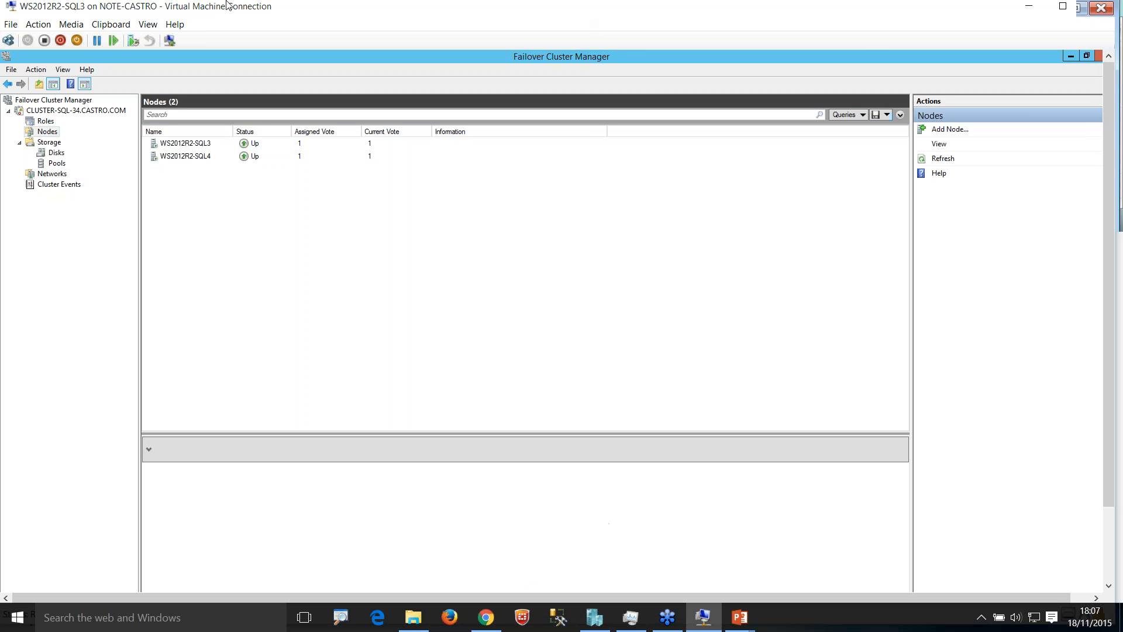
Step: Show the WS2012R2-SQL3 virtual machine in full screen and bring Failover Cluster Manager to the front
double_click(359, 16)
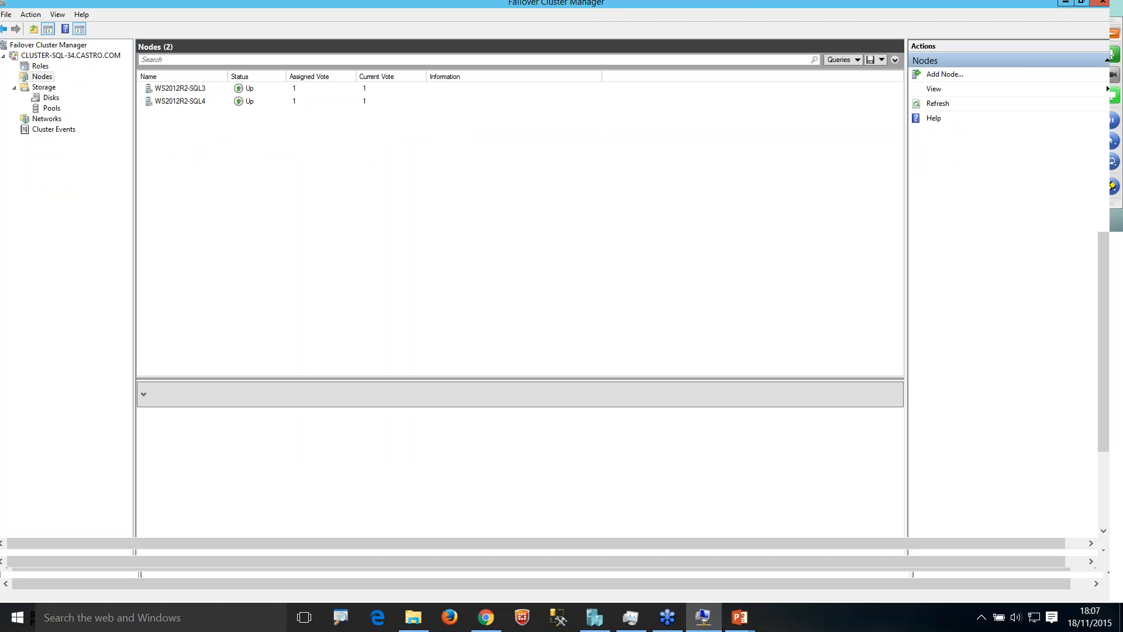
click(243, 619)
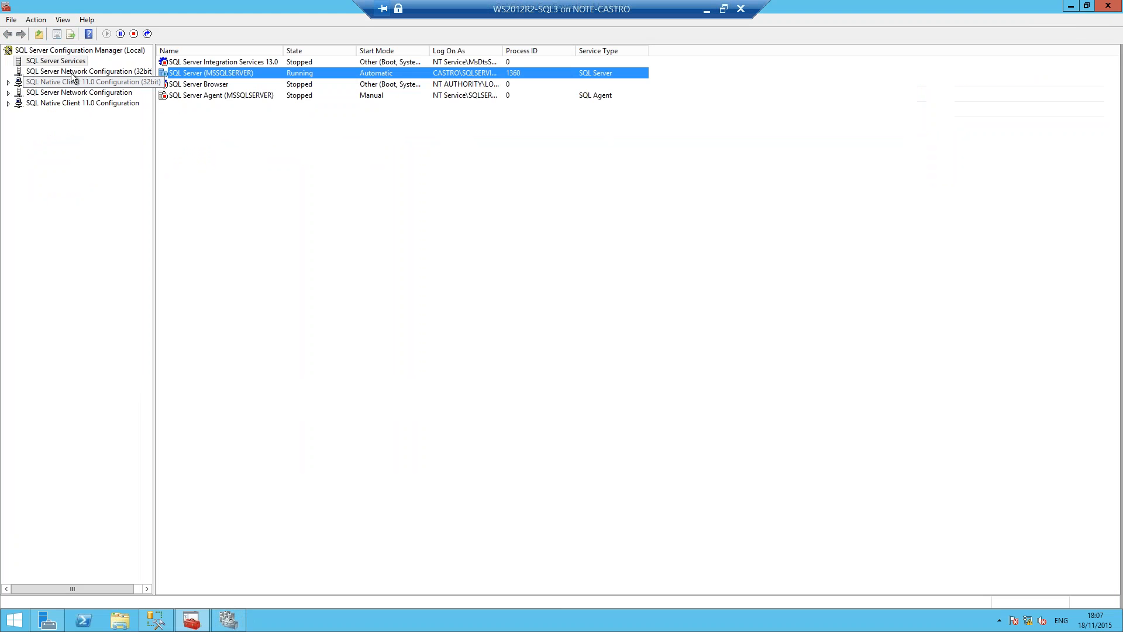
click(231, 620)
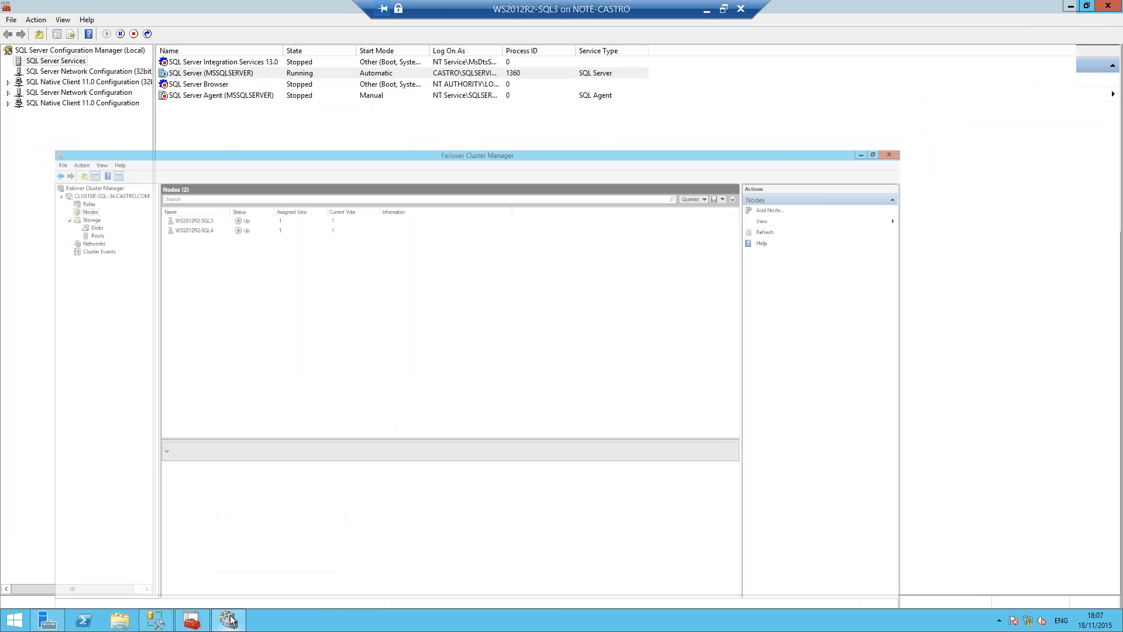
click(14, 620)
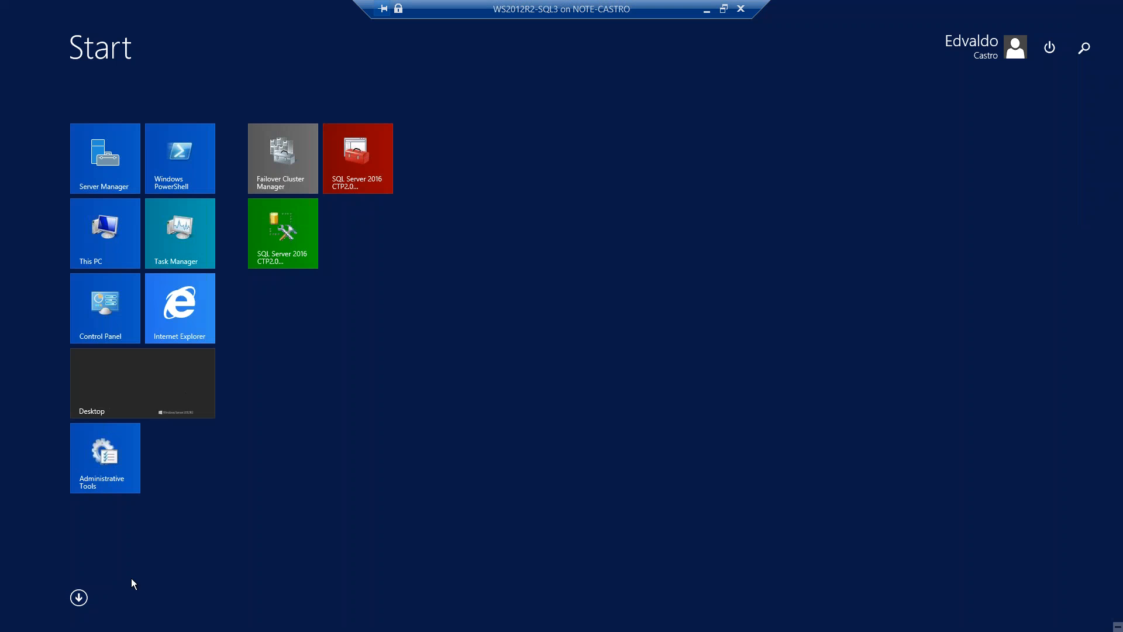
click(140, 568)
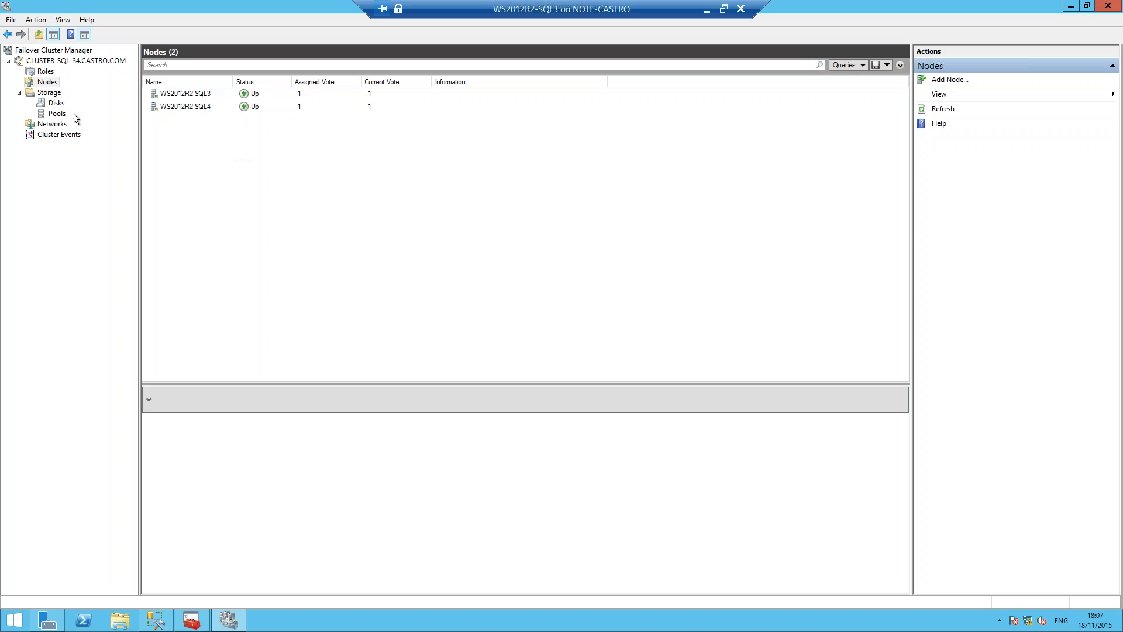
Step: Review the summary of cluster CLUSTER-SQL-34 and its node list, widening the node Name column
click(43, 61)
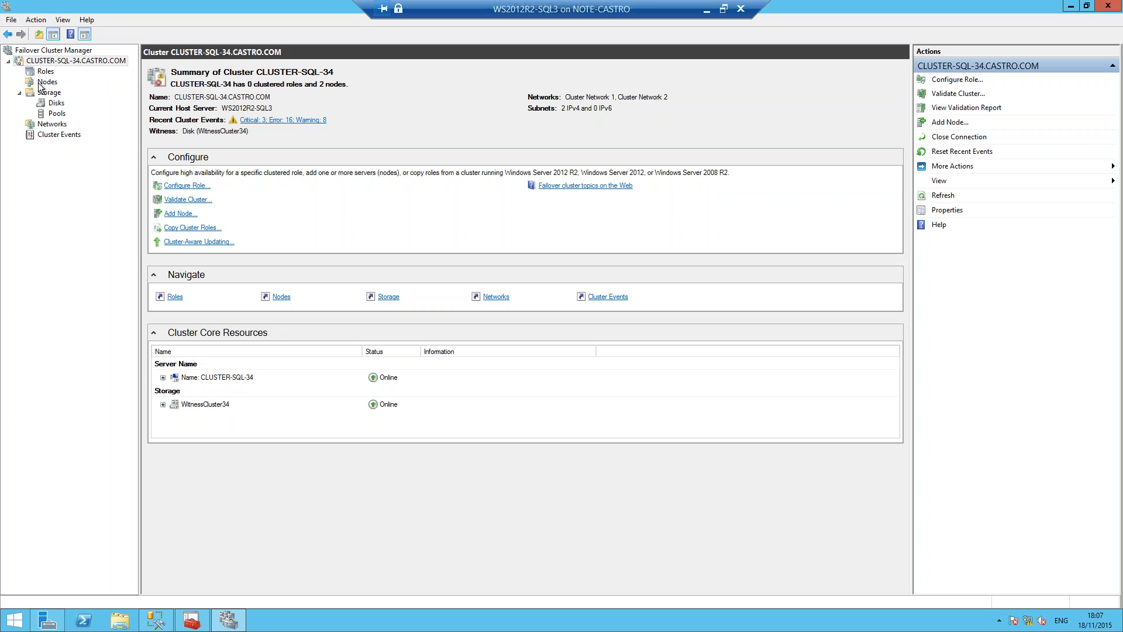
click(45, 82)
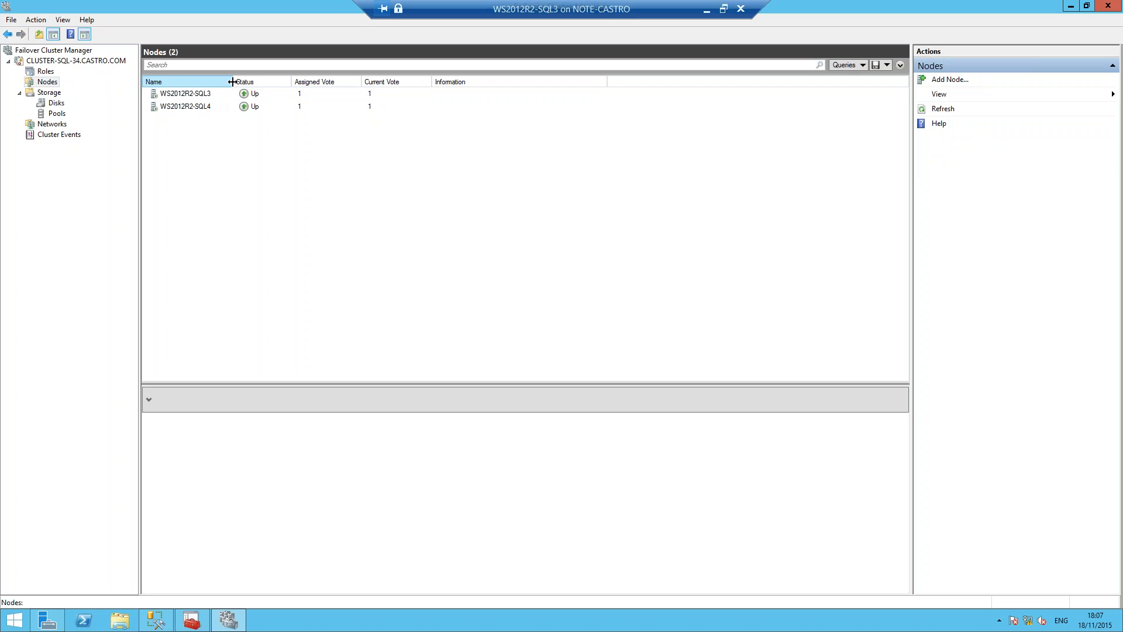
drag(238, 82, 256, 82)
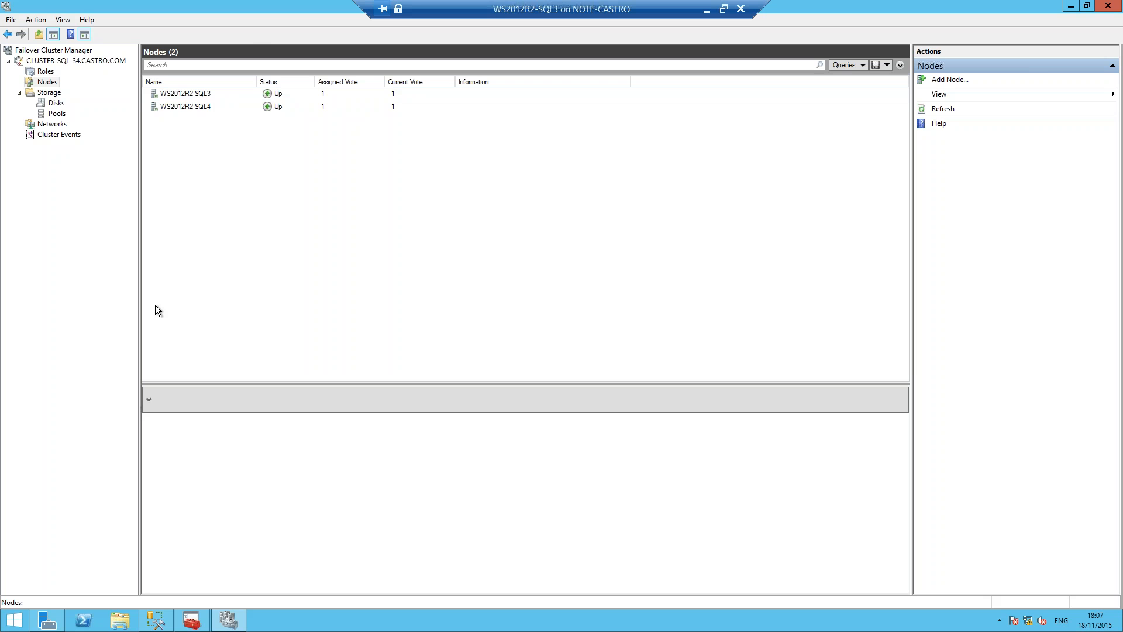
Step: Check the cluster's roles and disks, and inspect the details of the WitnessCluster34 disk
click(45, 71)
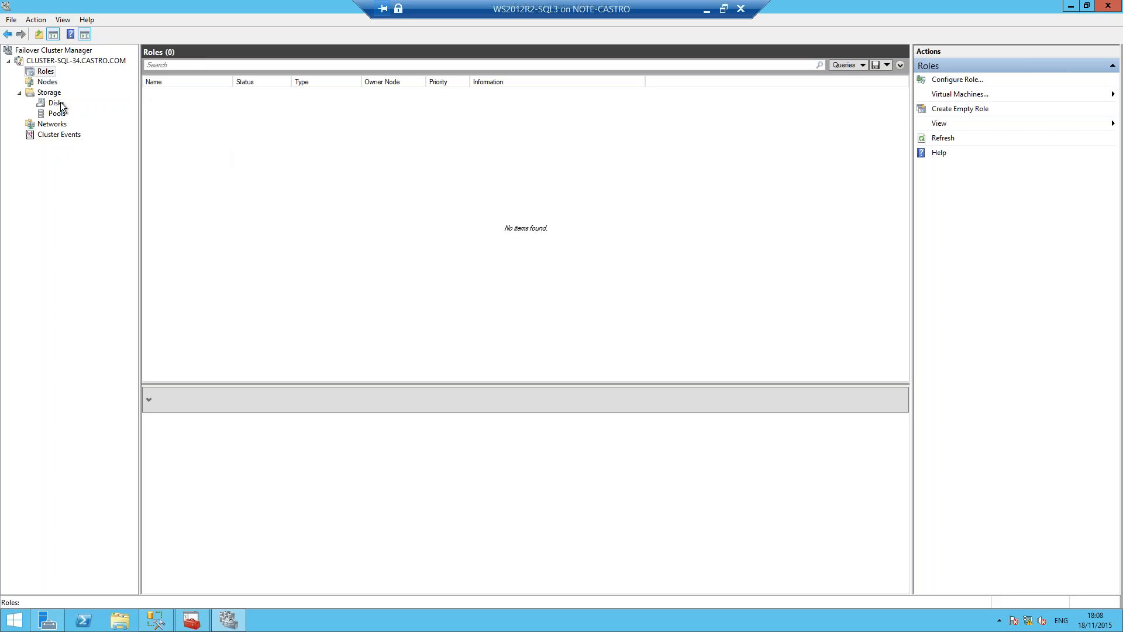
click(46, 83)
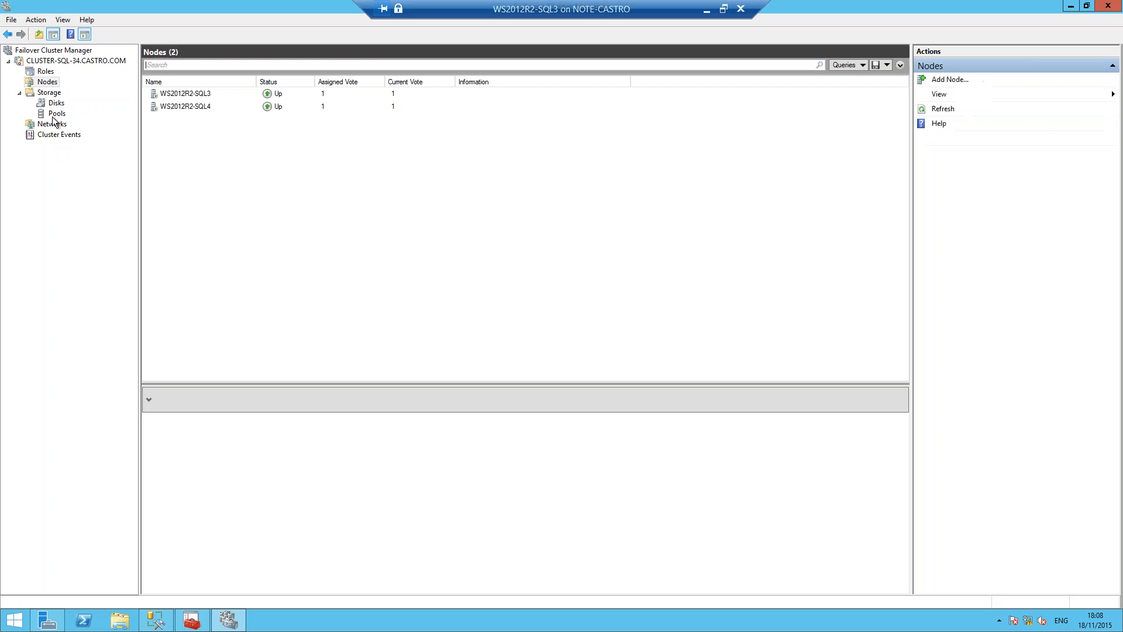
click(52, 105)
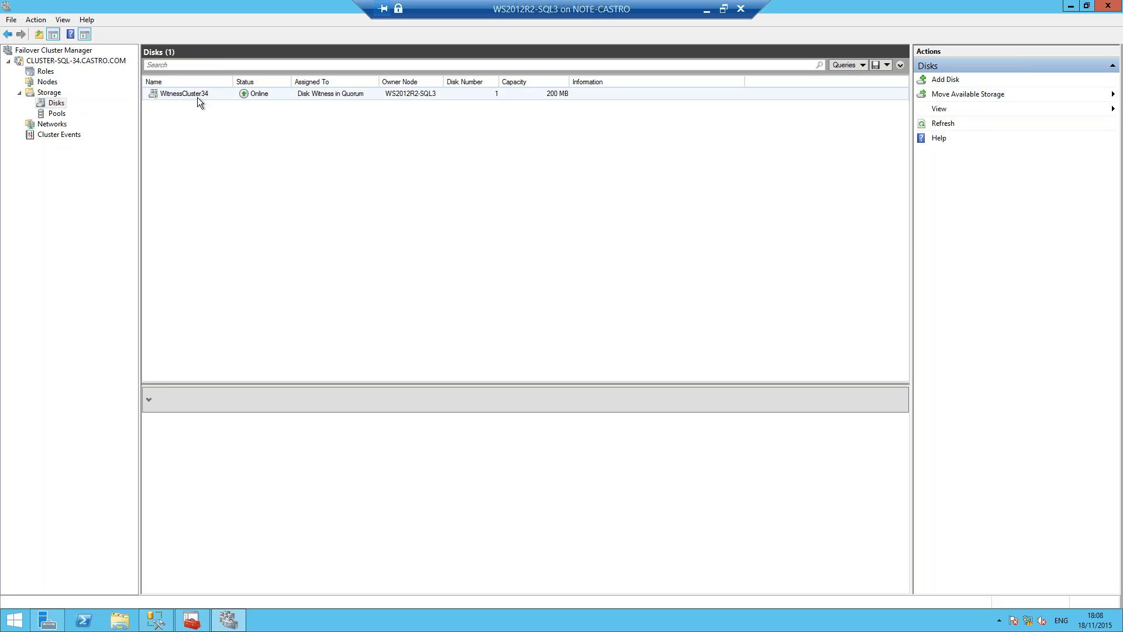
click(331, 95)
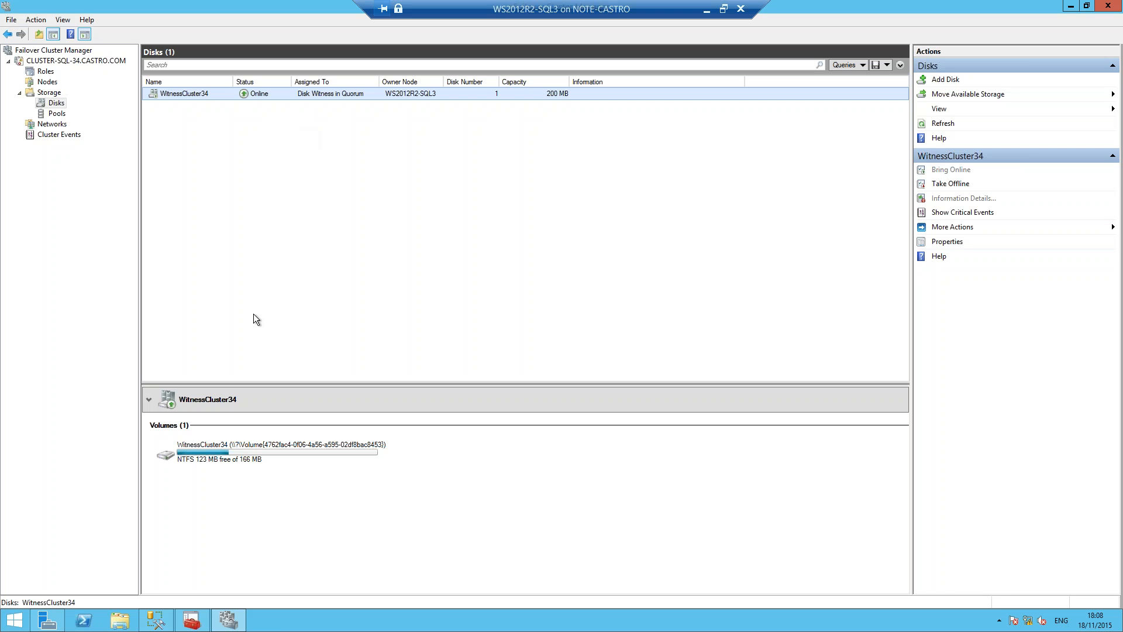
Step: Open Server Manager on the virtual machine and maximize its window
mouse_move(195, 620)
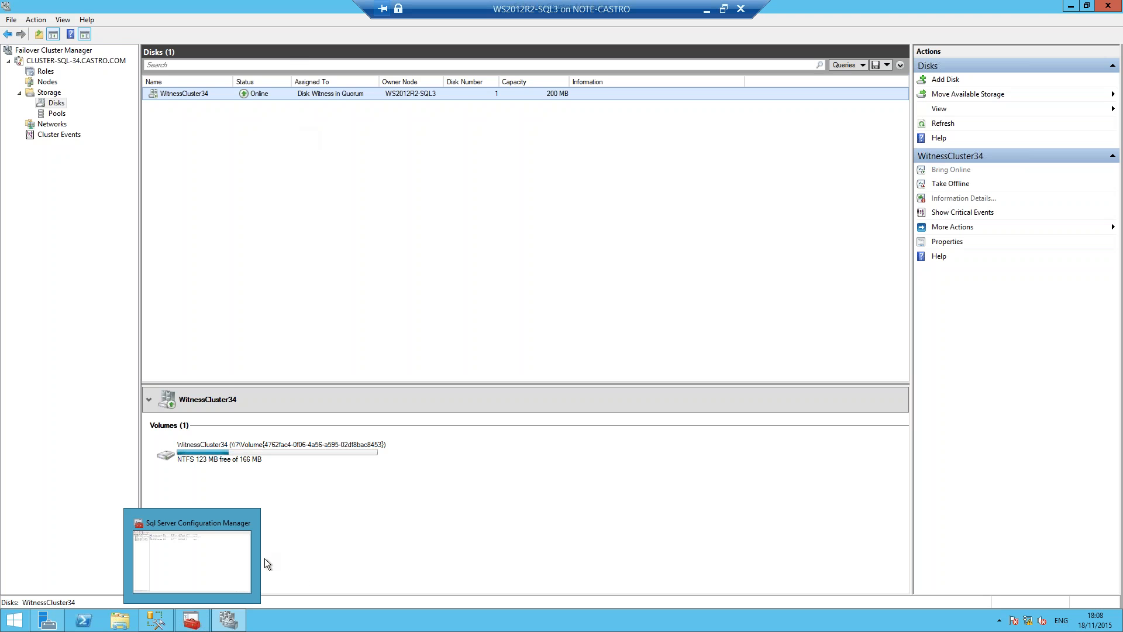
click(195, 553)
click(12, 620)
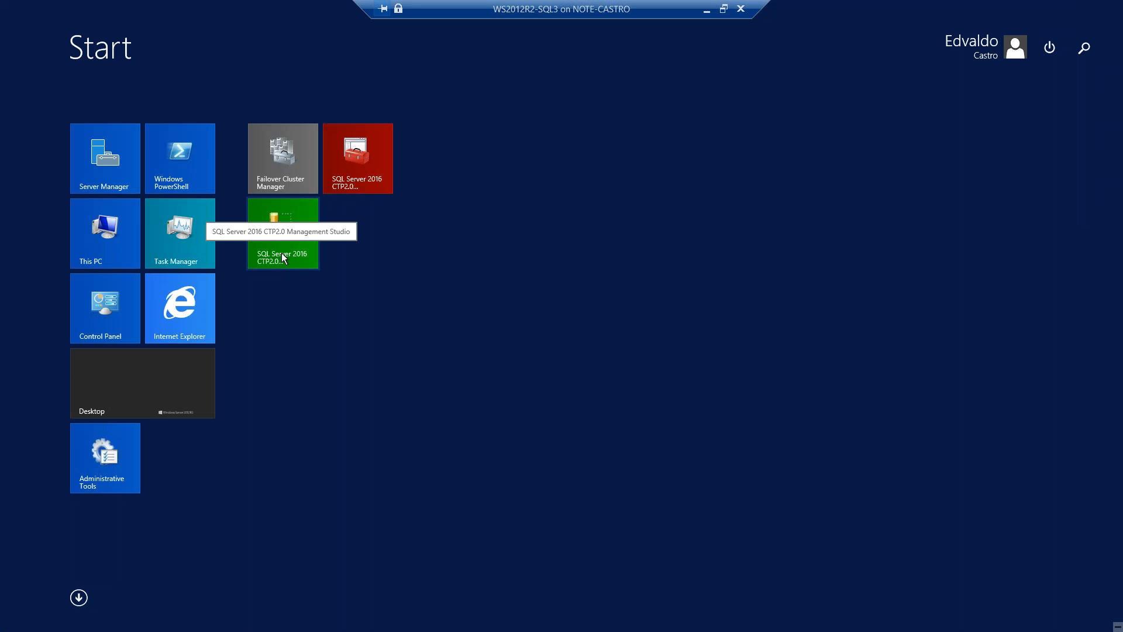
click(113, 165)
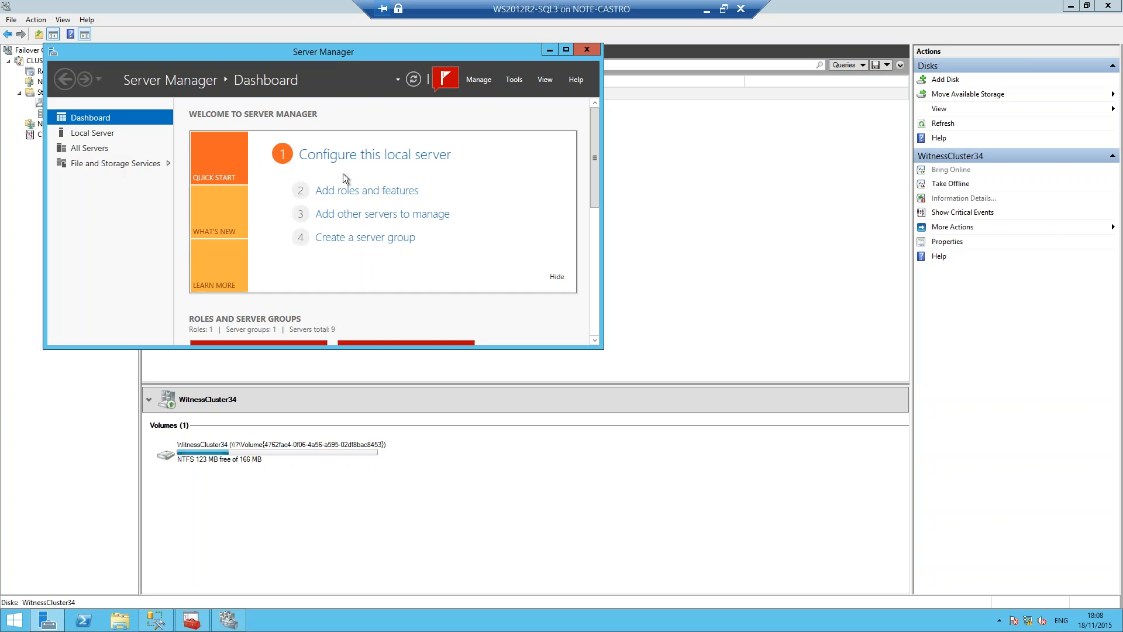
double_click(354, 51)
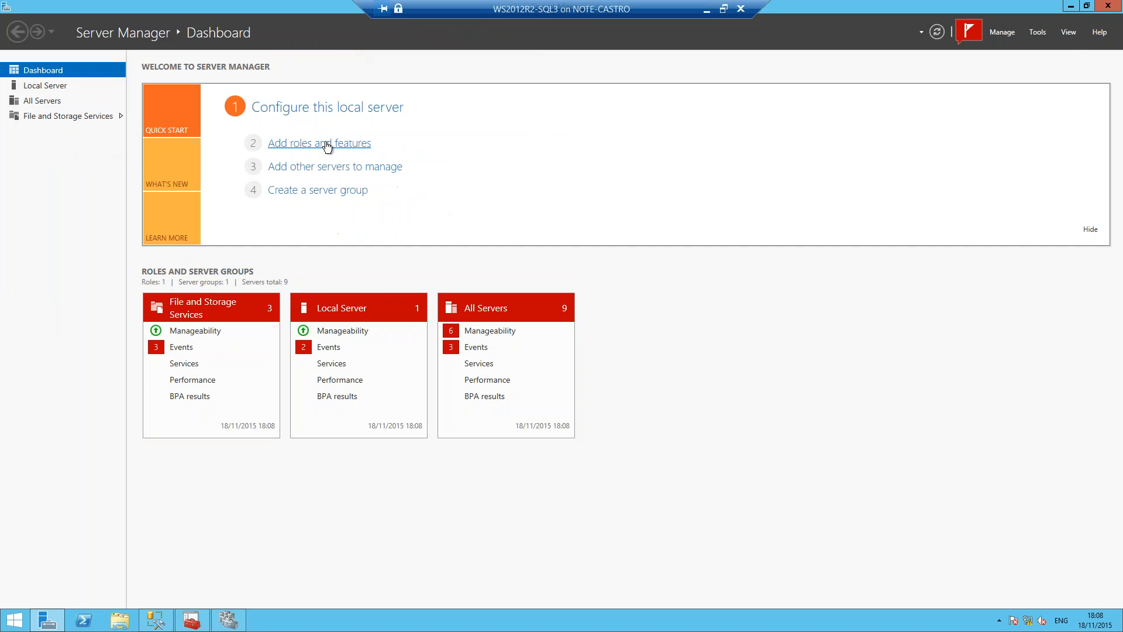
Step: Start the Add Roles and Features Wizard with role-based or feature-based installation and choose WS2012R2-SQL3.CASTRO.COM as the destination server
click(327, 144)
key(Return)
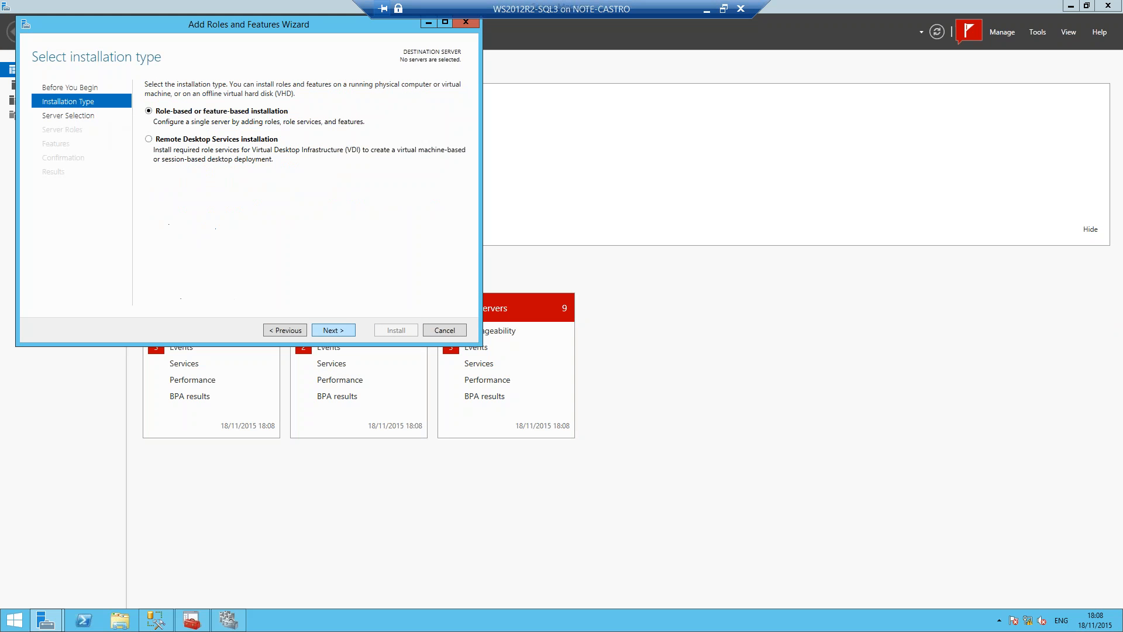
key(Return)
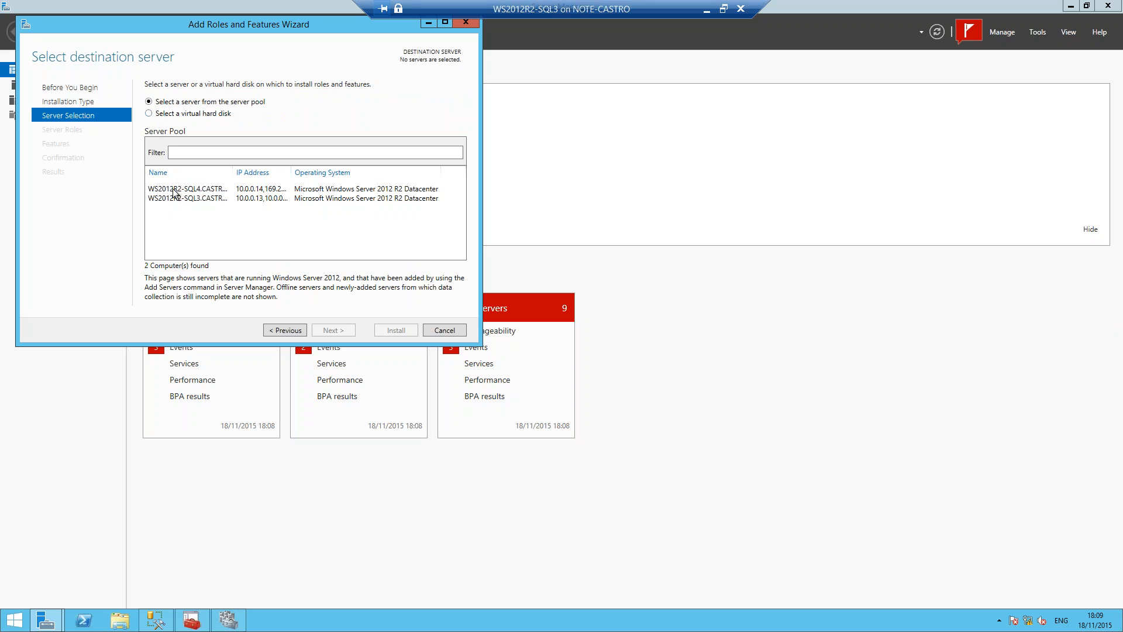
double_click(233, 172)
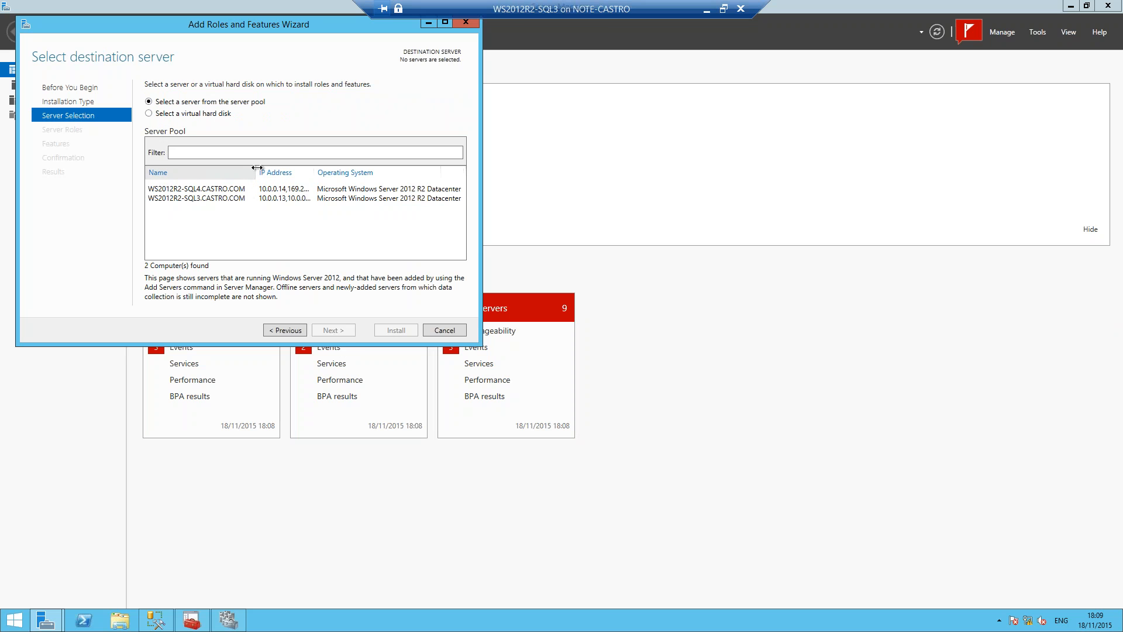
click(191, 197)
click(339, 330)
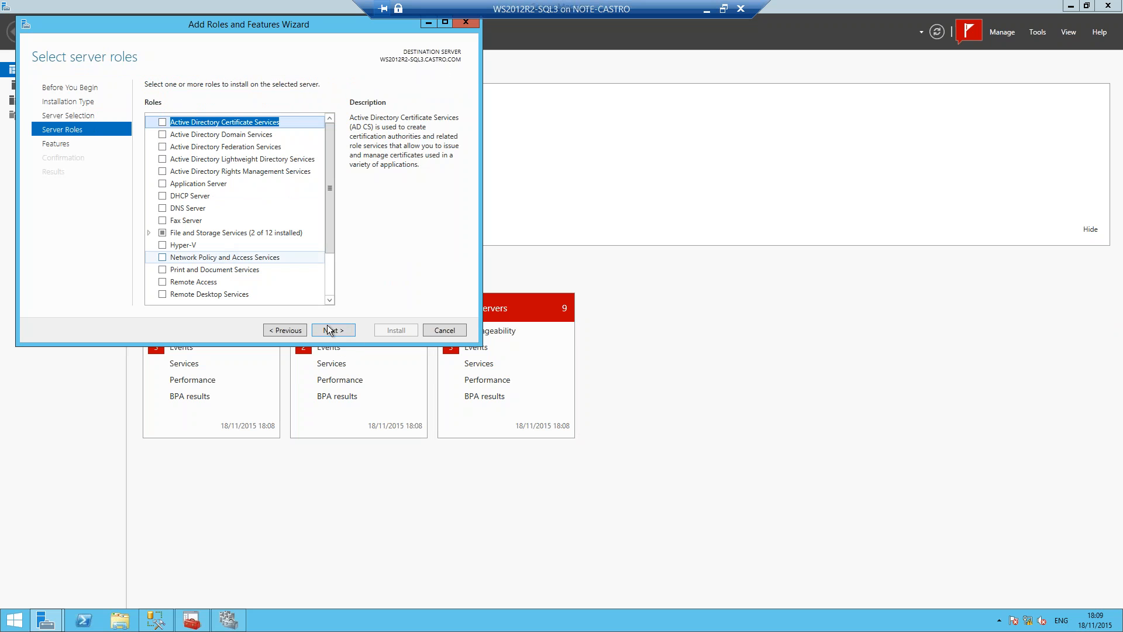
Step: Check the Failover Clustering entry in the wizard's feature list, then cancel the wizard
click(342, 328)
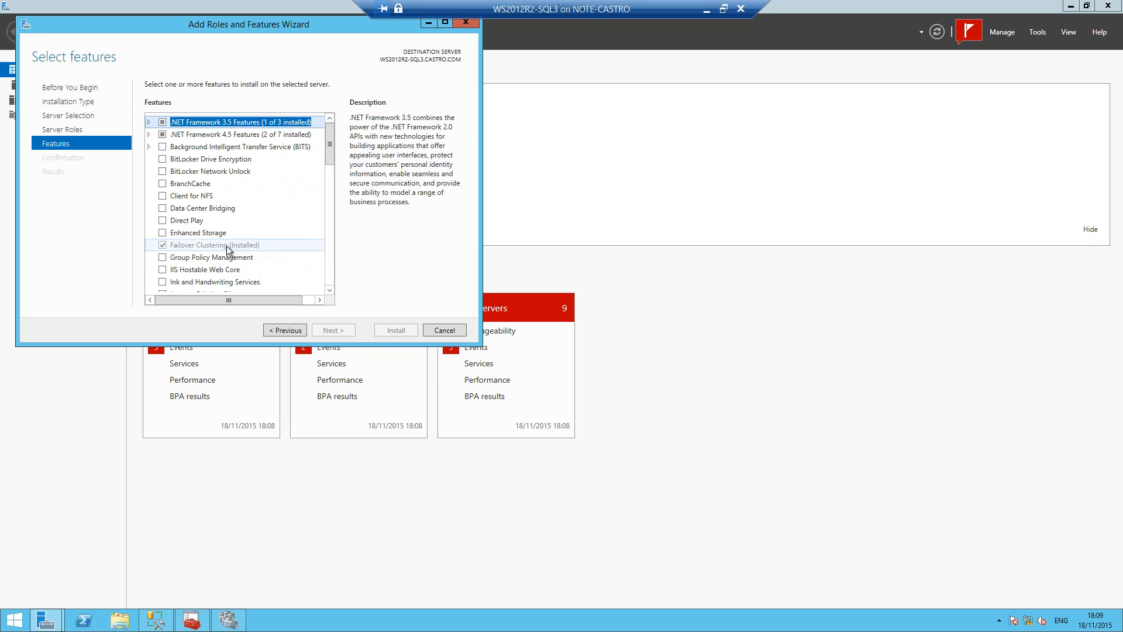
click(234, 244)
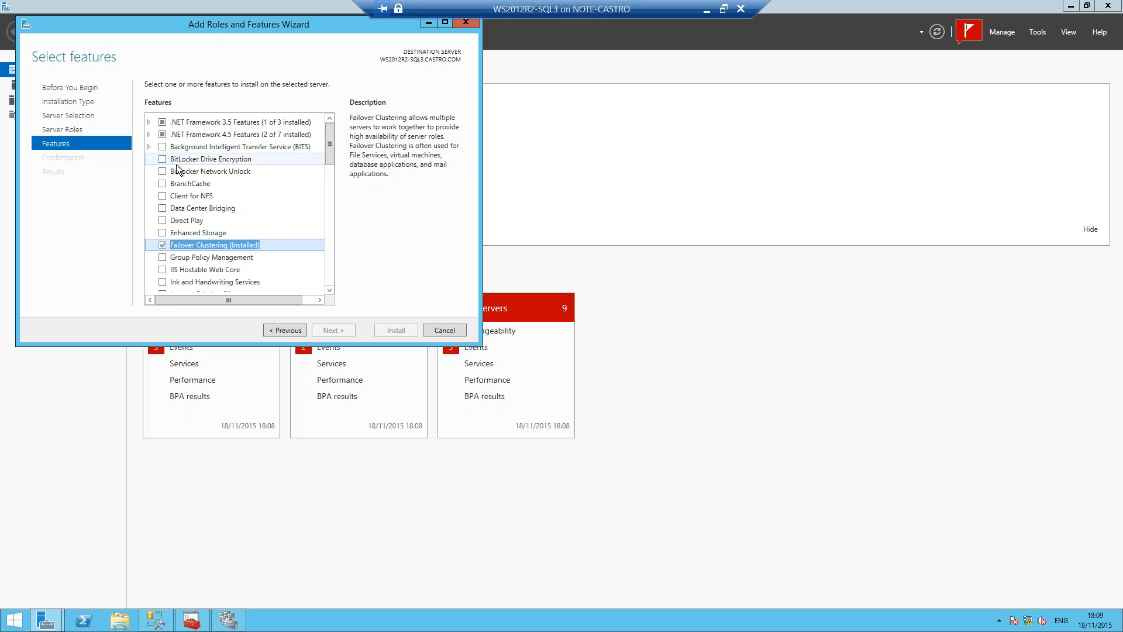
click(443, 331)
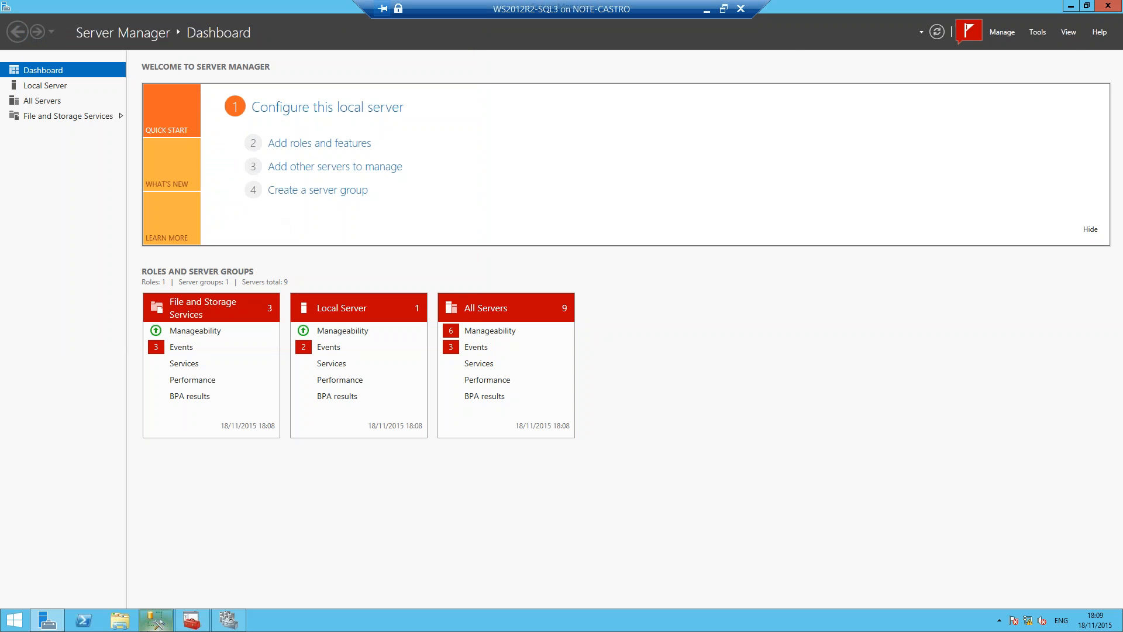
Step: Switch to Failover Cluster Manager, look at the nodes and the CLUSTER-SQL-34 summary, and restore the window to its smaller size
click(233, 623)
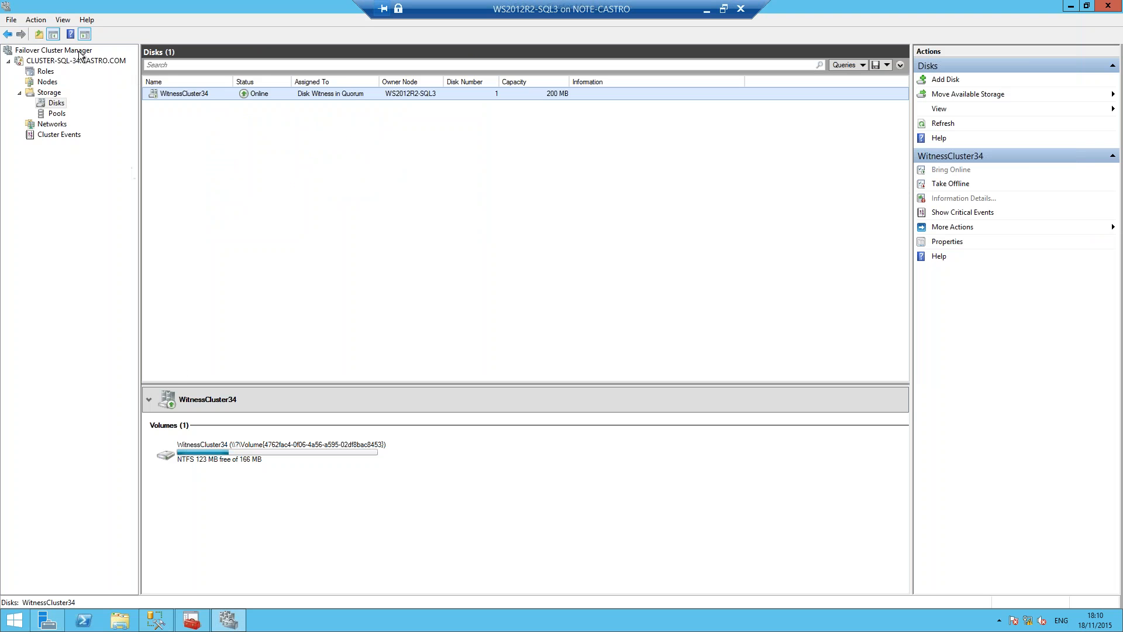
right_click(46, 81)
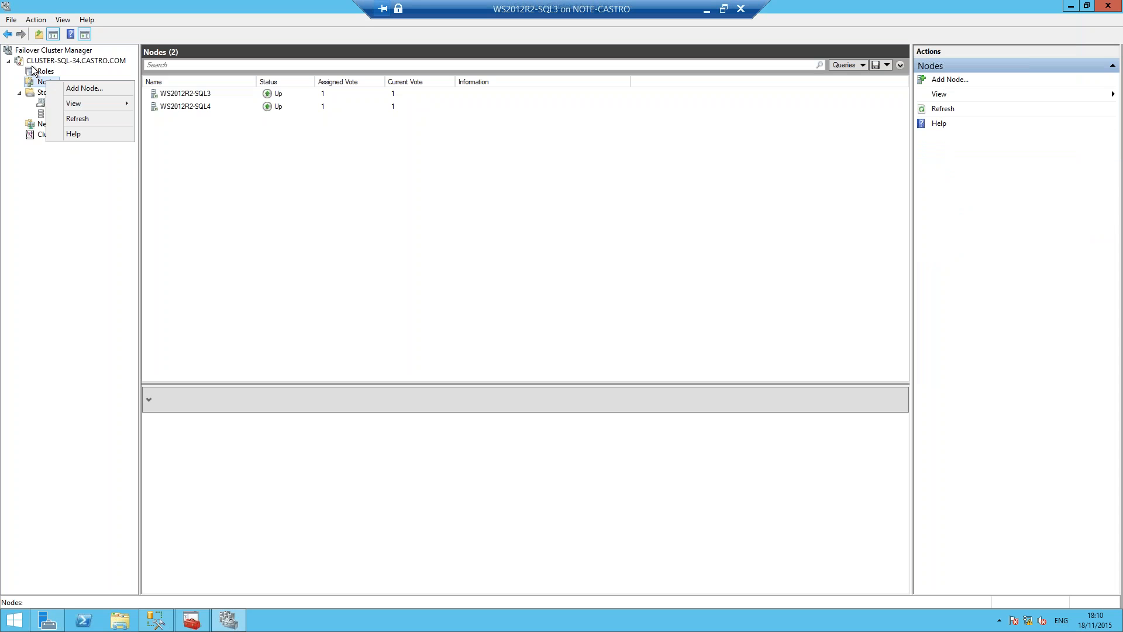
click(69, 61)
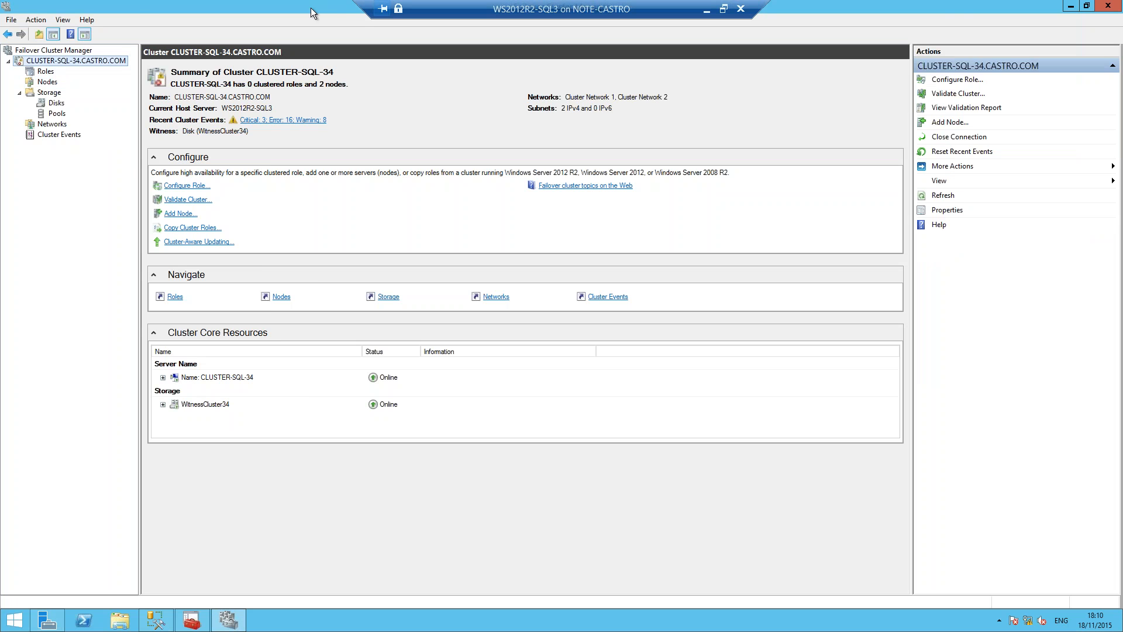
double_click(310, 8)
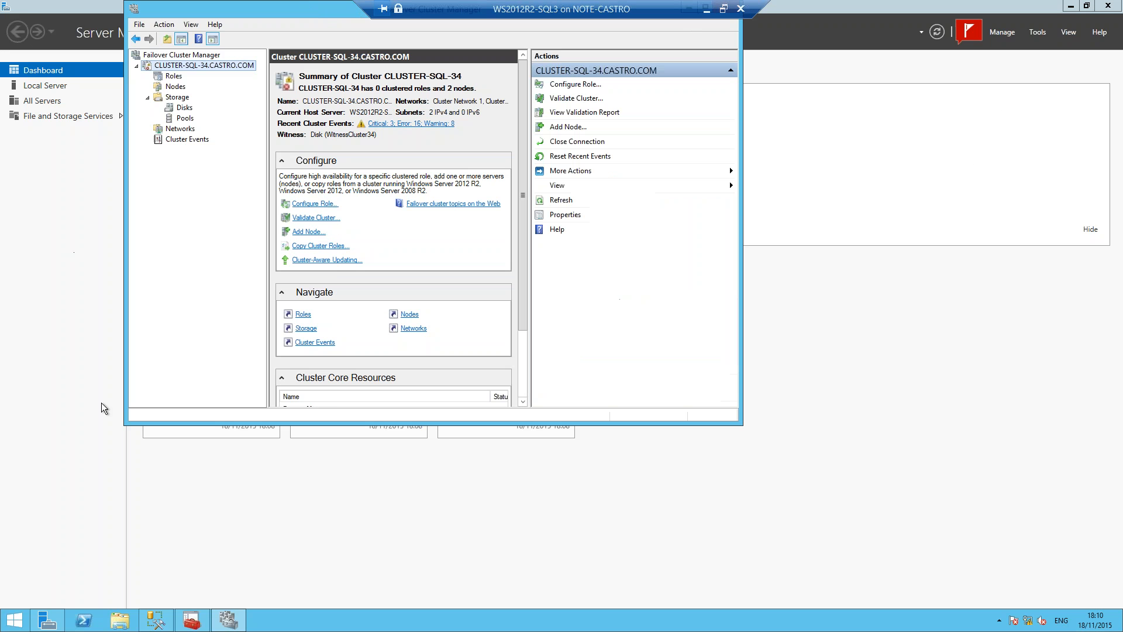
Step: Switch to SQL Server Configuration Manager with the list of SQL Server services showing
click(192, 620)
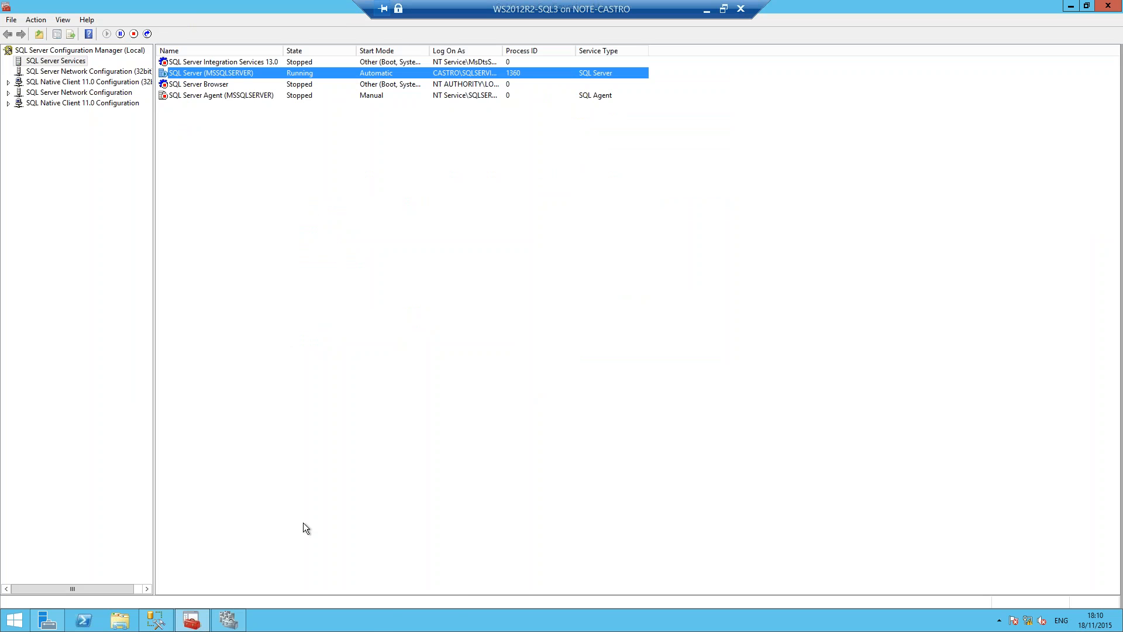
key(super)
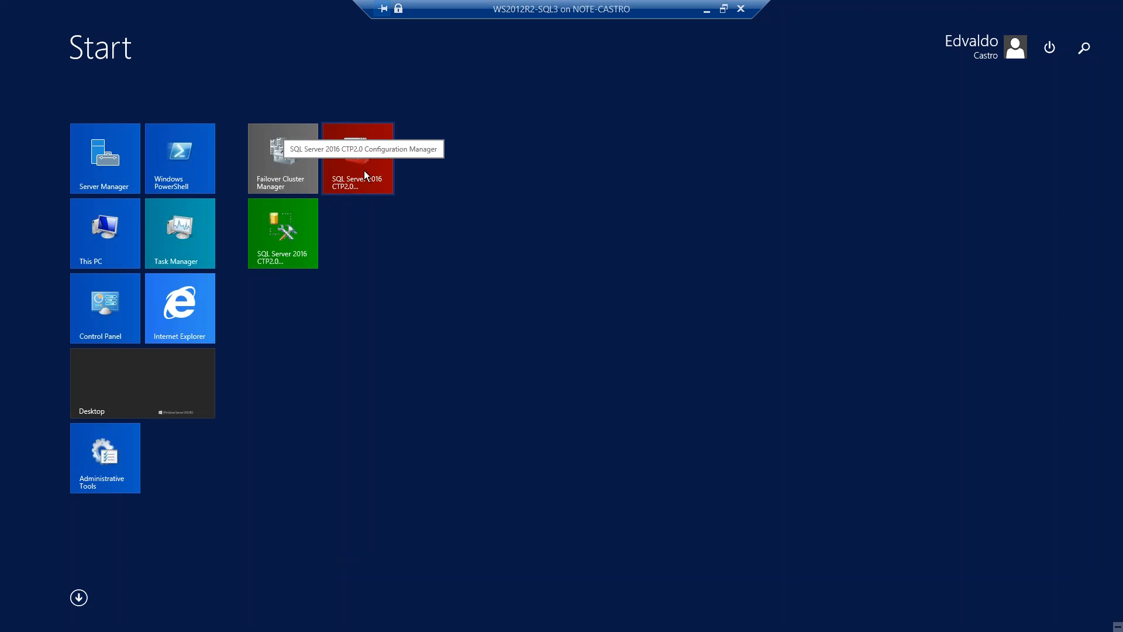
key(super)
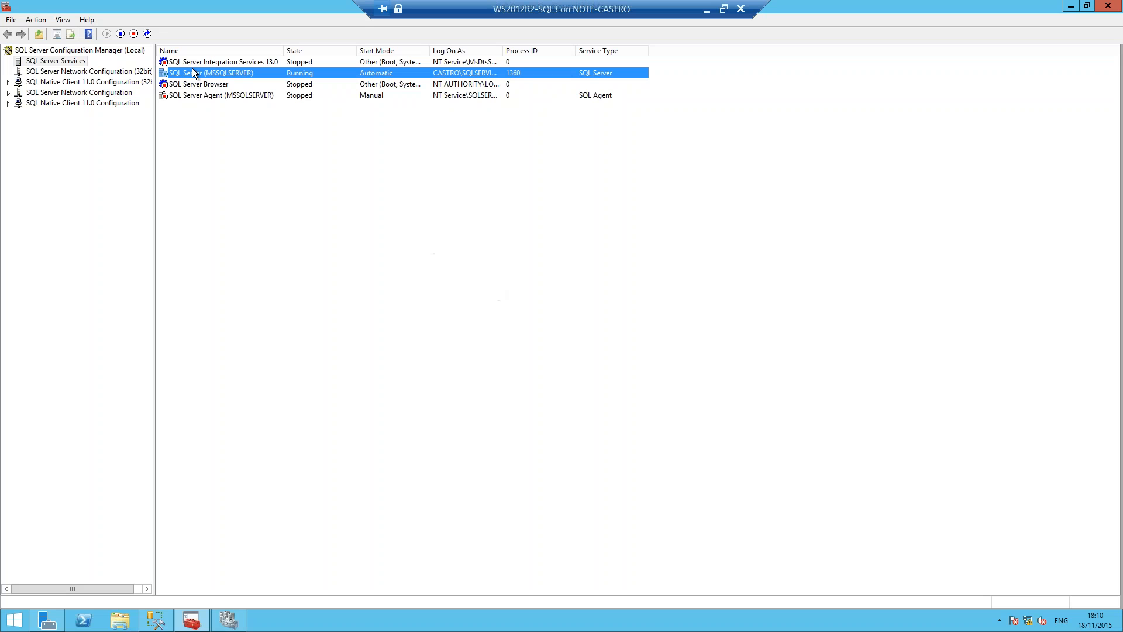
Step: Enable AlwaysOn Availability Groups in the SQL Server (MSSQLSERVER) service properties and apply the change
right_click(193, 70)
click(241, 146)
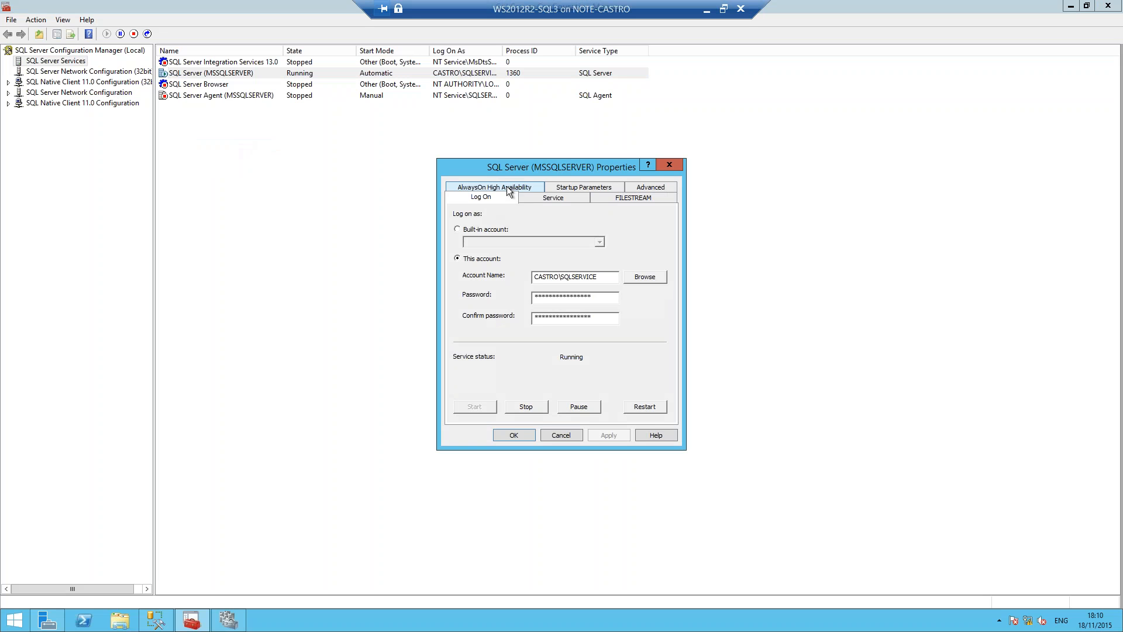
click(524, 186)
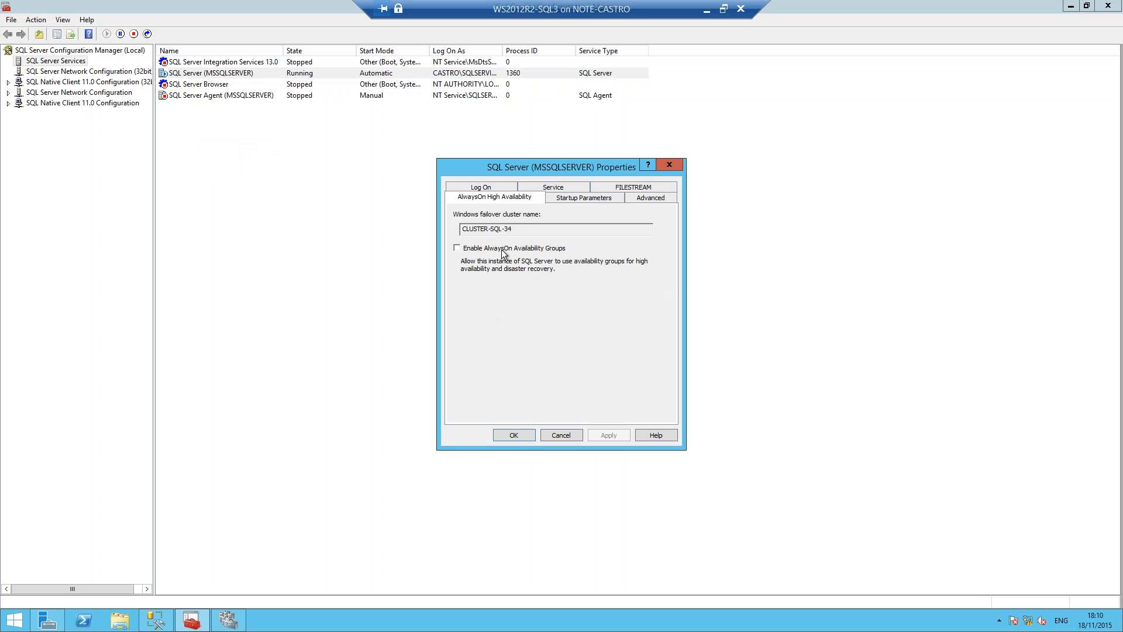
click(502, 250)
click(606, 433)
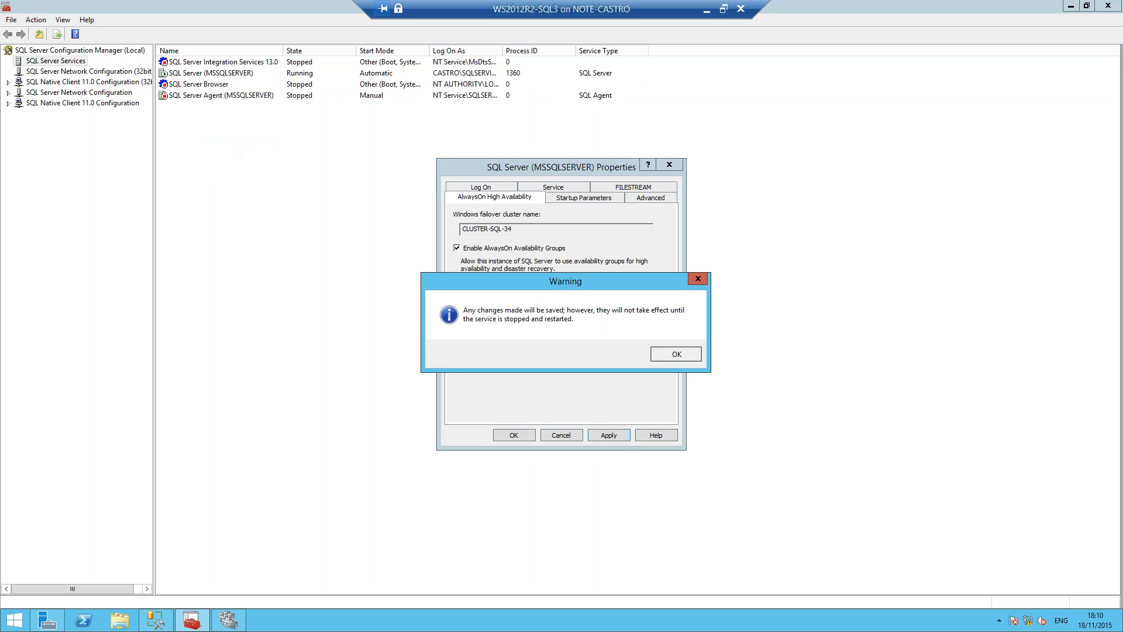
key(Return)
click(514, 435)
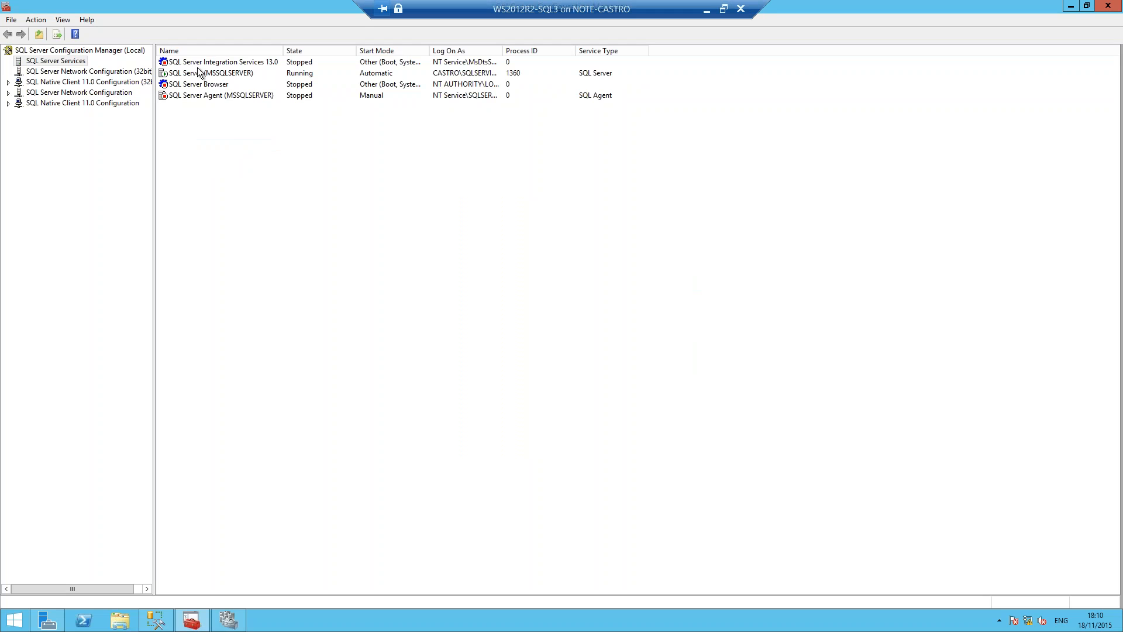
Step: Restart the SQL Server (MSSQLSERVER) service and switch to SQL Server Management Studio
right_click(200, 73)
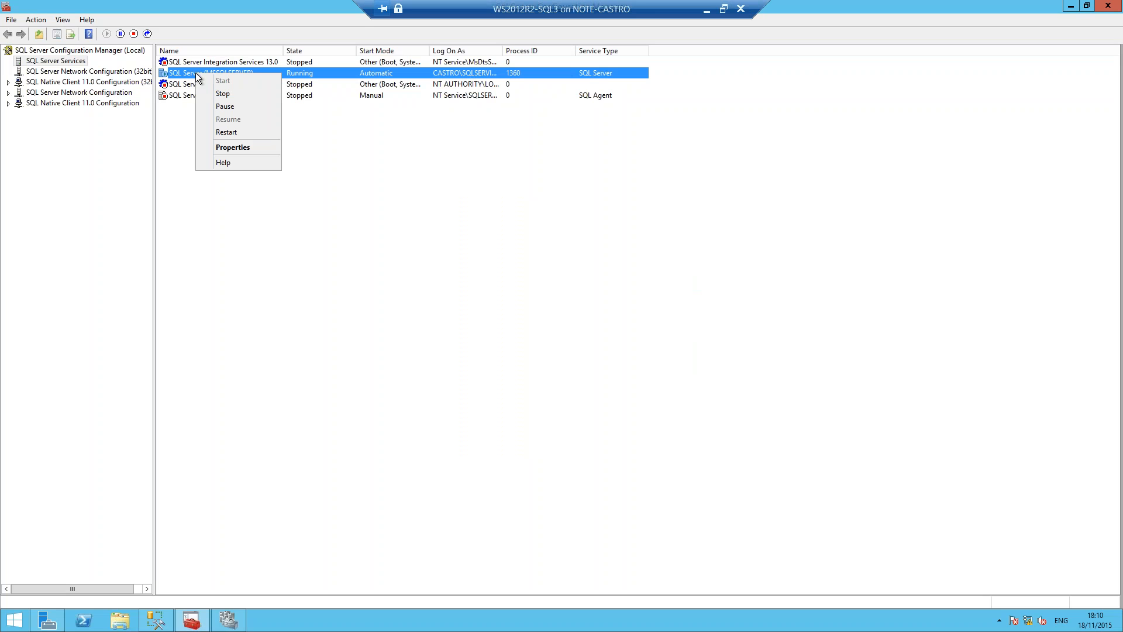
click(229, 134)
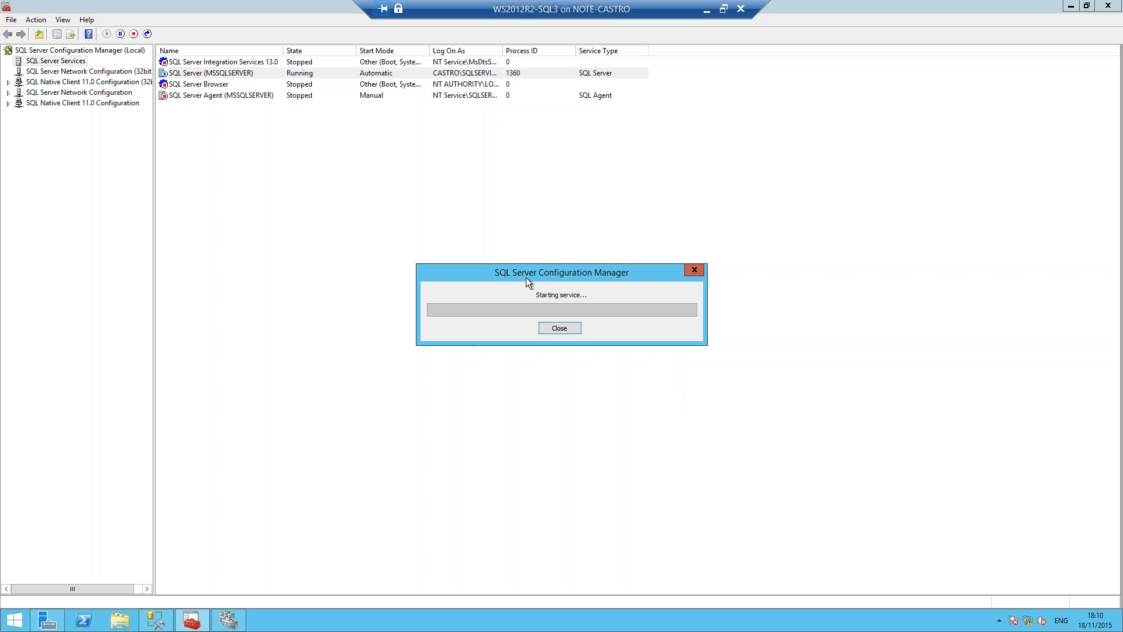
click(156, 621)
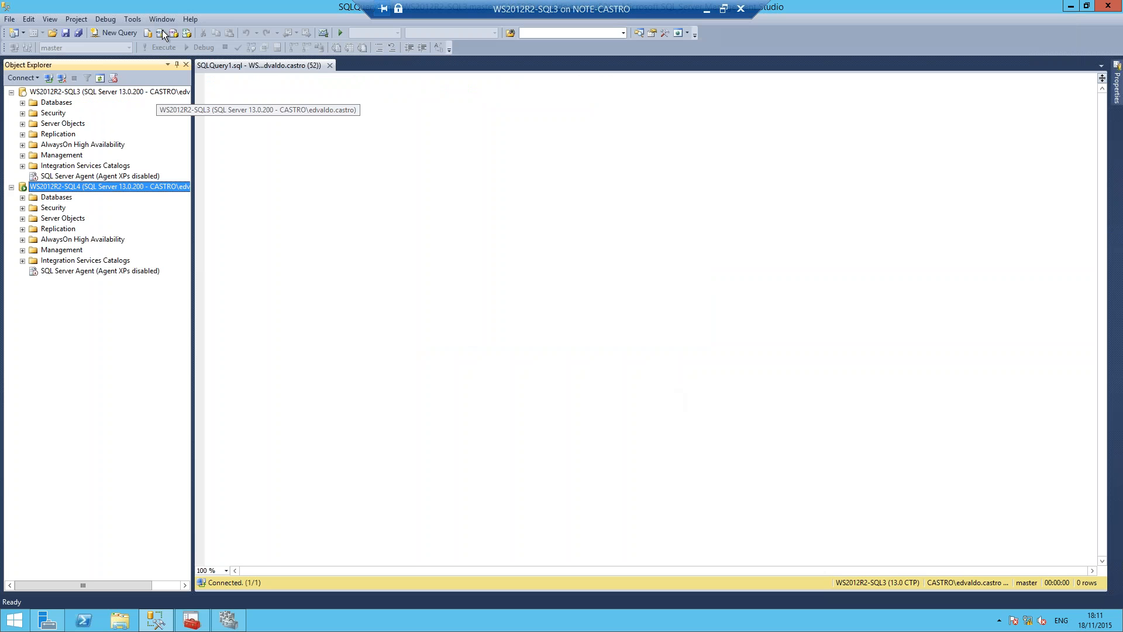
Step: Disconnect both servers in Object Explorer and reconnect to the WS2012R2-SQL3 database engine
click(61, 79)
click(61, 79)
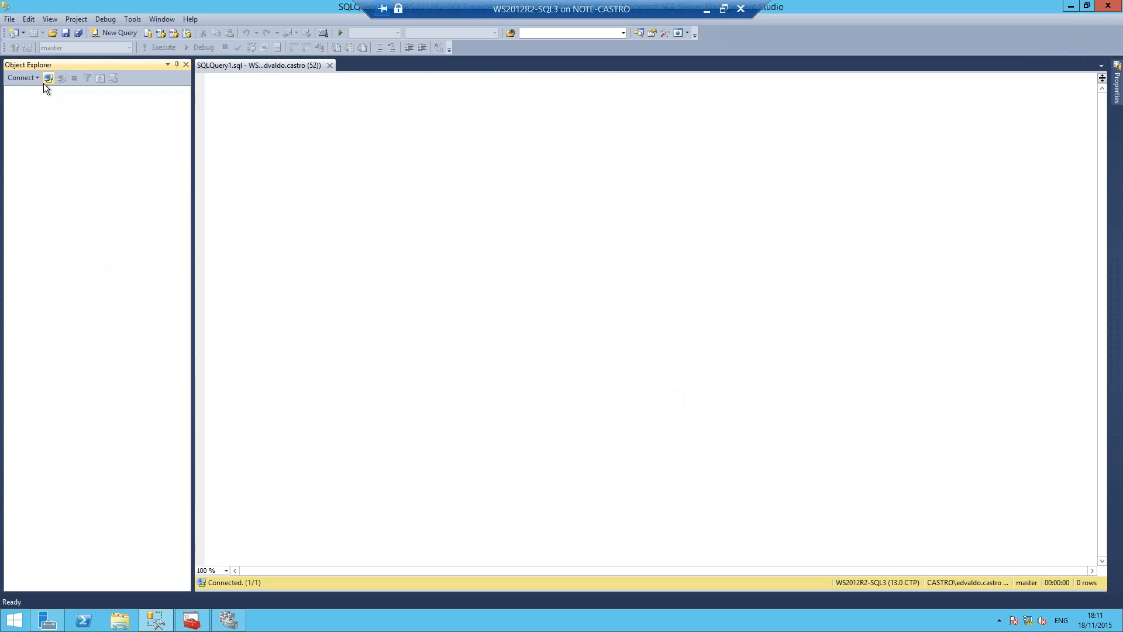
click(46, 78)
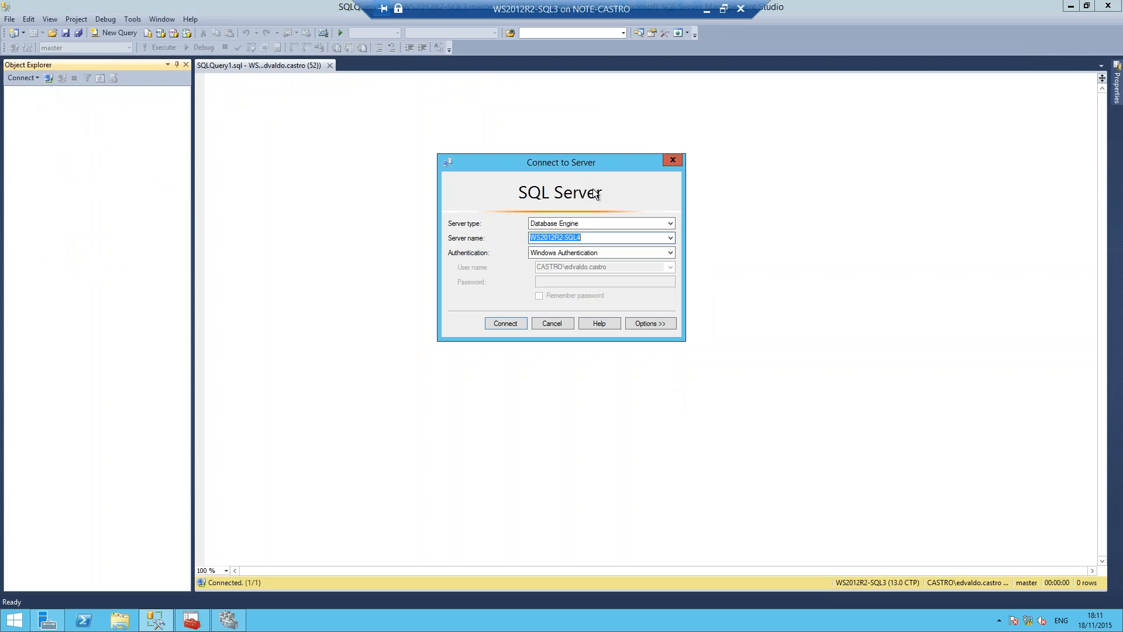
click(669, 238)
click(611, 257)
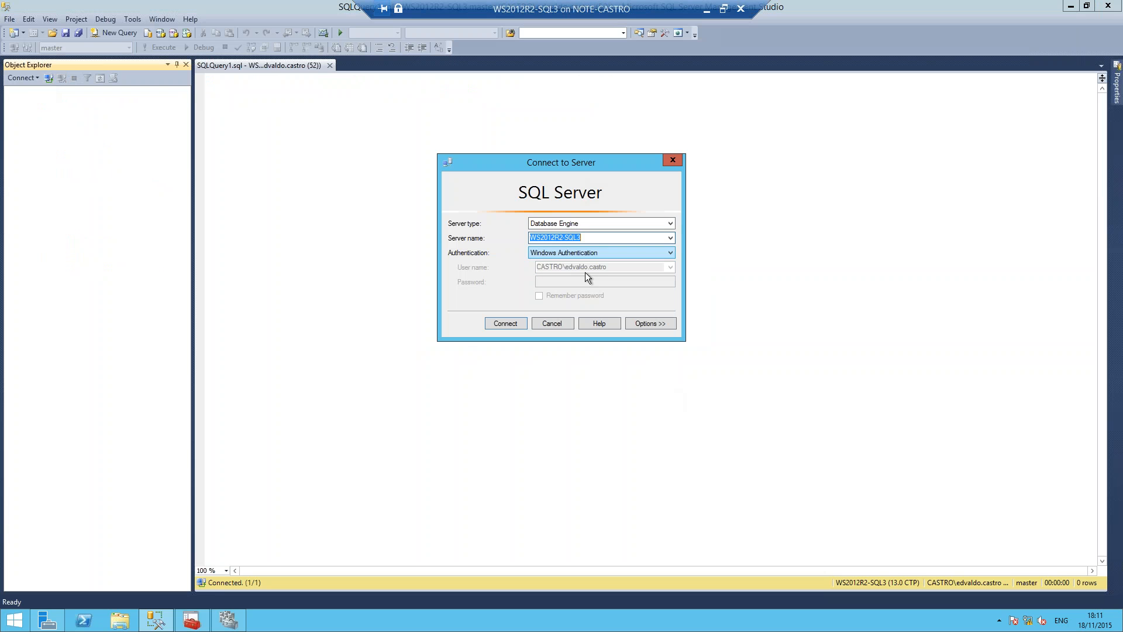
click(500, 322)
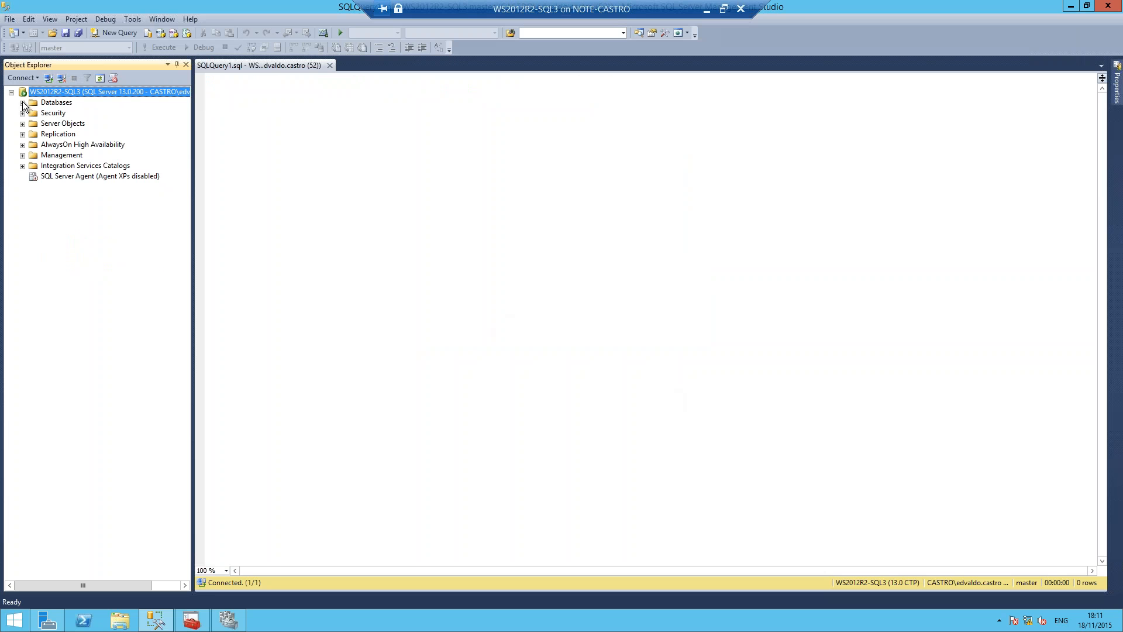
Step: Expand the databases of WS2012R2-SQL3 and look over the AG_A and LOCAL user databases
click(22, 102)
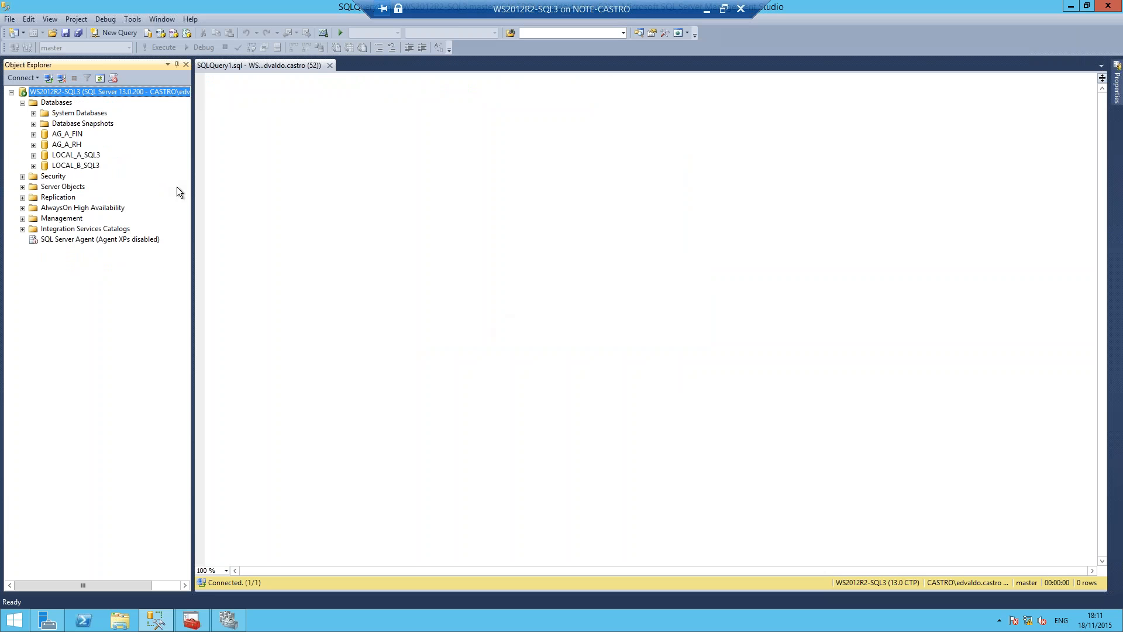
click(68, 135)
click(77, 144)
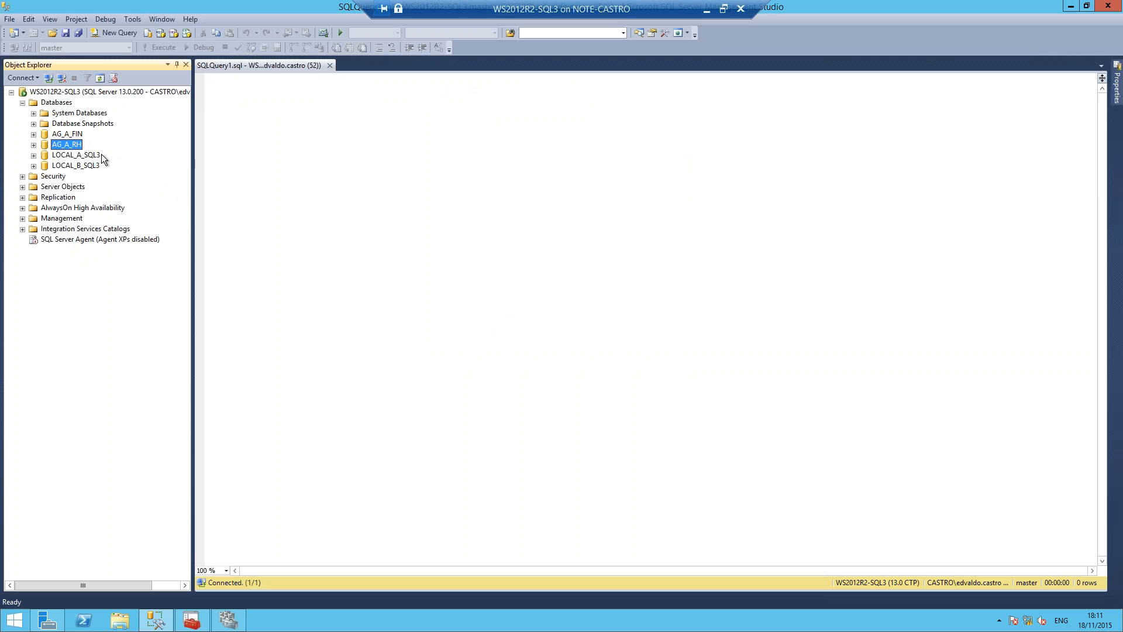
click(97, 166)
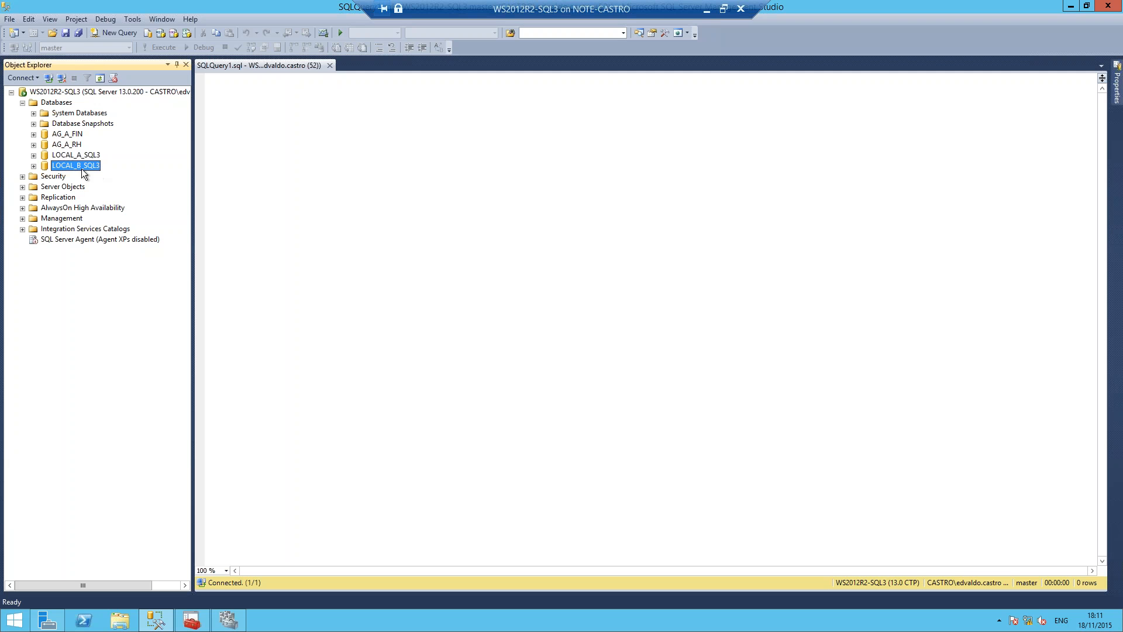
Step: Start the New Availability Group Wizard from Availability Groups under AlwaysOn High Availability and continue past its introduction
click(38, 209)
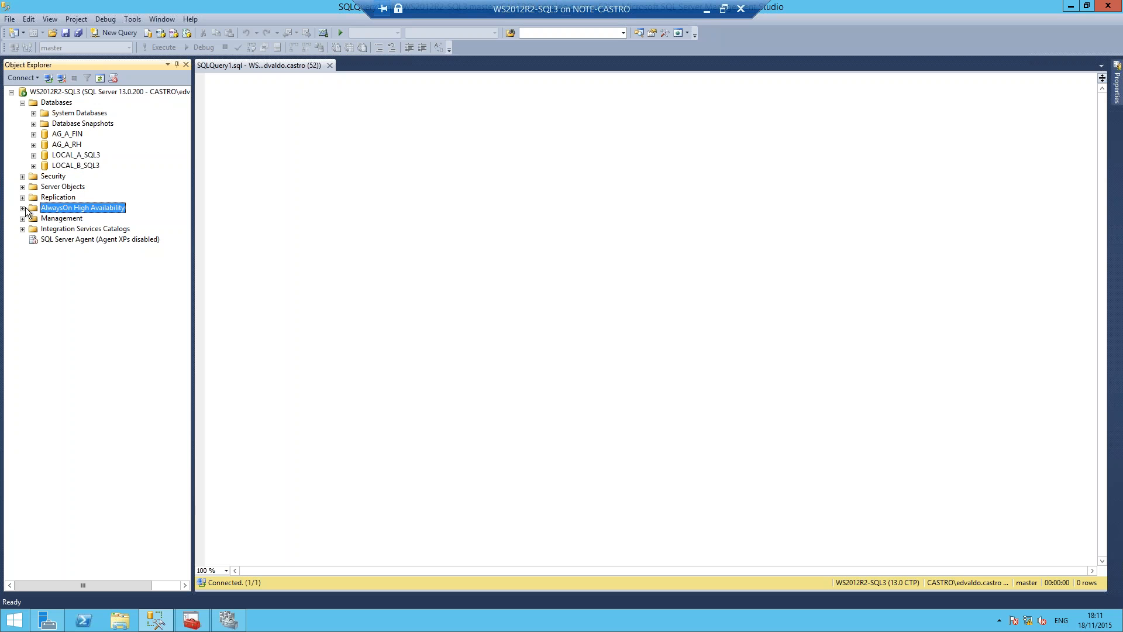
click(23, 209)
click(33, 219)
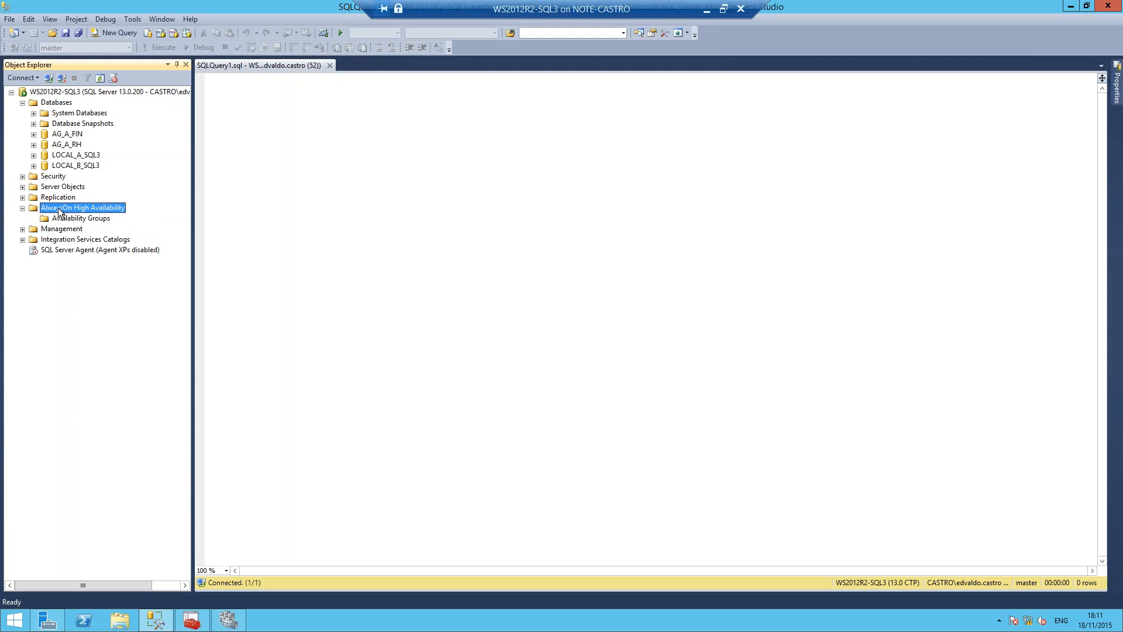
right_click(53, 212)
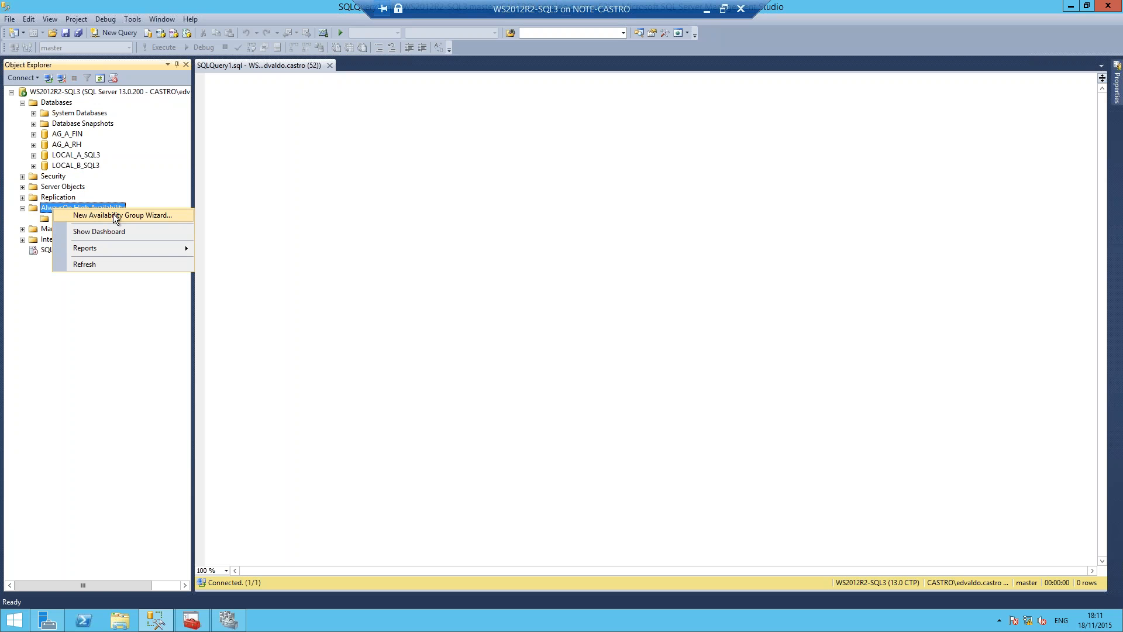
click(46, 220)
right_click(48, 218)
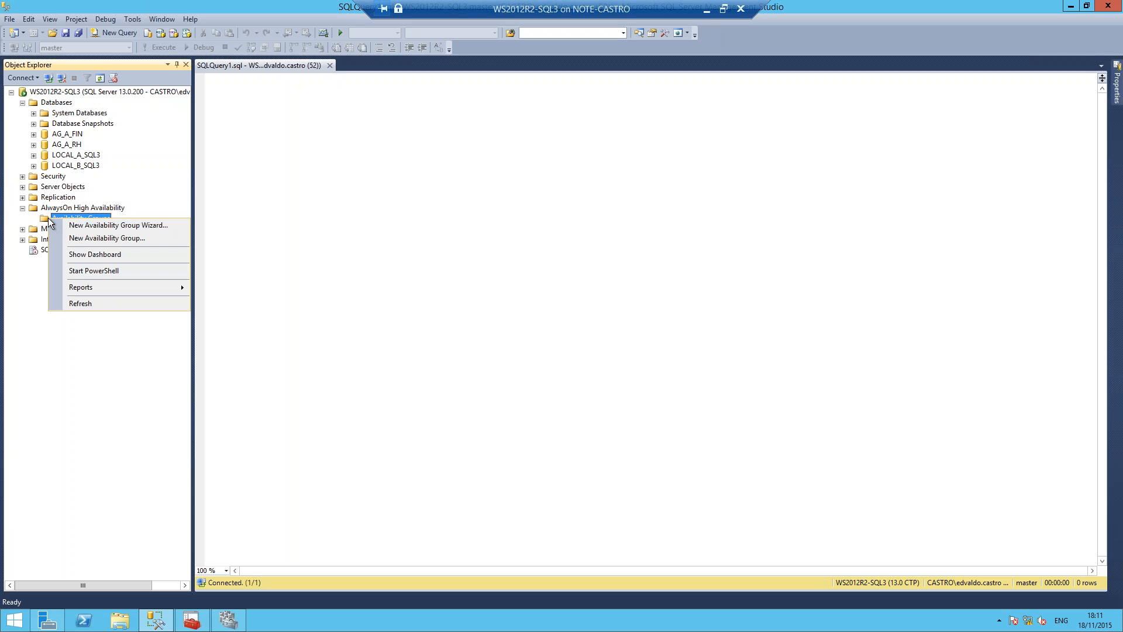
click(138, 224)
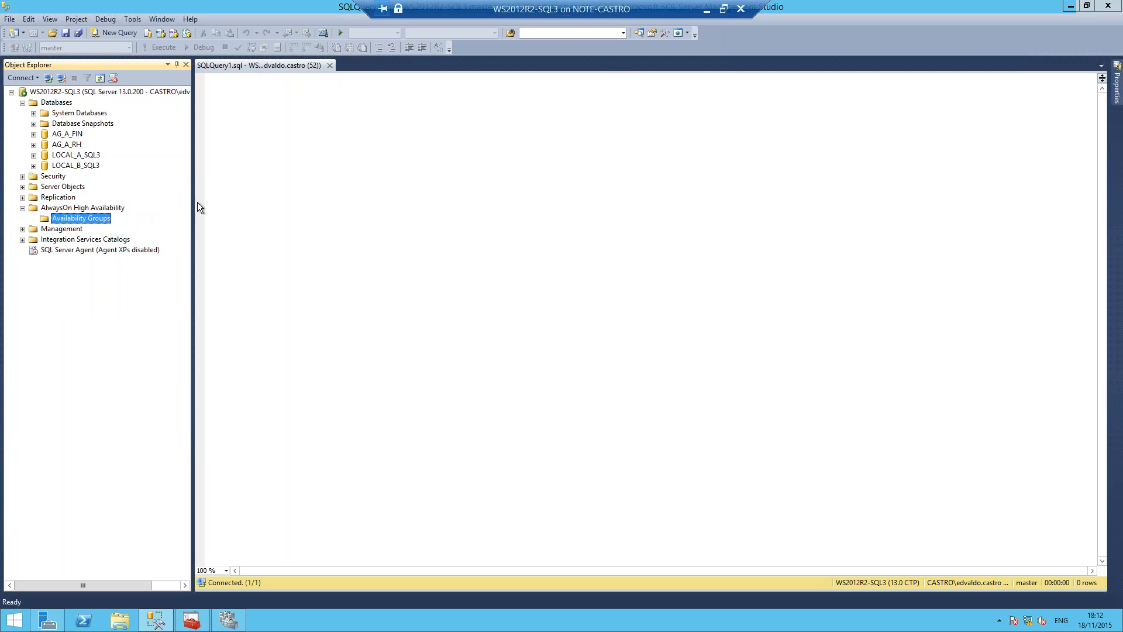
click(693, 485)
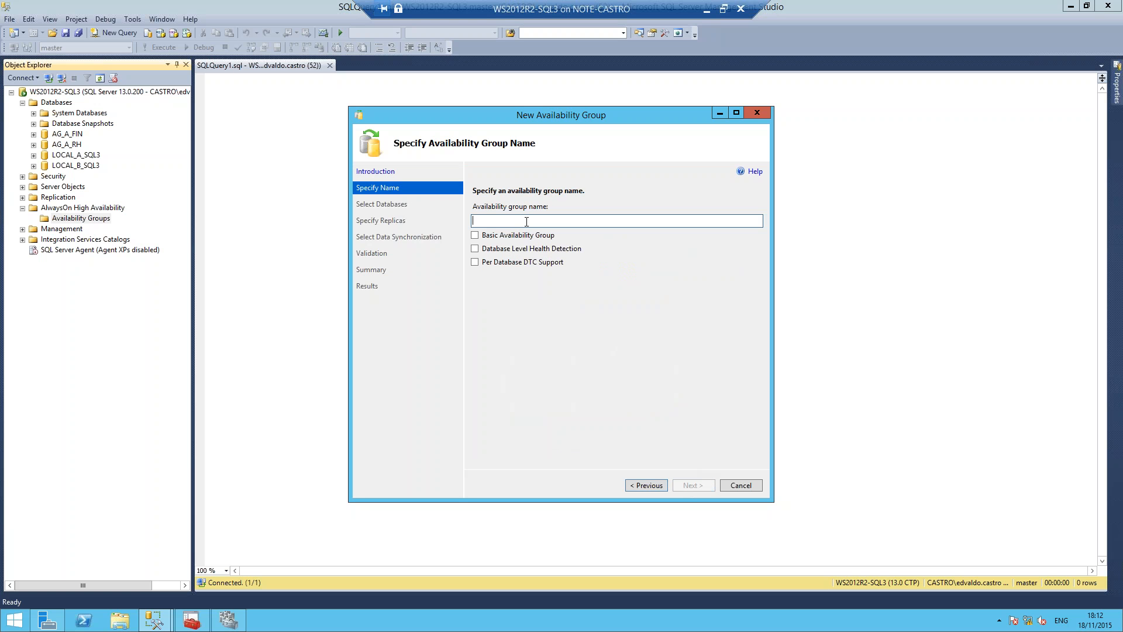
Step: Name the availability group AG_A, try the Database Level Health Detection option, and continue to the database selection
text(ag)
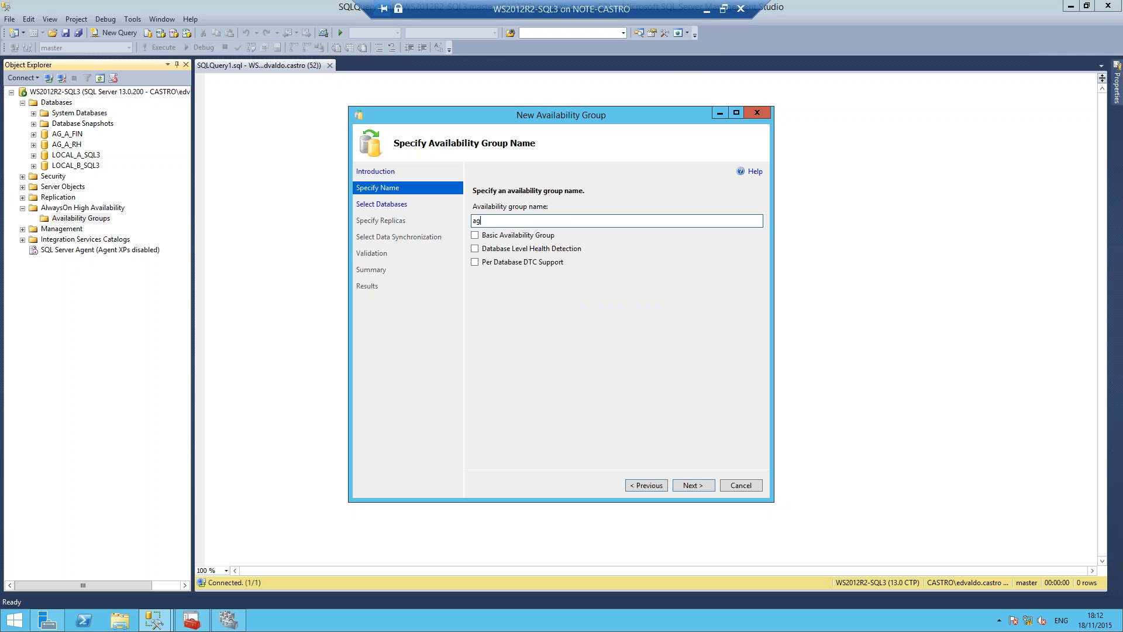
key(BackSpace)
key(BackSpace)
text(AG_A)
click(475, 249)
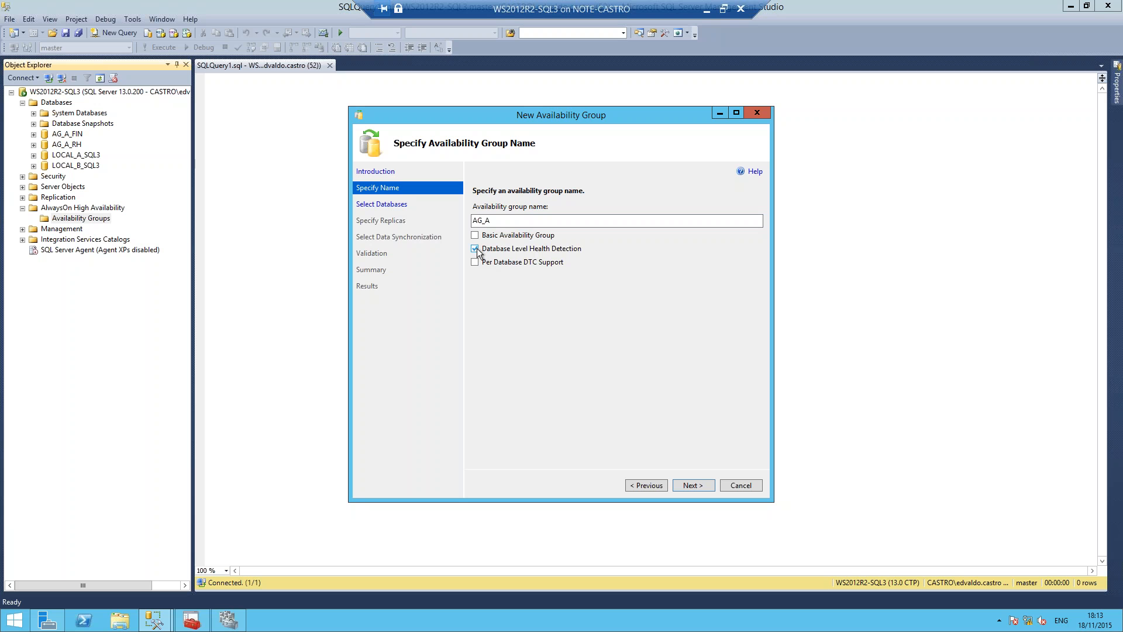
click(477, 250)
click(517, 263)
click(702, 487)
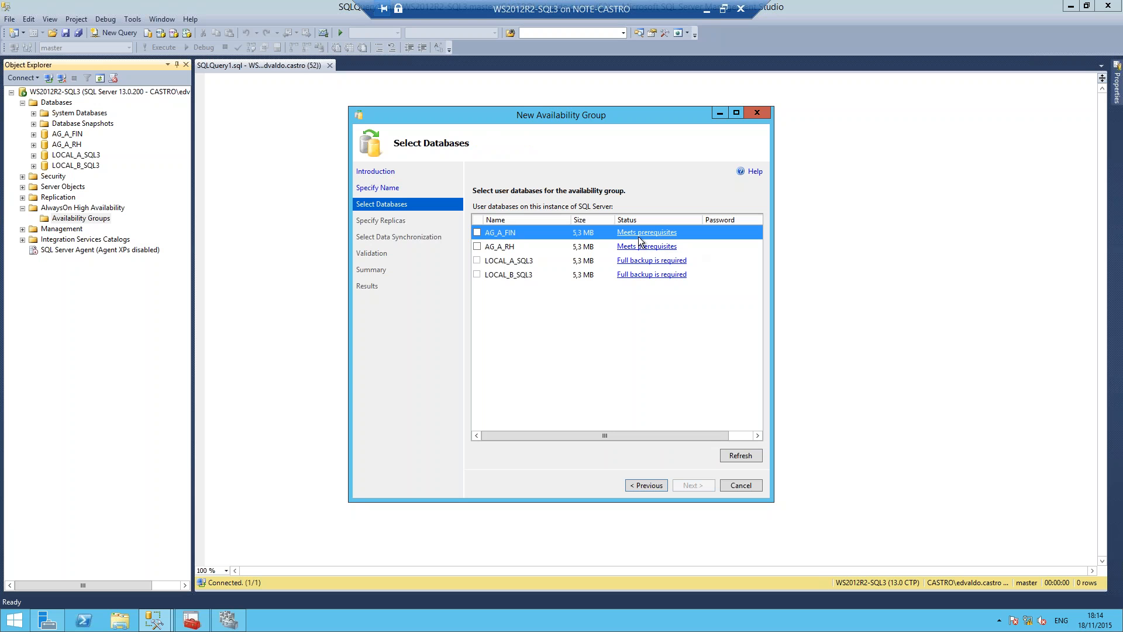
Step: Check the prerequisite status of AG_A_FIN, then include AG_A_FIN and AG_A_RH in the group and continue to the replicas
click(670, 234)
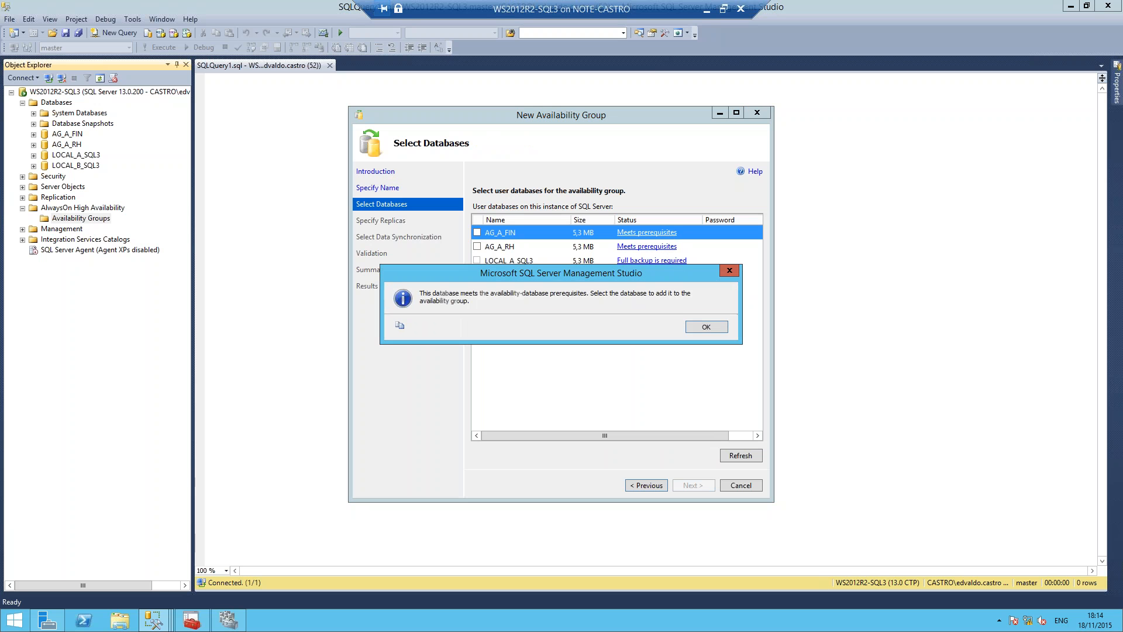
click(702, 328)
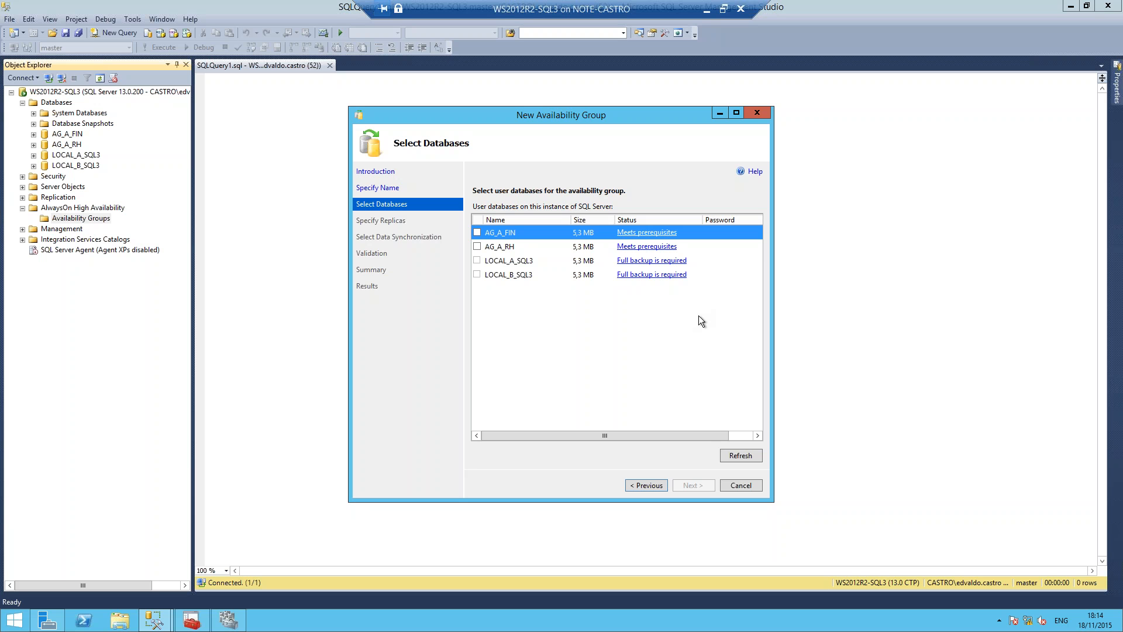
click(477, 233)
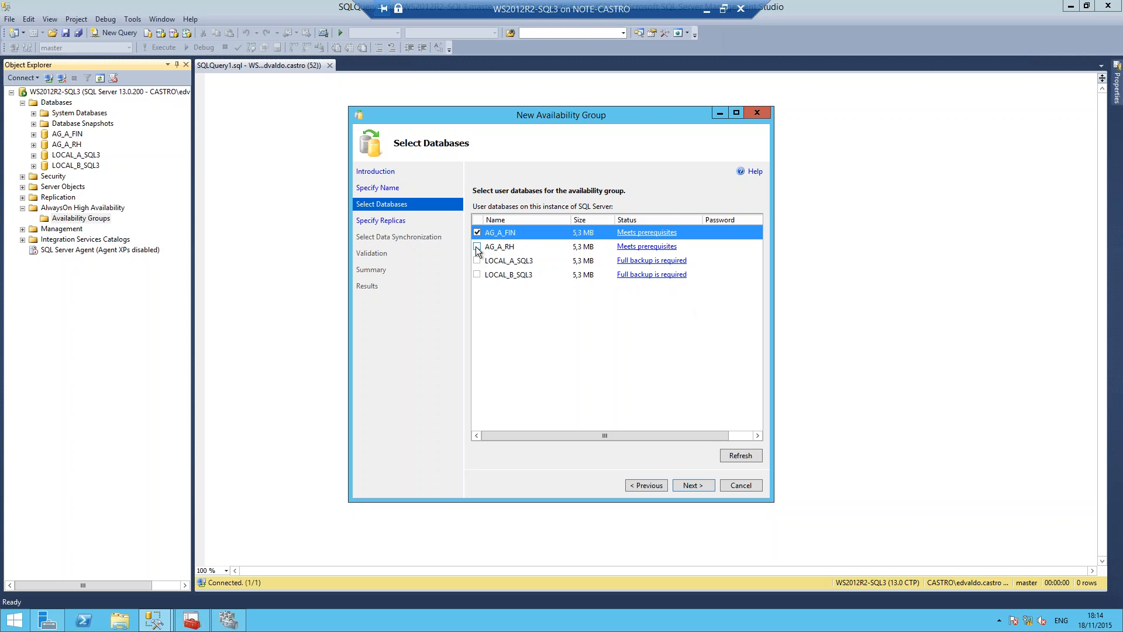
click(477, 246)
click(691, 485)
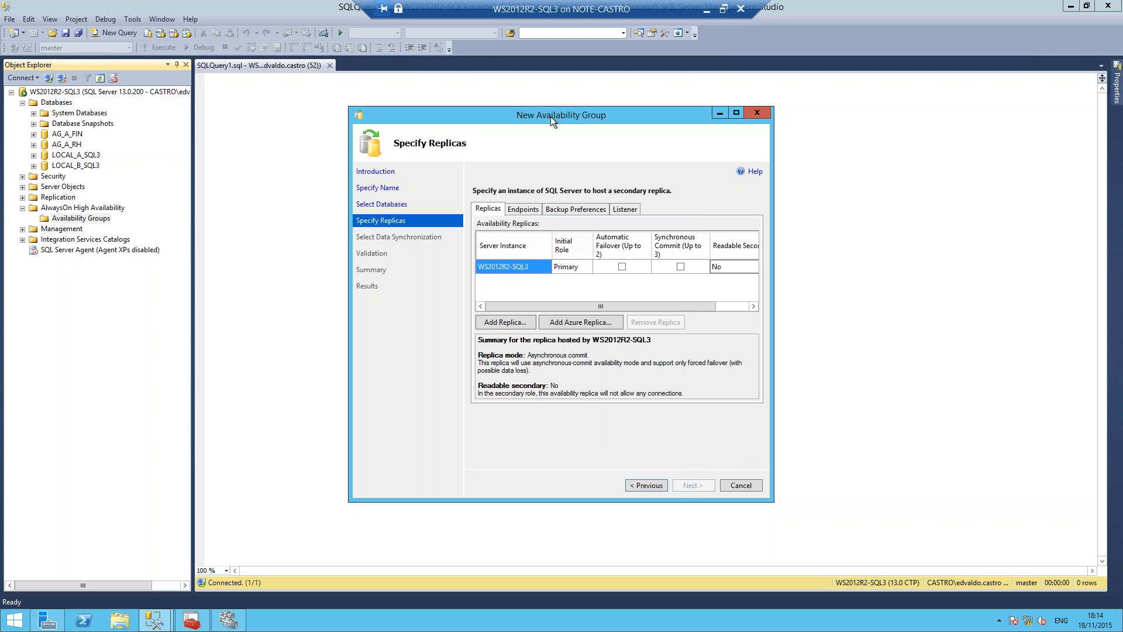
Step: Reposition and widen the wizard window, and enable automatic failover for the WS2012R2-SQL3 replica
drag(550, 117, 498, 105)
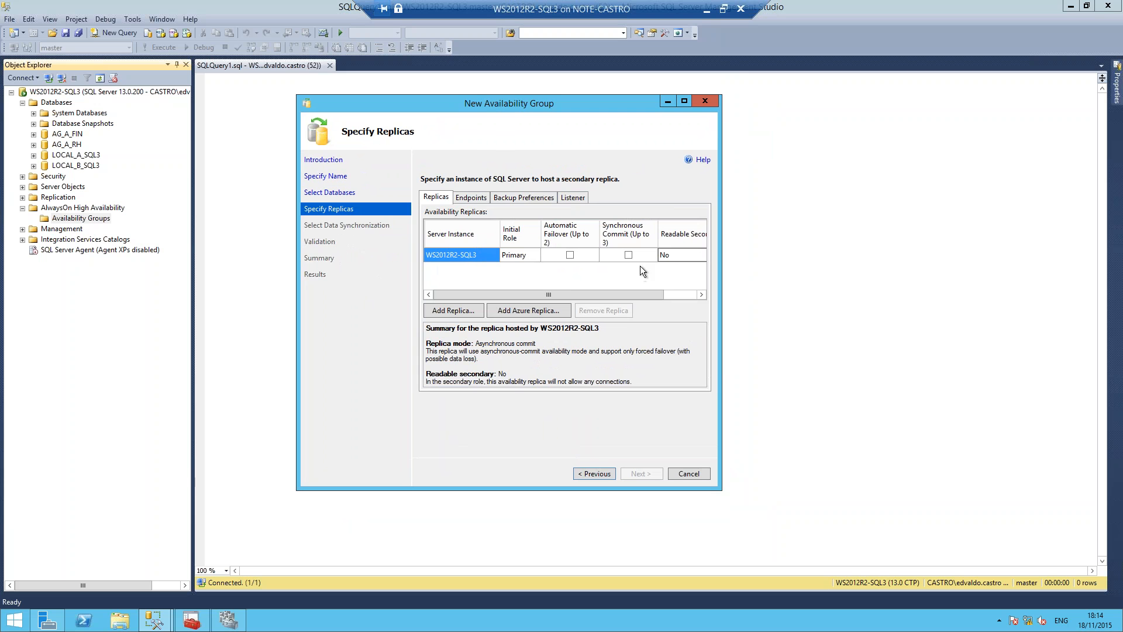
drag(716, 231, 823, 233)
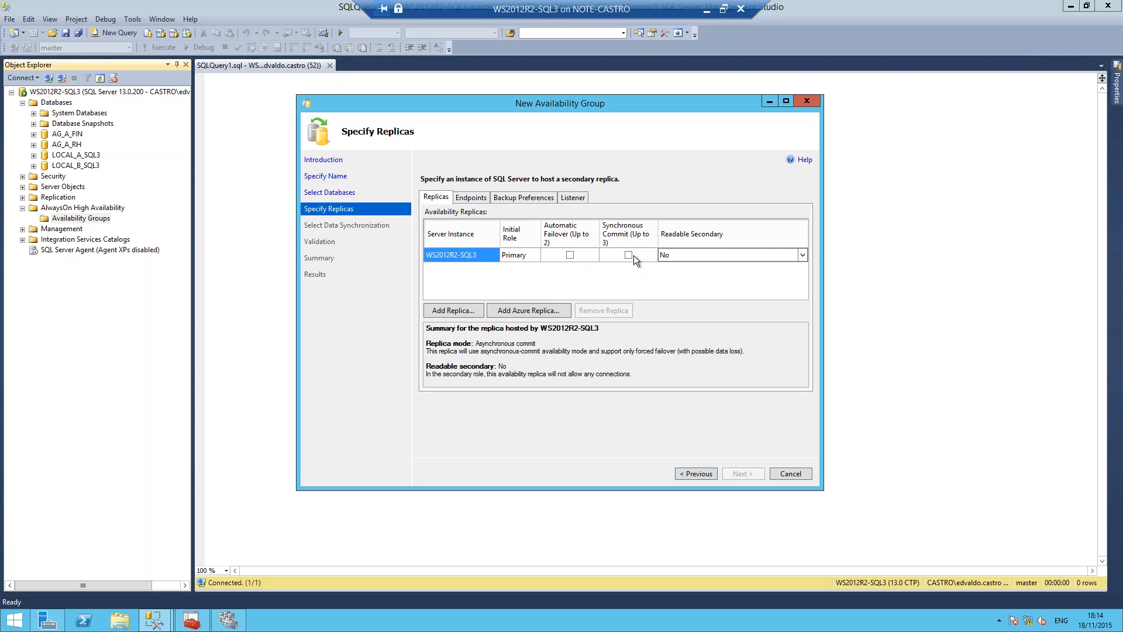
click(573, 255)
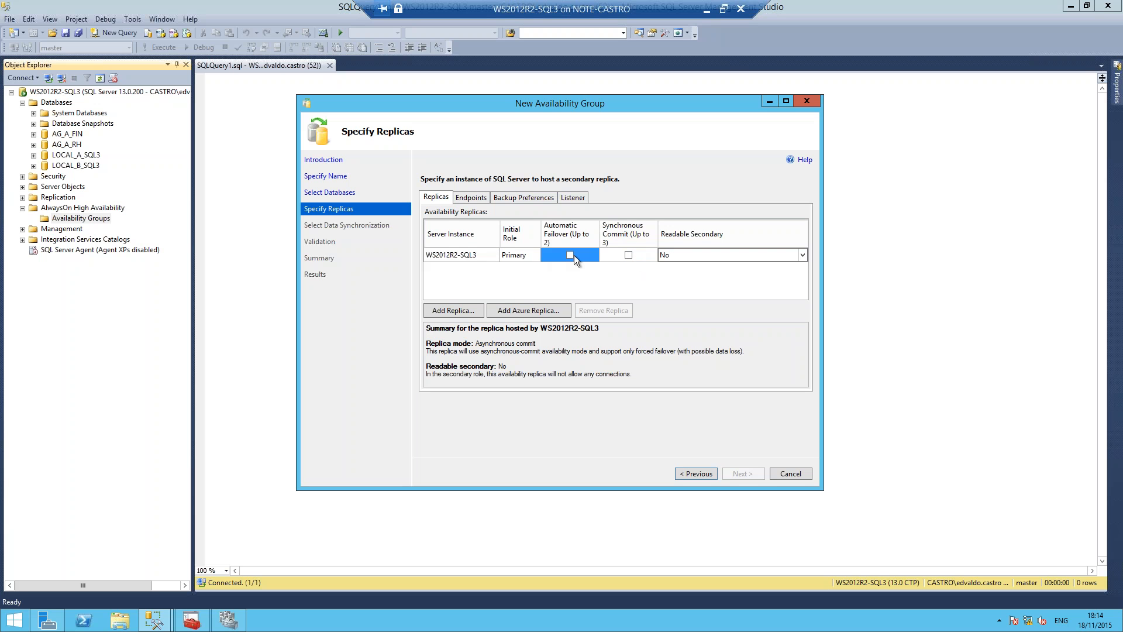
click(570, 255)
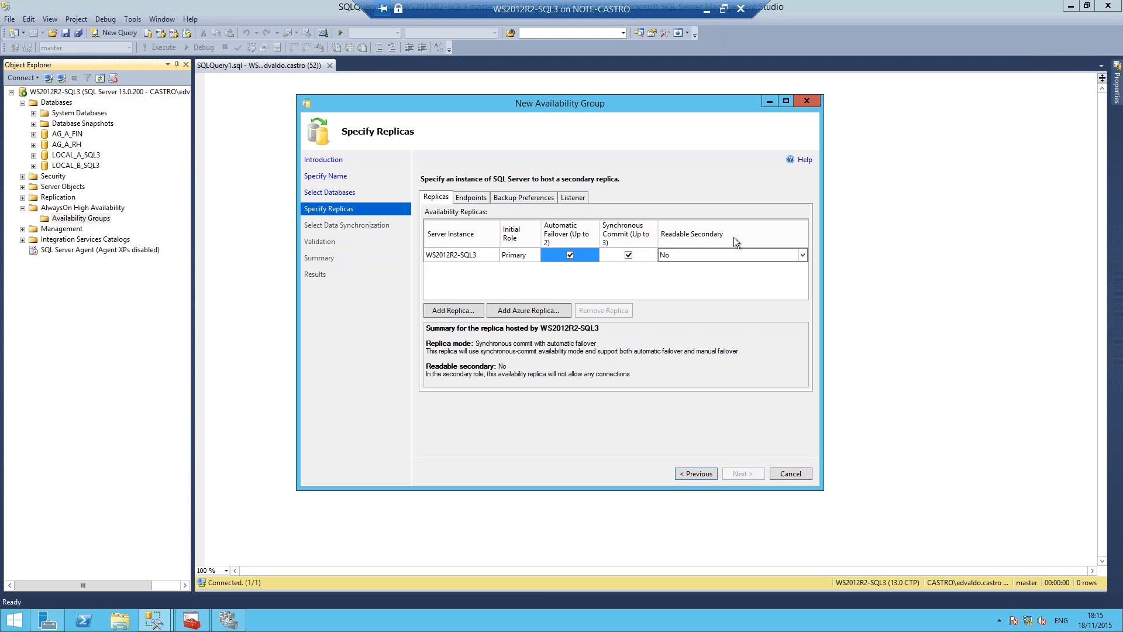
Step: Set the readable secondary mode of the WS2012R2-SQL3 replica to Read-intent only
click(482, 257)
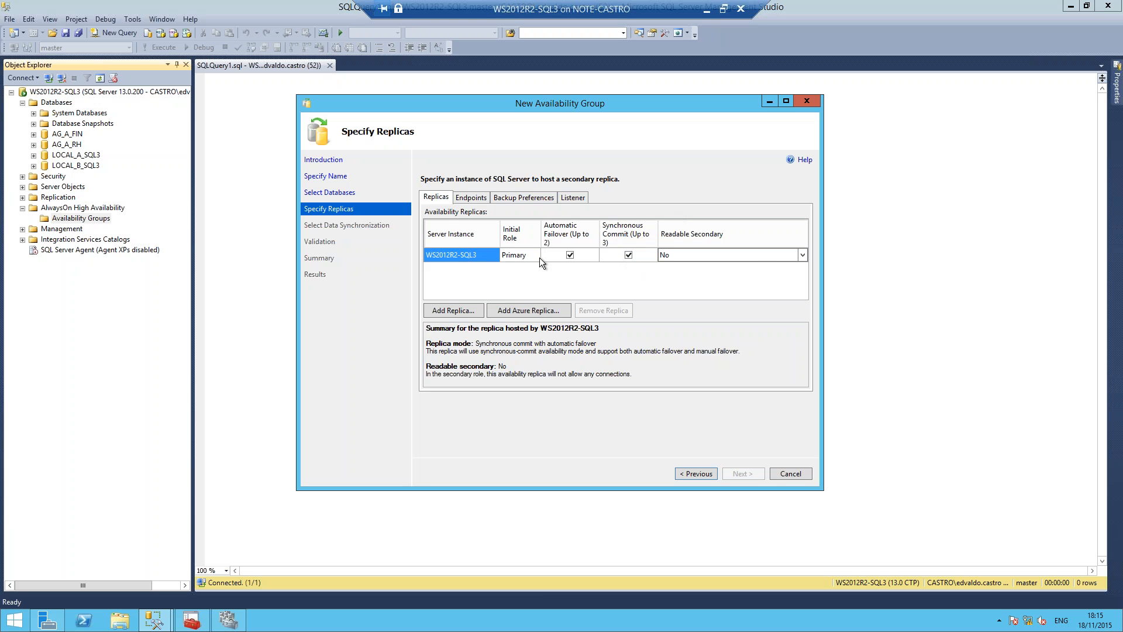
click(746, 252)
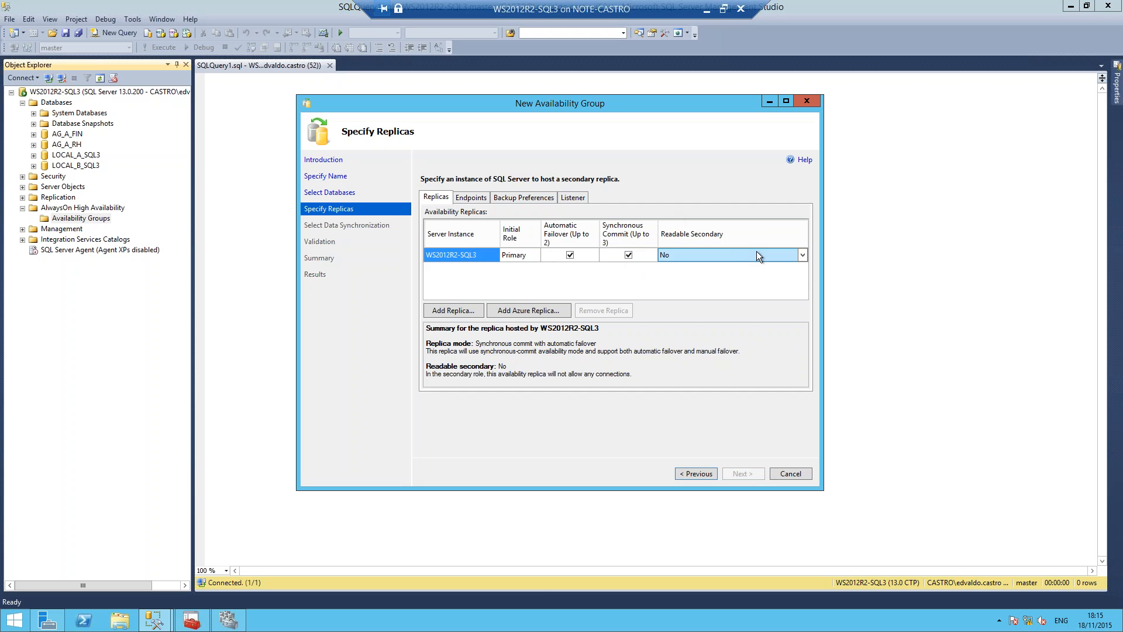
click(757, 253)
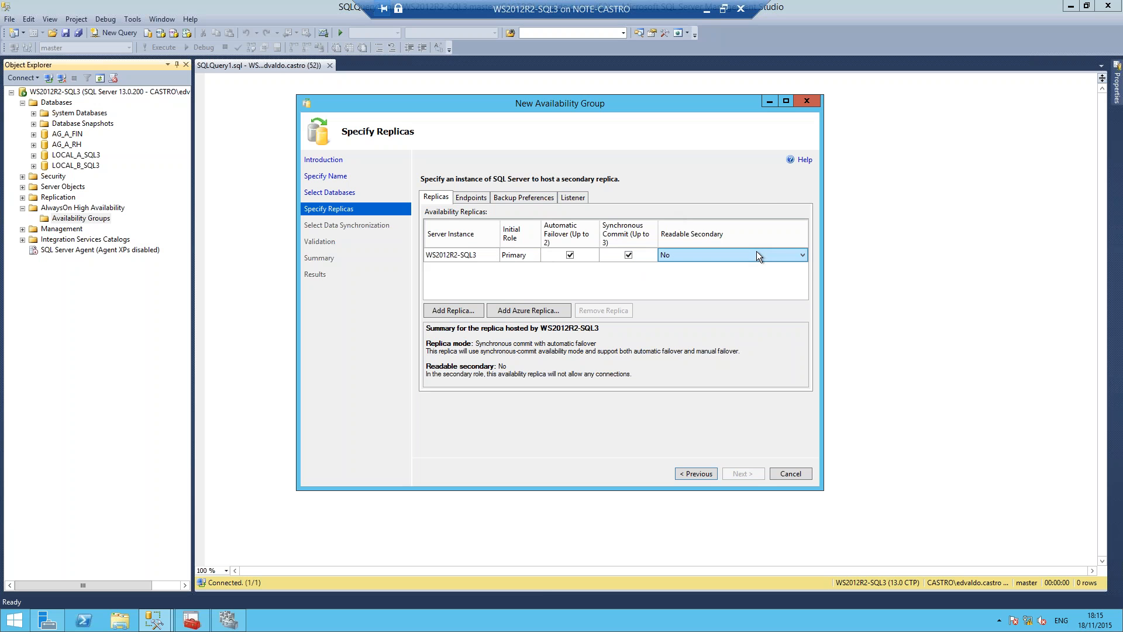
click(801, 255)
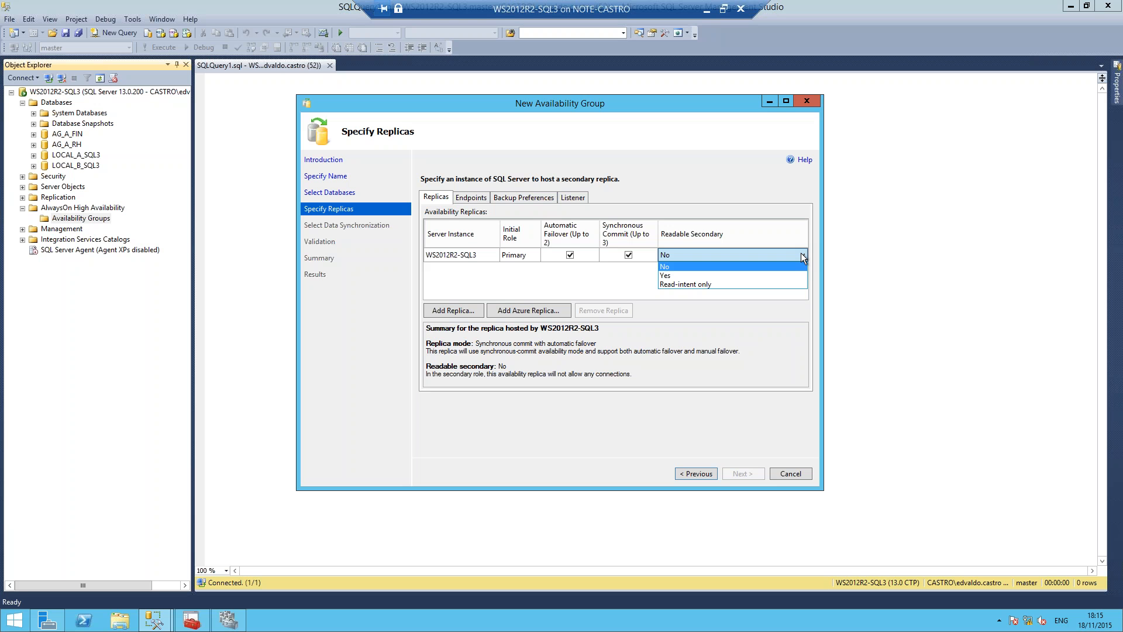
key(Down)
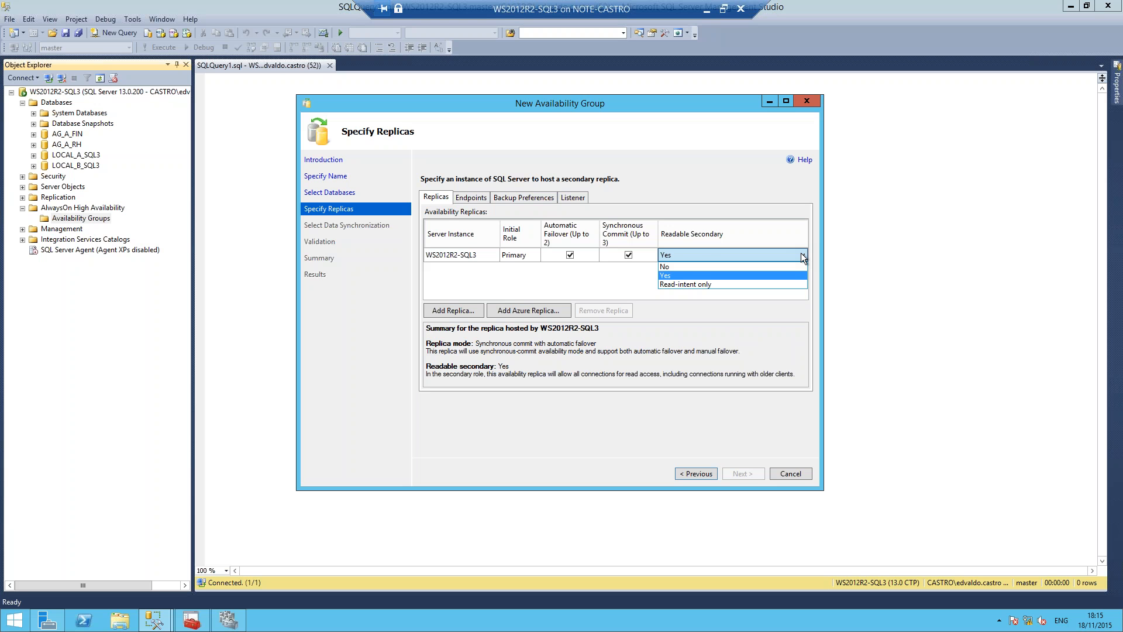
key(Down)
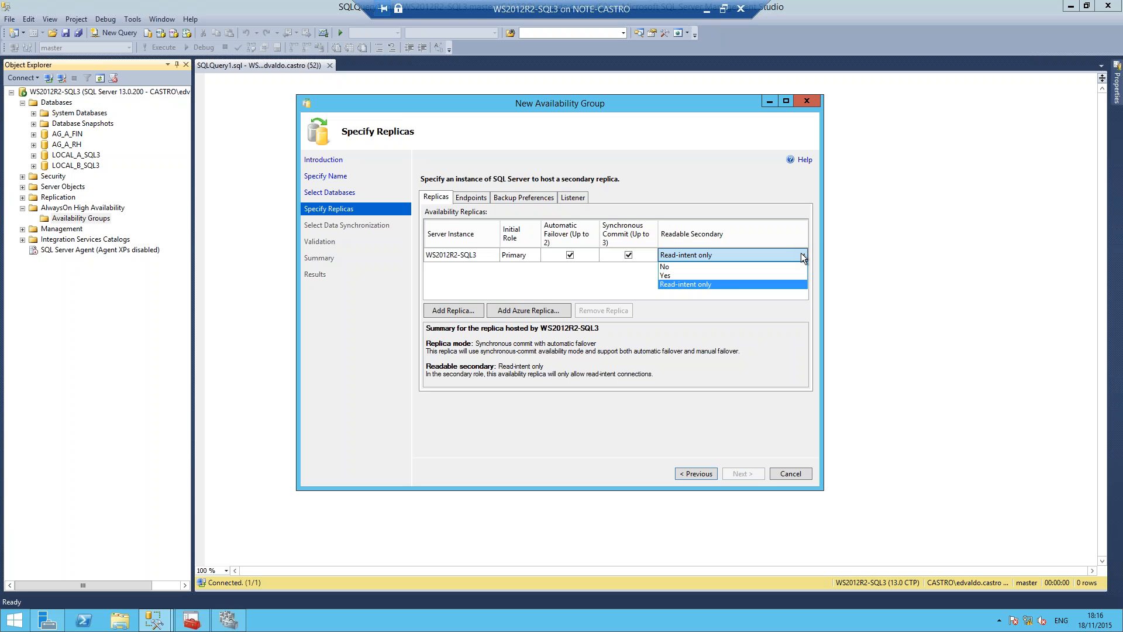
Step: Add the server instance WS2012R2-SQL4 as another replica, connecting with Windows Authentication
click(455, 311)
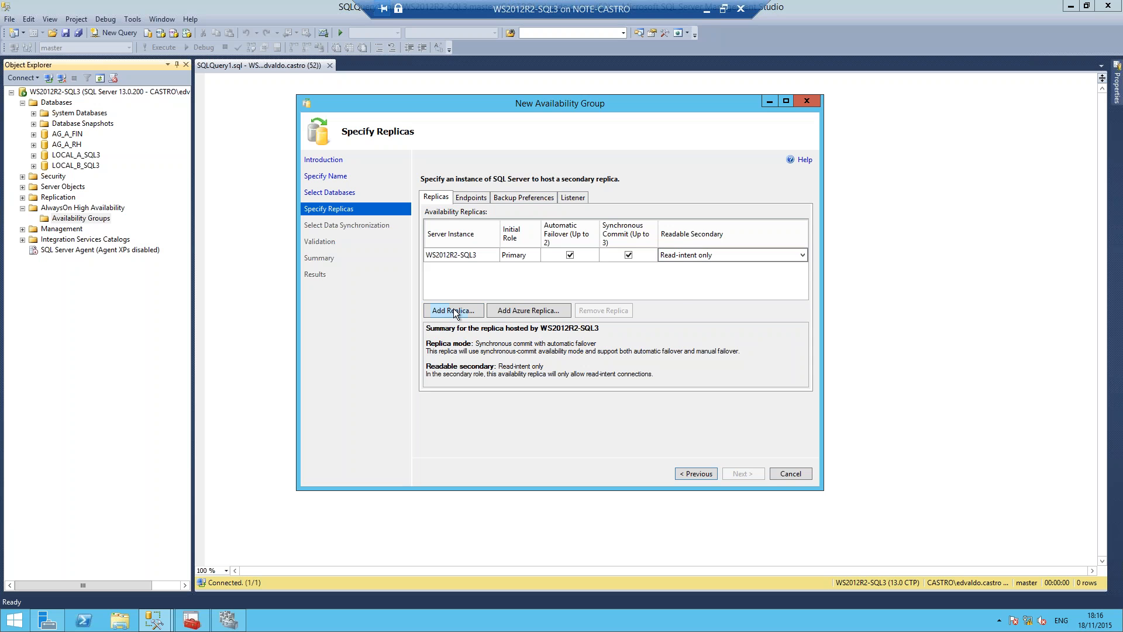
click(454, 310)
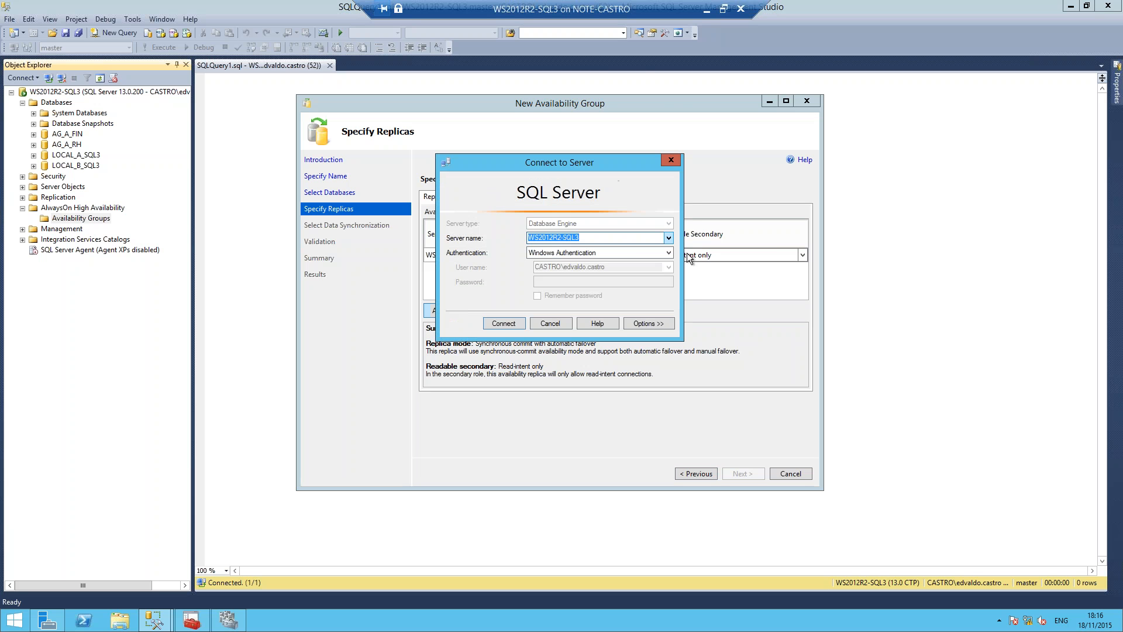
click(668, 238)
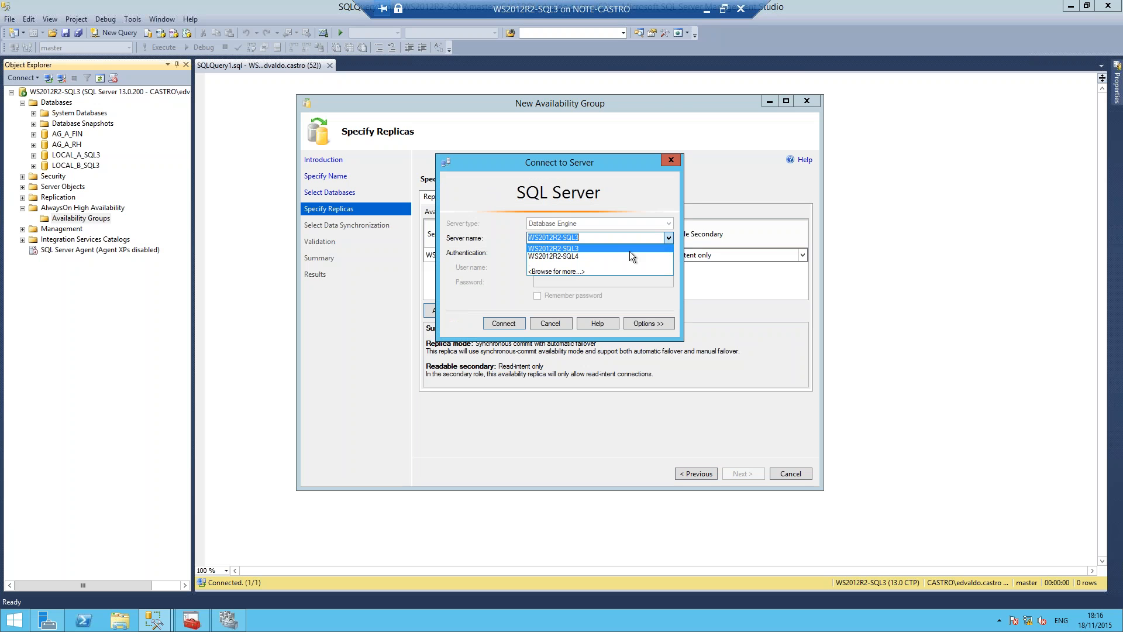
click(620, 256)
click(502, 322)
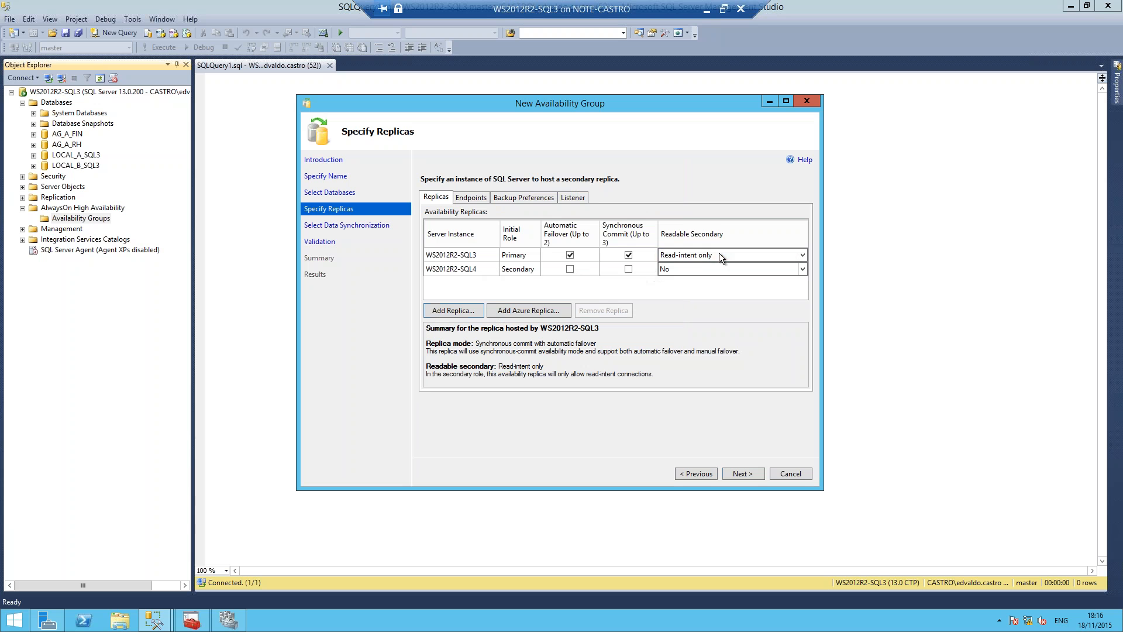
Step: Set readable secondary to Yes for both replicas and enable automatic failover for WS2012R2-SQL4
click(691, 255)
click(681, 275)
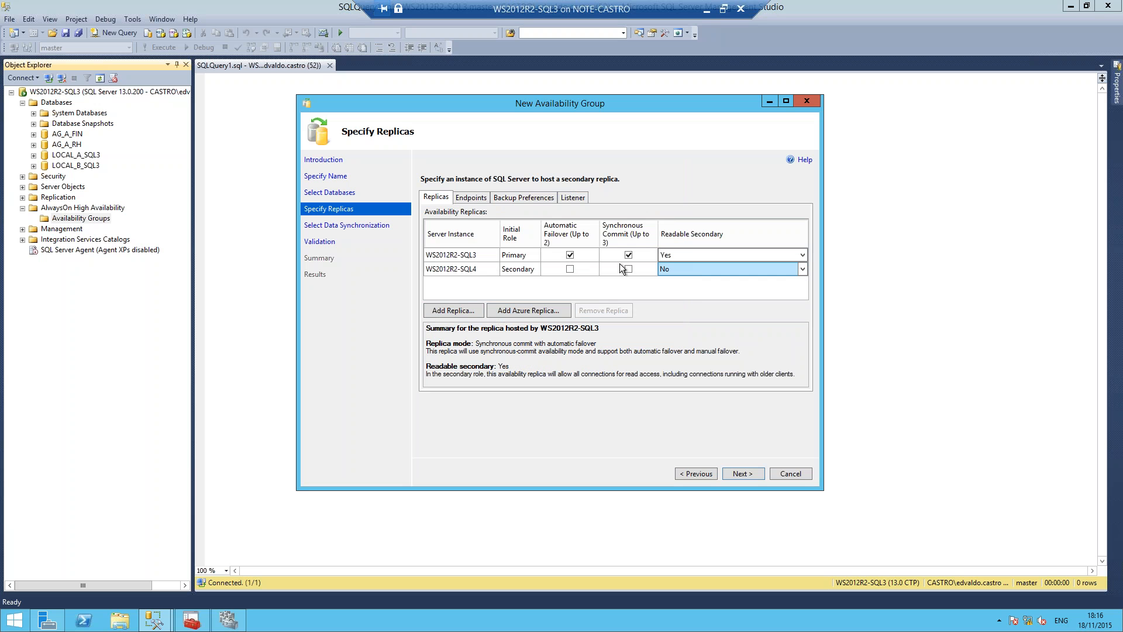
click(570, 269)
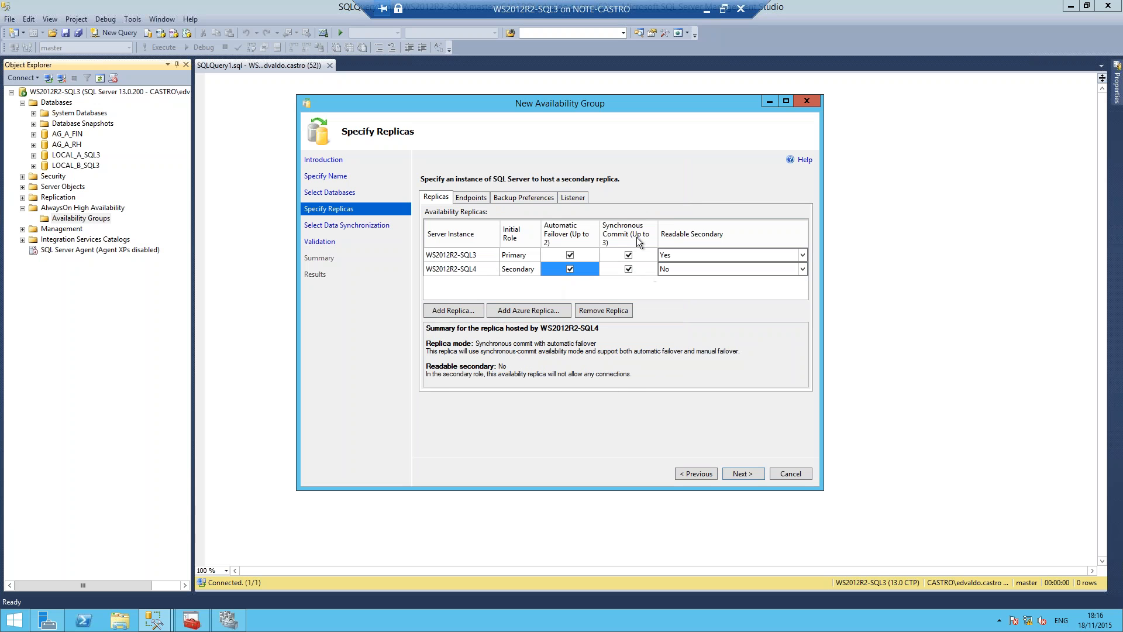
click(694, 269)
click(689, 268)
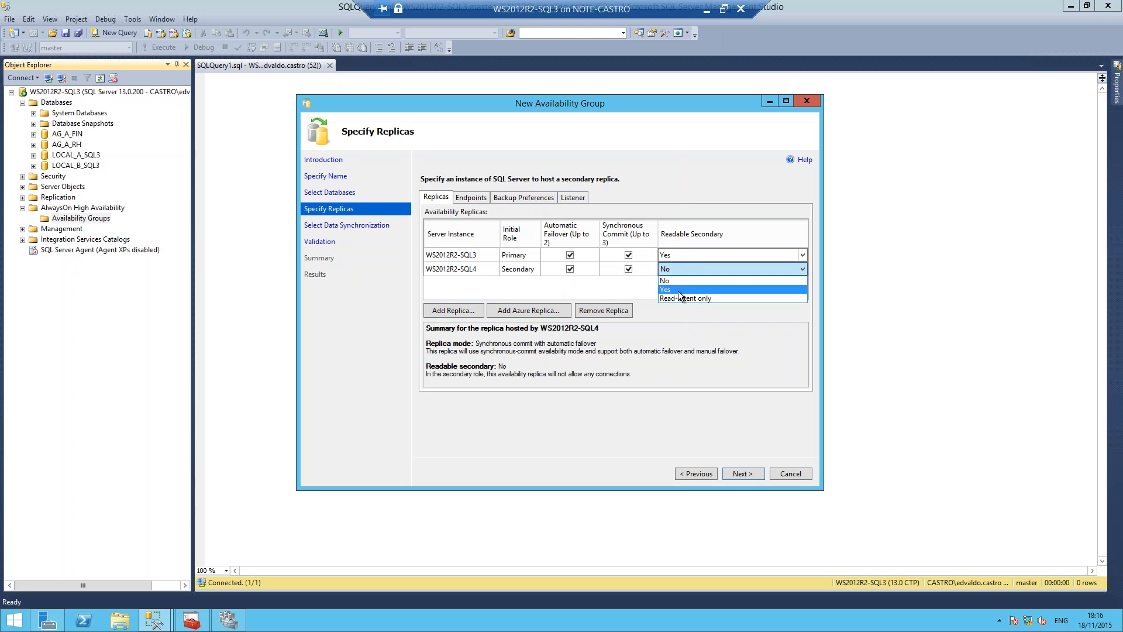
click(678, 290)
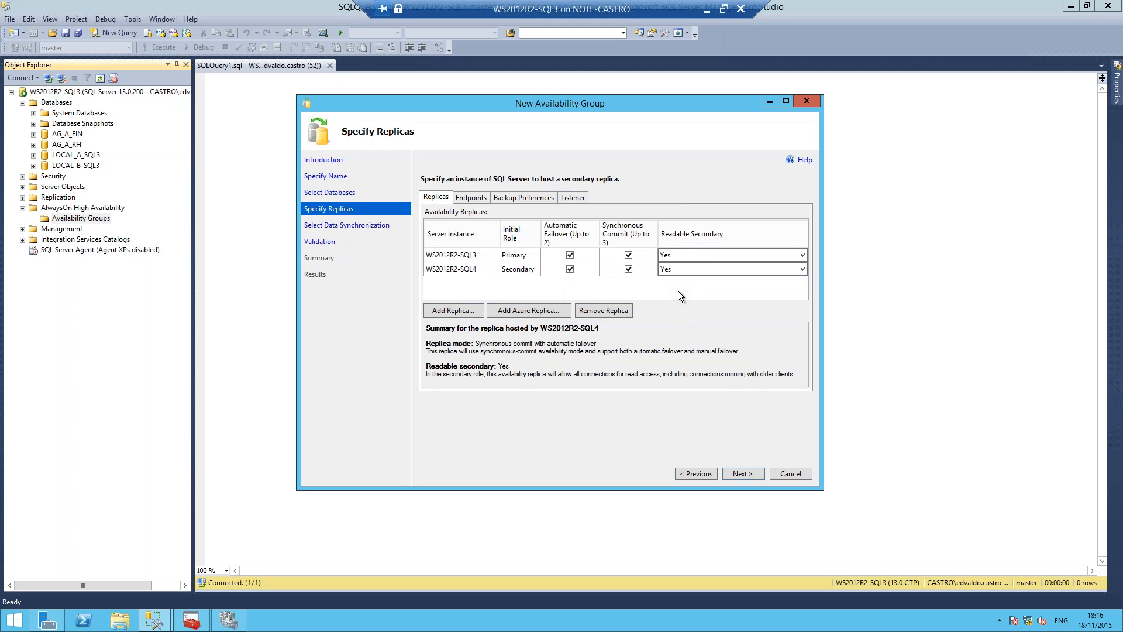
Step: Look at the Azure replica form without adding one, and review the endpoint URLs, ports and names of both replicas
click(521, 311)
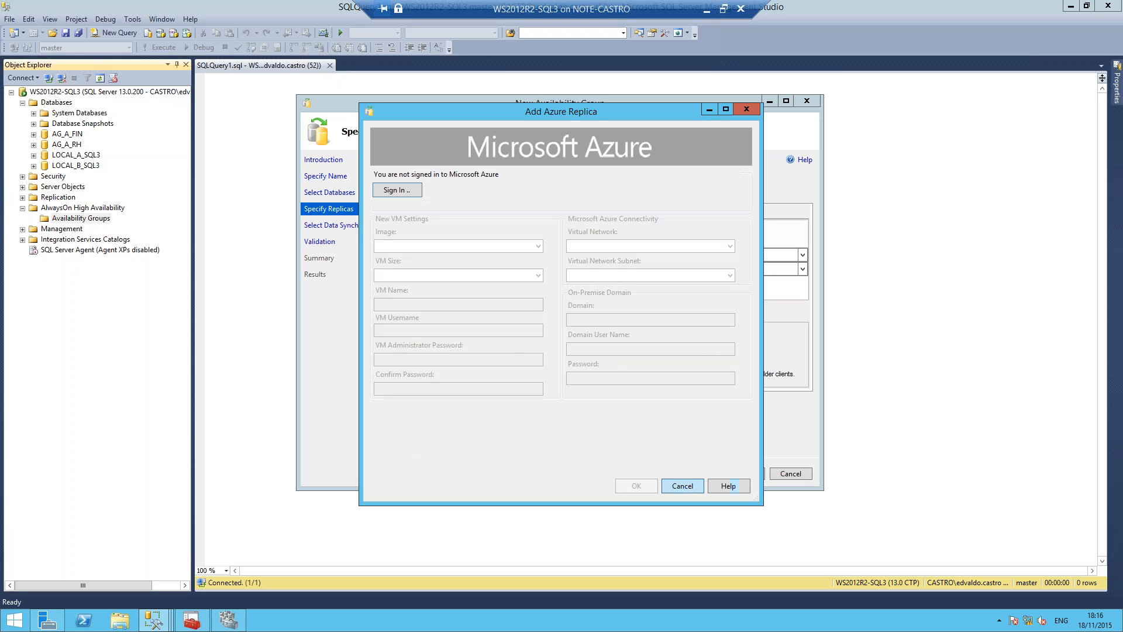
click(689, 489)
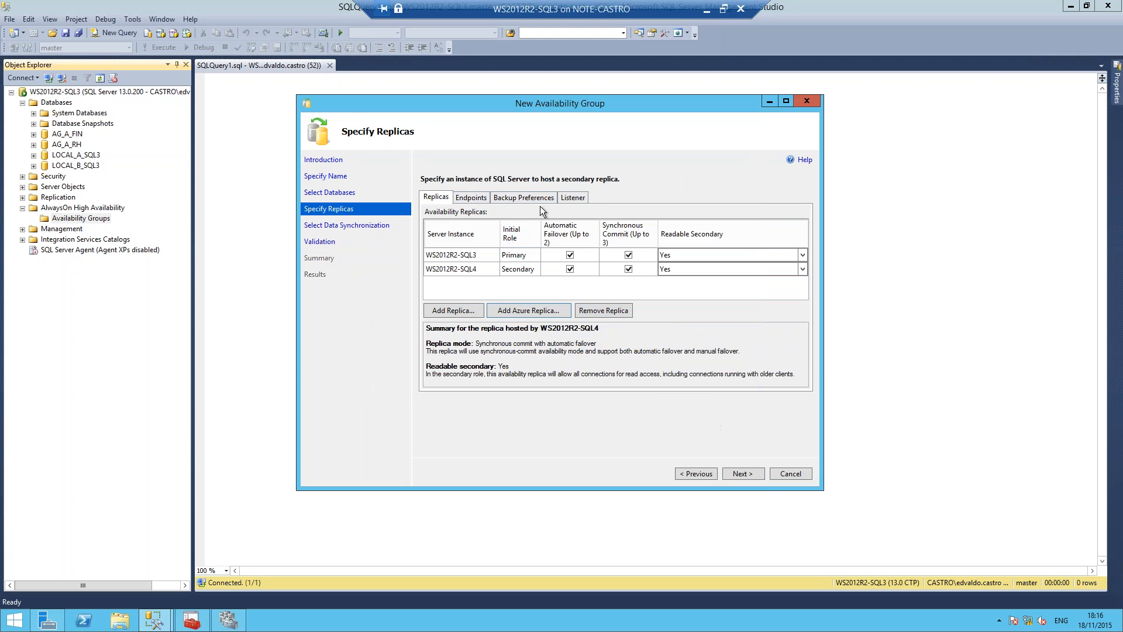
click(466, 201)
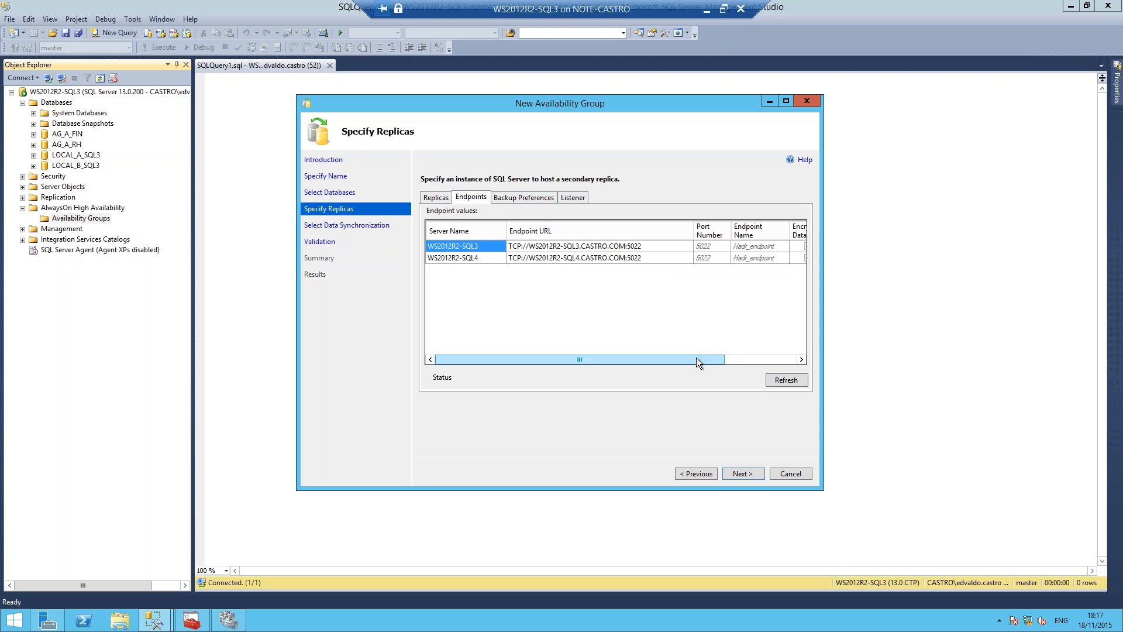
drag(697, 359, 767, 363)
click(640, 271)
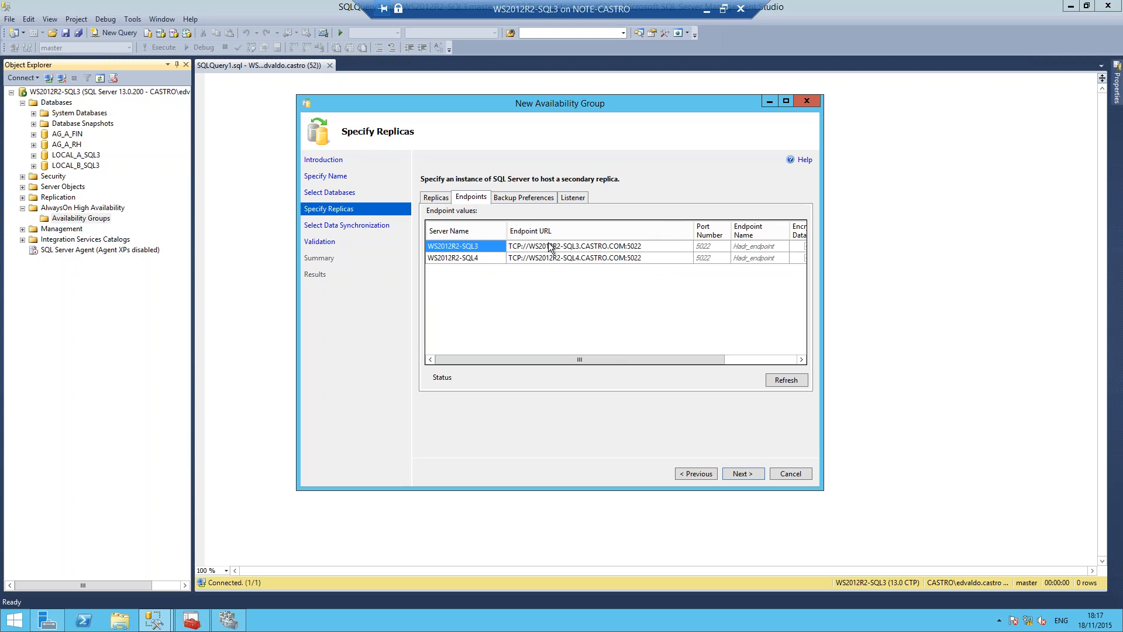
Step: Set the backup preference to Any Replica, and try excluding WS2012R2-SQL3 from backups before including it again
click(530, 199)
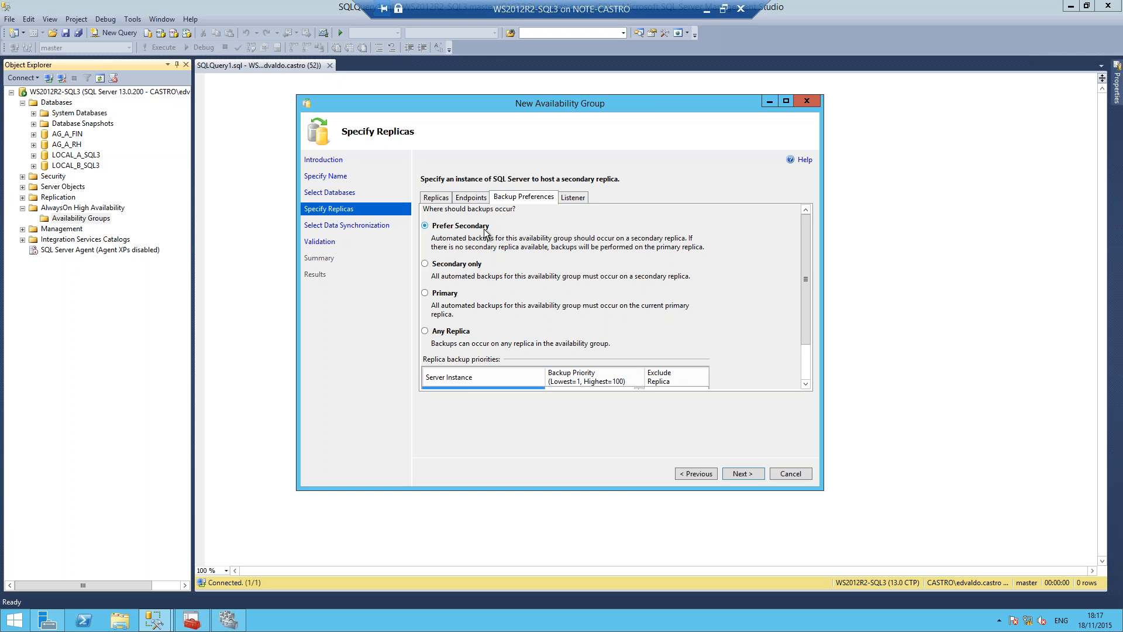
click(476, 267)
click(446, 296)
click(454, 330)
scroll(808, 275, down, 2)
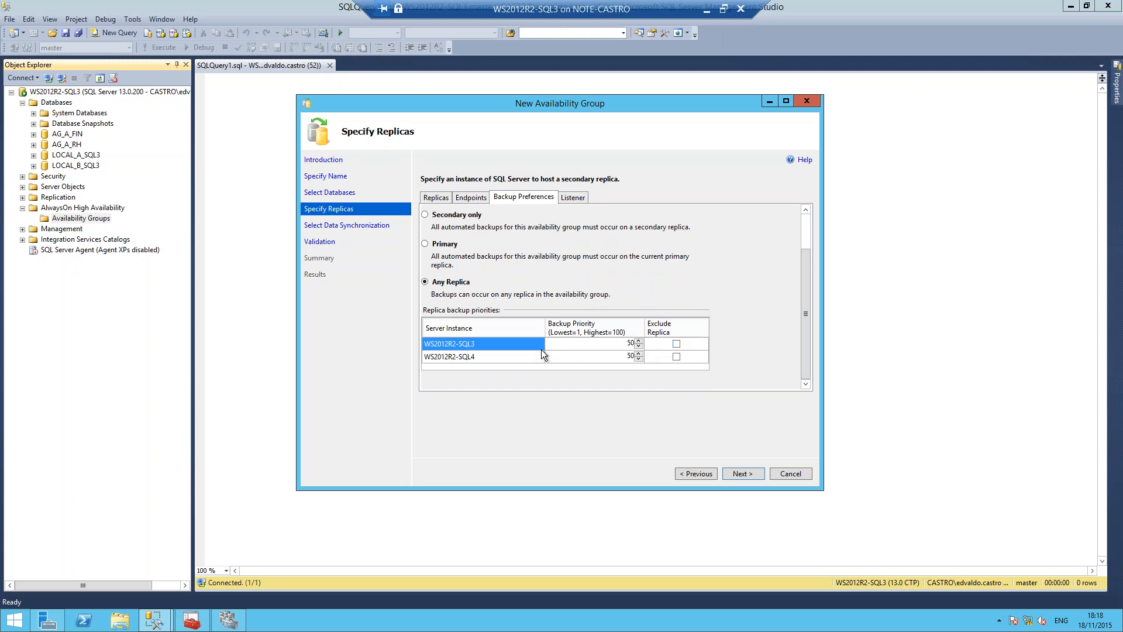
click(676, 344)
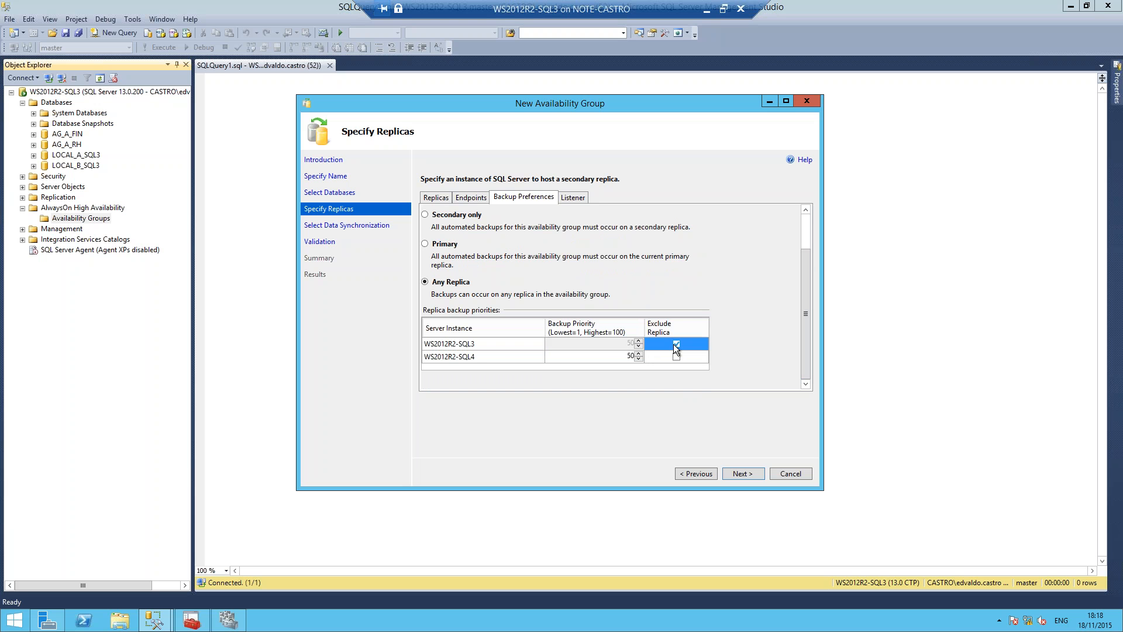
click(676, 344)
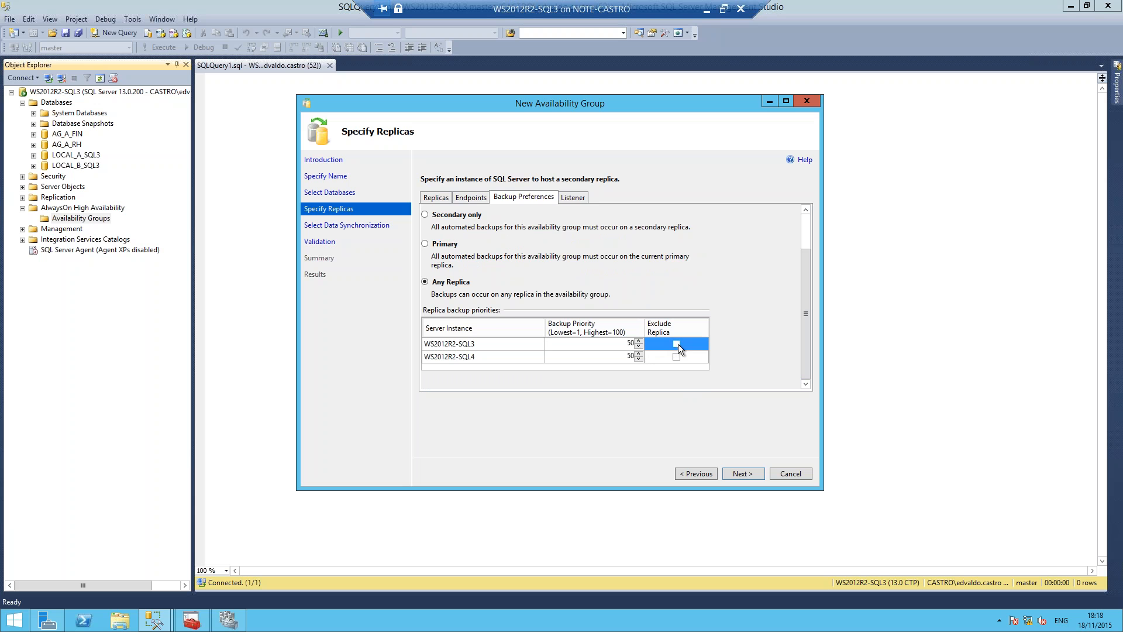
Step: Choose to create an availability group listener with DNS name APP_A, port 1433 and Static IP network mode
click(576, 198)
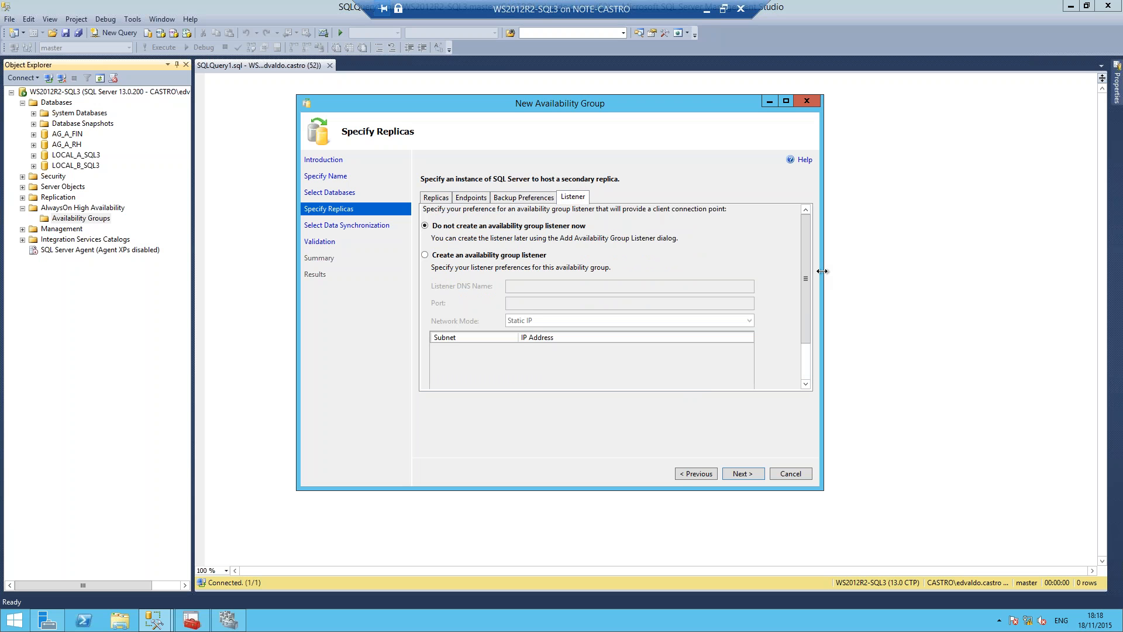
drag(823, 272, 789, 272)
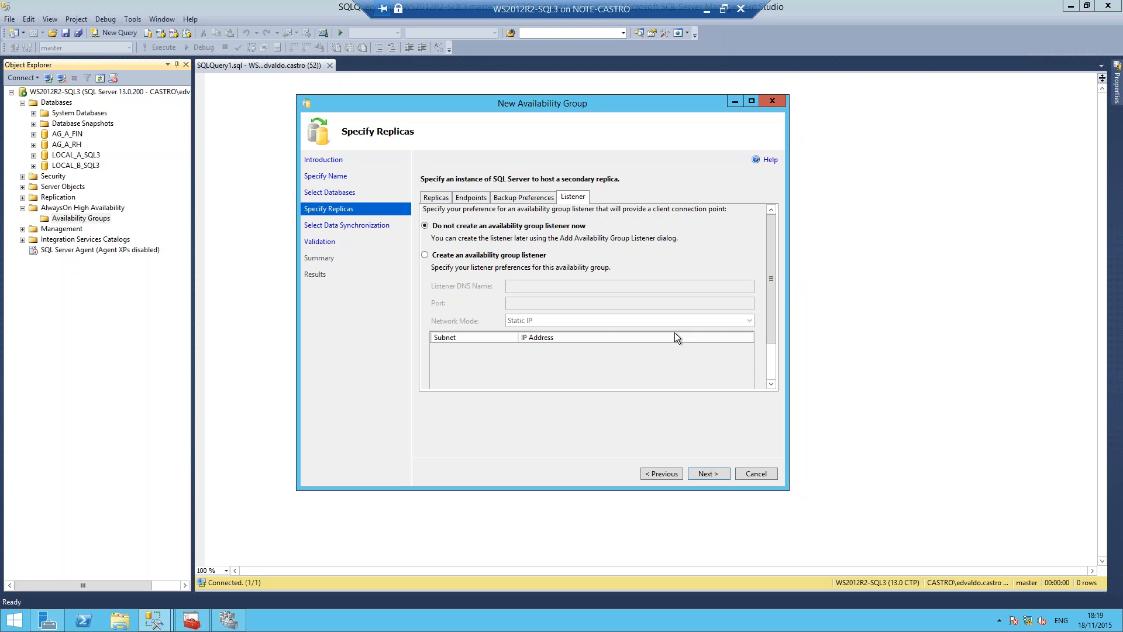
click(502, 260)
click(528, 286)
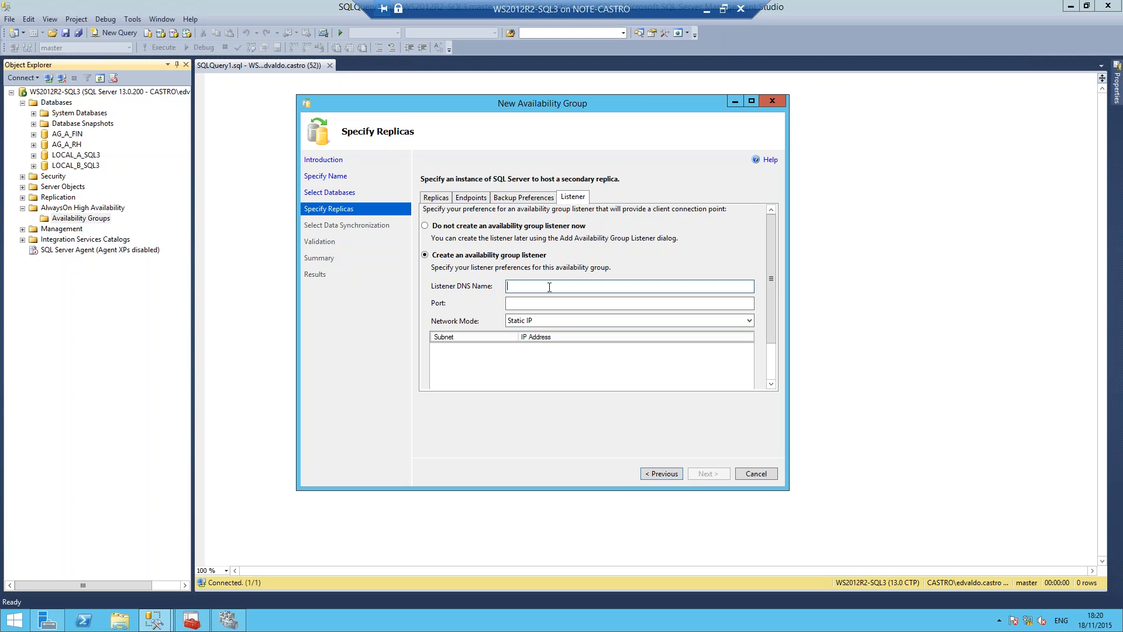
text(PP_A)
click(508, 302)
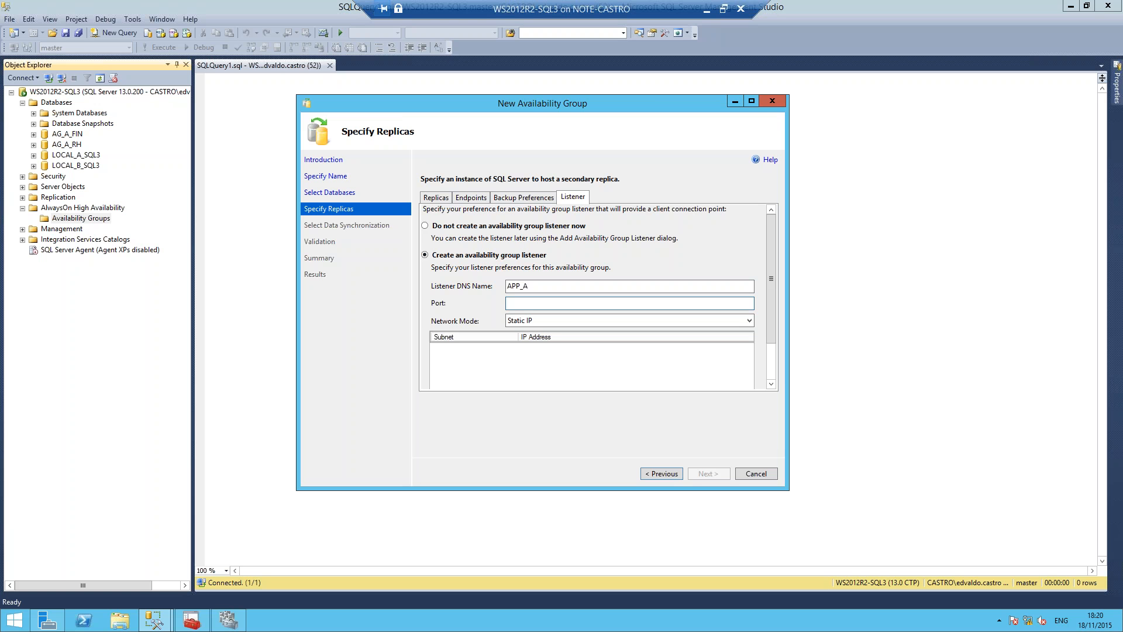
text(1433)
click(707, 324)
click(707, 324)
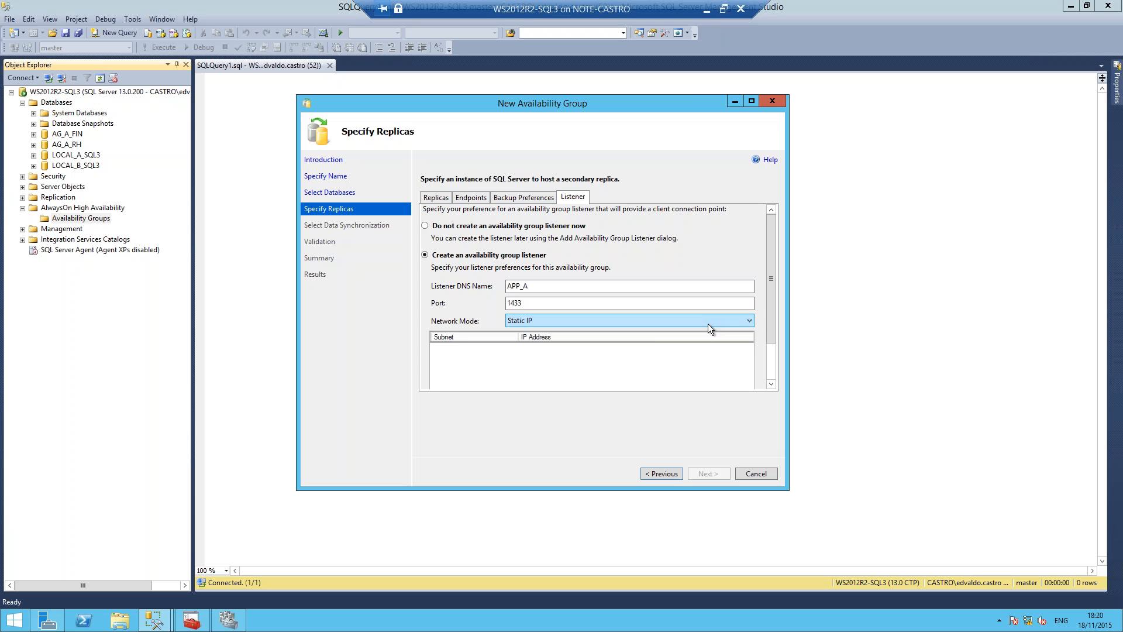
Step: Add the IPv4 address 10.0.0.33 on subnet 10.0.0.0/8 to the listener
scroll(620, 356, down, 1)
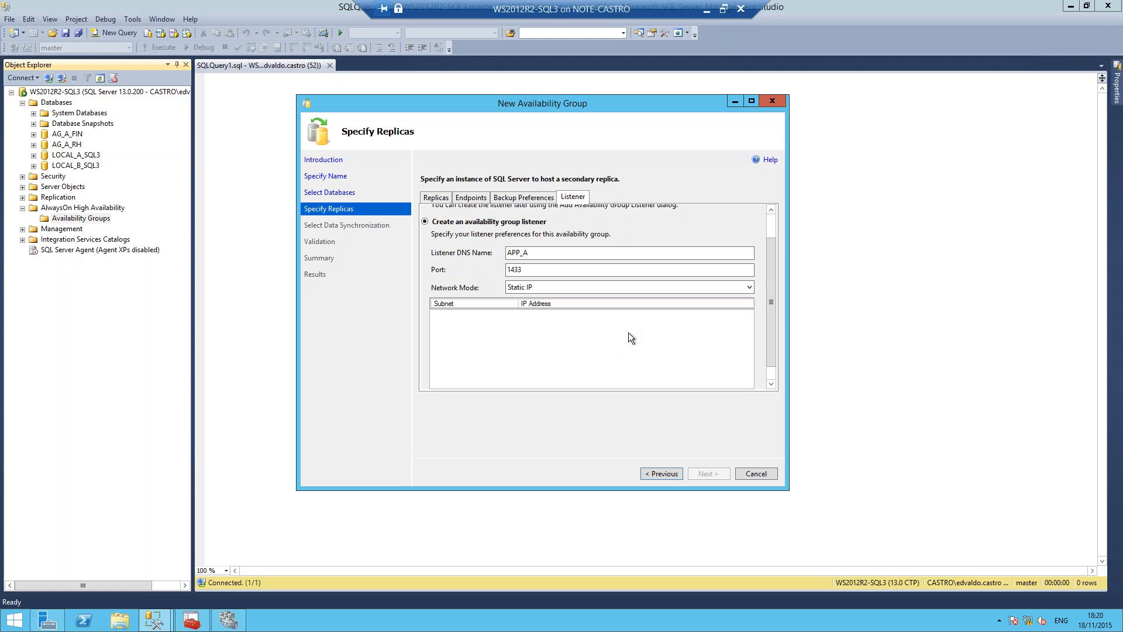
scroll(626, 332, down, 2)
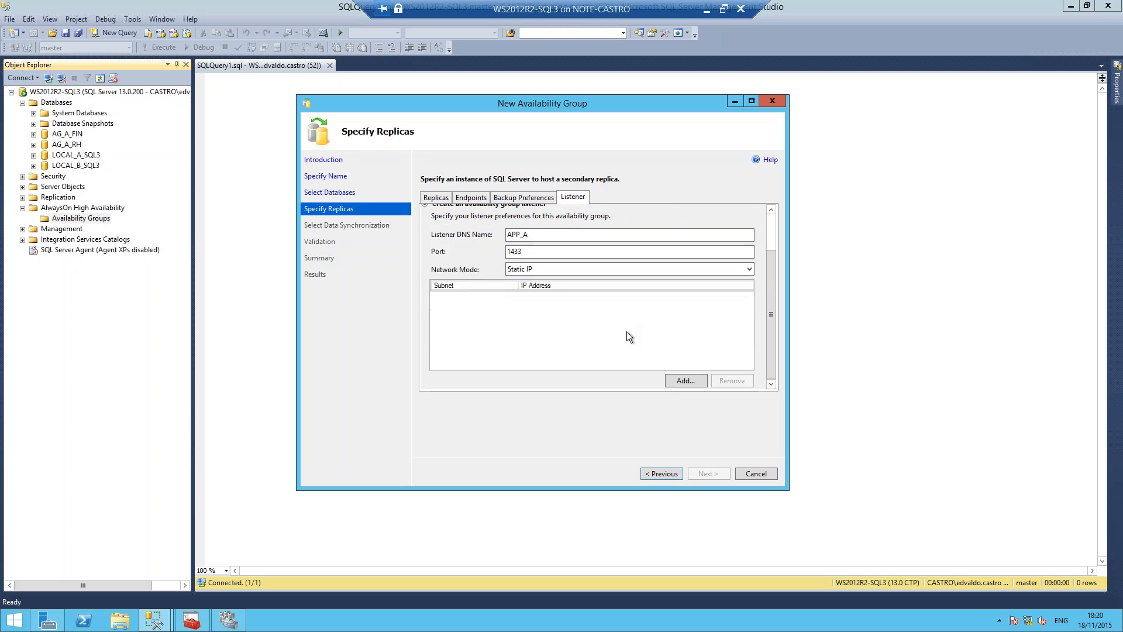
scroll(627, 331, up, 2)
scroll(625, 331, down, 2)
scroll(625, 328, up, 2)
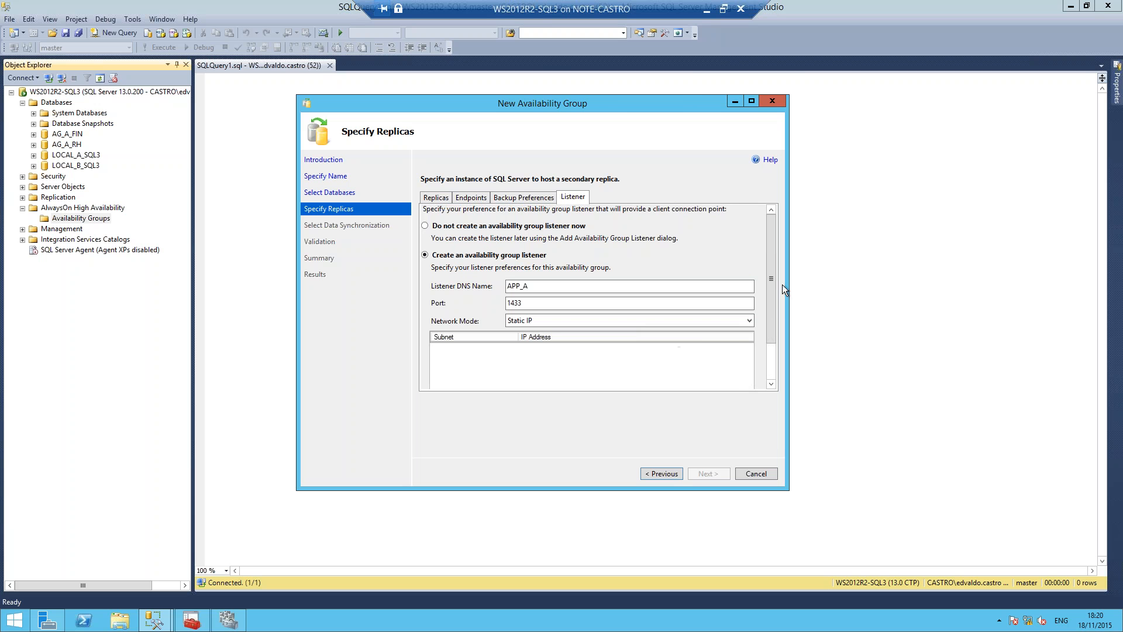
drag(788, 283, 831, 292)
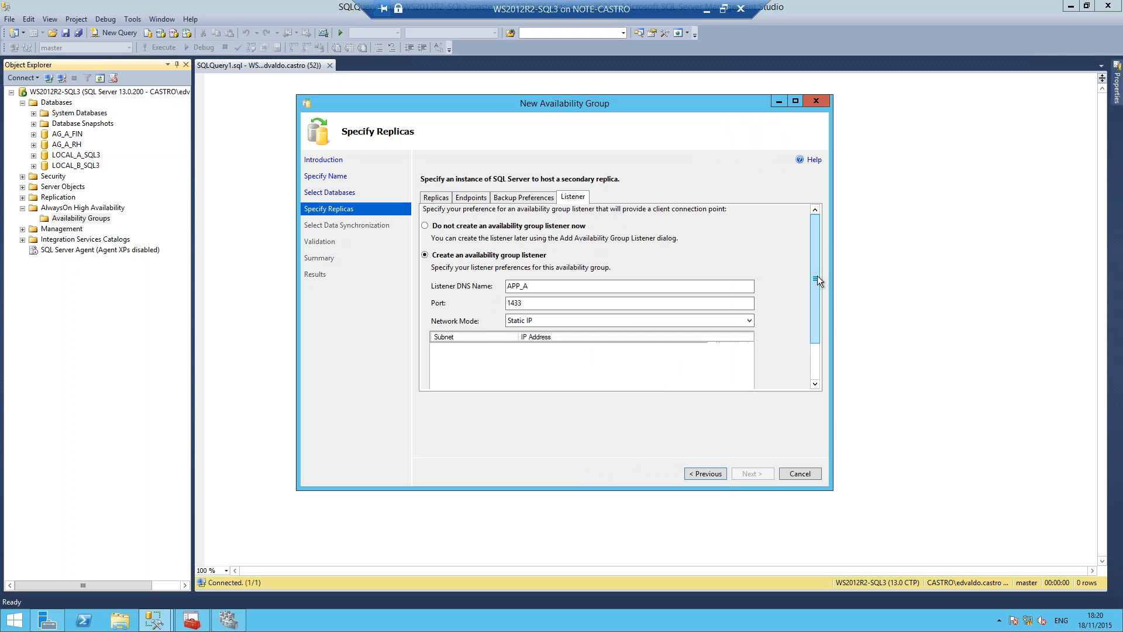
drag(817, 276, 818, 311)
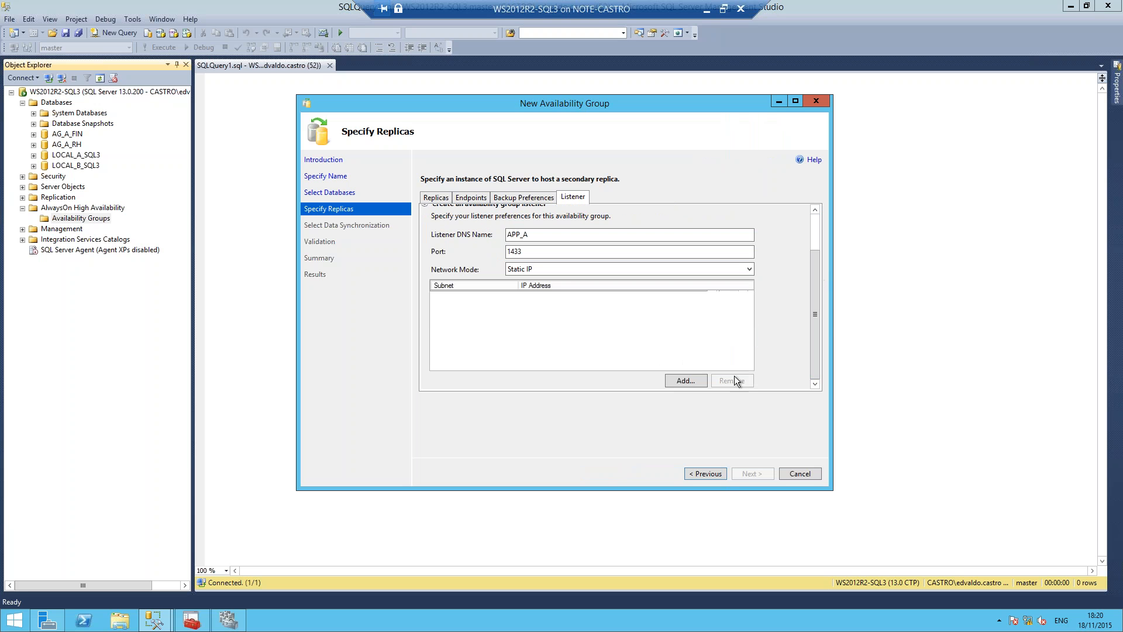
click(684, 380)
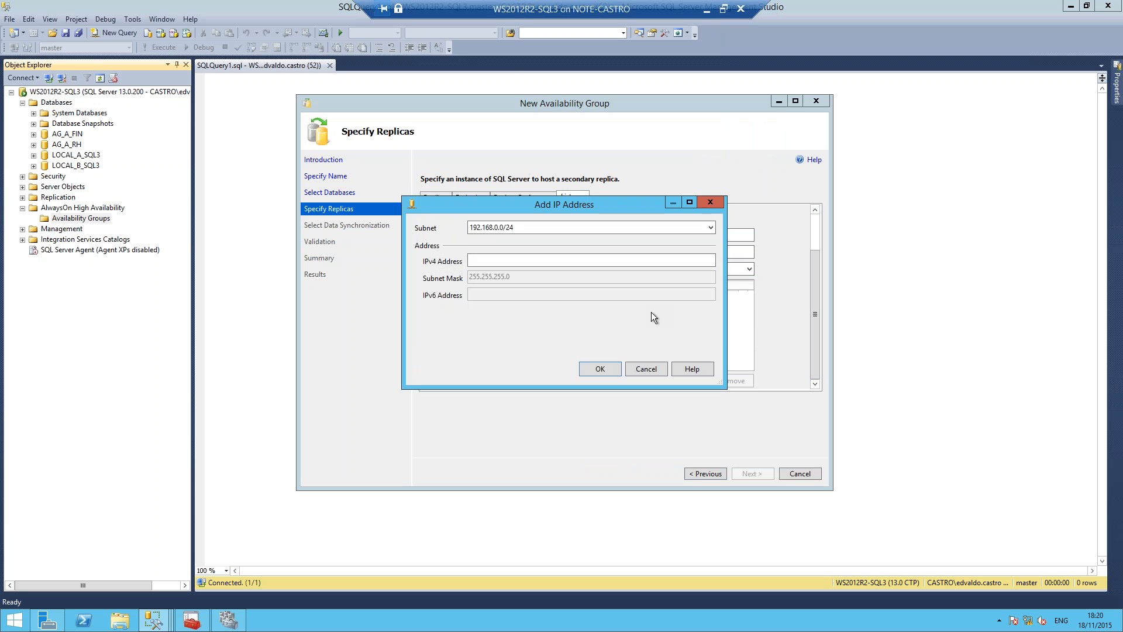
click(569, 227)
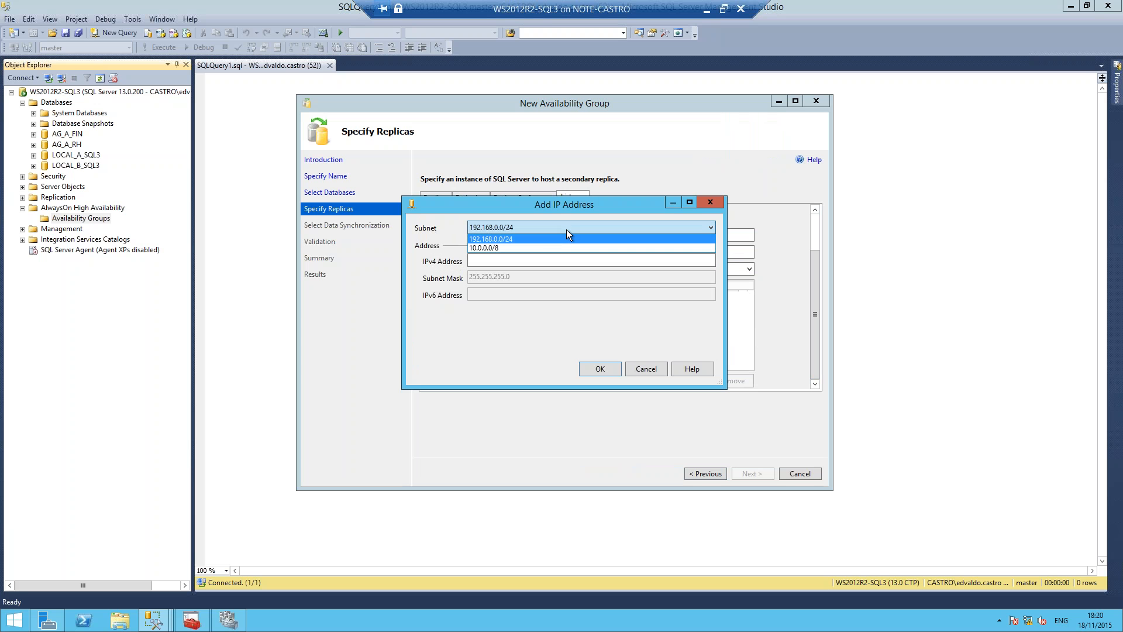
click(520, 248)
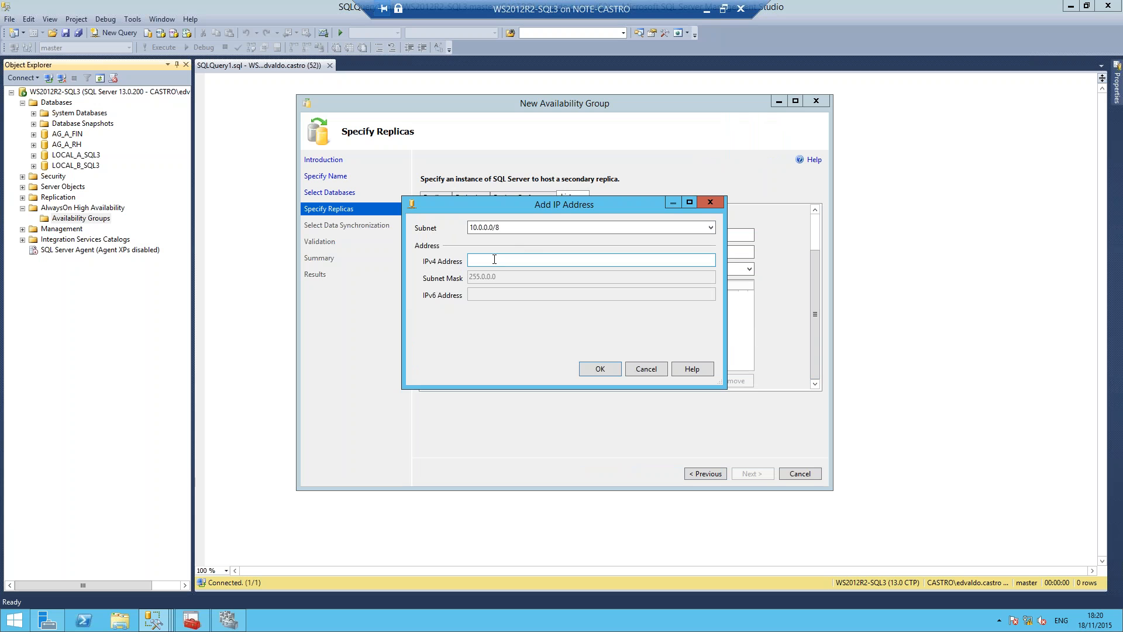
click(496, 259)
text(10.0)
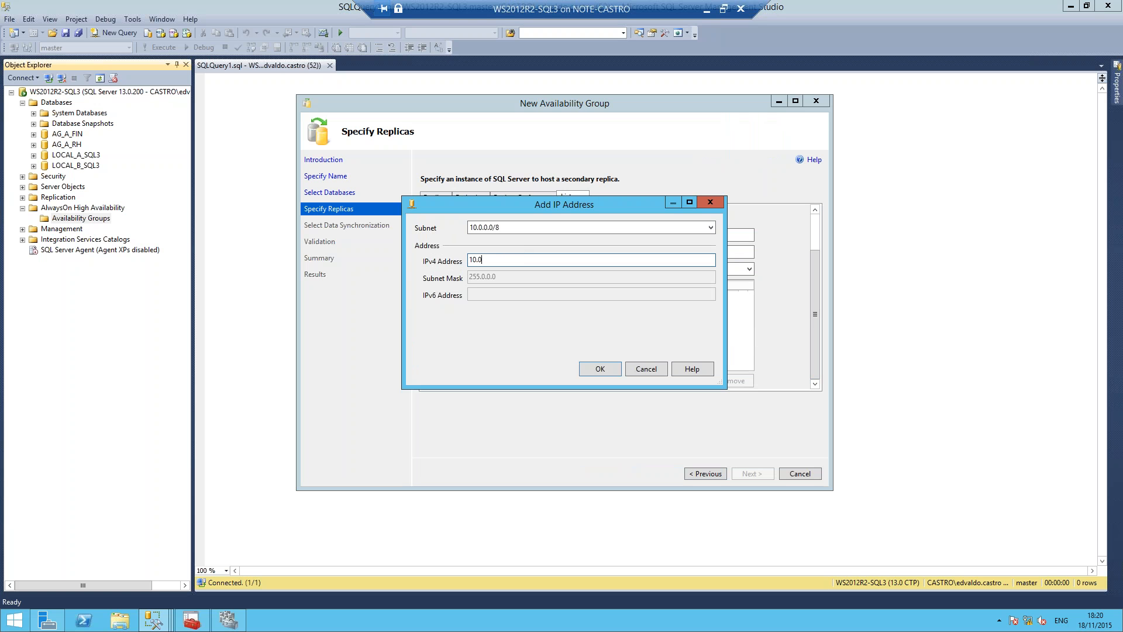
text(.0.33)
click(603, 365)
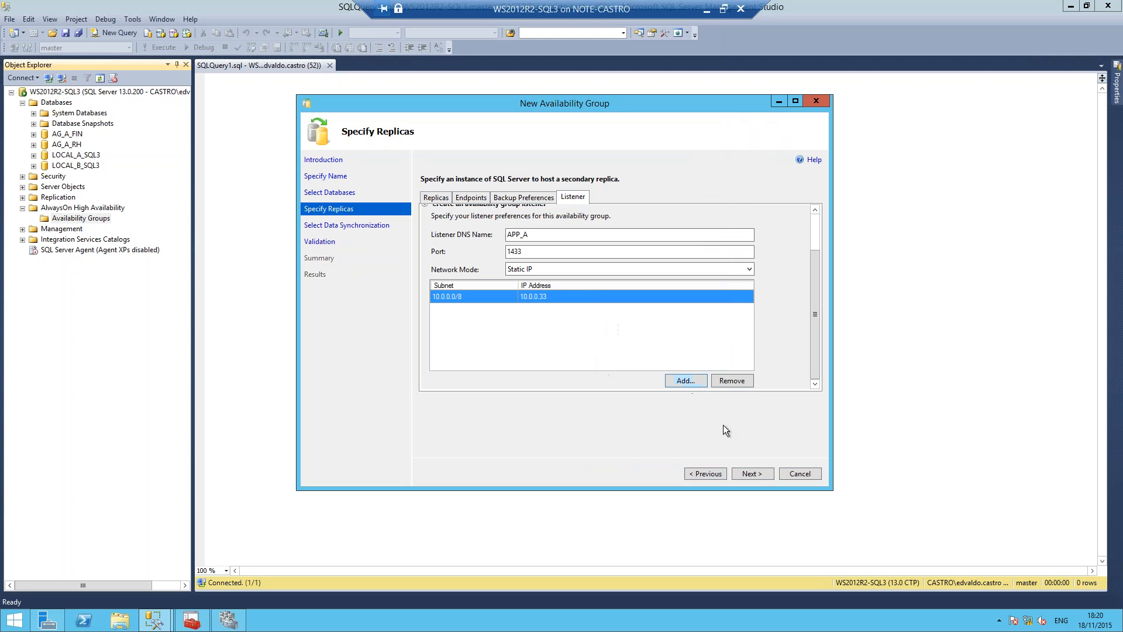
Step: Continue to the initial data synchronization, try the Join only and Skip options, then select Full and run the validation
click(753, 474)
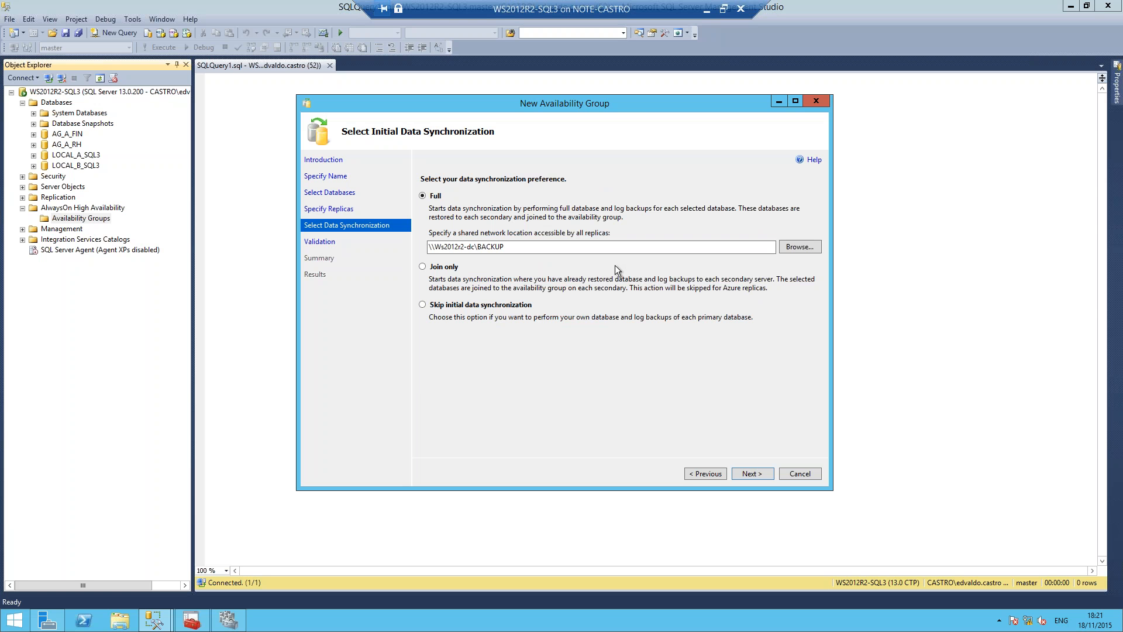
click(431, 269)
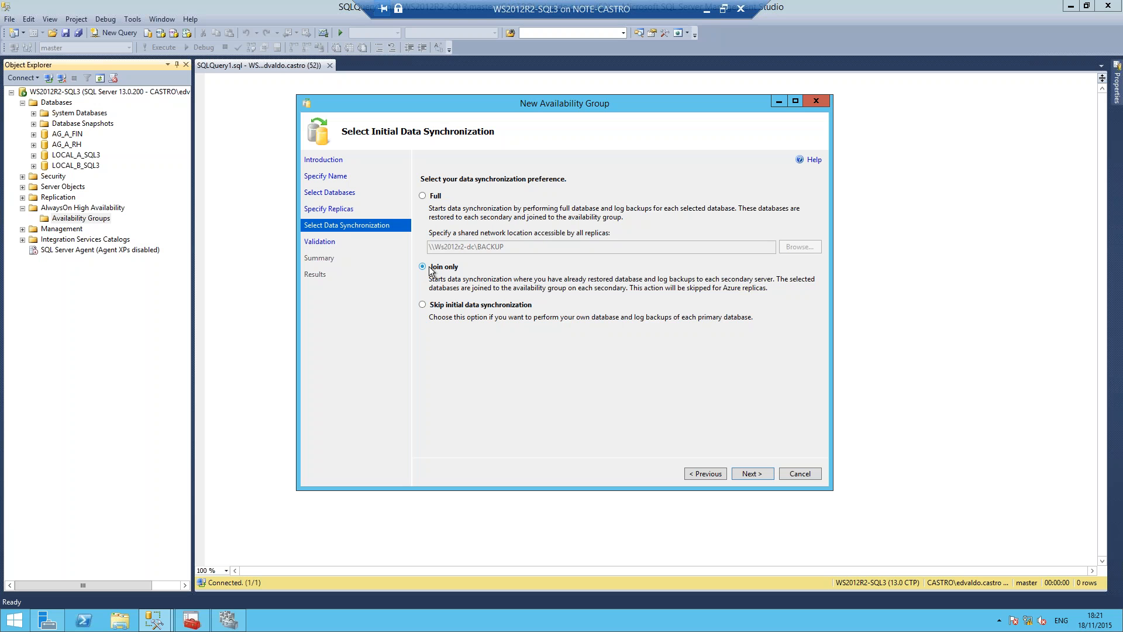
click(477, 308)
click(436, 195)
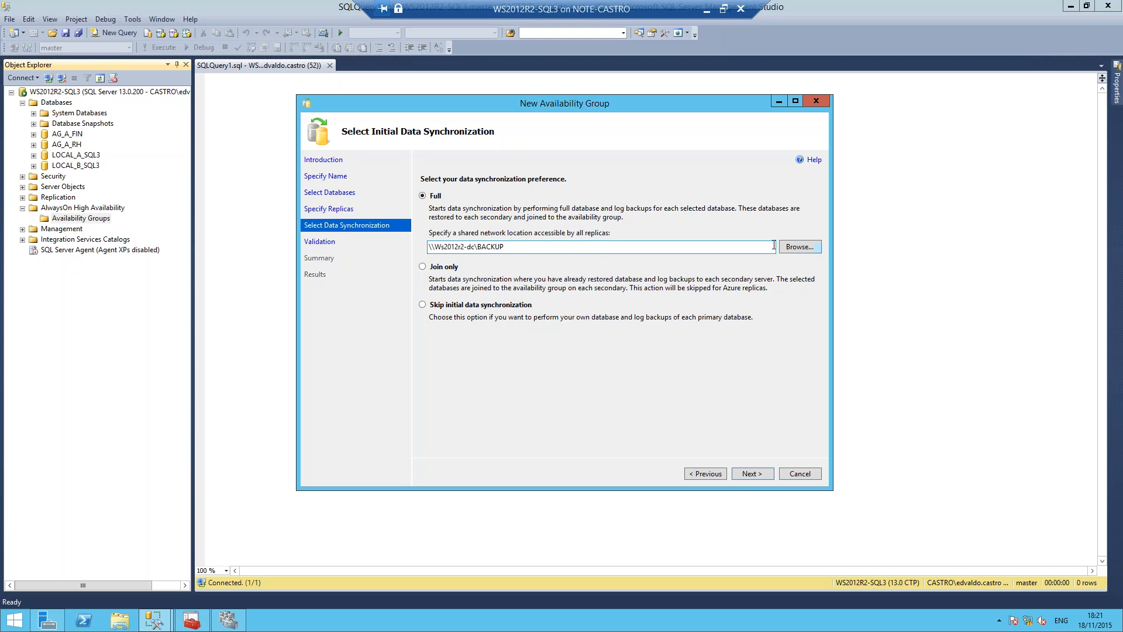
click(750, 476)
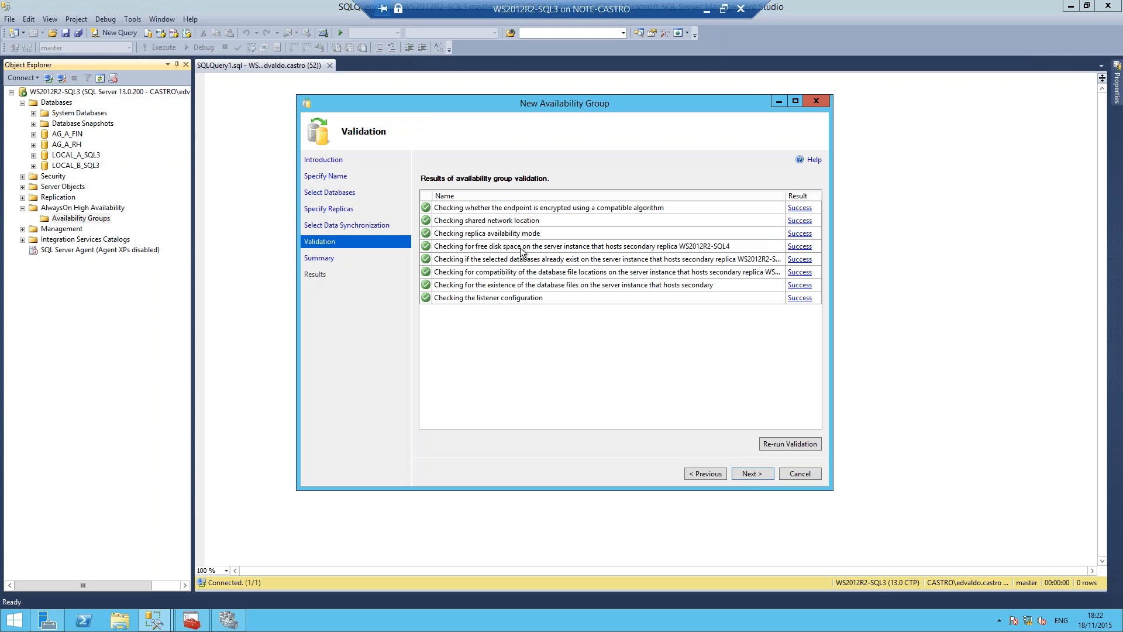
Step: Continue to the wizard's summary and review the primary replica, listener and endpoint choices in an enlarged view
click(750, 473)
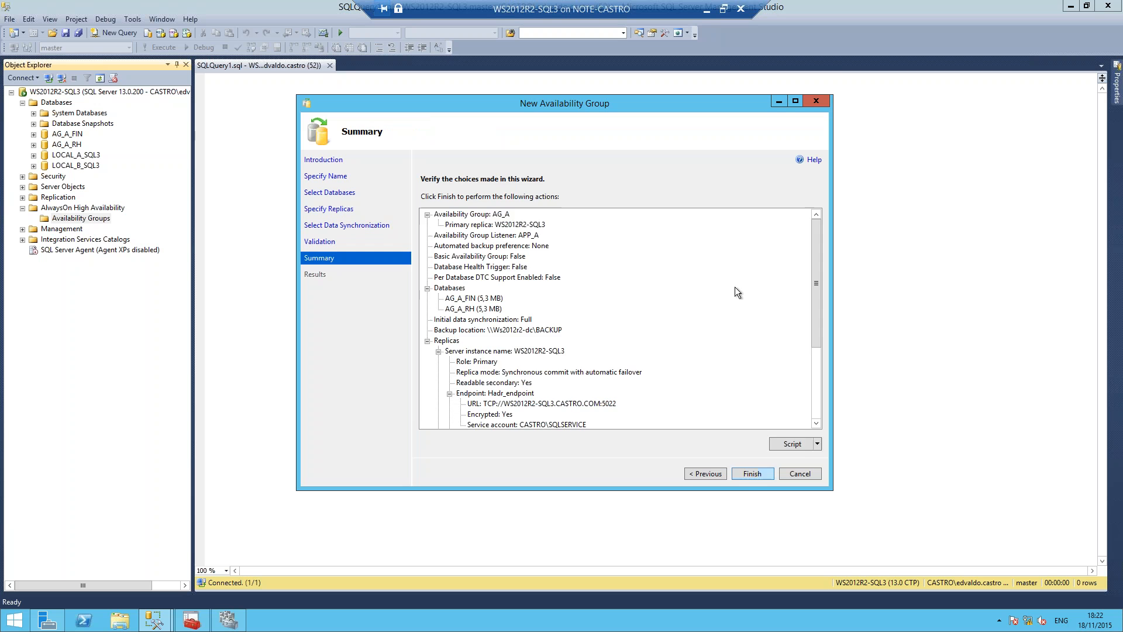
click(794, 101)
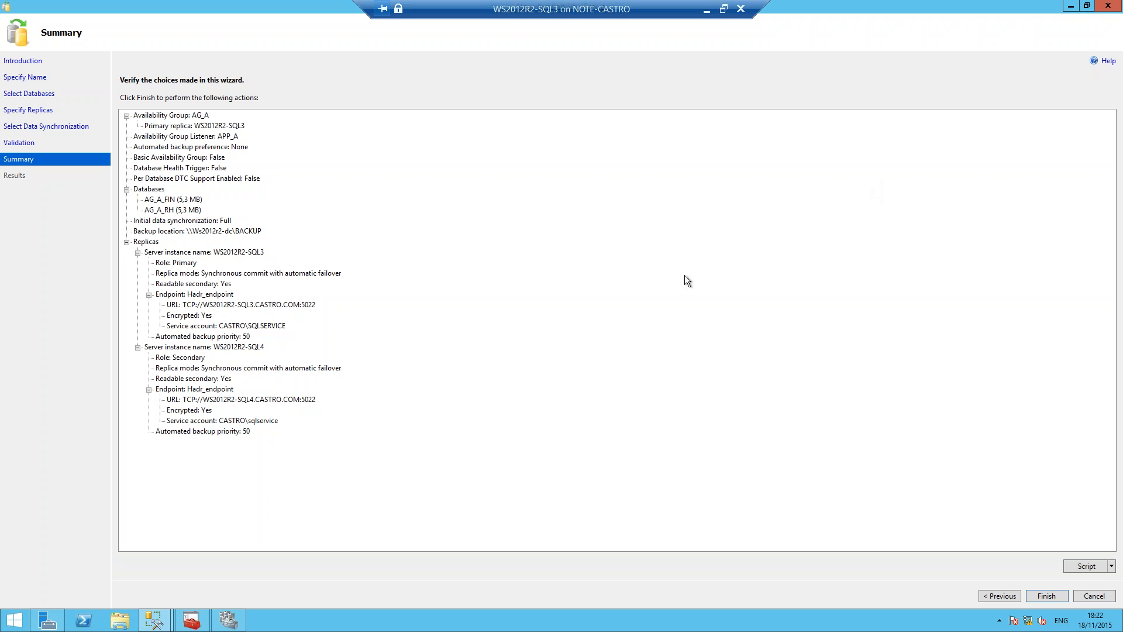
click(191, 126)
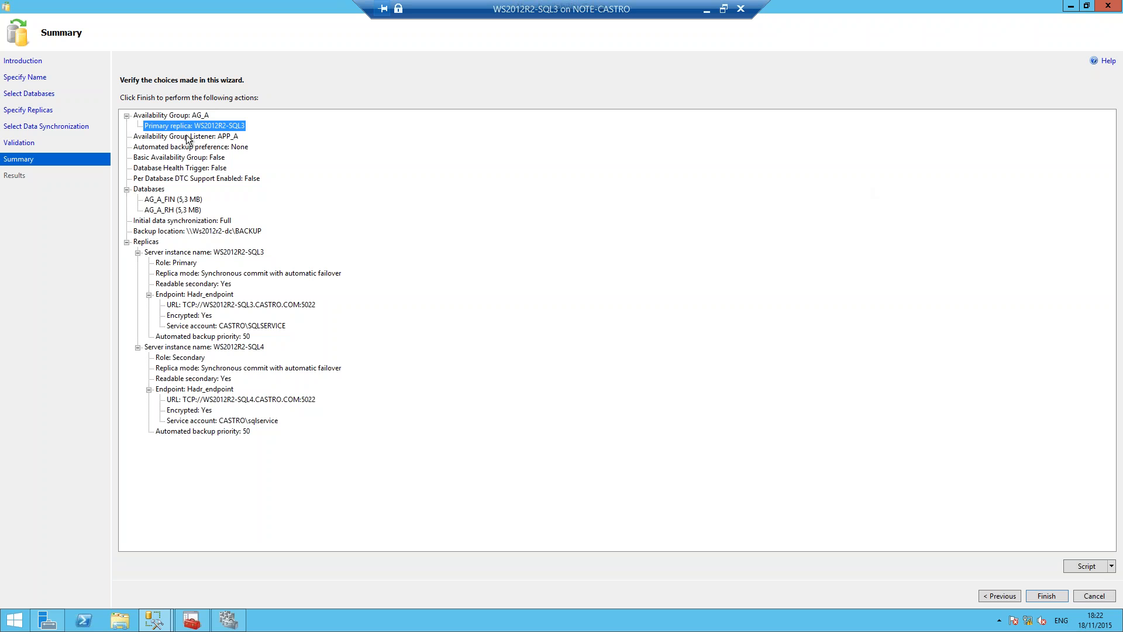
click(188, 136)
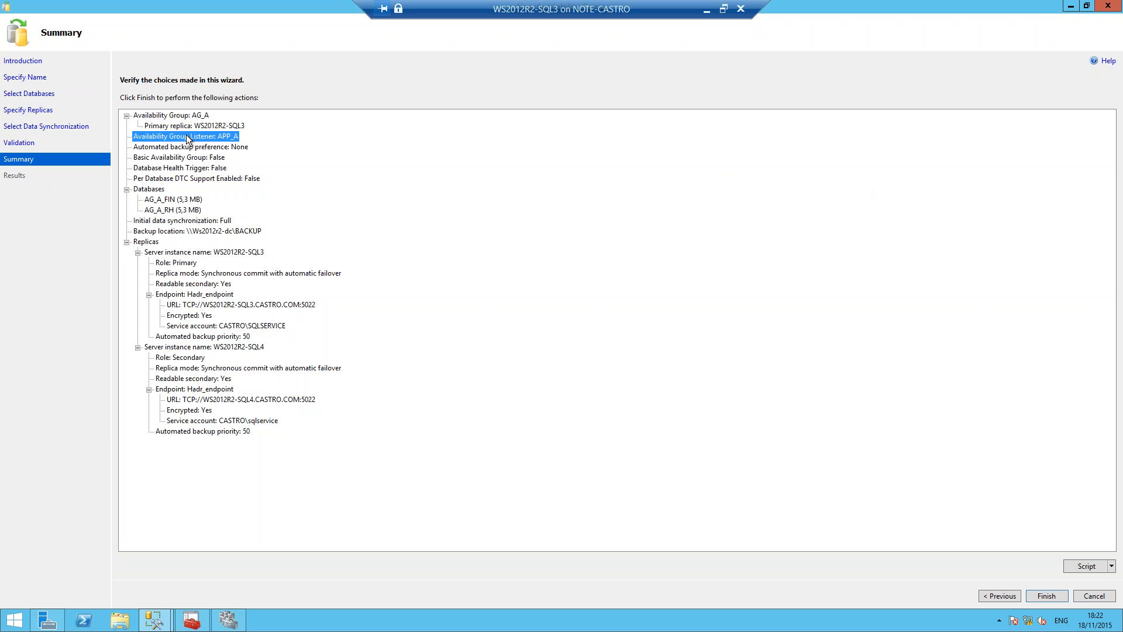
click(225, 338)
click(209, 317)
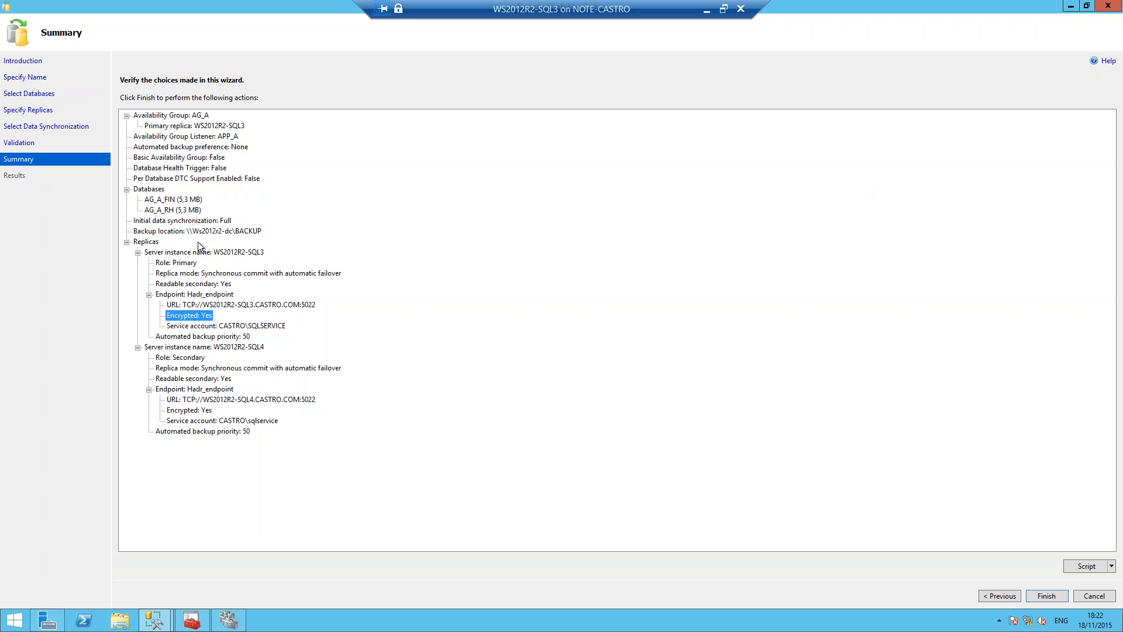
Step: Script the availability group creation to an SQL Server file named APP_A2 on the Desktop
click(1111, 566)
click(1048, 487)
click(1112, 566)
click(1022, 591)
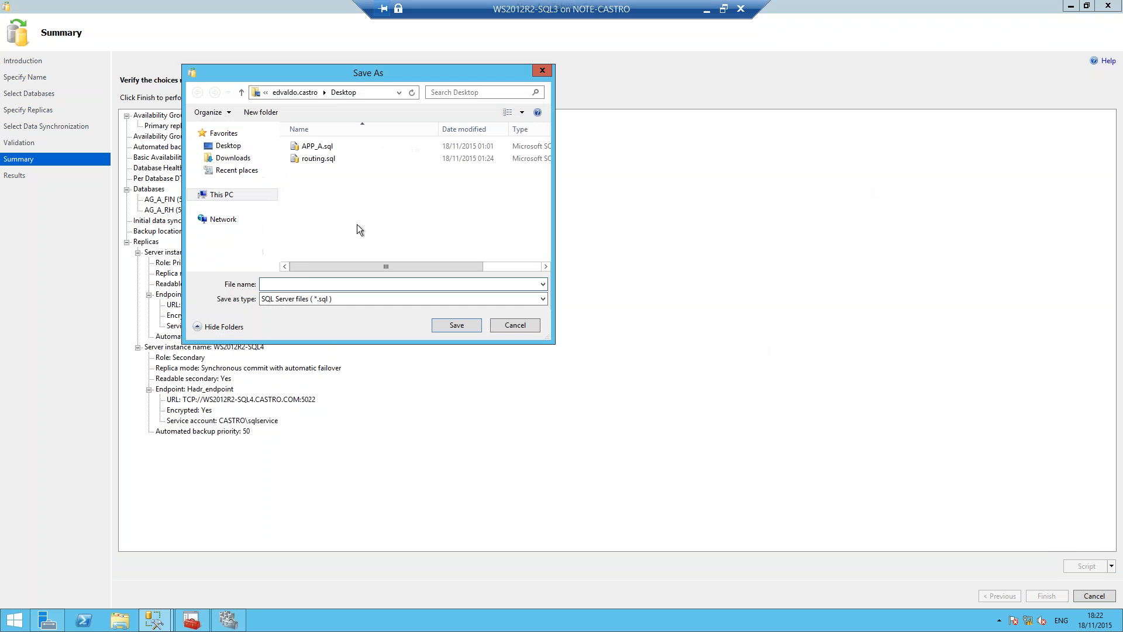
text(APP_A)
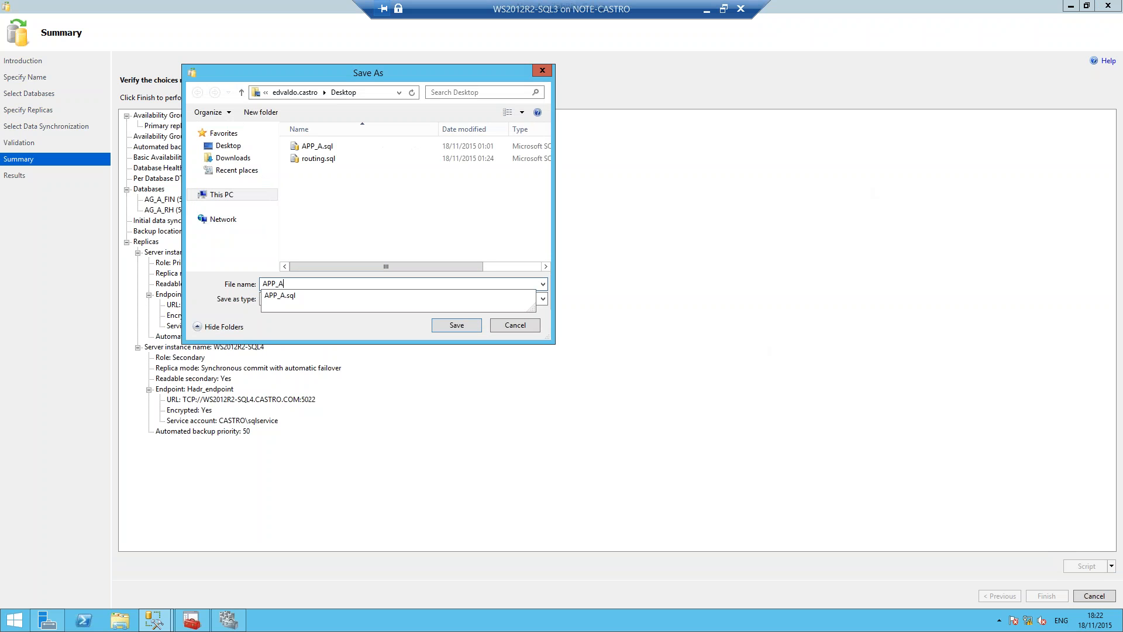
text(2)
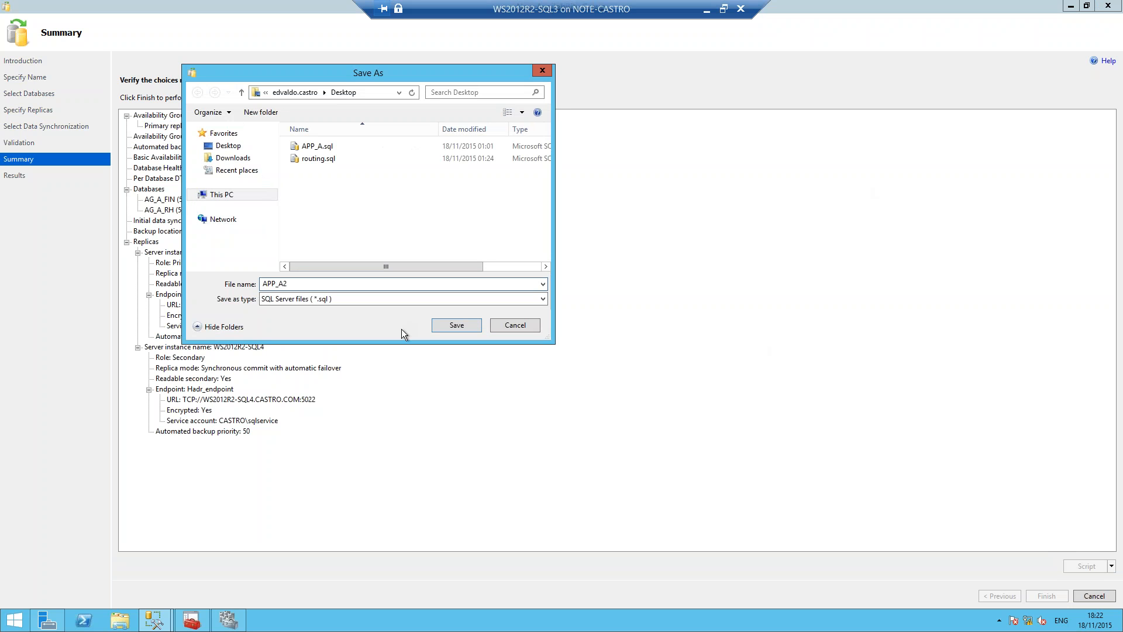
click(456, 326)
mouse_move(1100, 459)
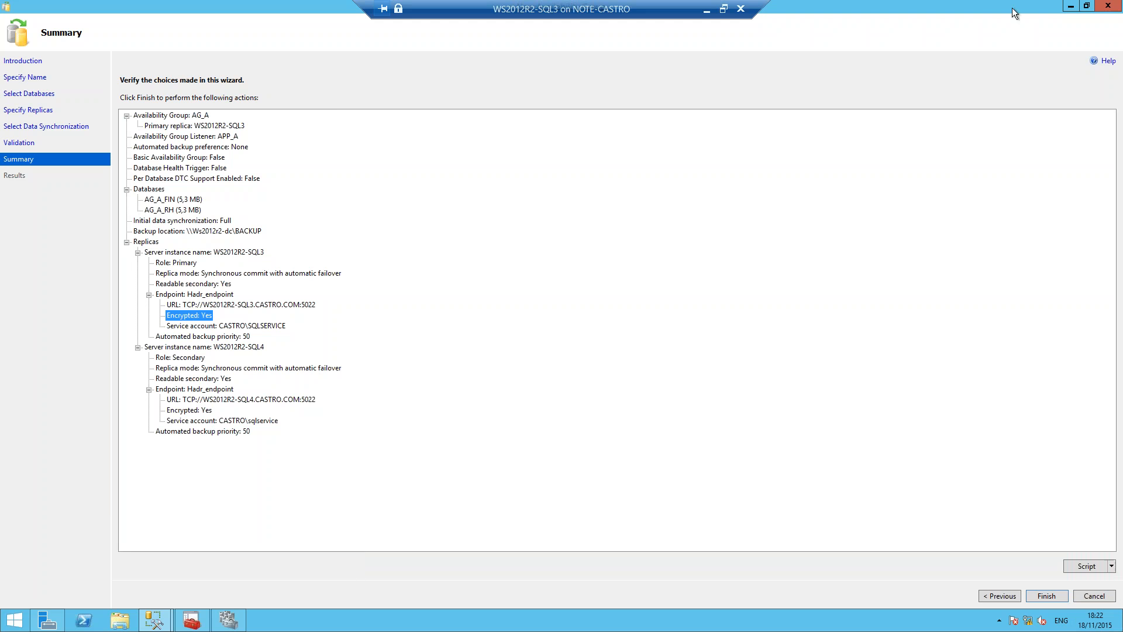
Step: Finish the wizard to create availability group AG_A and follow the detailed progress of its tasks
double_click(978, 12)
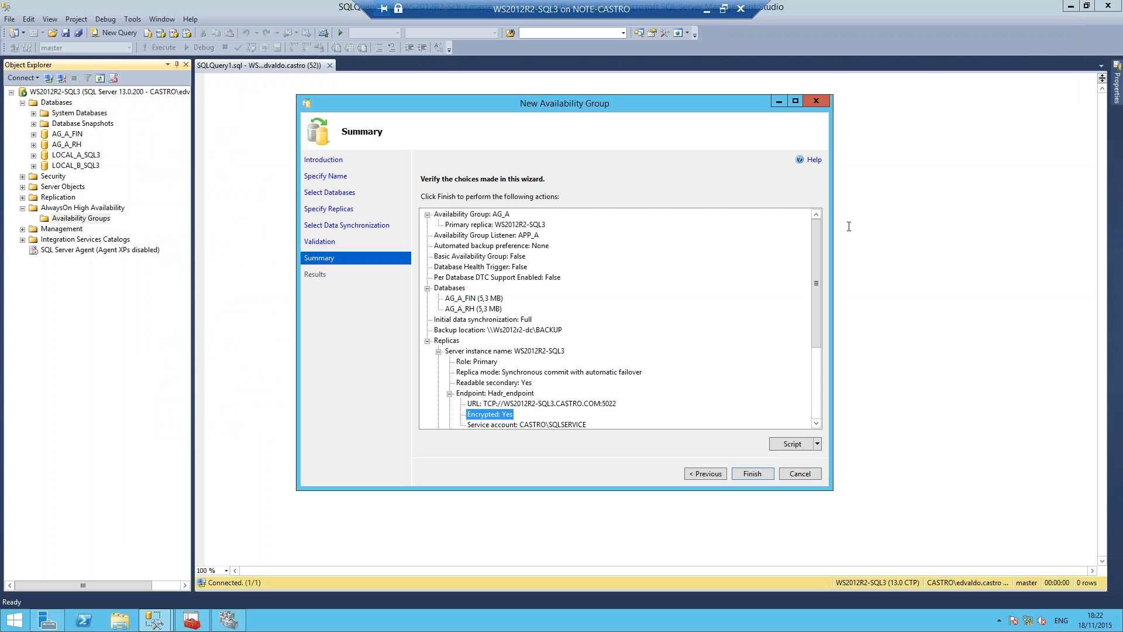
click(763, 475)
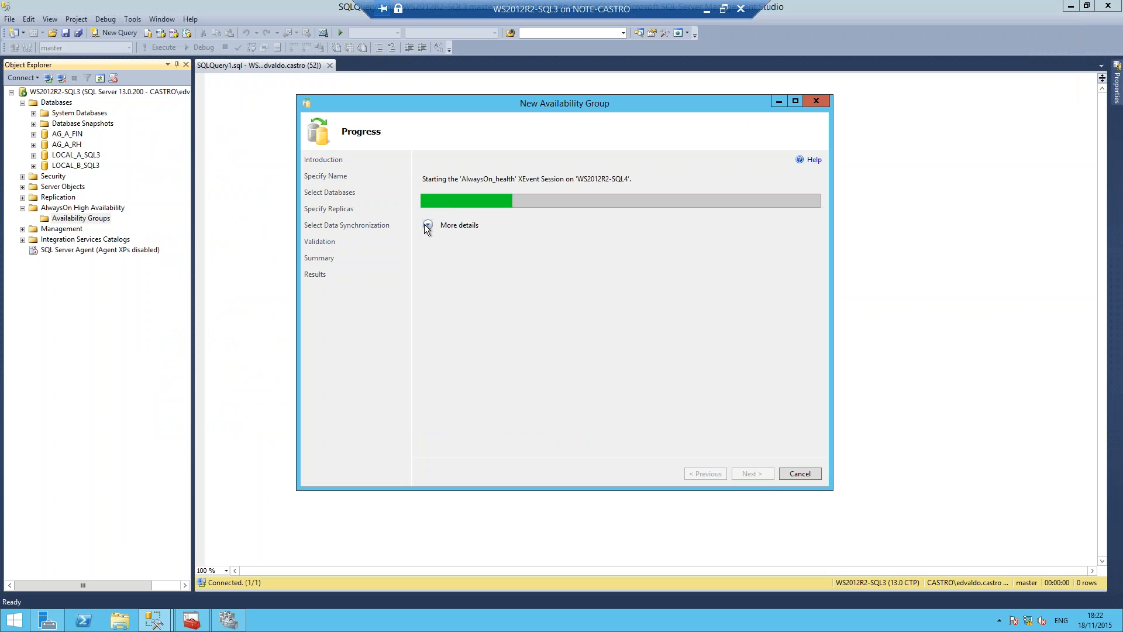
click(424, 223)
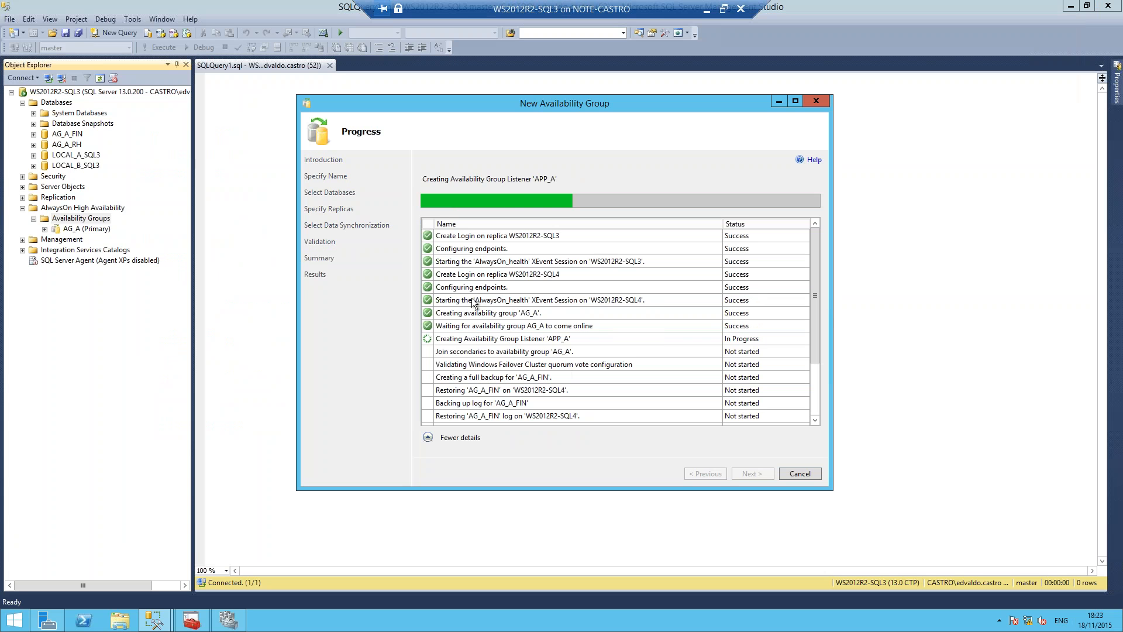
scroll(813, 267, down, 2)
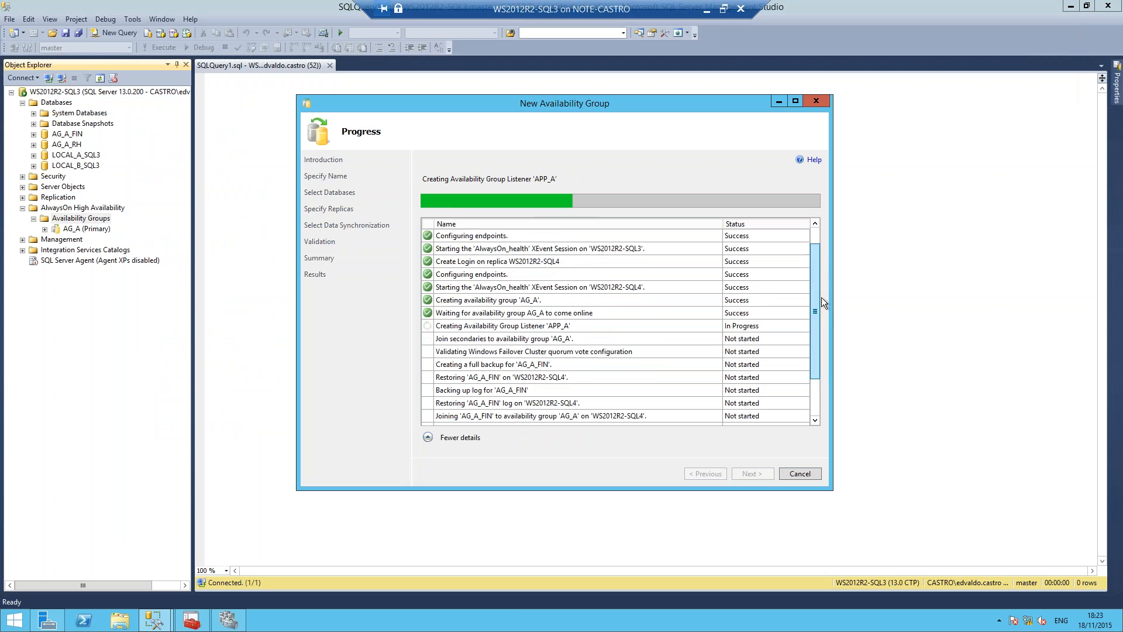
Step: Switch to Hyper-V Manager and connect to virtual machine WS2012R2-DC with a display size of 1280 by 768 pixels
click(724, 10)
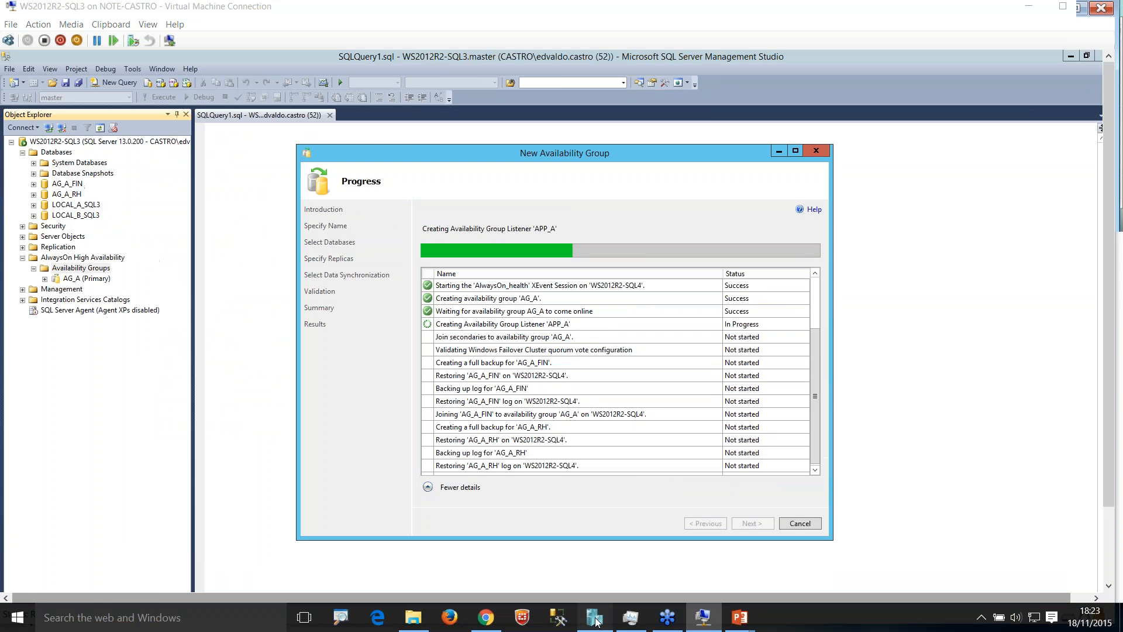
click(594, 617)
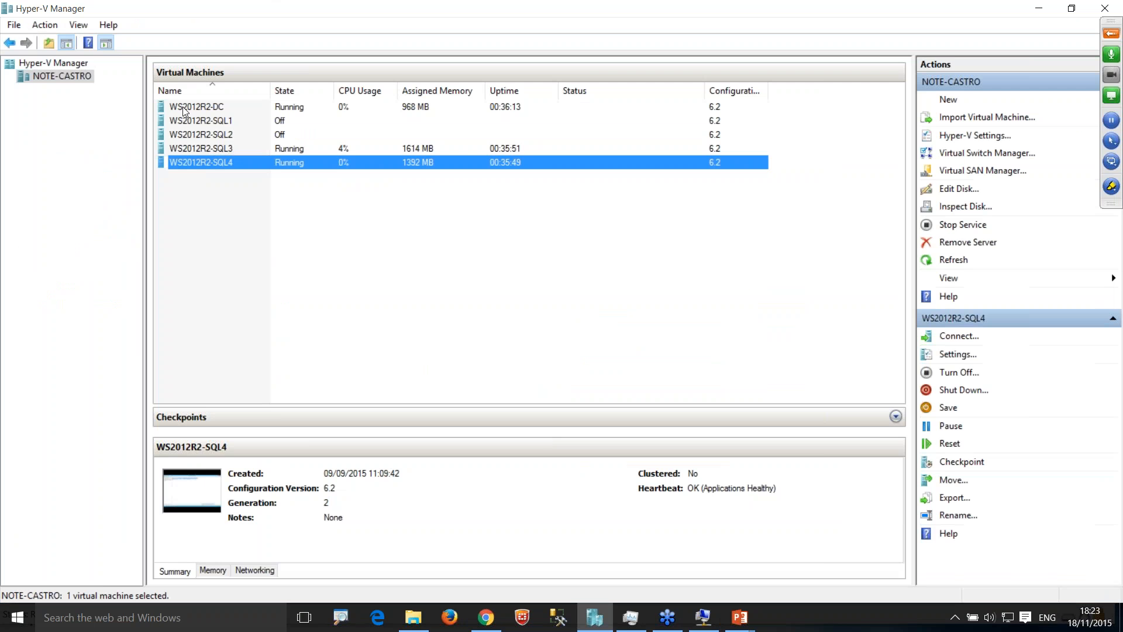
double_click(186, 109)
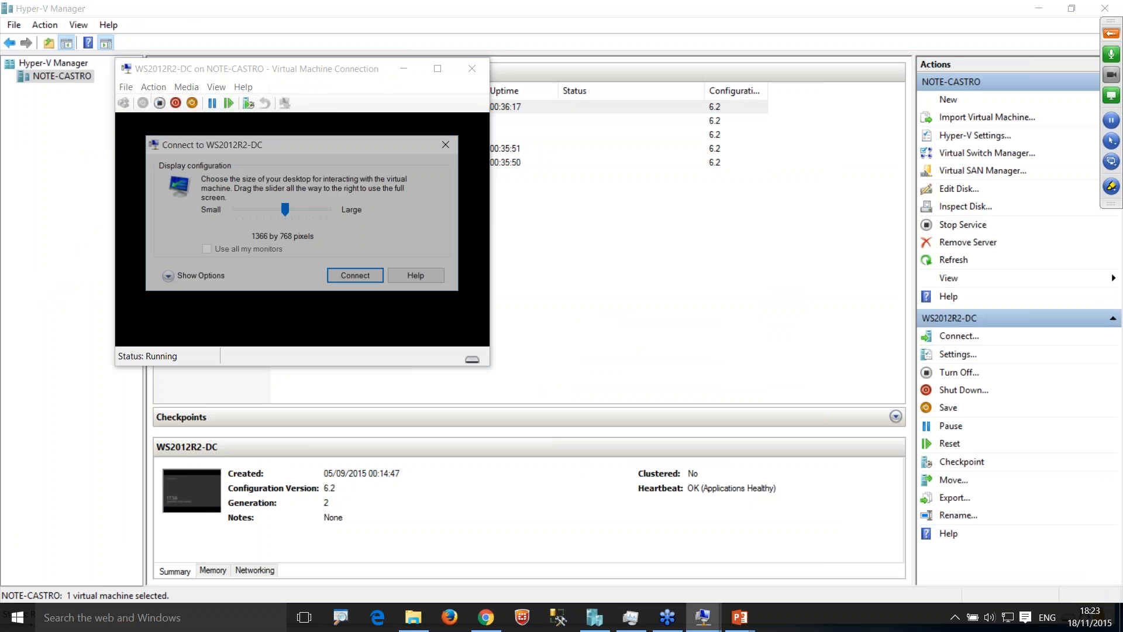
drag(286, 210, 271, 213)
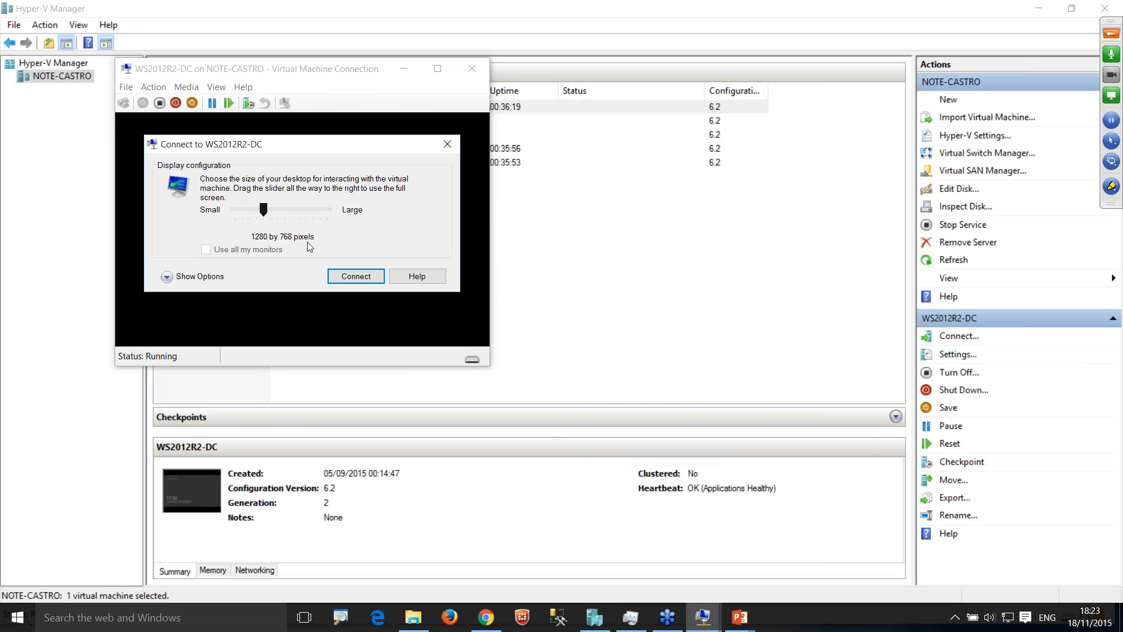
click(358, 276)
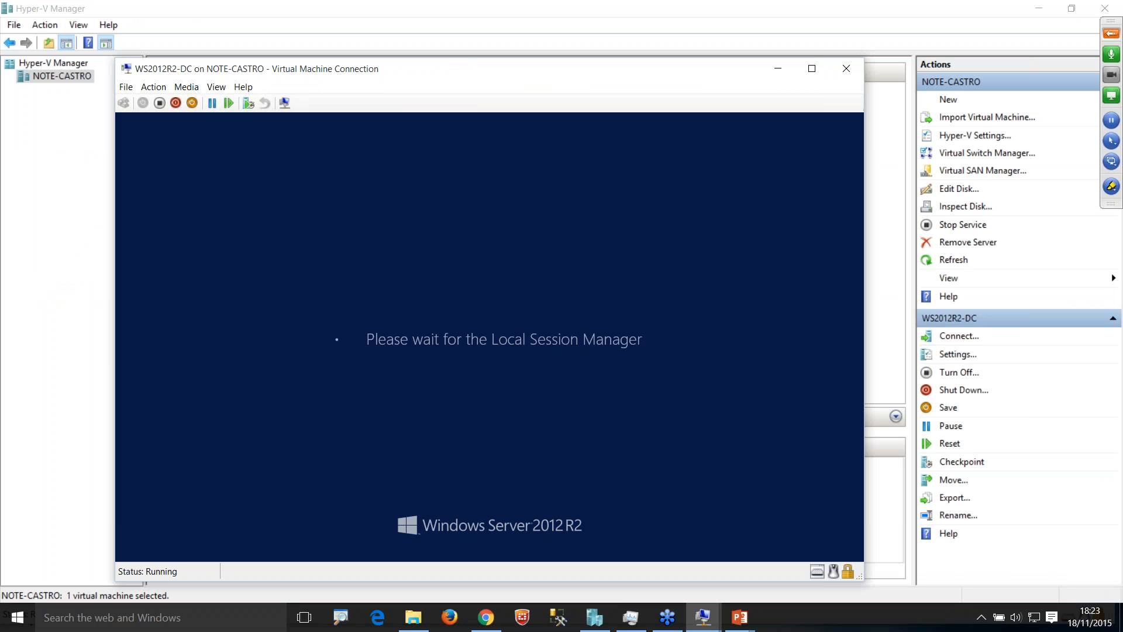
Step: Sign in to the WS2012R2-DC server by entering the domain account password
click(386, 307)
text(*******)
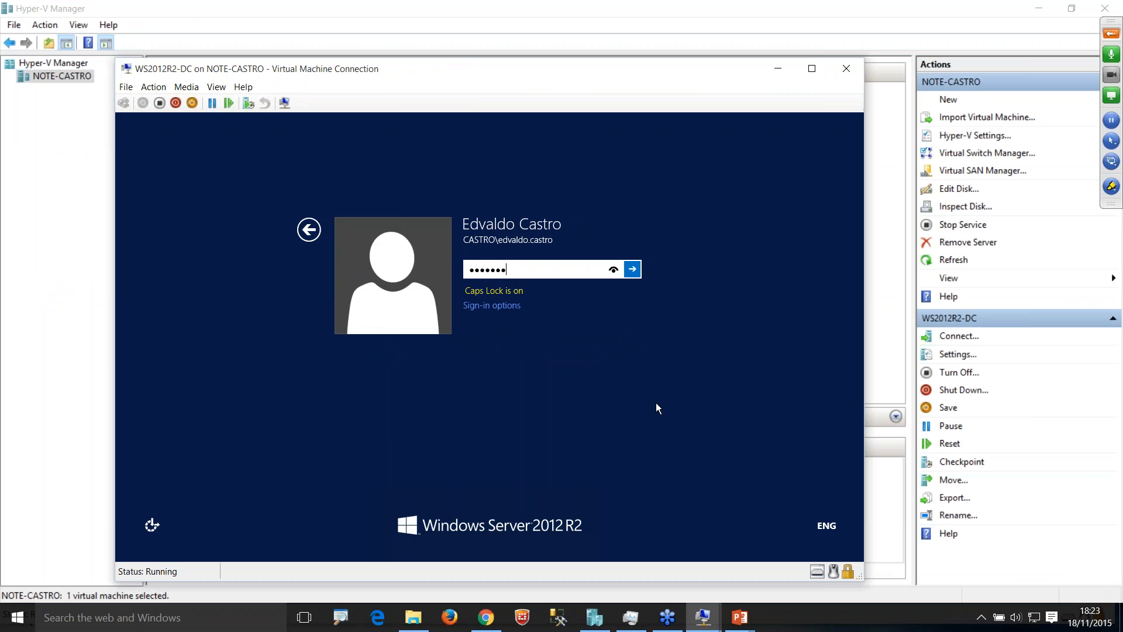
key(BackSpace)
key(BackSpace)
key(BackSpace)
key(BackSpace)
key(BackSpace)
key(BackSpace)
key(BackSpace)
text(*********)
key(Return)
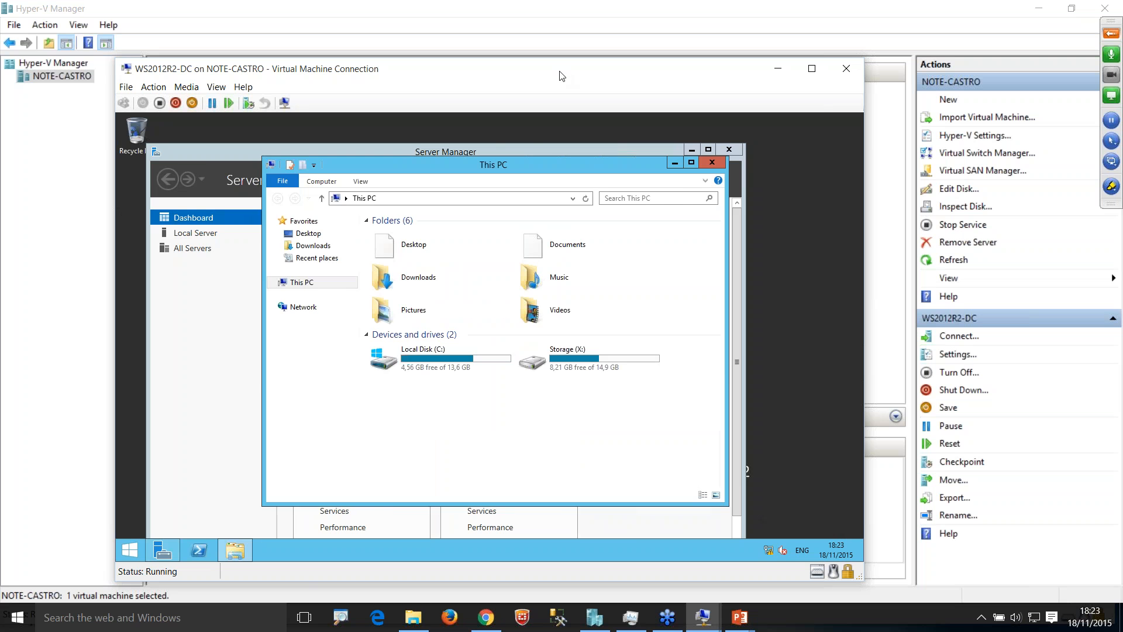
Step: Open the BACKUP folder on Local Disk (C:) of the domain controller
double_click(423, 355)
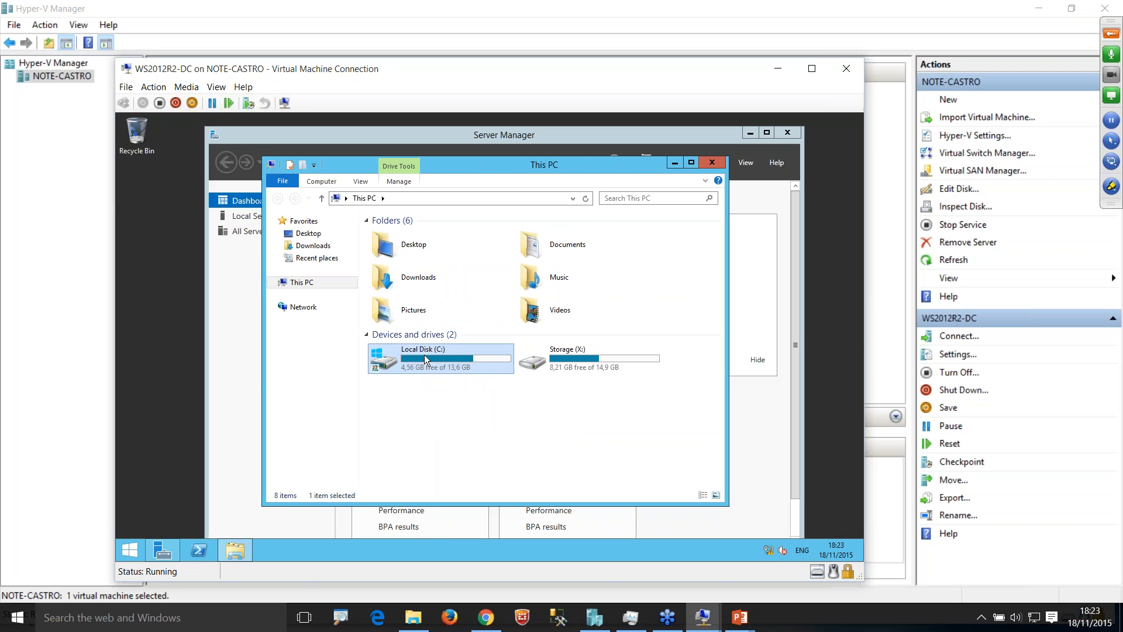
double_click(393, 236)
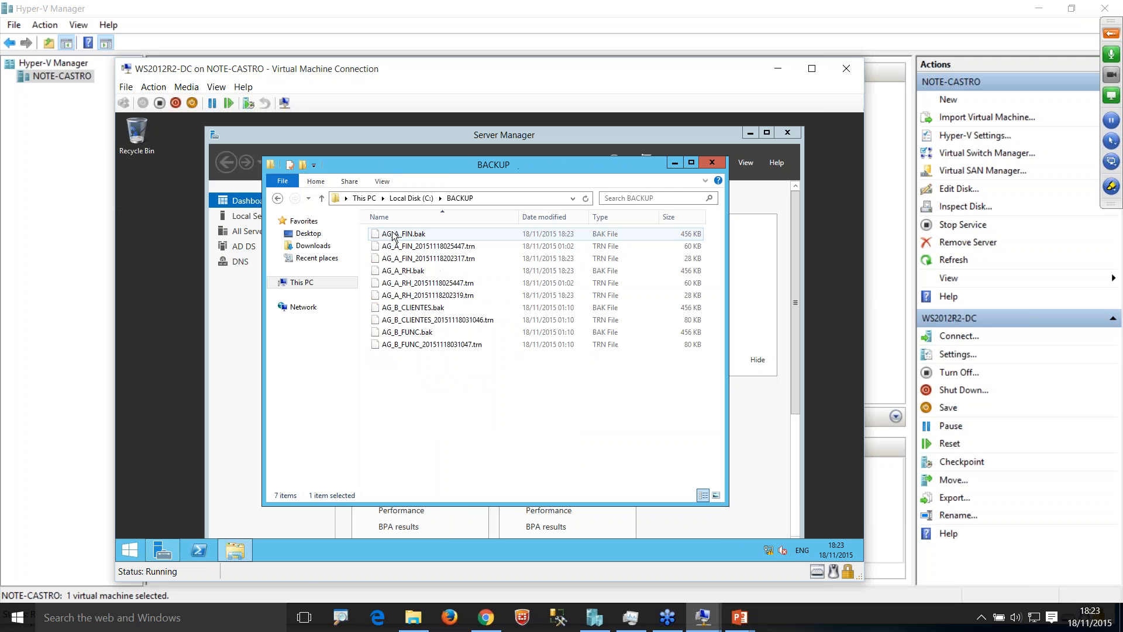
click(481, 234)
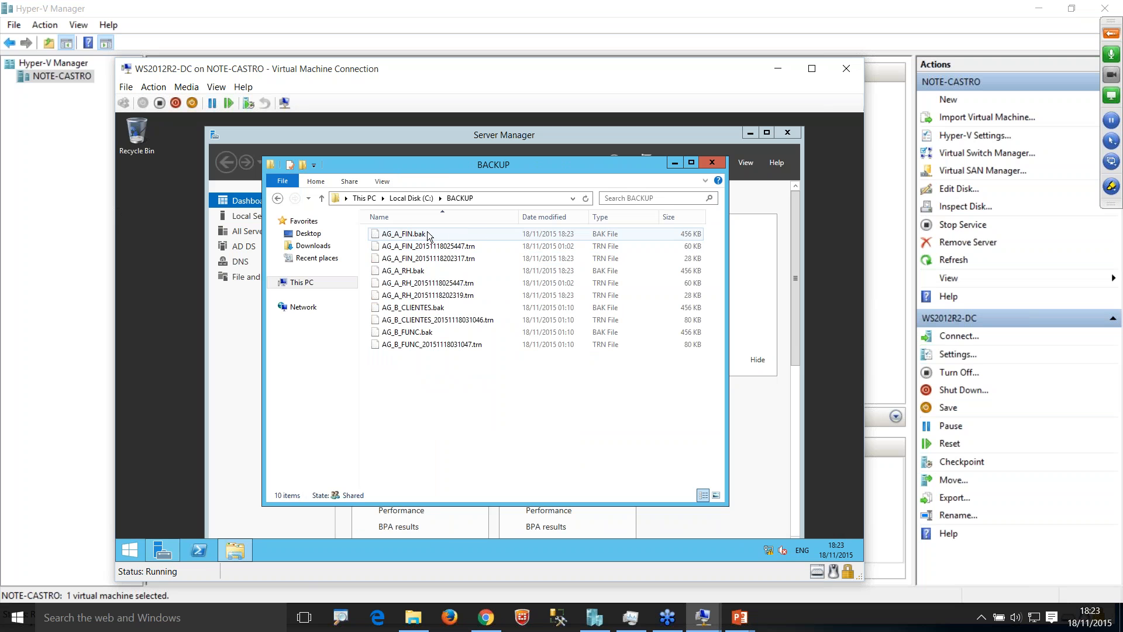
Step: Sort the backup files by date modified and delete the older ones dated 18/11/2015 01:02 and 01:10
click(549, 220)
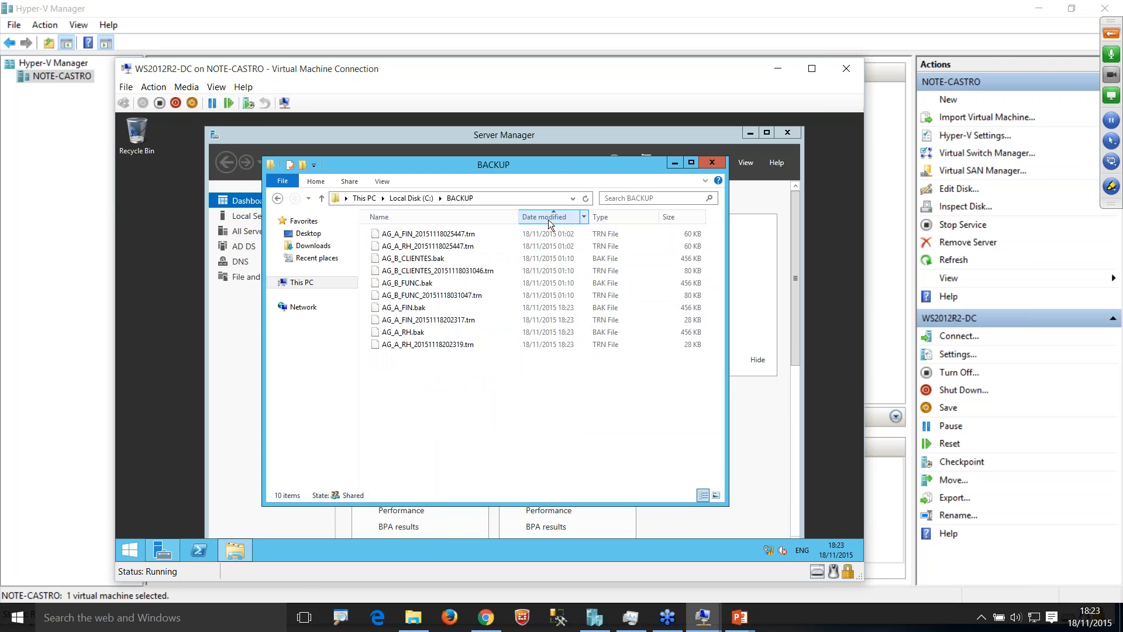
click(560, 234)
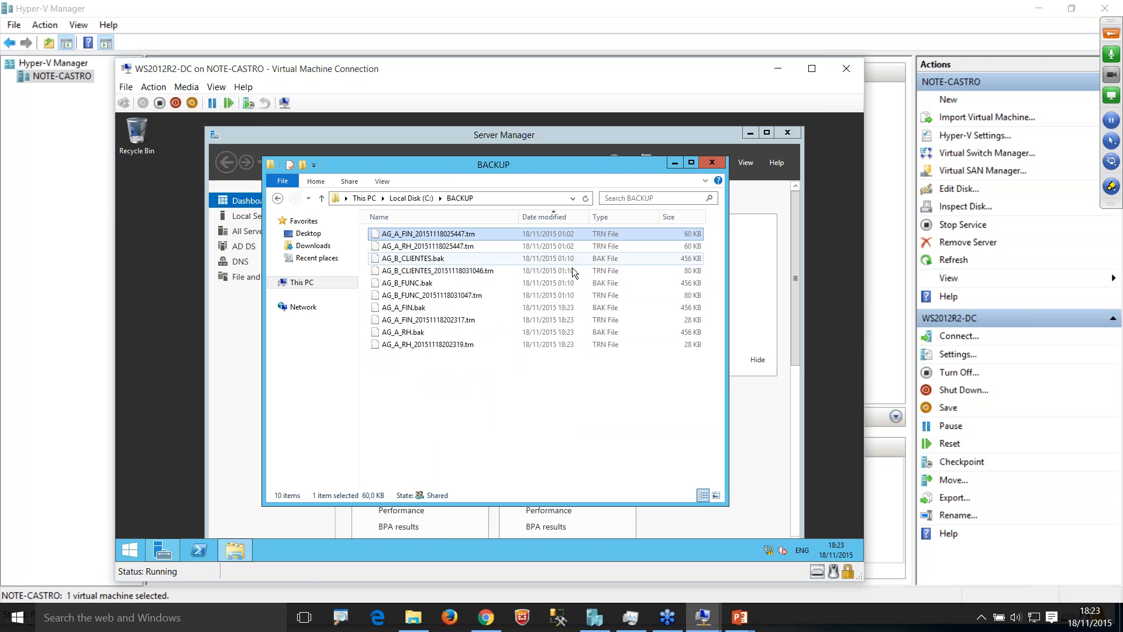
shift+click(570, 297)
key(Delete)
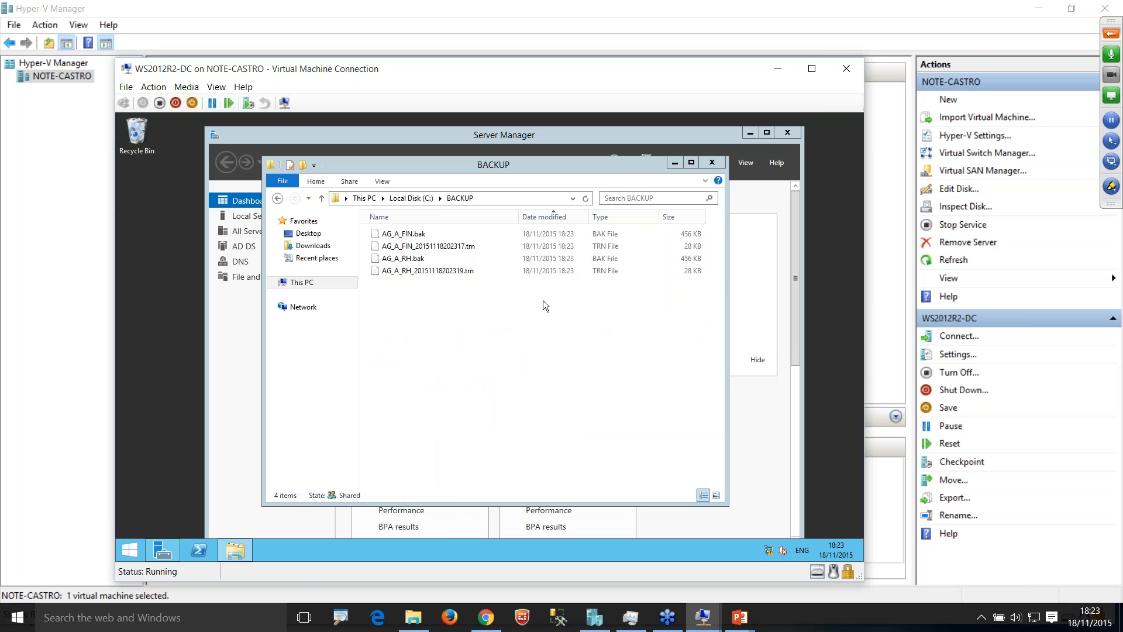
Step: Examine the full and log backup files of AG_A_FIN and AG_A_RH in the BACKUP folder
click(424, 235)
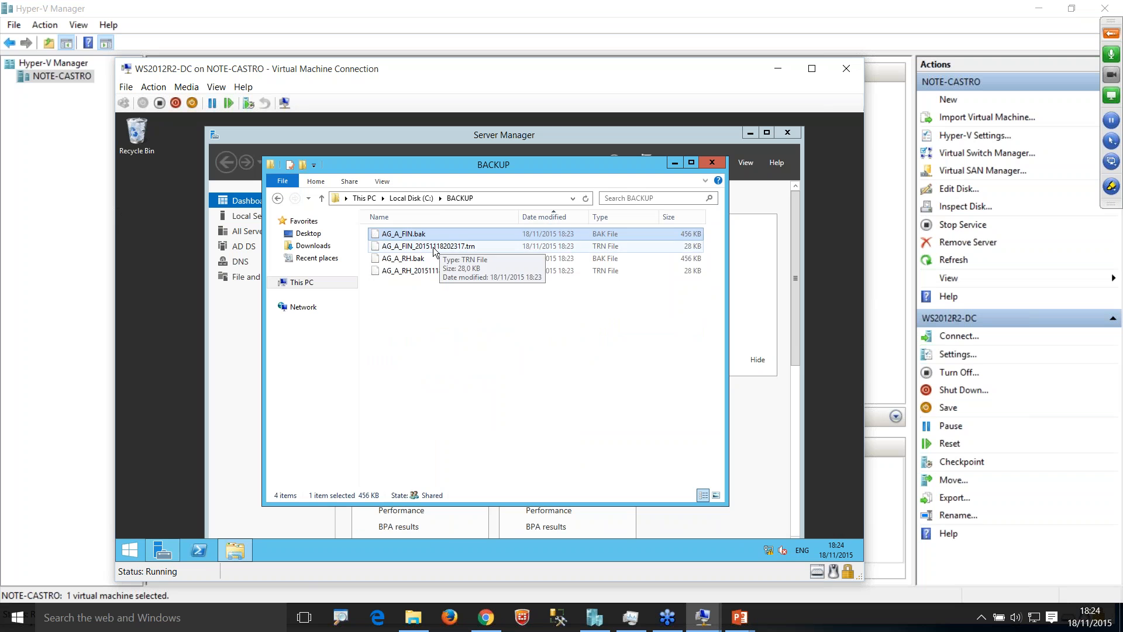
click(432, 247)
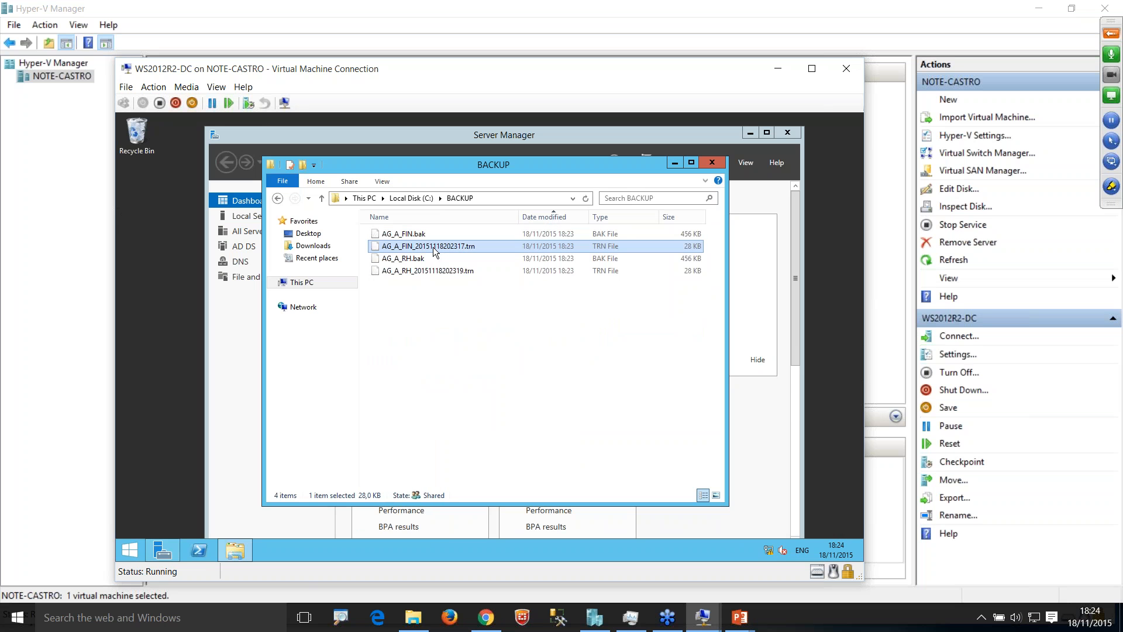
click(412, 270)
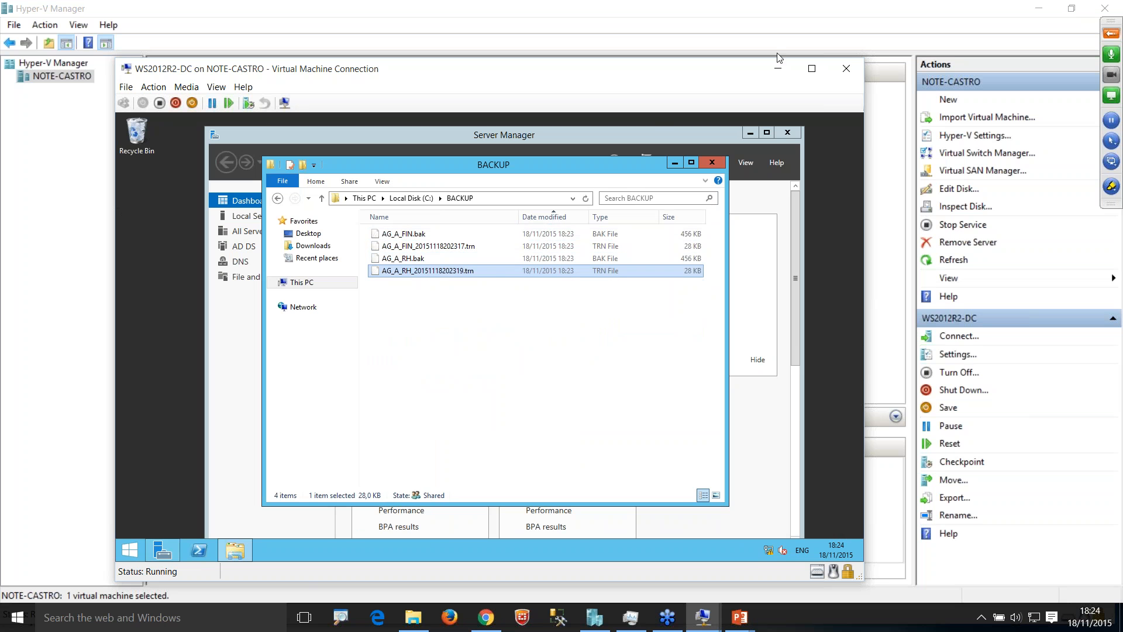
Step: Return to the WS2012R2-SQL3 virtual machine, check the availability group wizard's results and close the wizard
click(703, 616)
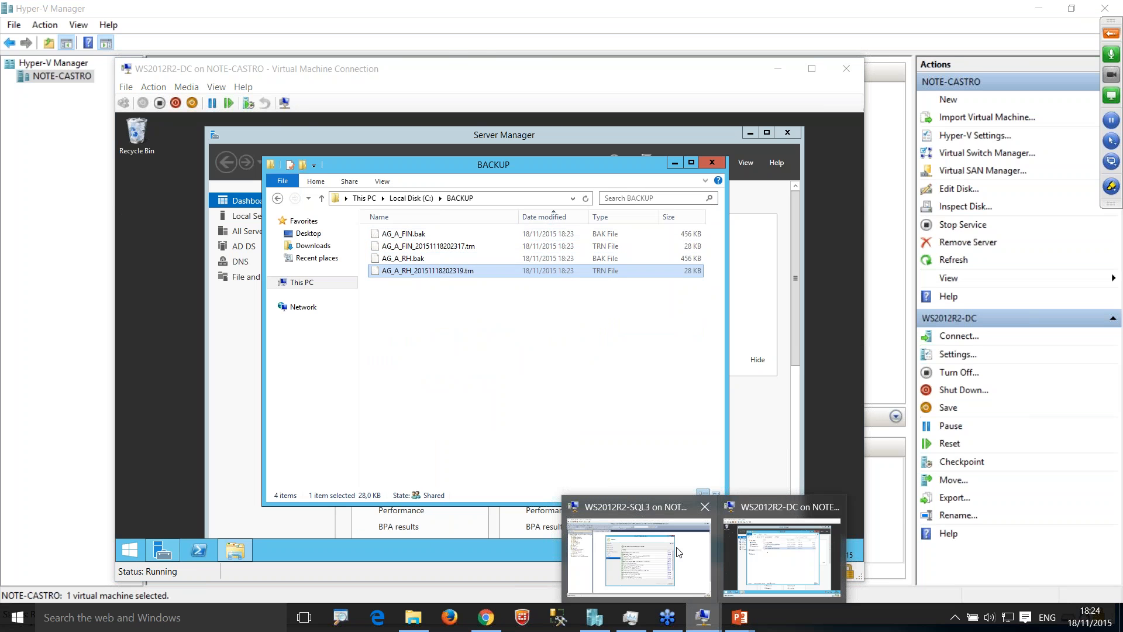
click(679, 552)
double_click(702, 159)
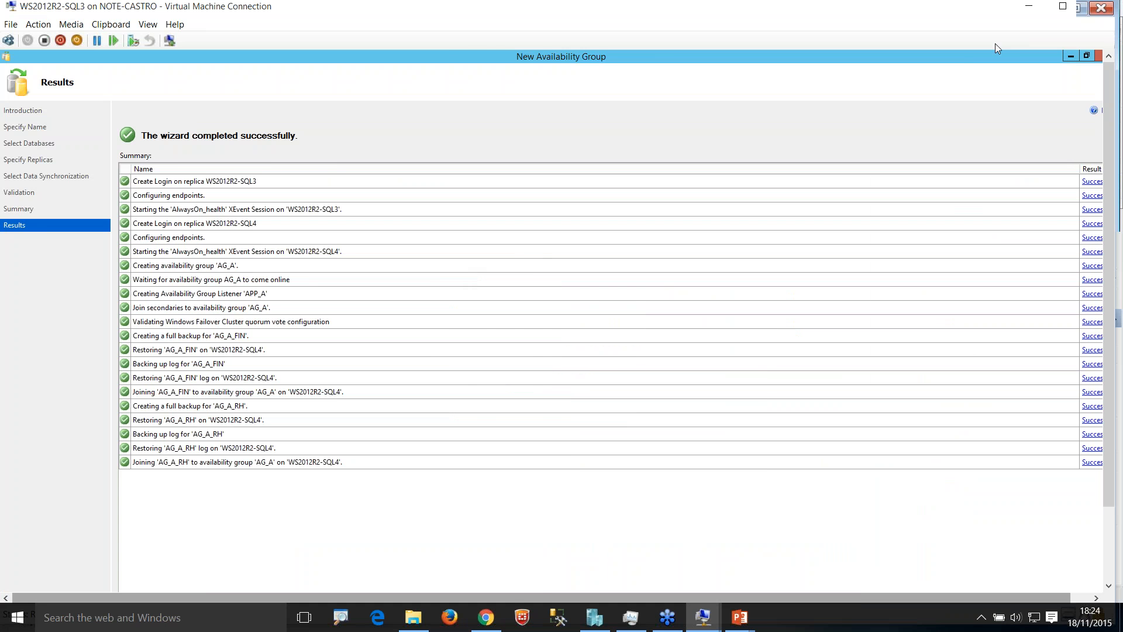
double_click(956, 54)
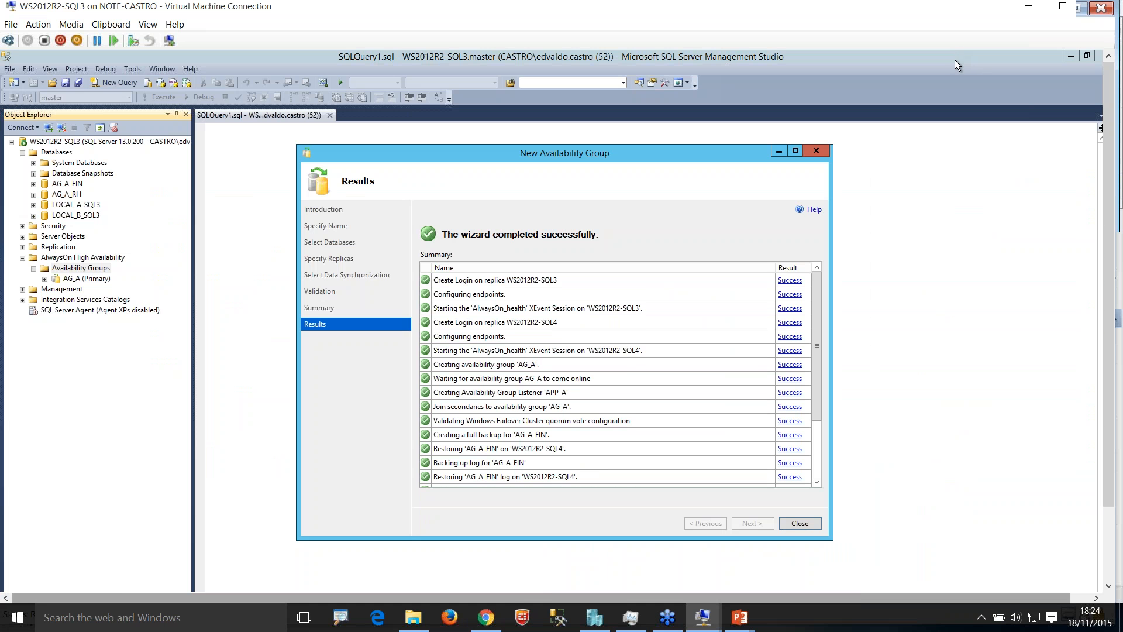
click(800, 523)
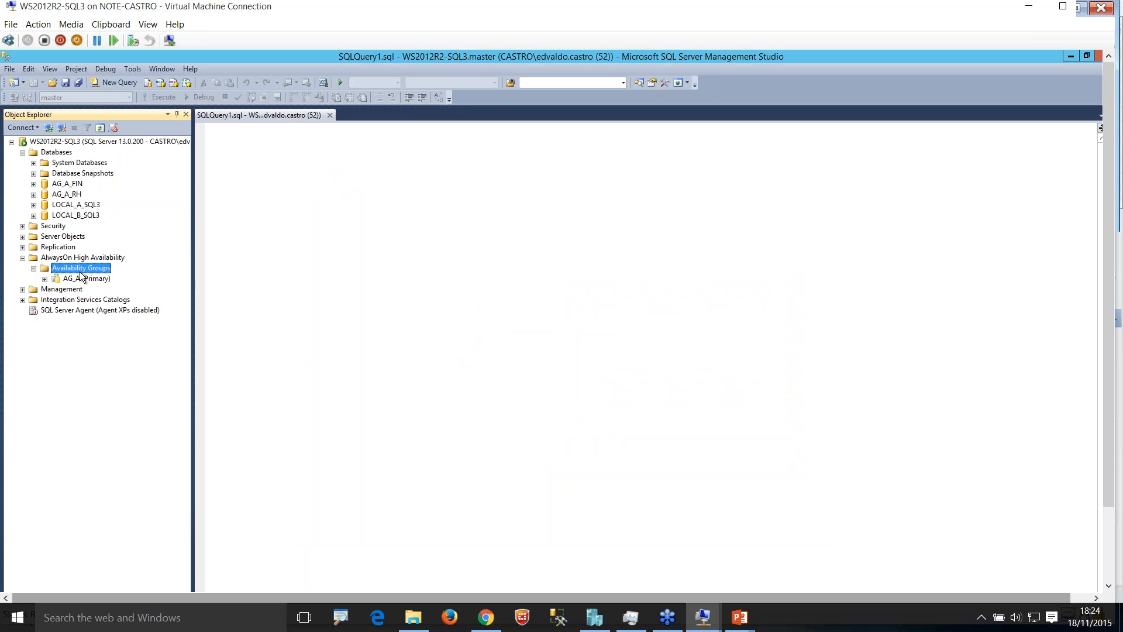
Step: Expand availability group AG_A and its Availability Group Listeners folder in Object Explorer
click(73, 279)
click(44, 279)
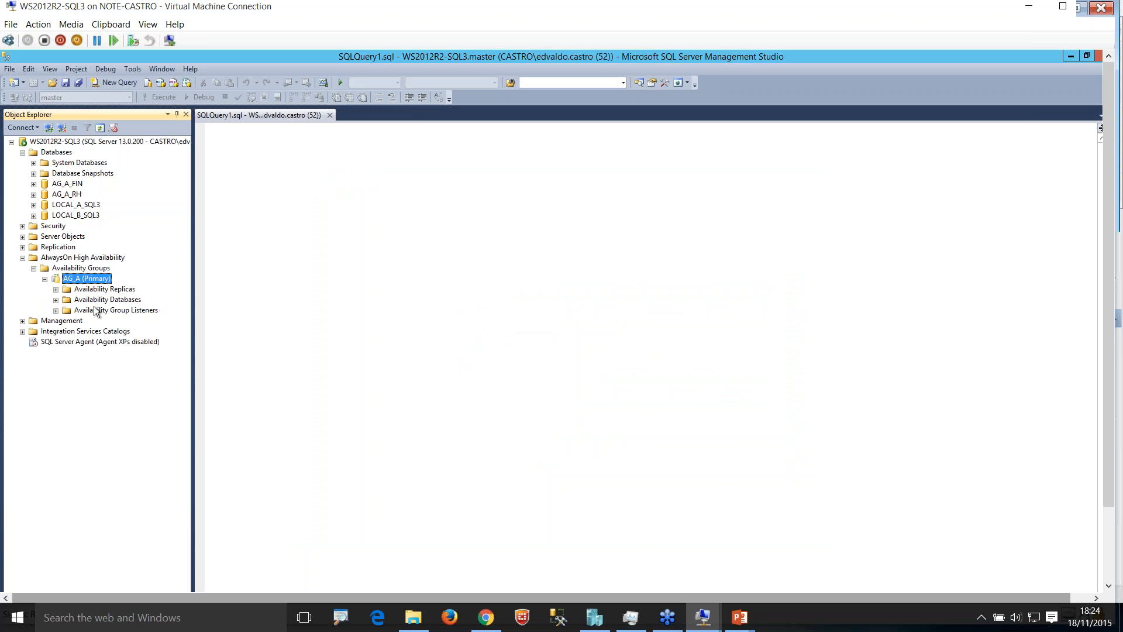
click(56, 311)
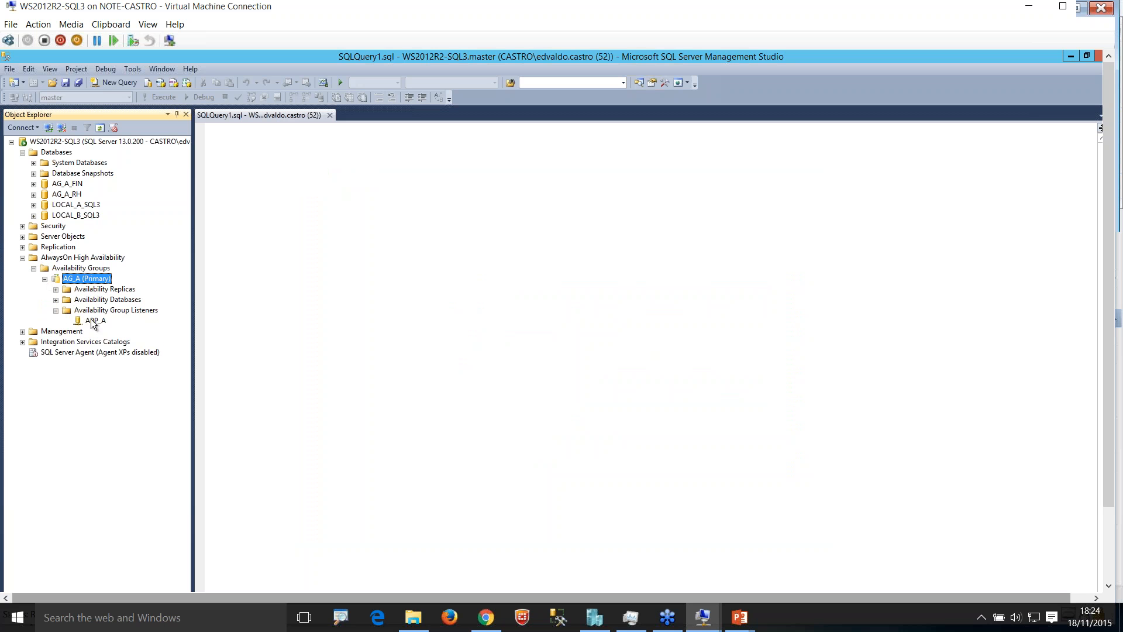
Step: Connect Object Explorer to the availability group listener APP_A and expand its Databases folder
click(94, 321)
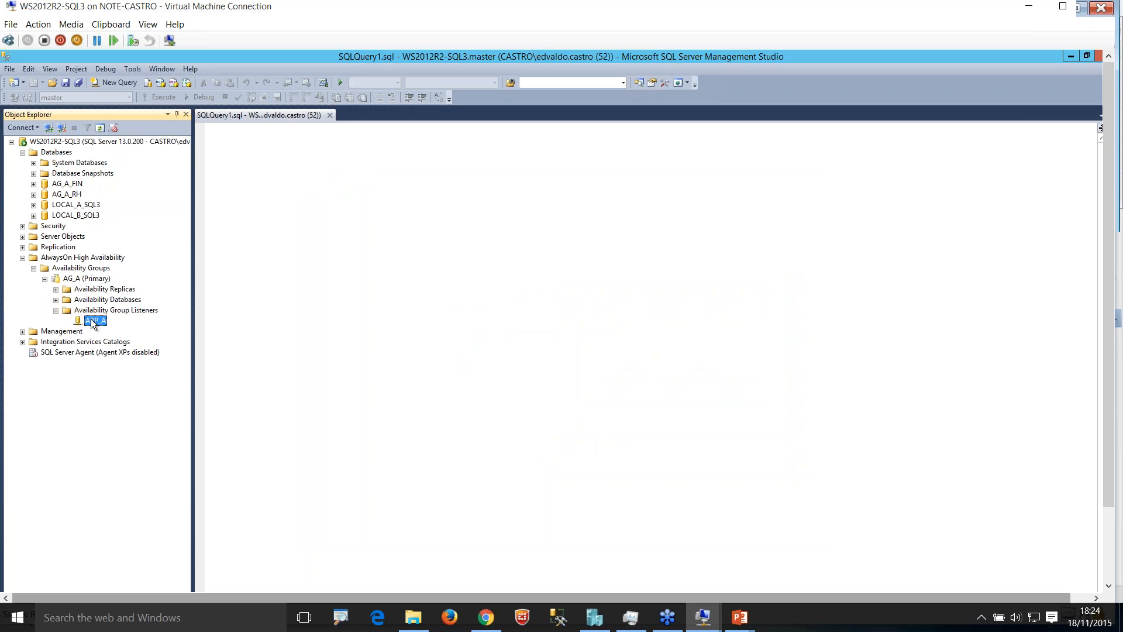
click(49, 128)
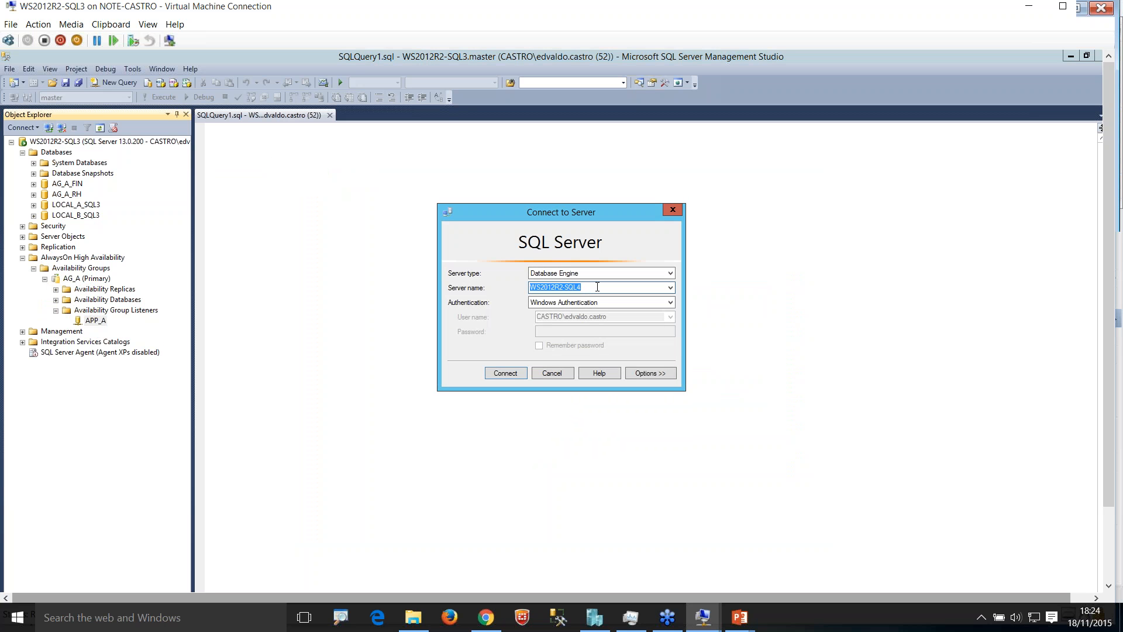
text(APP_A)
key(Return)
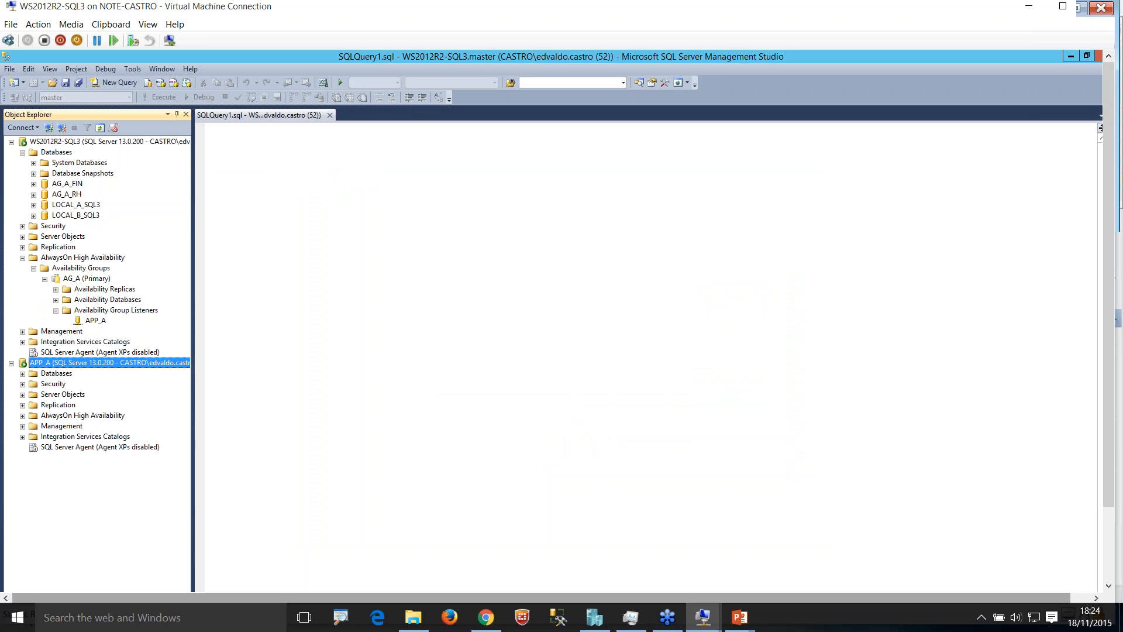
right_click(56, 373)
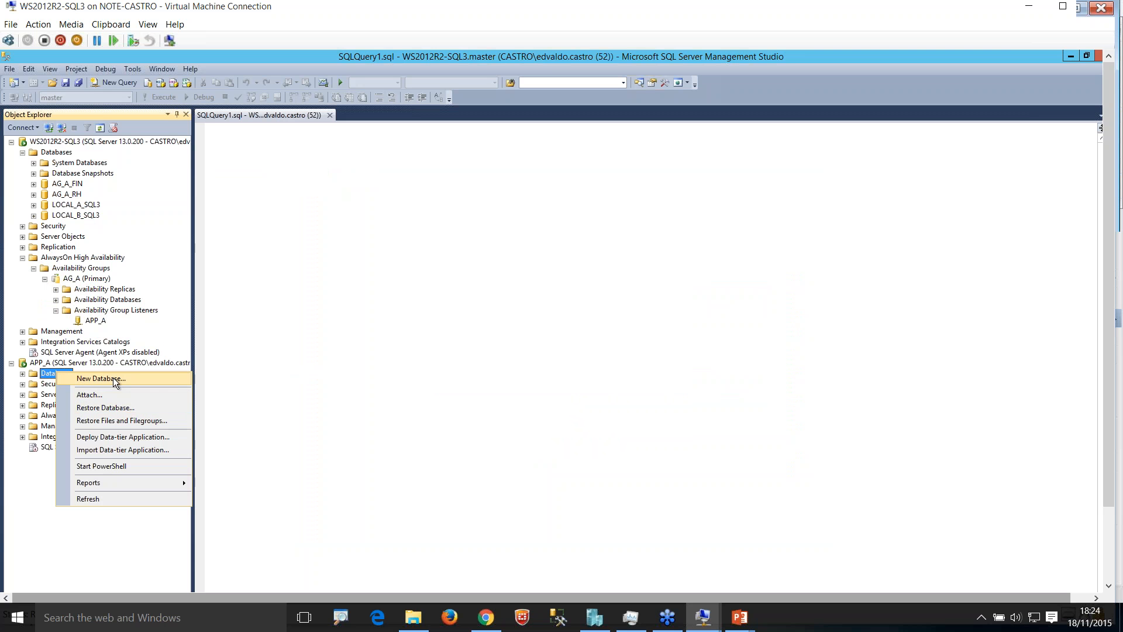
click(41, 384)
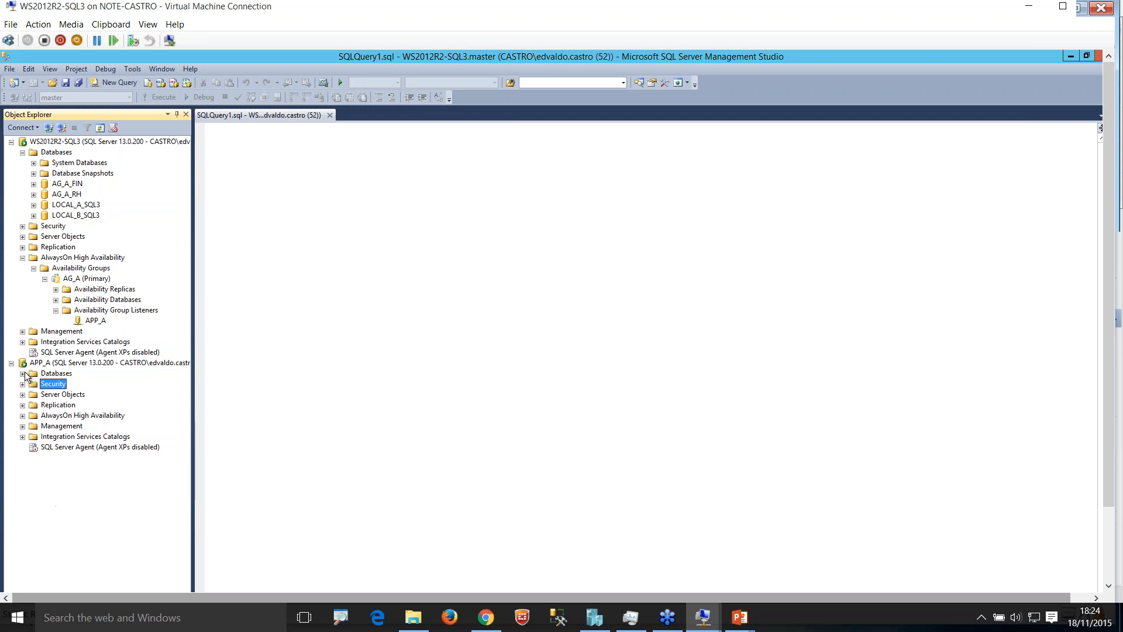
click(23, 373)
right_click(48, 405)
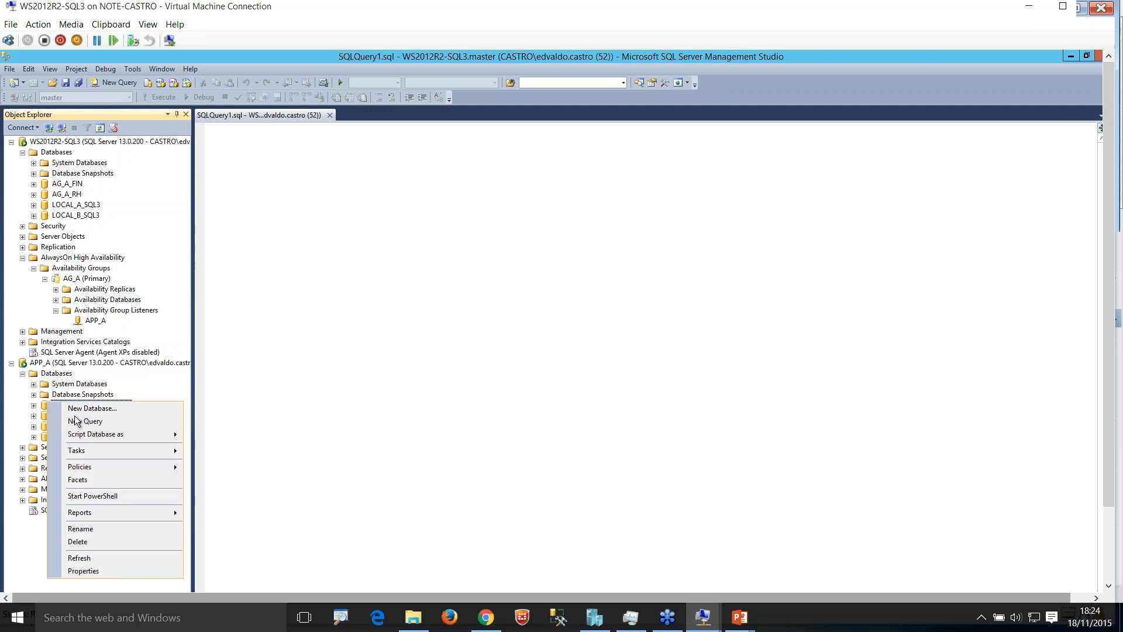
click(82, 422)
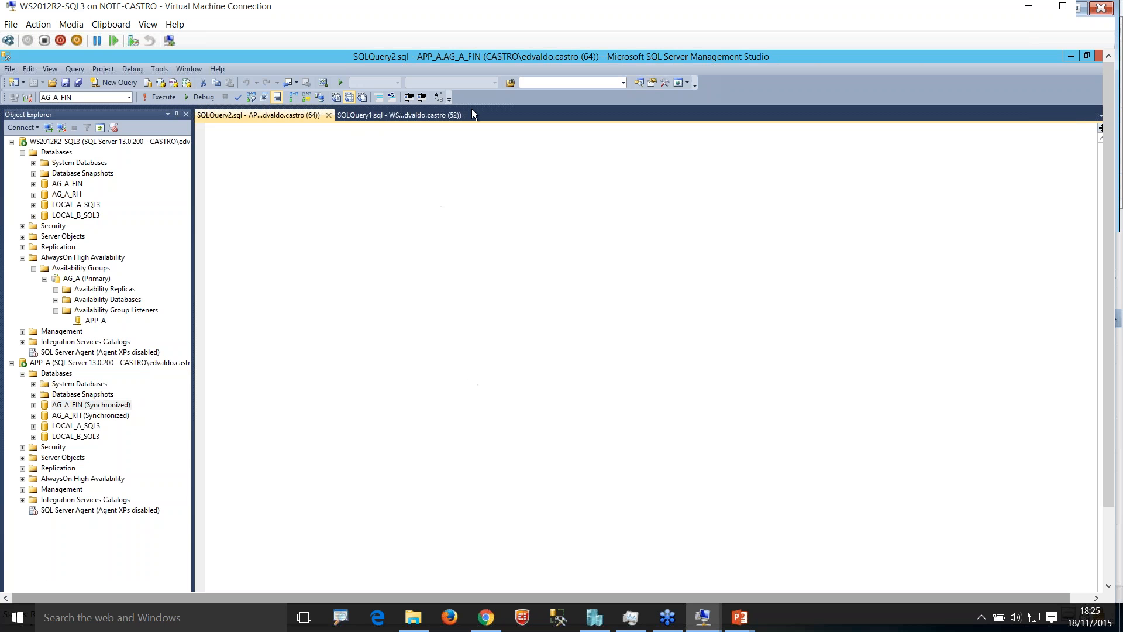
text(SELEC)
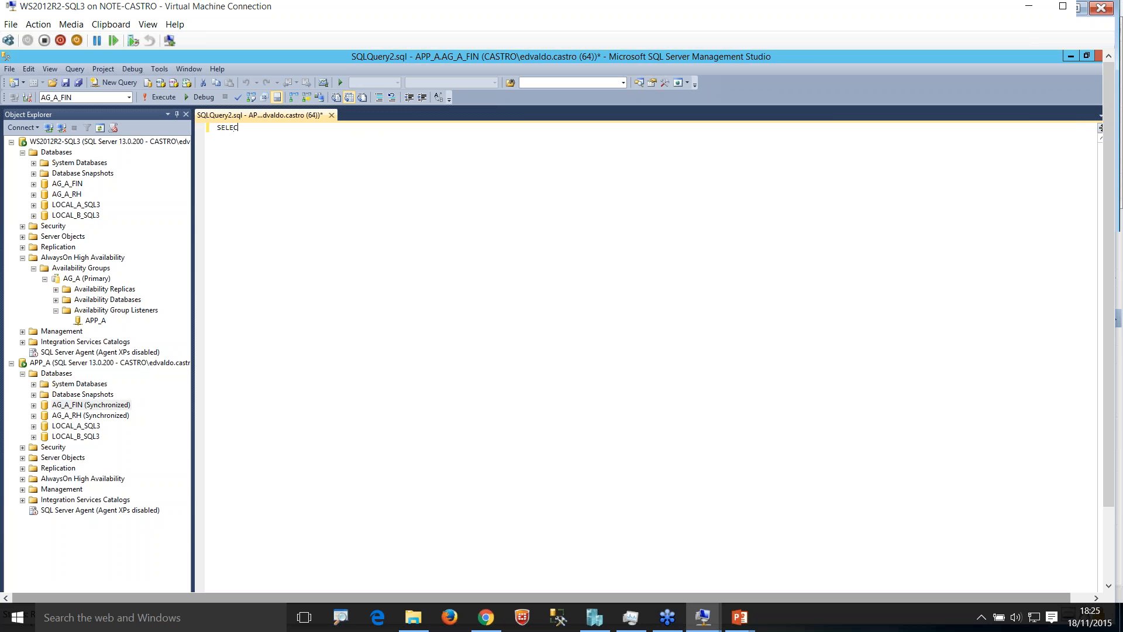
text(T @@)
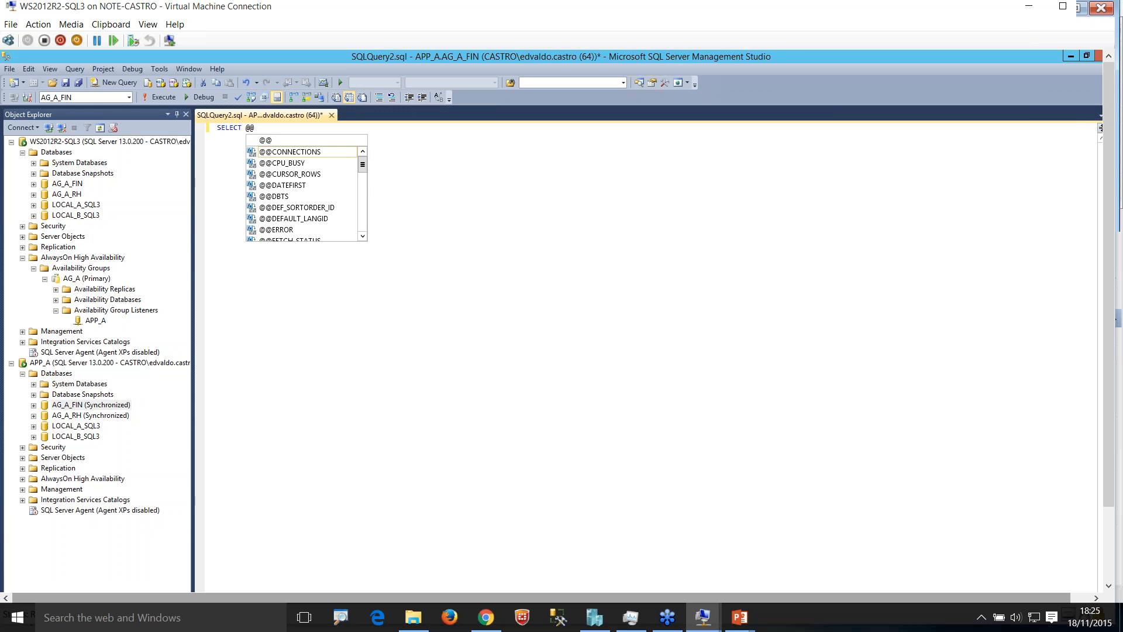
text(SERVER)
key(Tab)
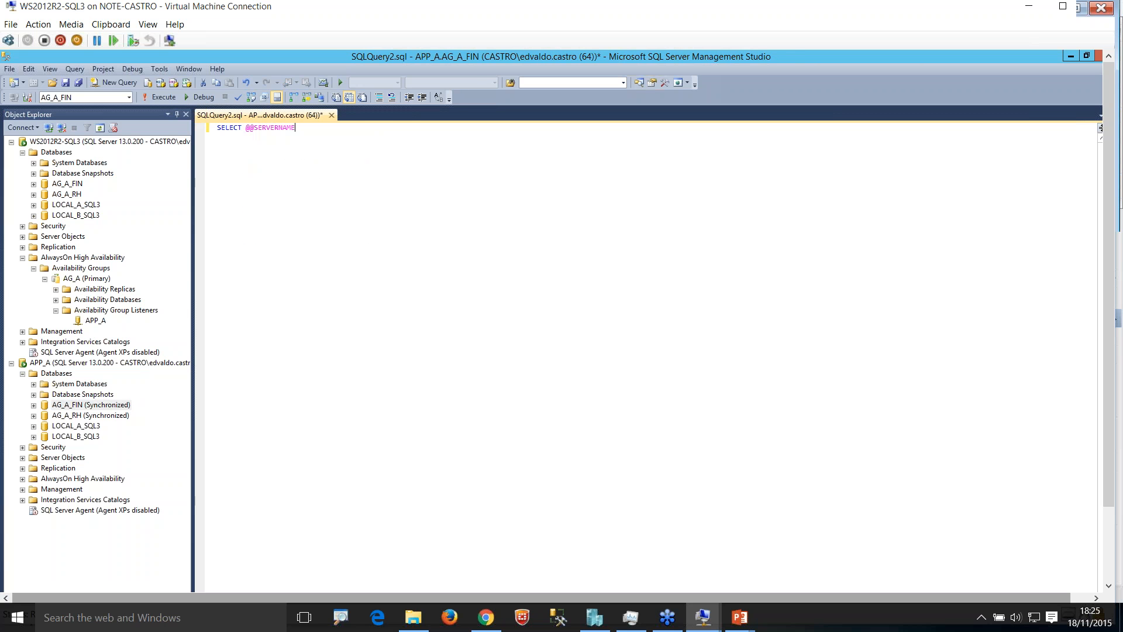
key(F5)
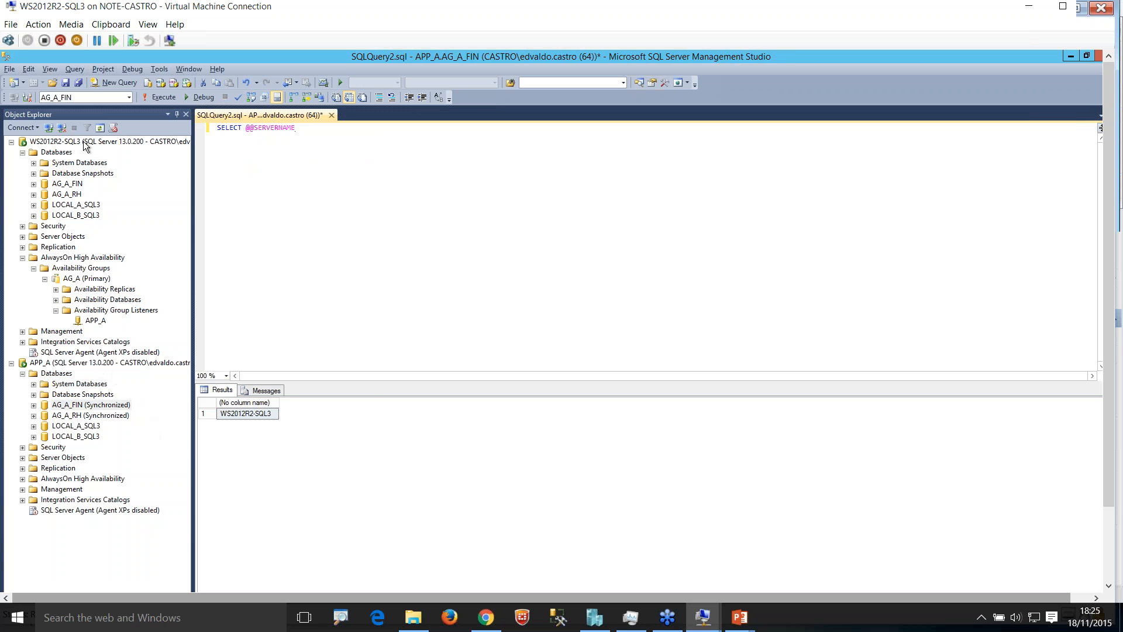
click(259, 416)
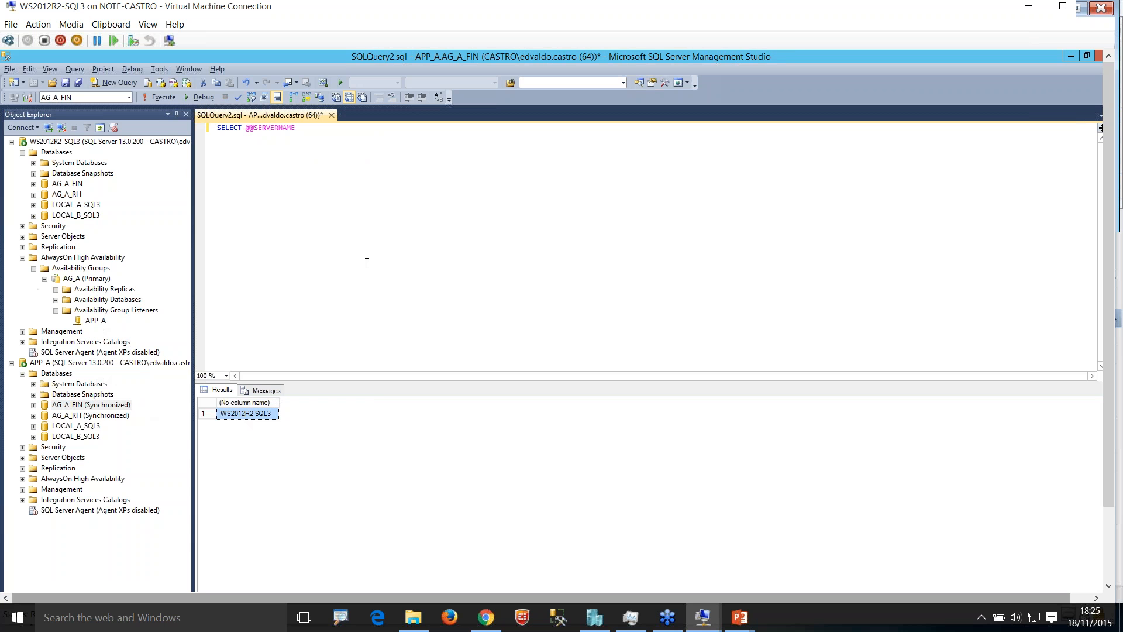
Step: Examine the availability replicas of AG_A in Object Explorer, covering both WS2012R2-SQL3 and WS2012R2-SQL4
click(103, 321)
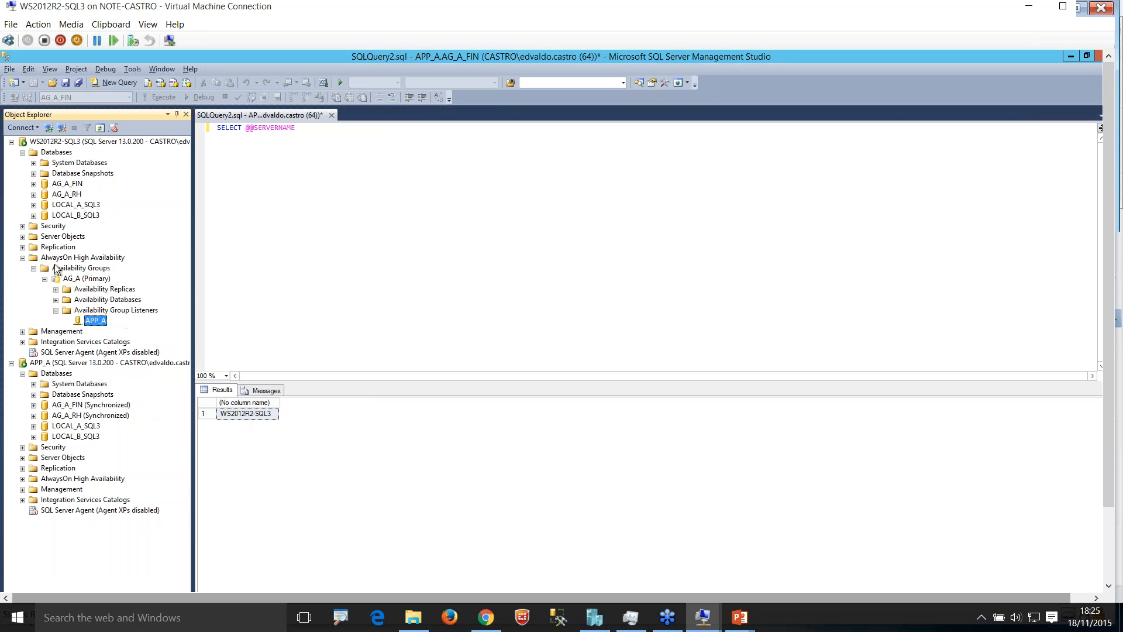
click(58, 279)
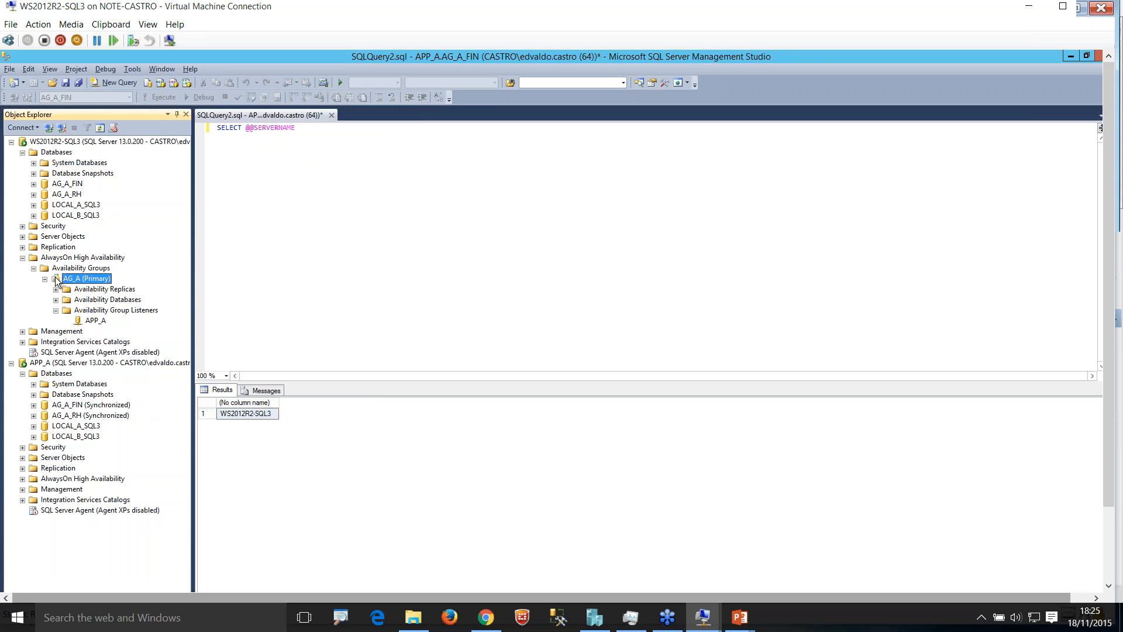
click(96, 291)
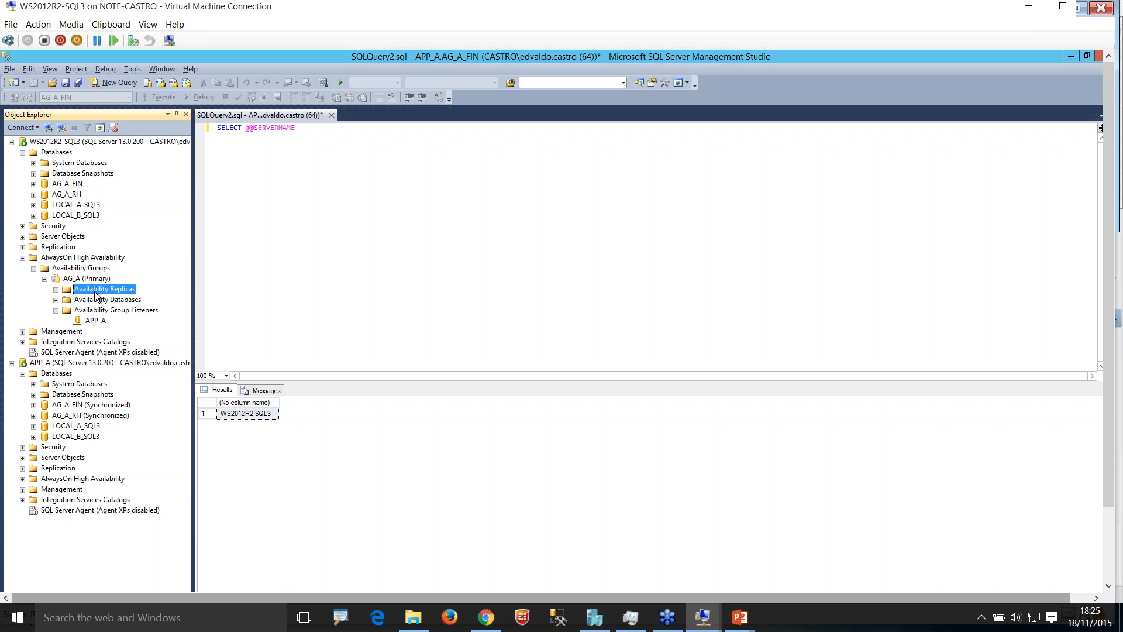
click(57, 290)
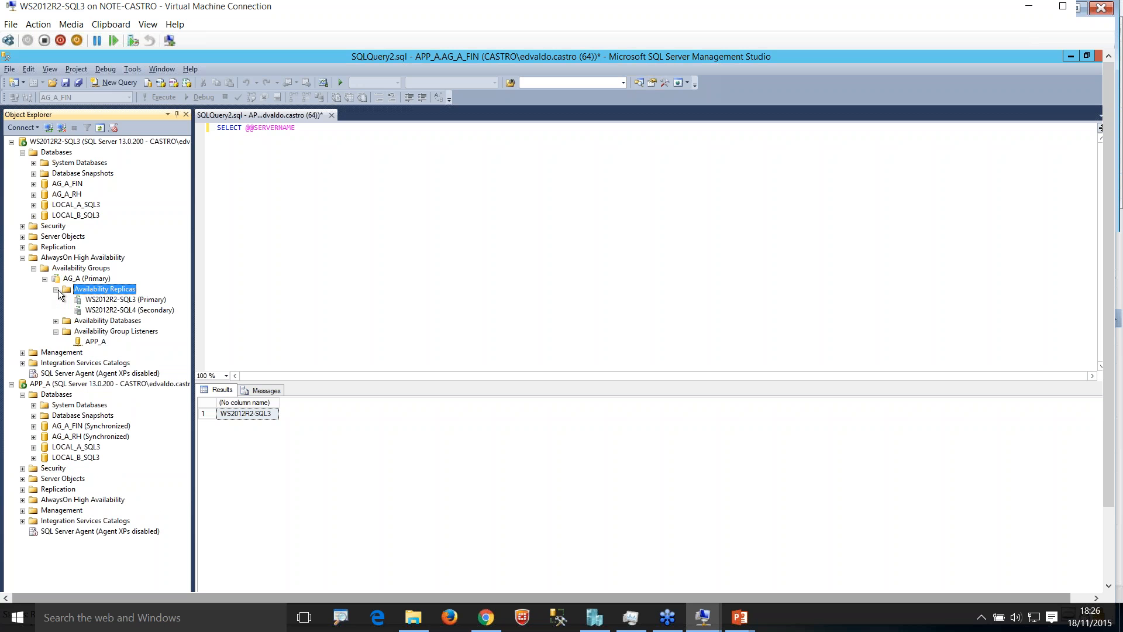
click(131, 300)
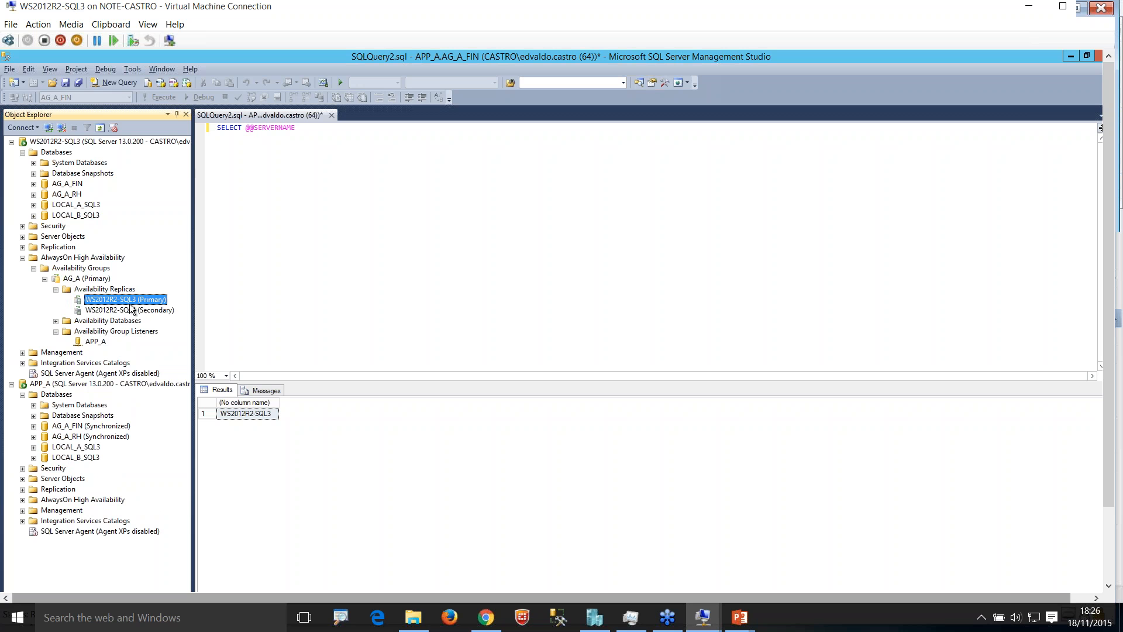
click(133, 313)
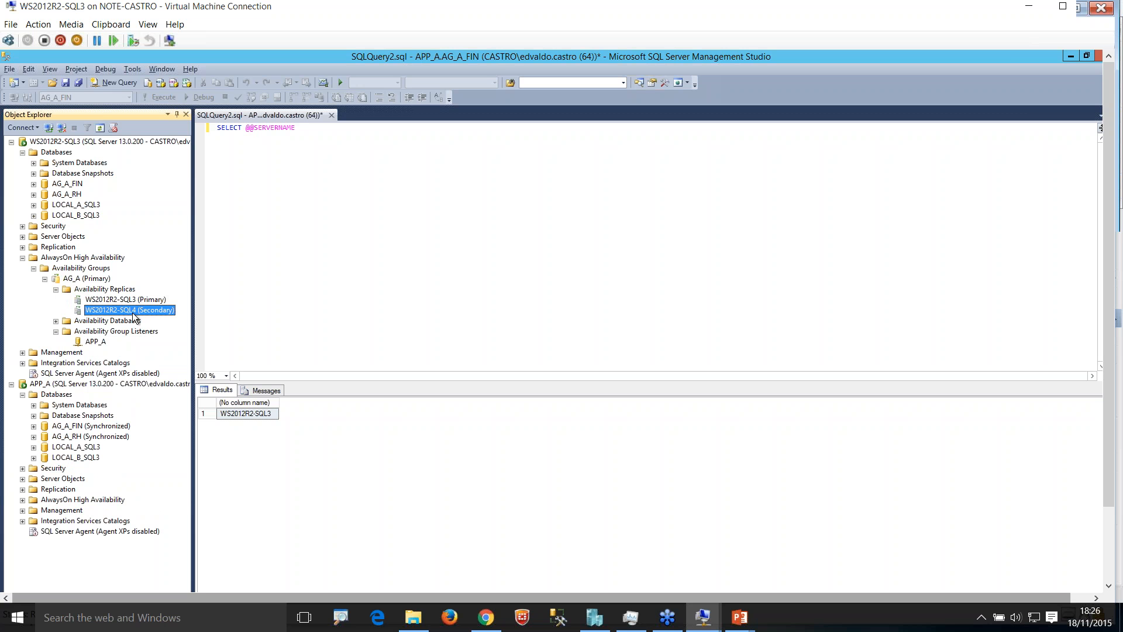
click(56, 290)
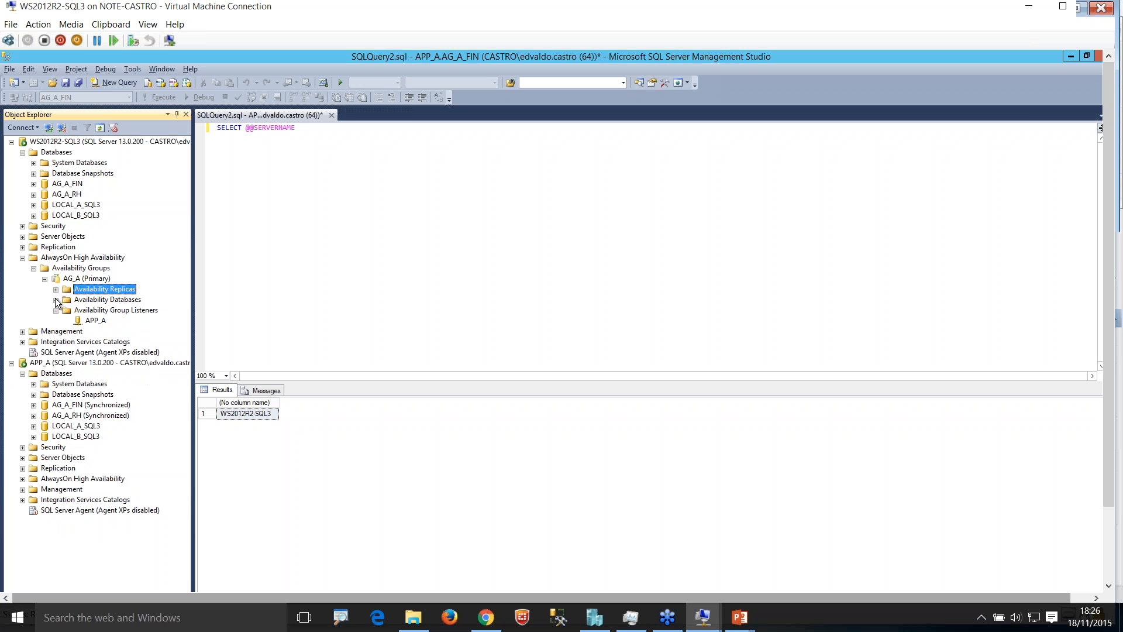
Step: Refresh the Databases folder of WS2012R2-SQL3 and compare its AG_A and LOCAL databases with AG_A's Availability Databases
click(57, 300)
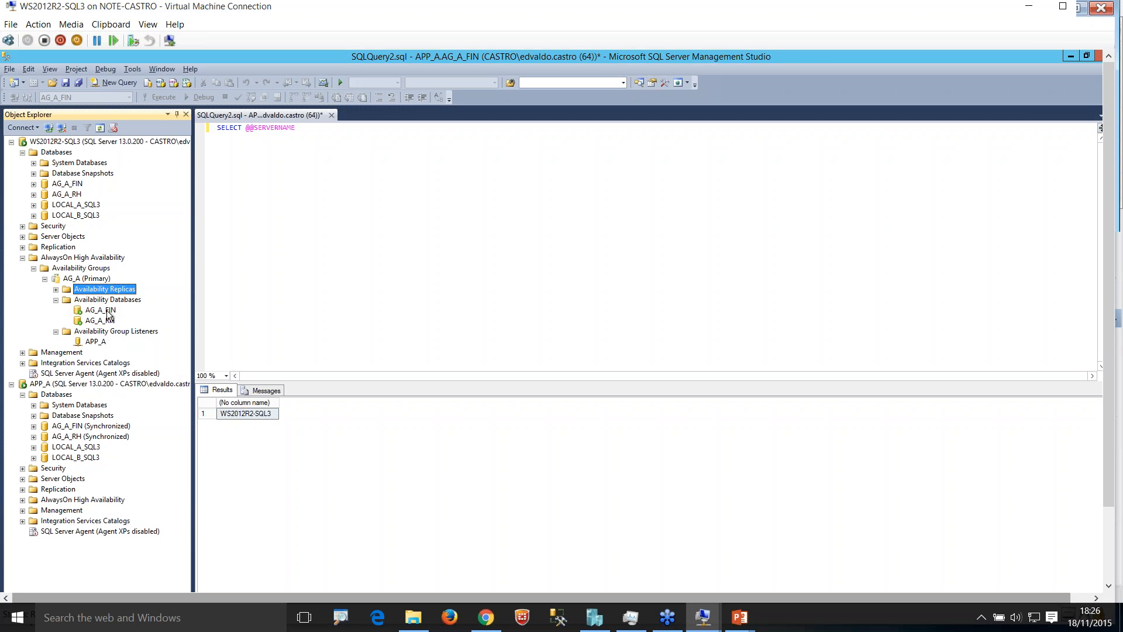
click(51, 154)
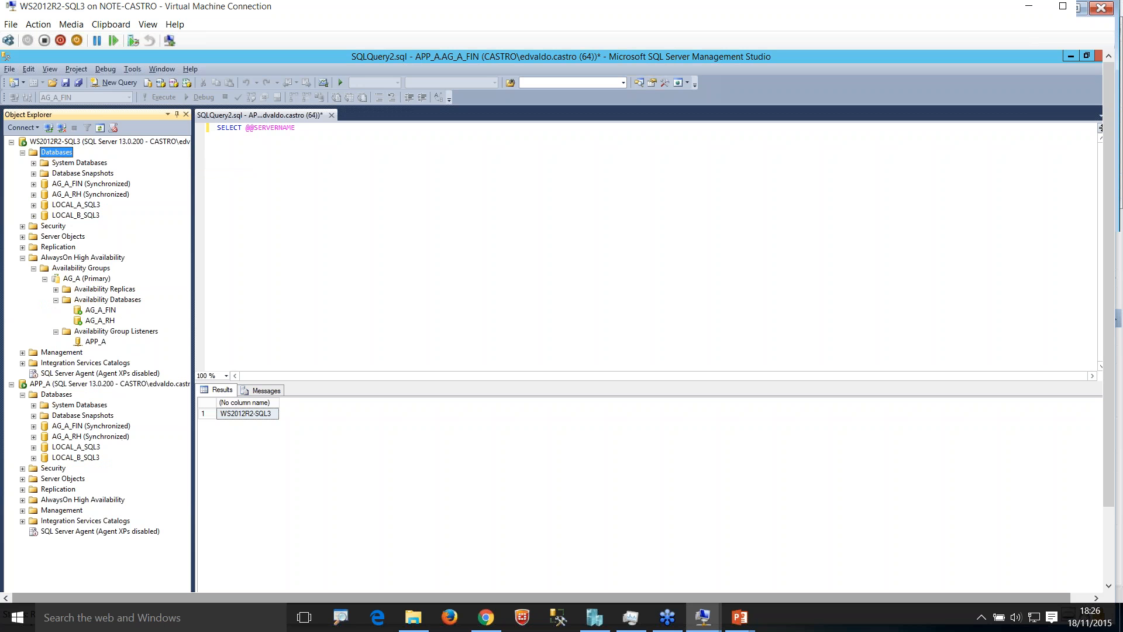
click(64, 194)
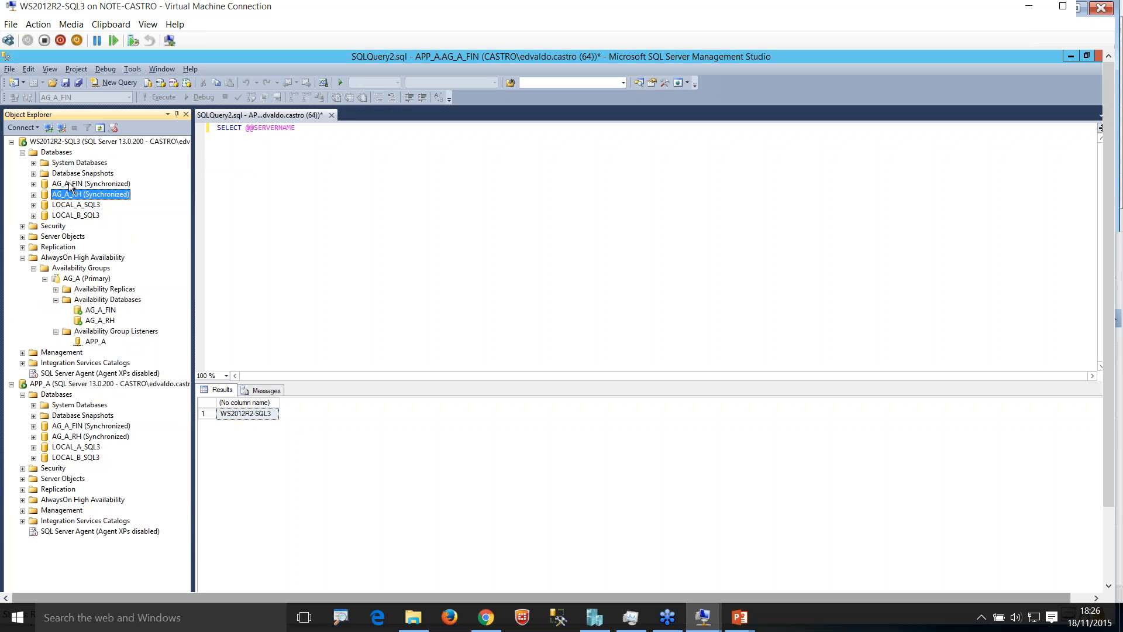
click(70, 184)
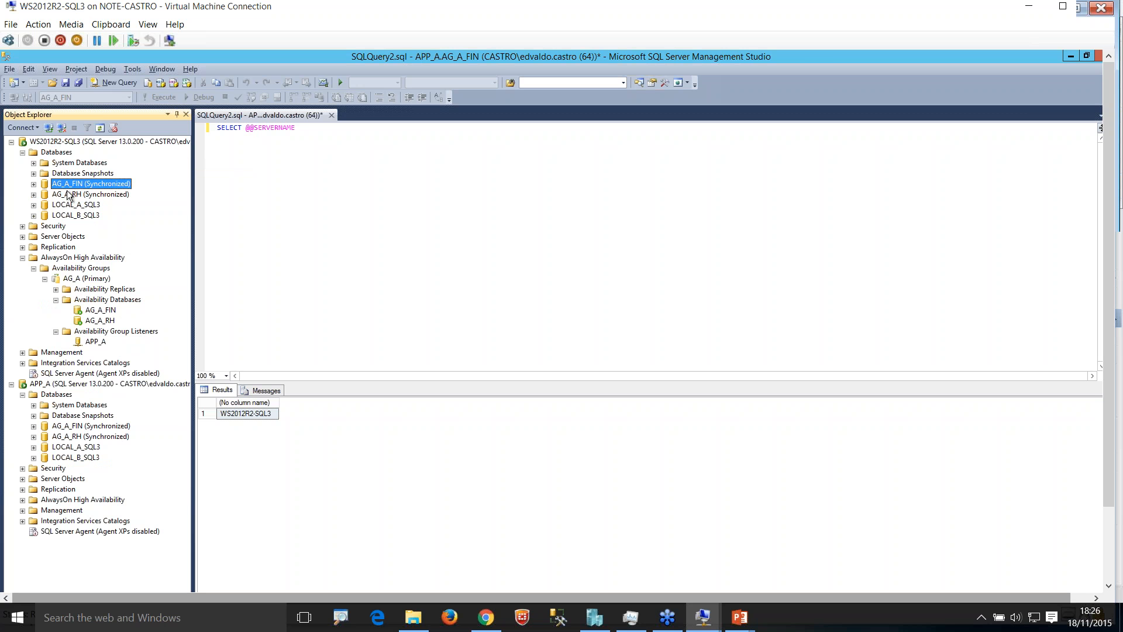
click(67, 193)
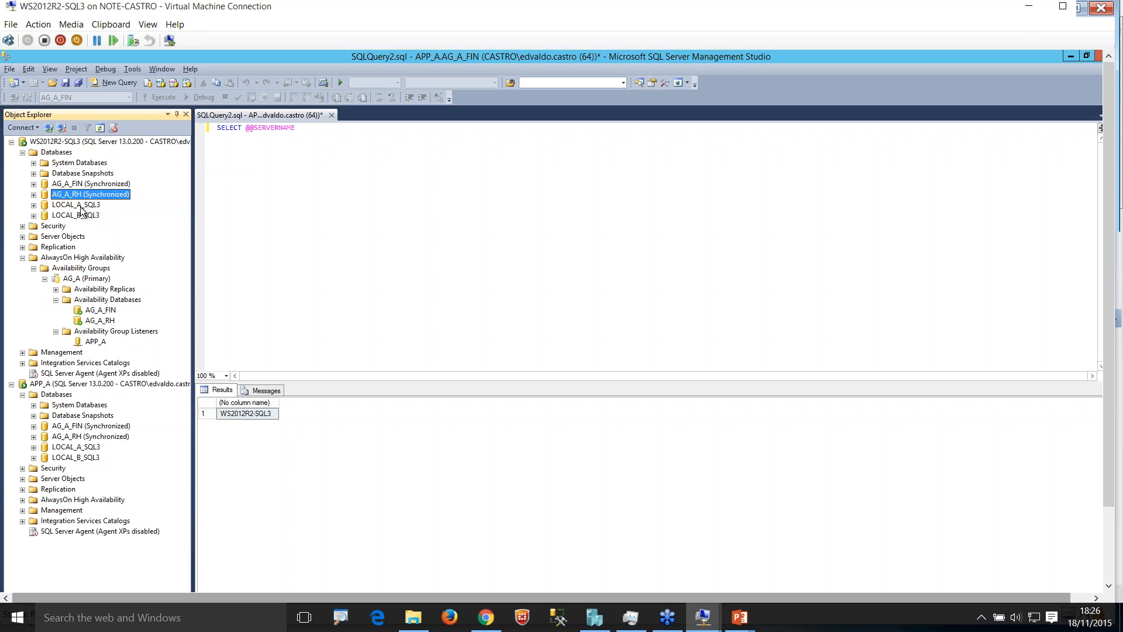
click(81, 207)
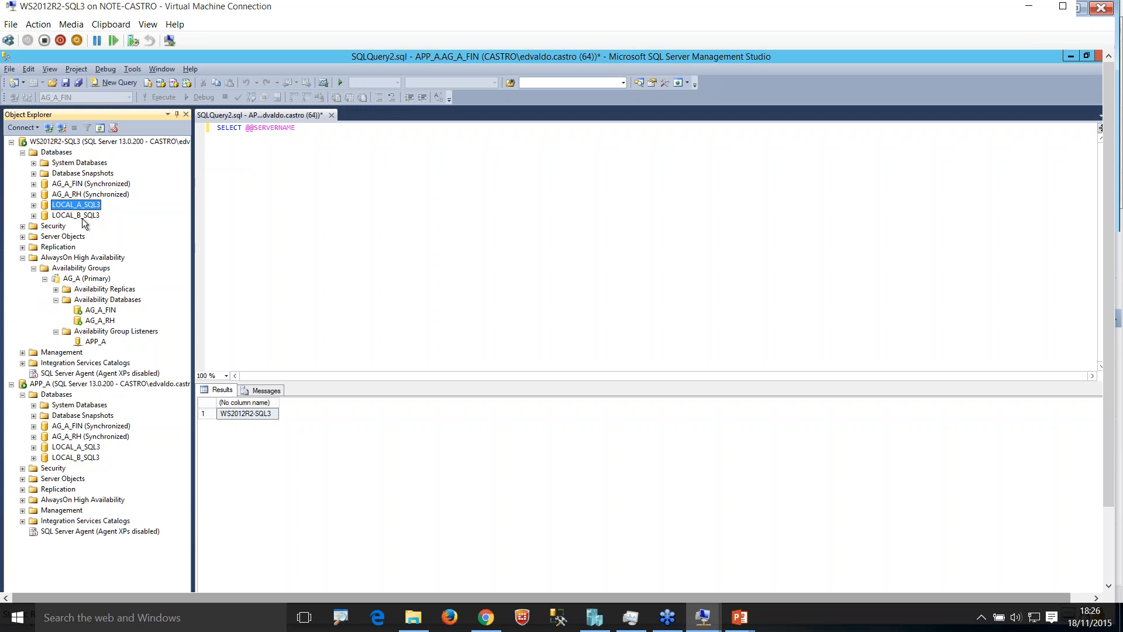
click(86, 216)
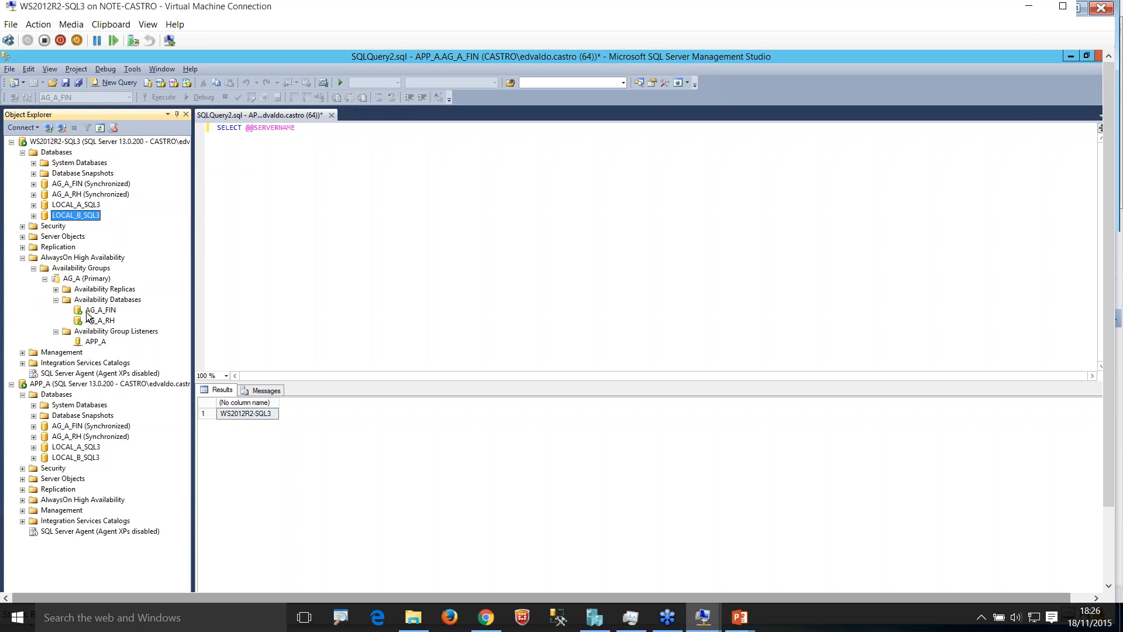
click(86, 185)
click(90, 198)
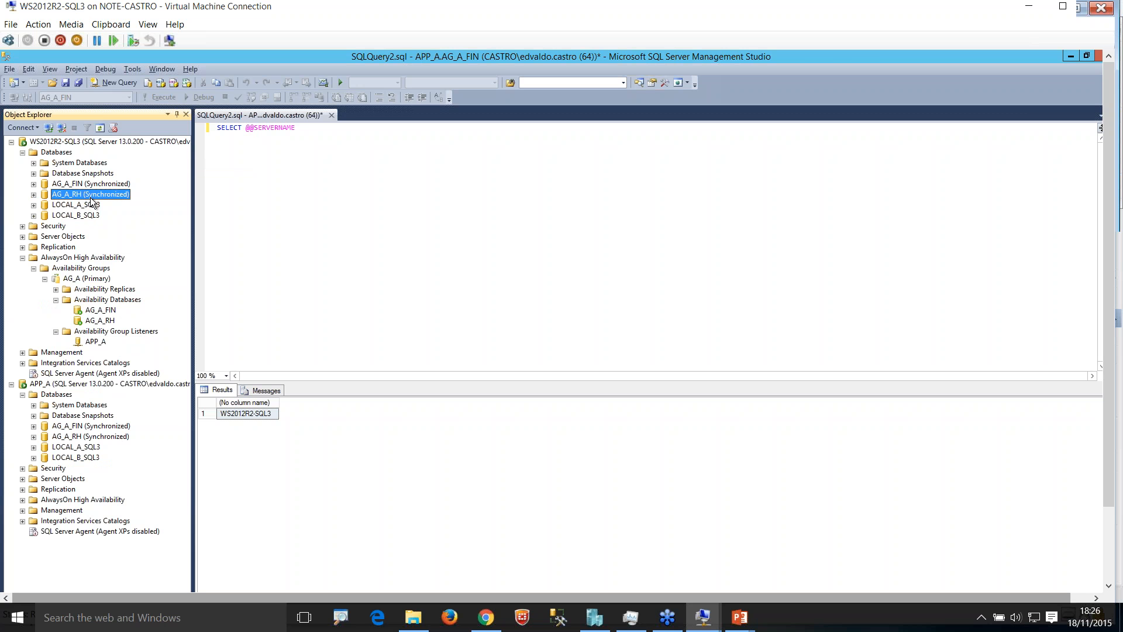
click(90, 208)
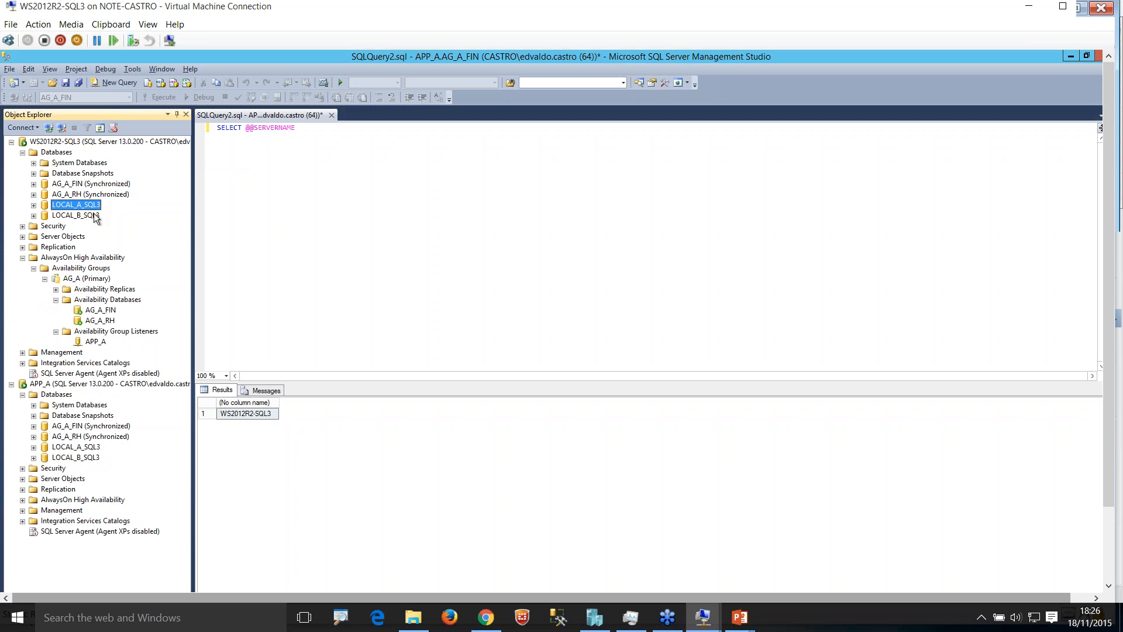
Step: Examine which databases, including LOCAL_A_SQL3, are reachable through the APP_A listener connection
click(94, 342)
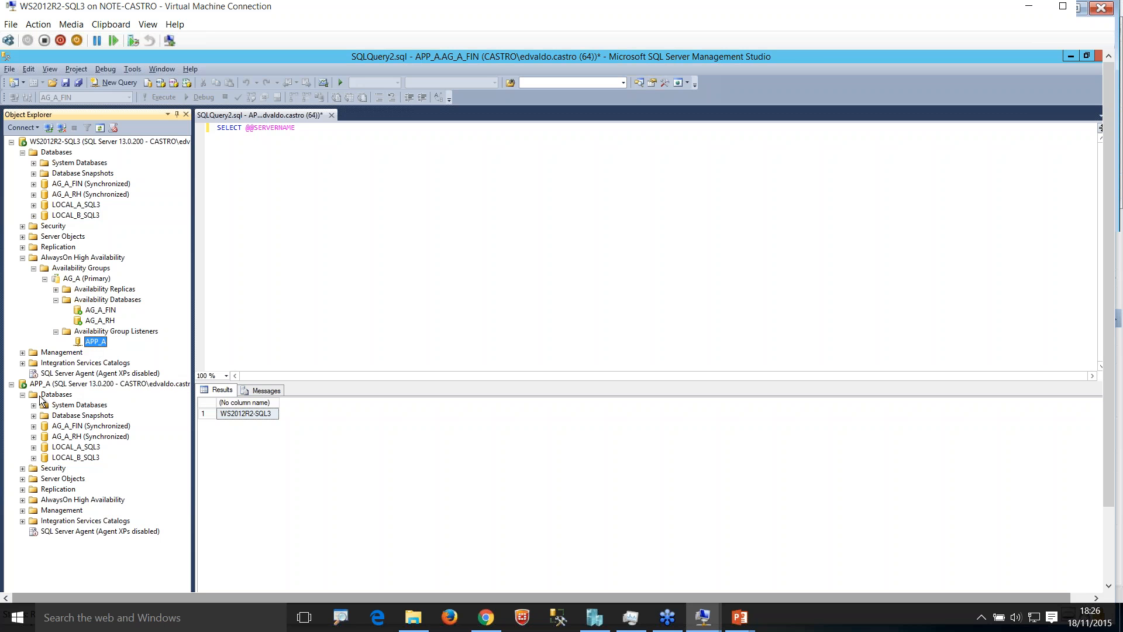
click(23, 394)
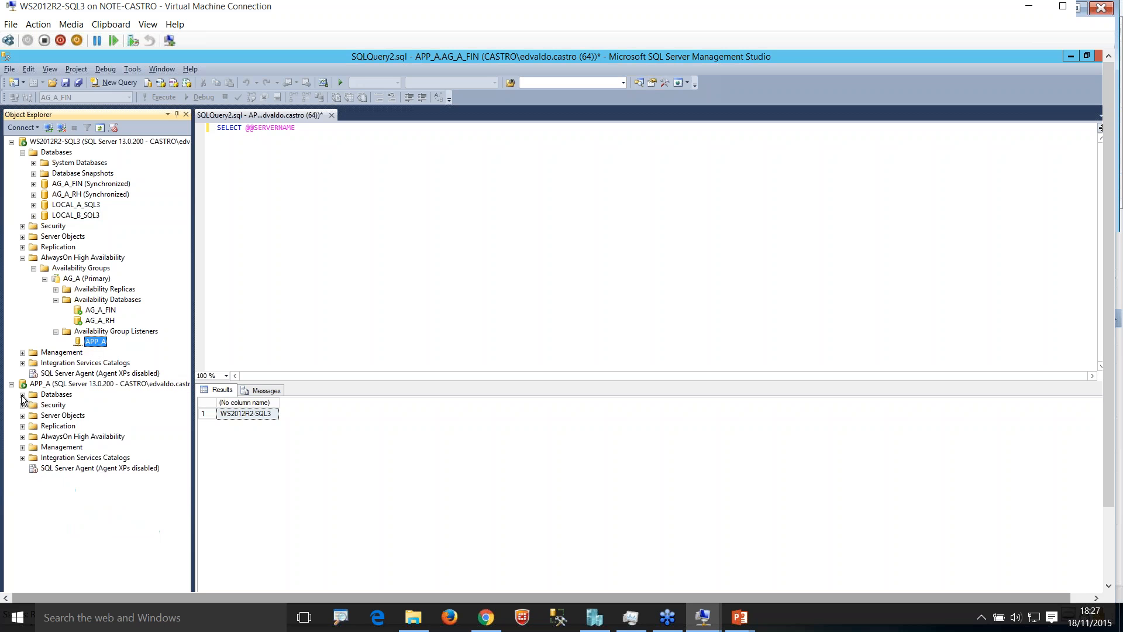
click(23, 395)
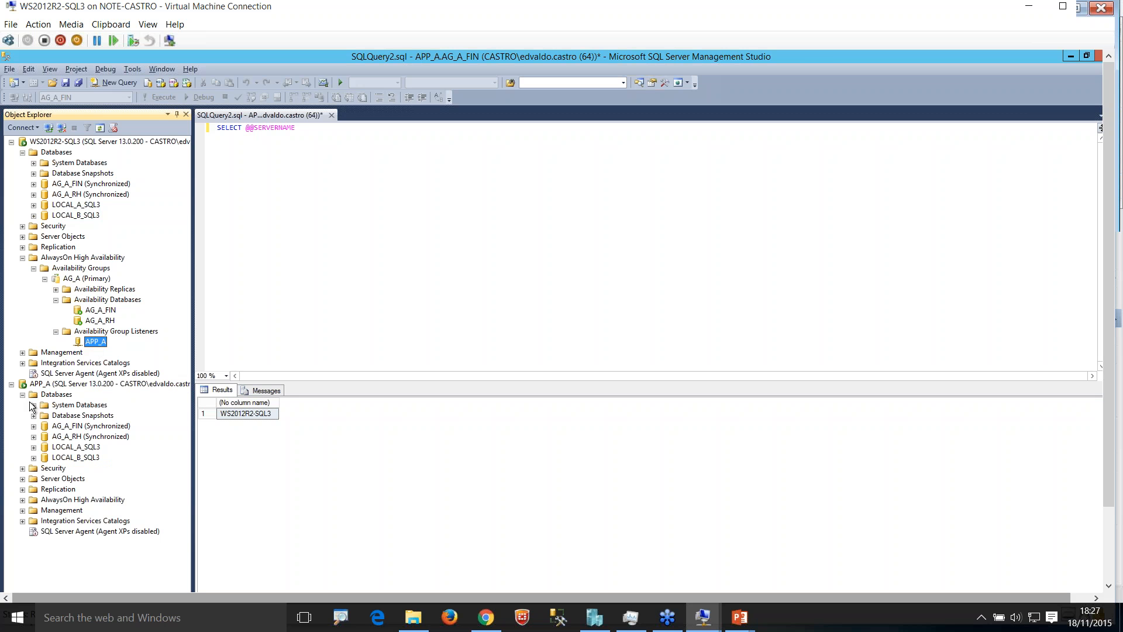
click(87, 450)
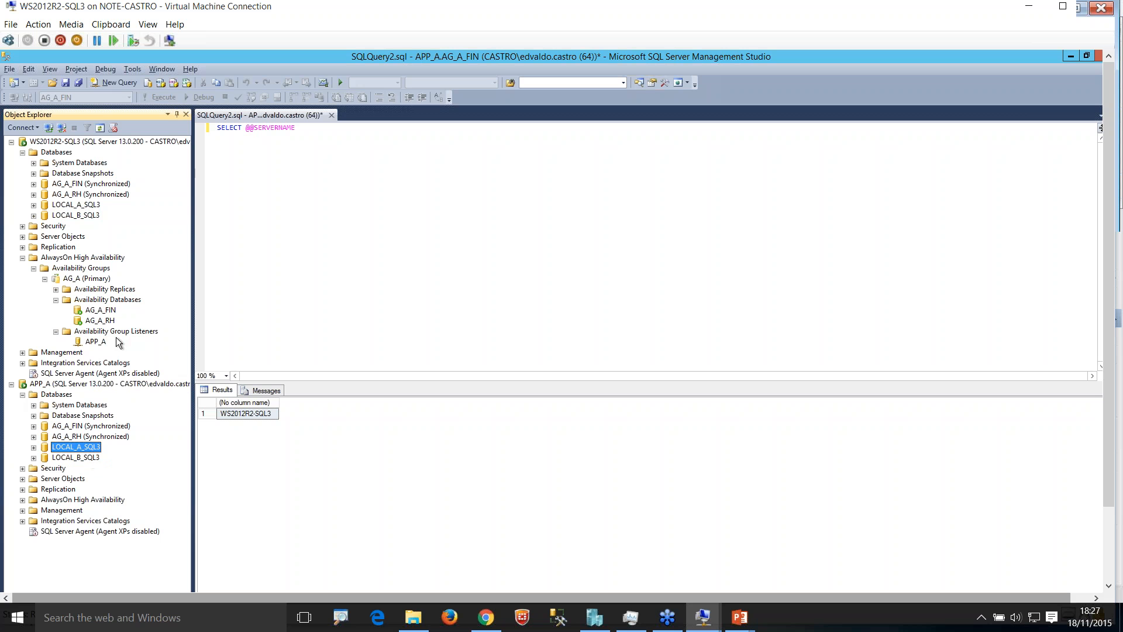
Step: Try to add a second listener under the Availability Group Listeners of AG_A
click(92, 337)
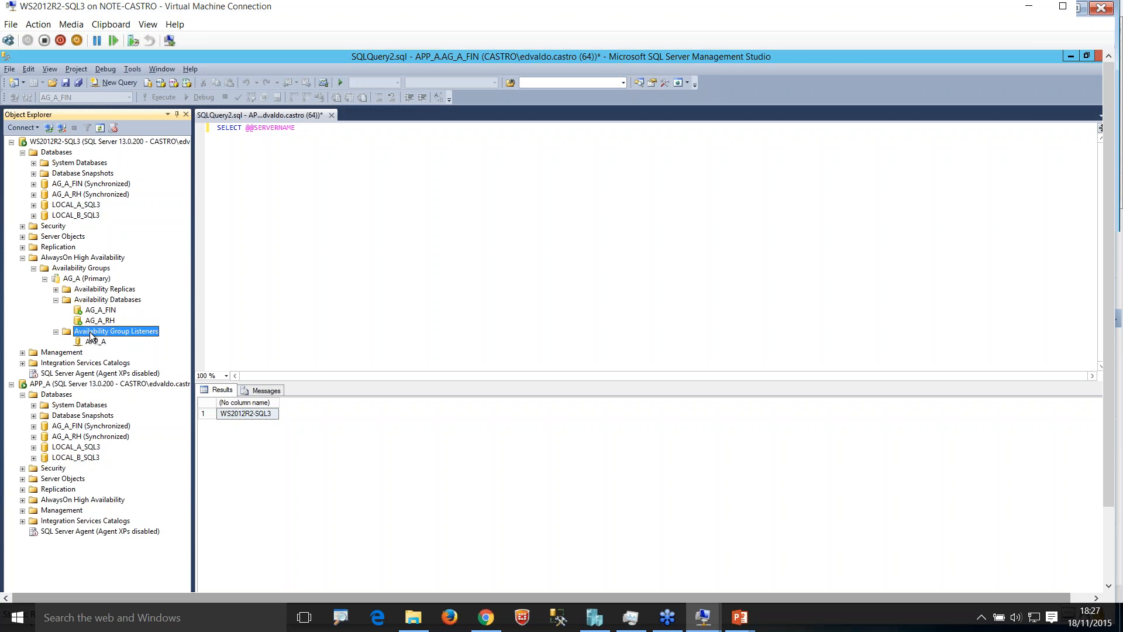
right_click(91, 335)
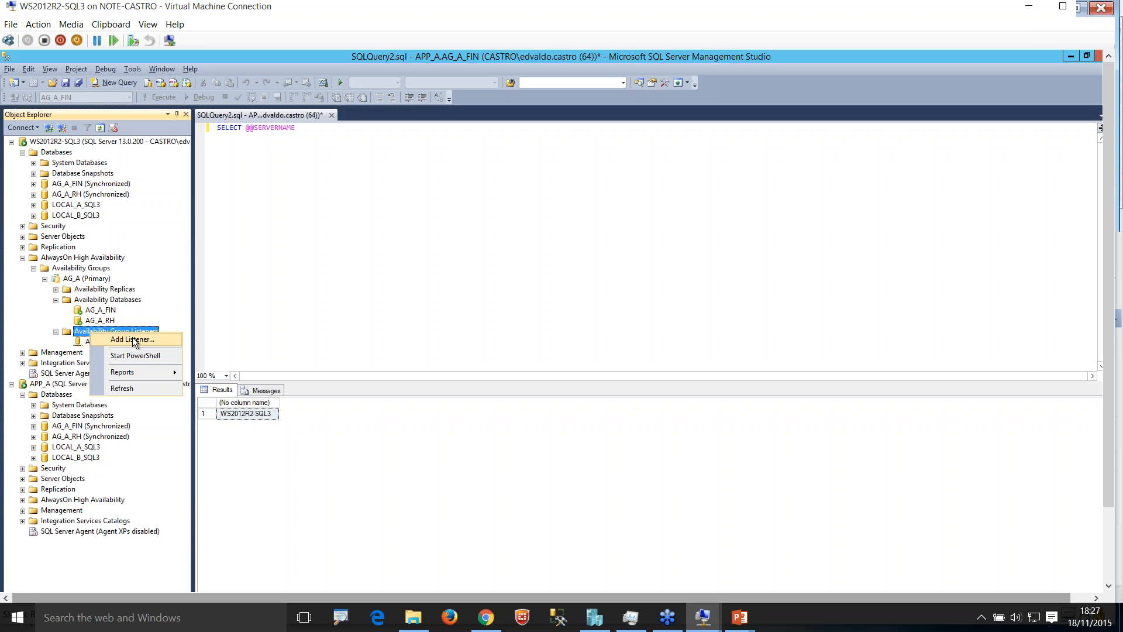
click(133, 339)
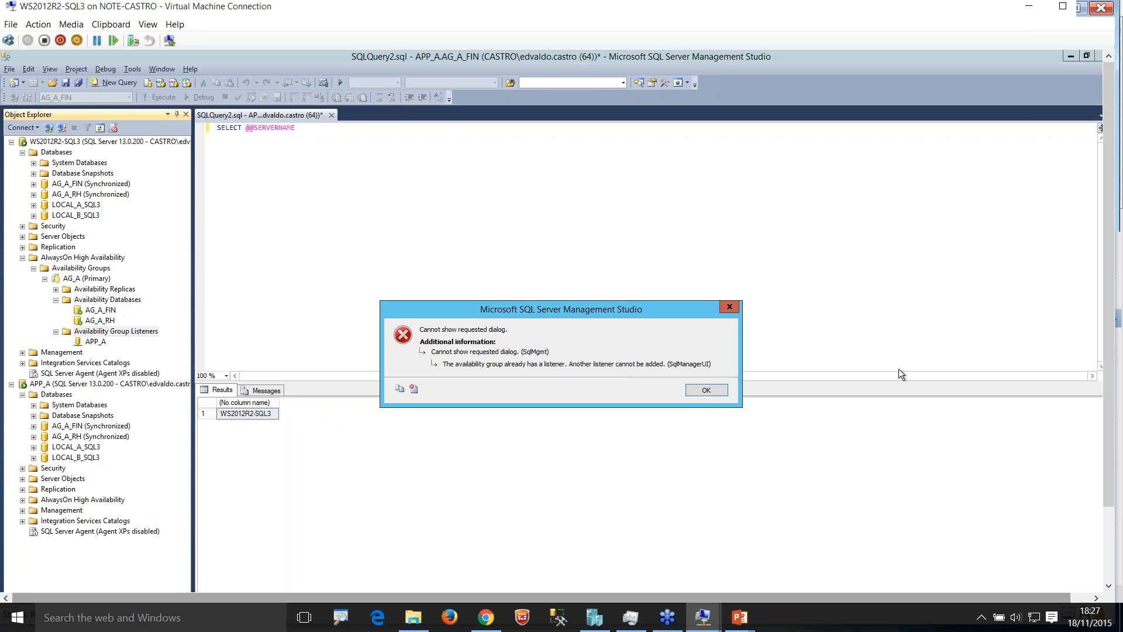
click(706, 390)
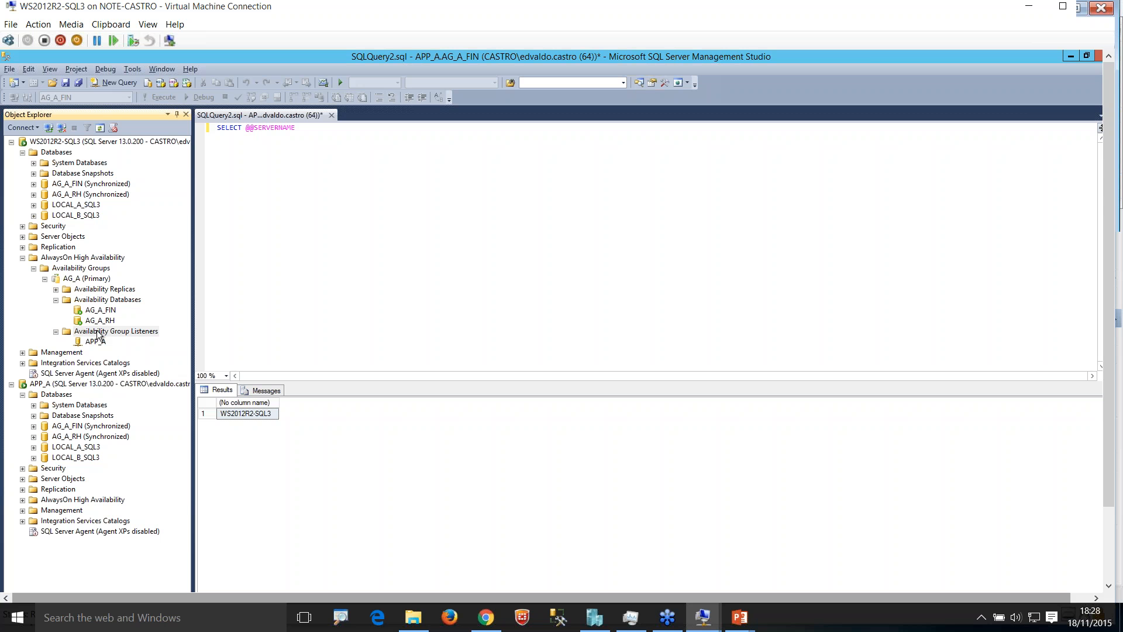
click(561, 332)
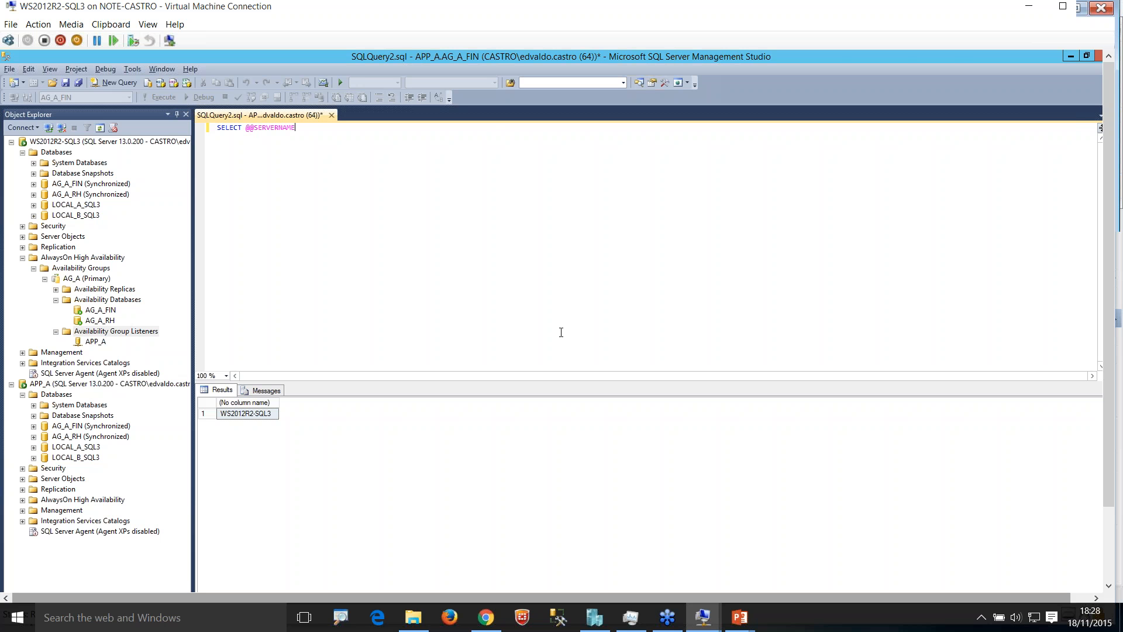
Step: Switch to Failover Cluster Manager, maximize it, and show the roles of CLUSTER-SQL-34.CASTRO.COM
drag(293, 11, 287, 0)
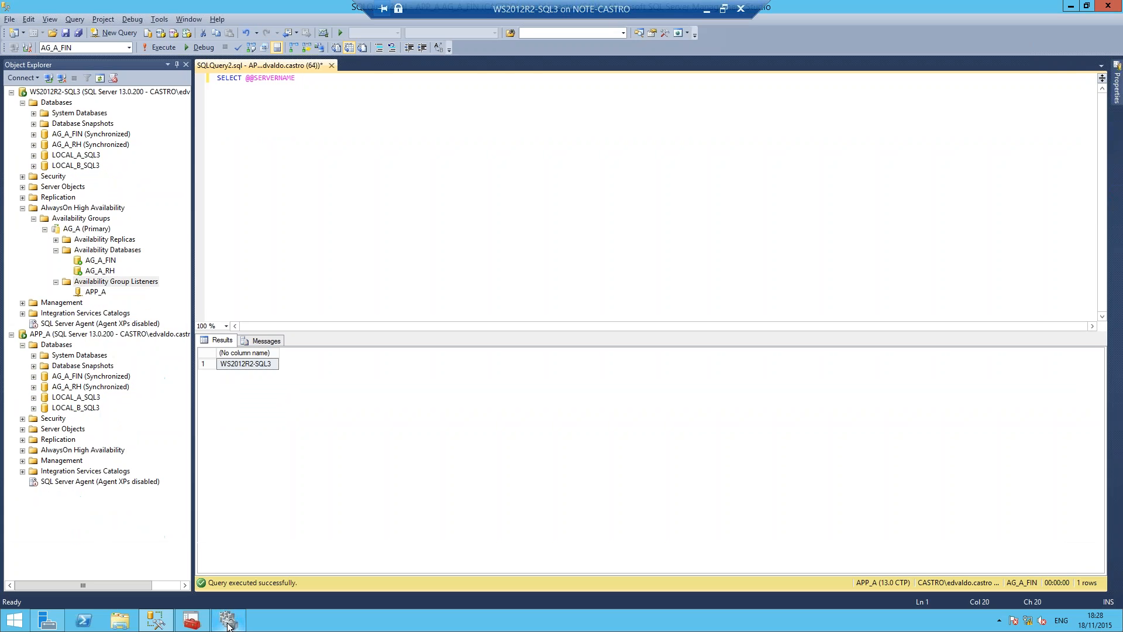
click(228, 622)
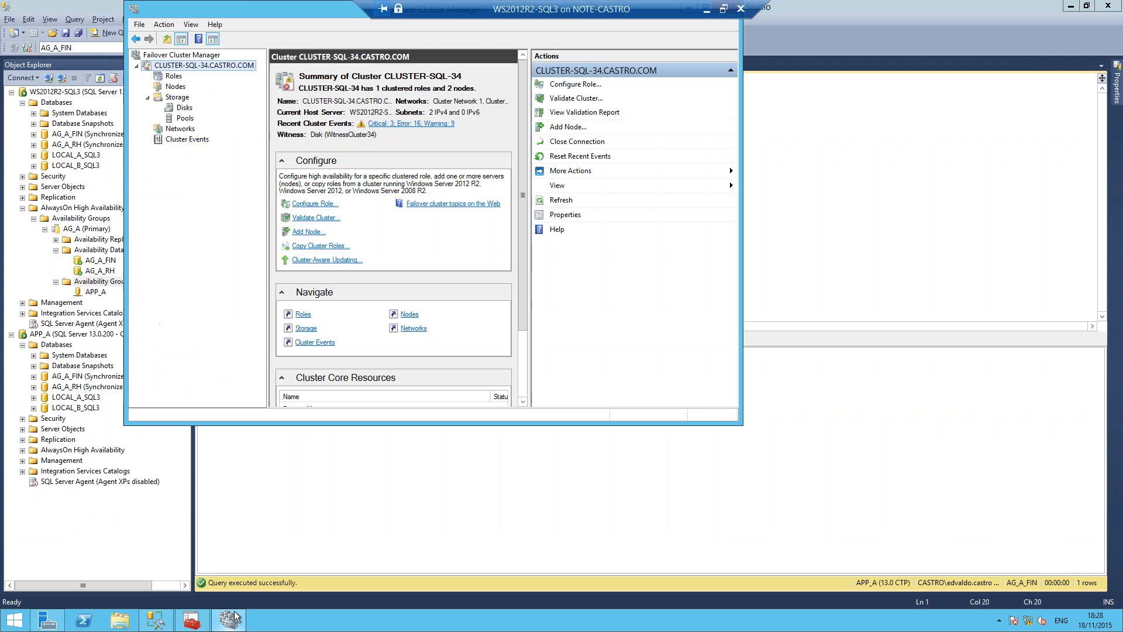
double_click(245, 13)
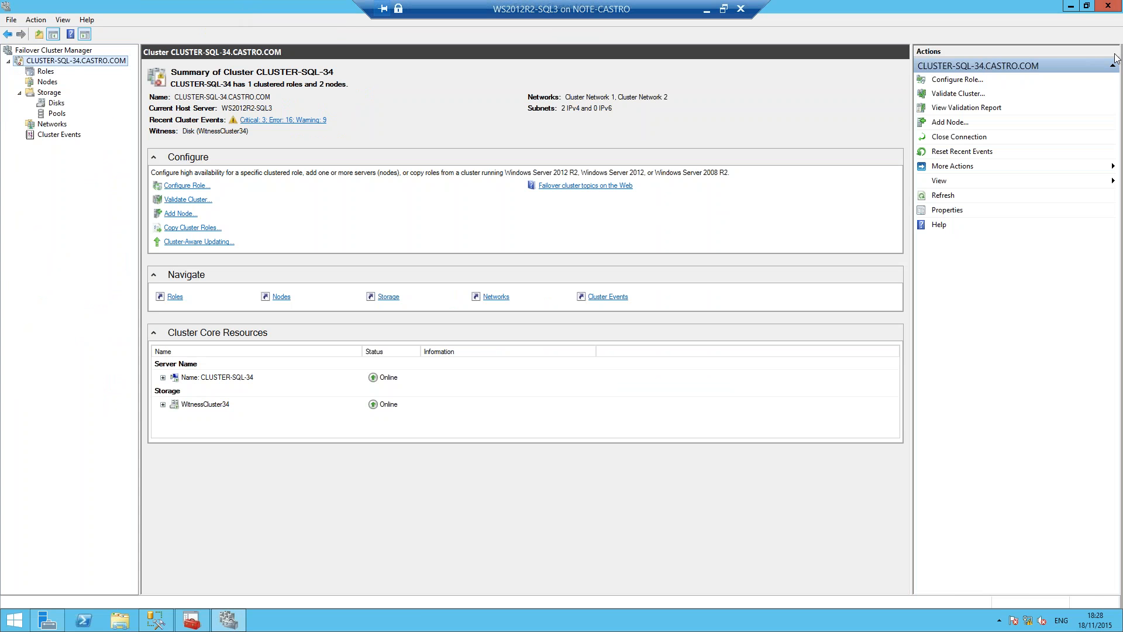
click(47, 72)
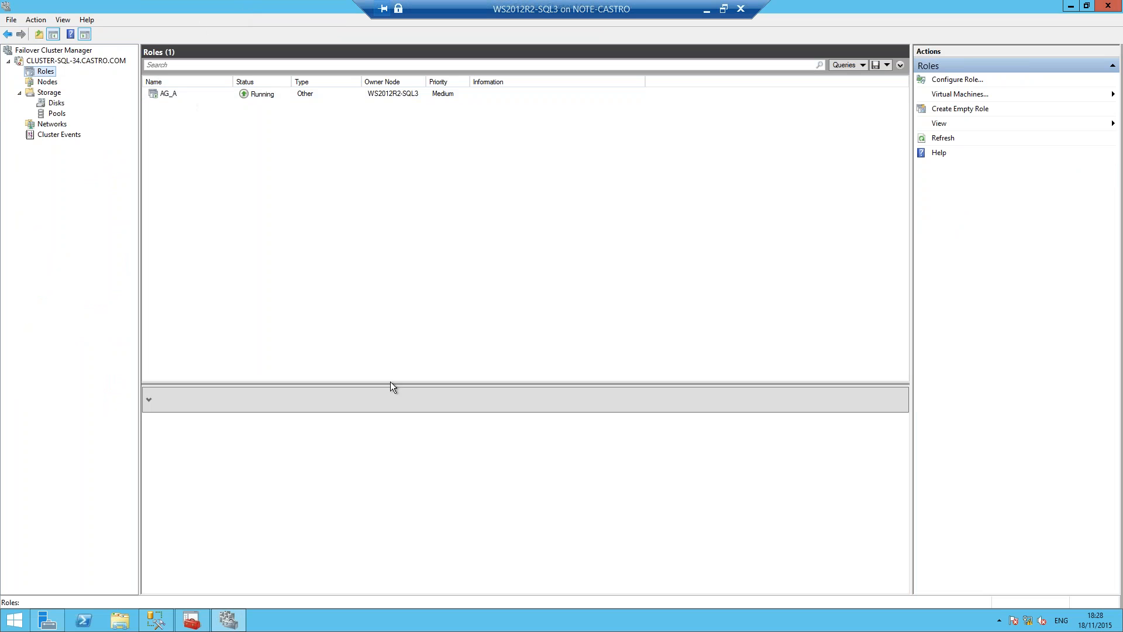
drag(391, 383, 365, 264)
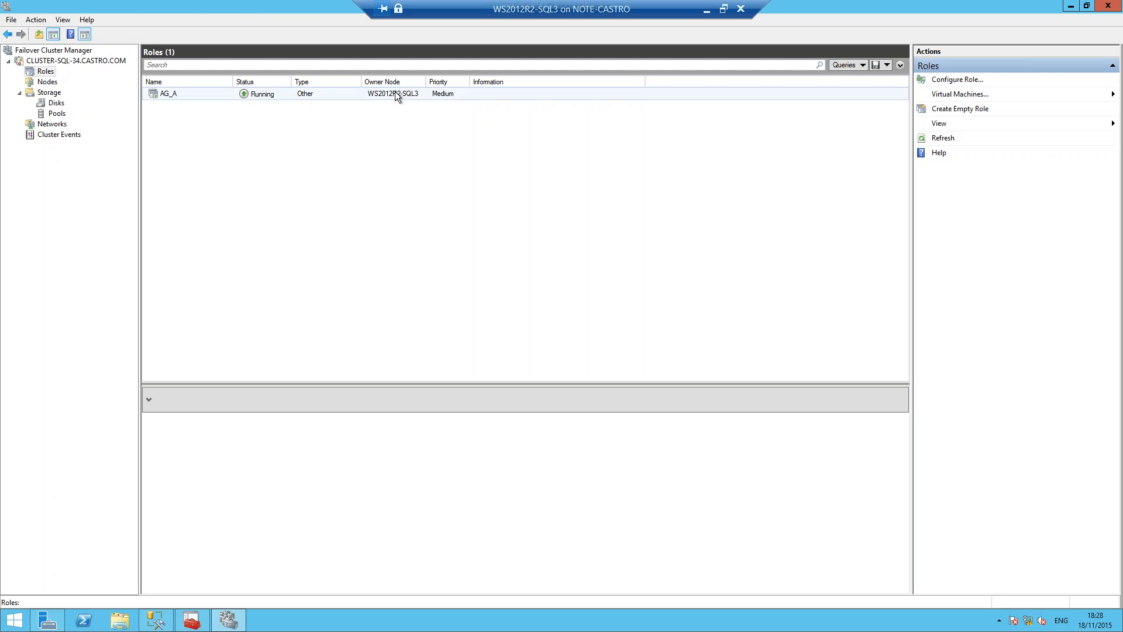
Step: Examine the AG_A role's summary and its resources, including the IP address under server name APP_A
click(175, 95)
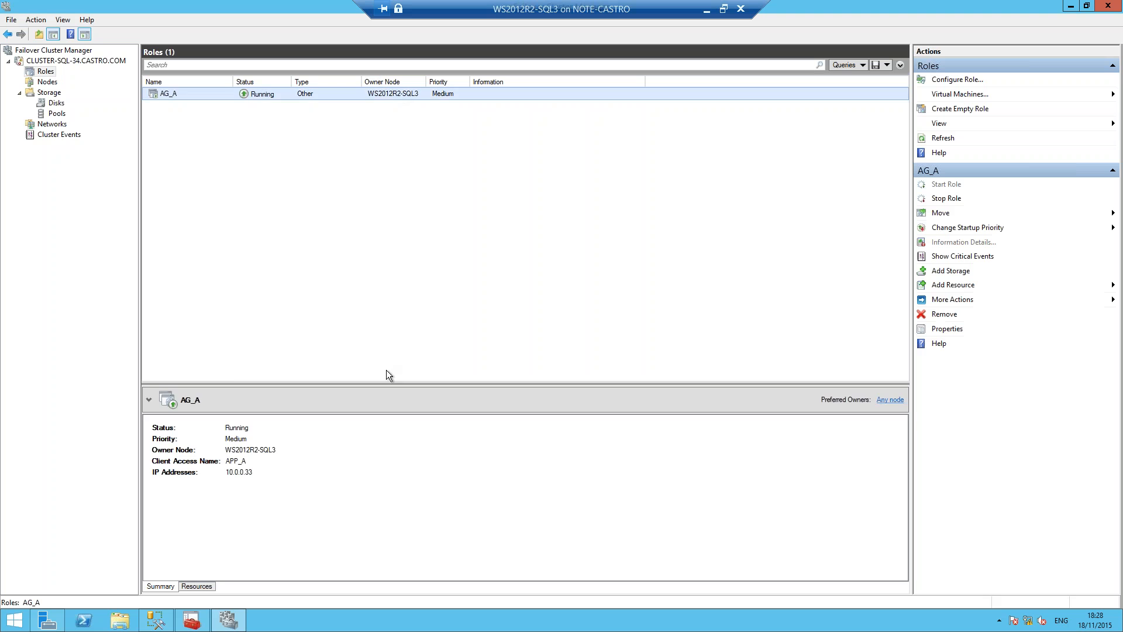
drag(388, 383, 388, 242)
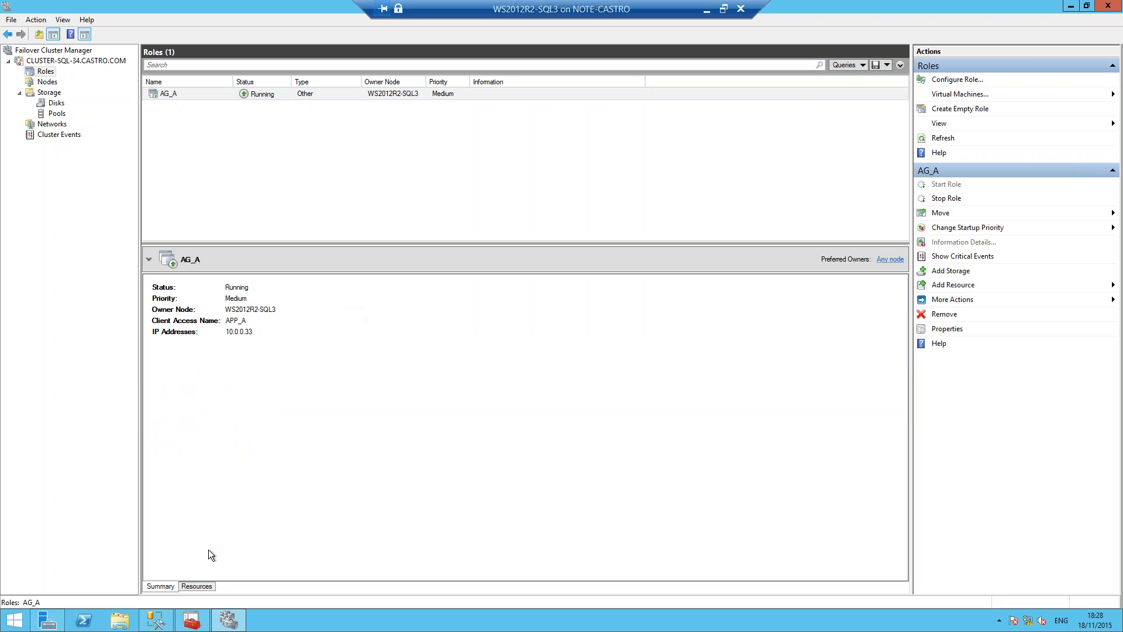
click(195, 586)
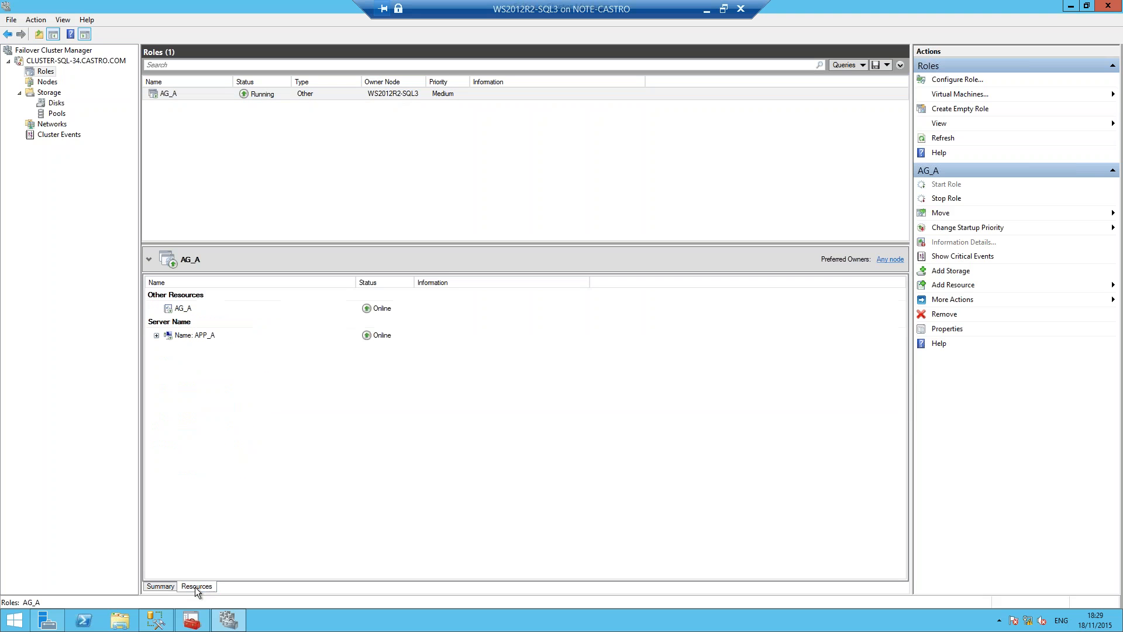
click(156, 336)
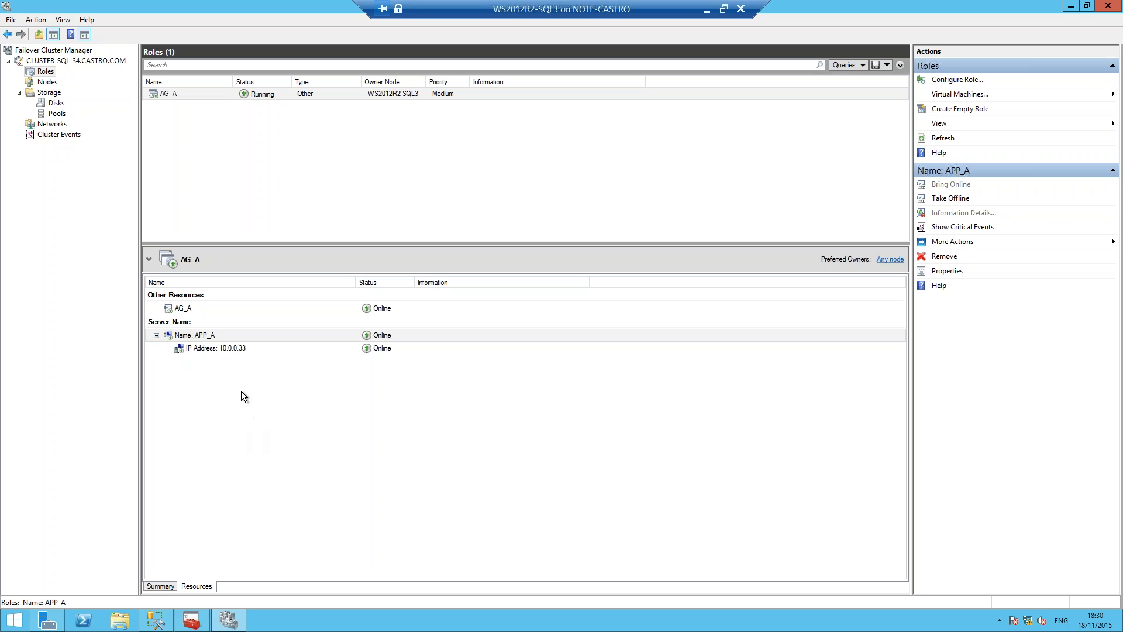
Step: Connect to the WS2012R2-SQL4 virtual machine from Hyper-V Manager and bring up its unlock screen
mouse_move(157, 621)
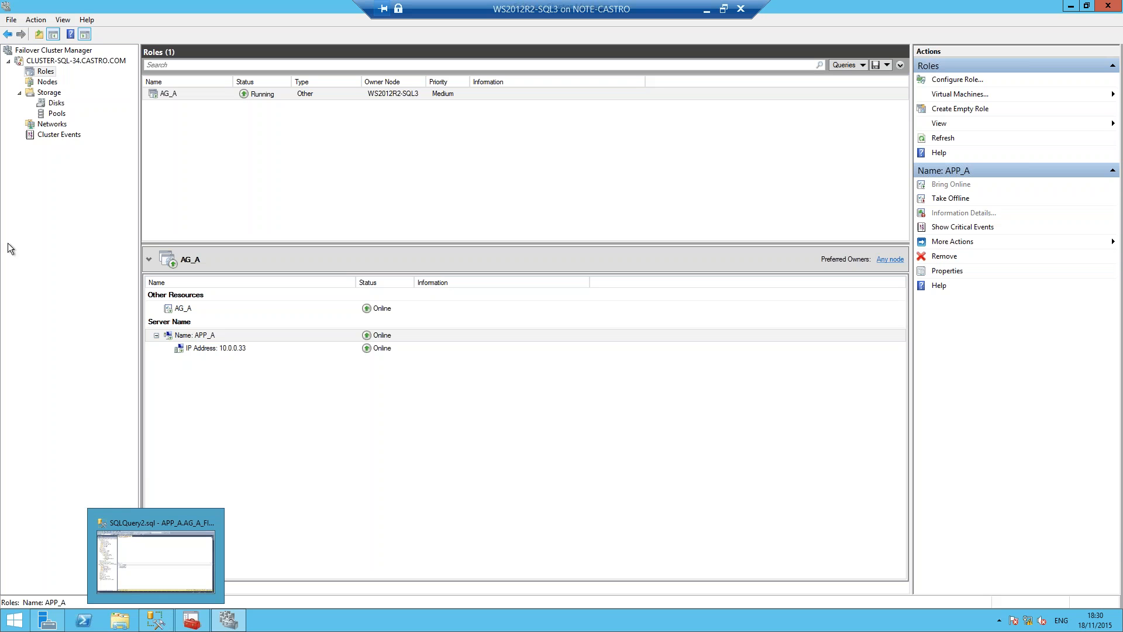
click(706, 11)
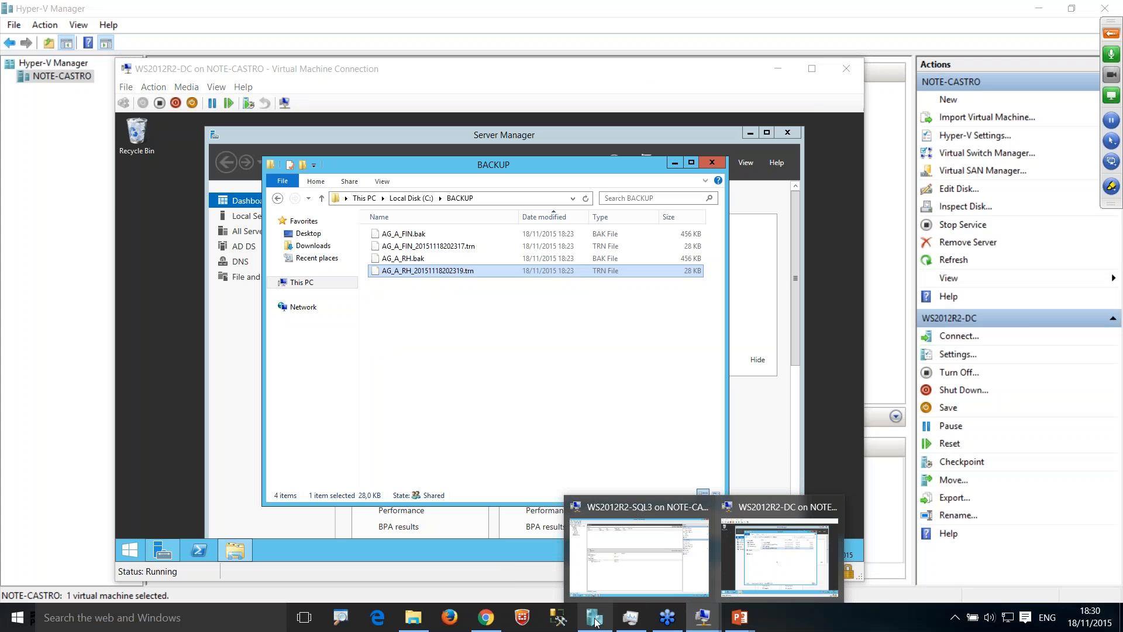
click(595, 617)
click(228, 163)
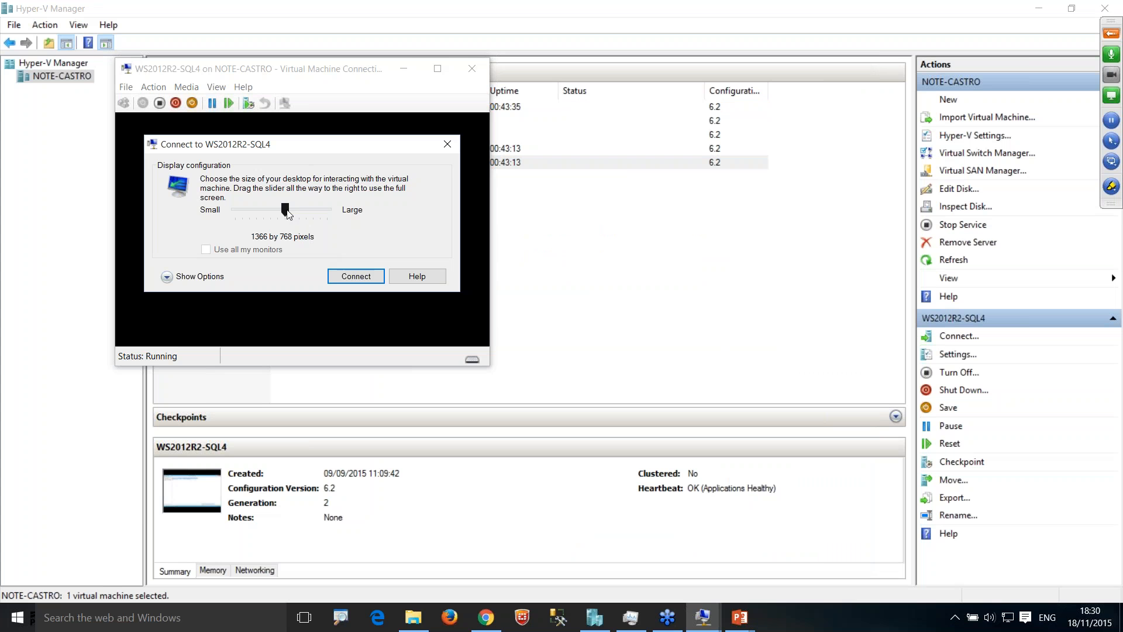
click(356, 277)
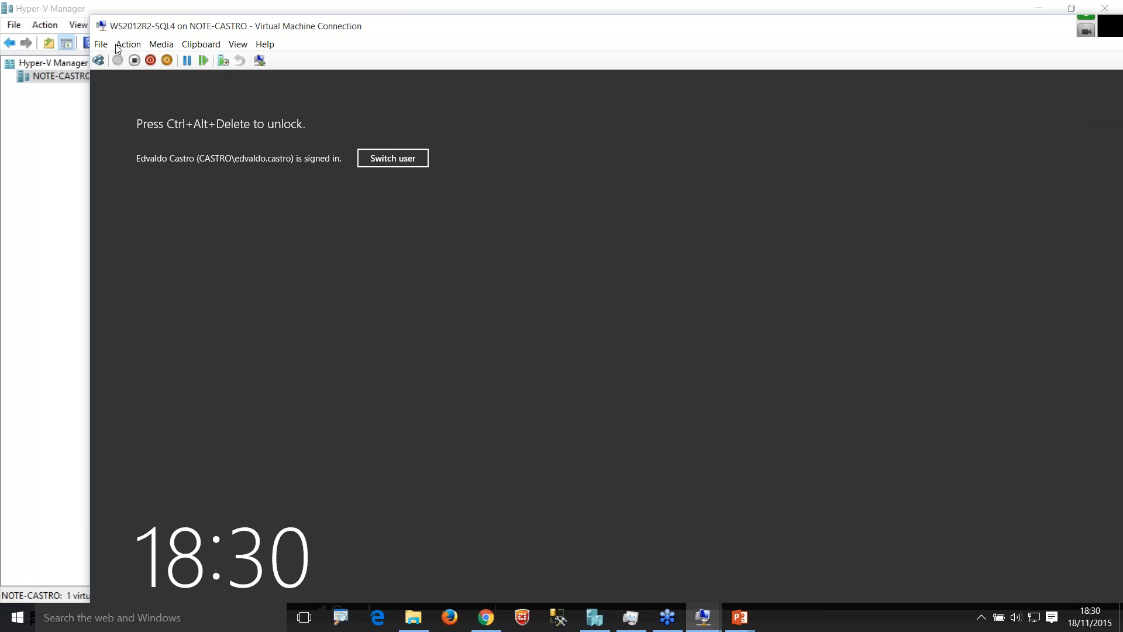
click(100, 62)
click(102, 62)
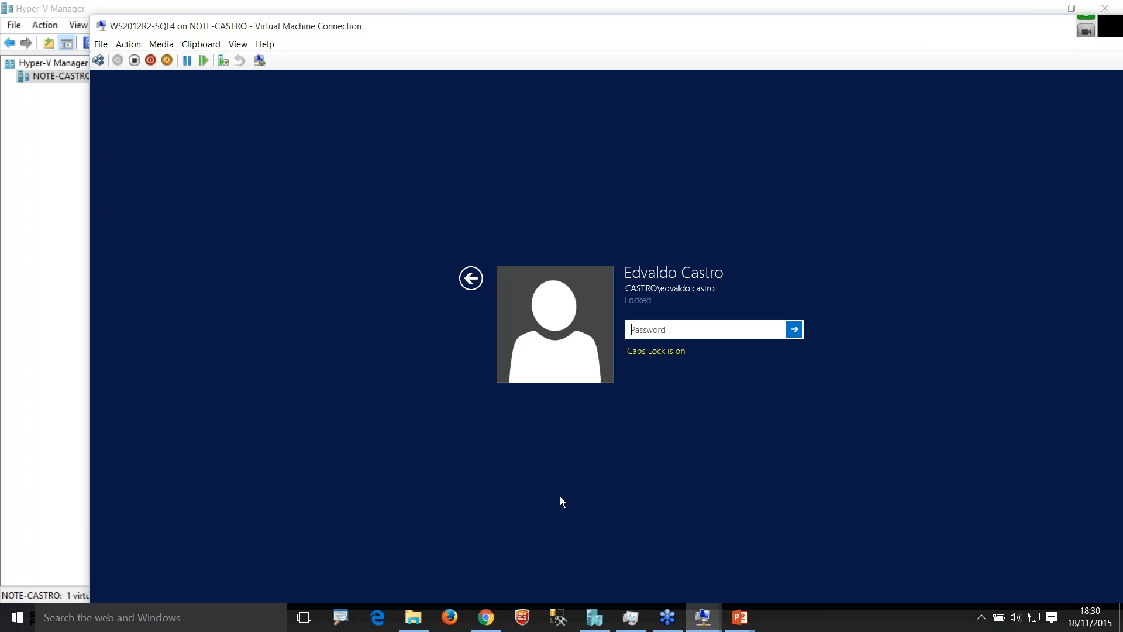
Step: Try to unlock the WS2012R2-SQL4 session by entering the account password
key(Caps_Lock)
text(•••••••••)
key(Return)
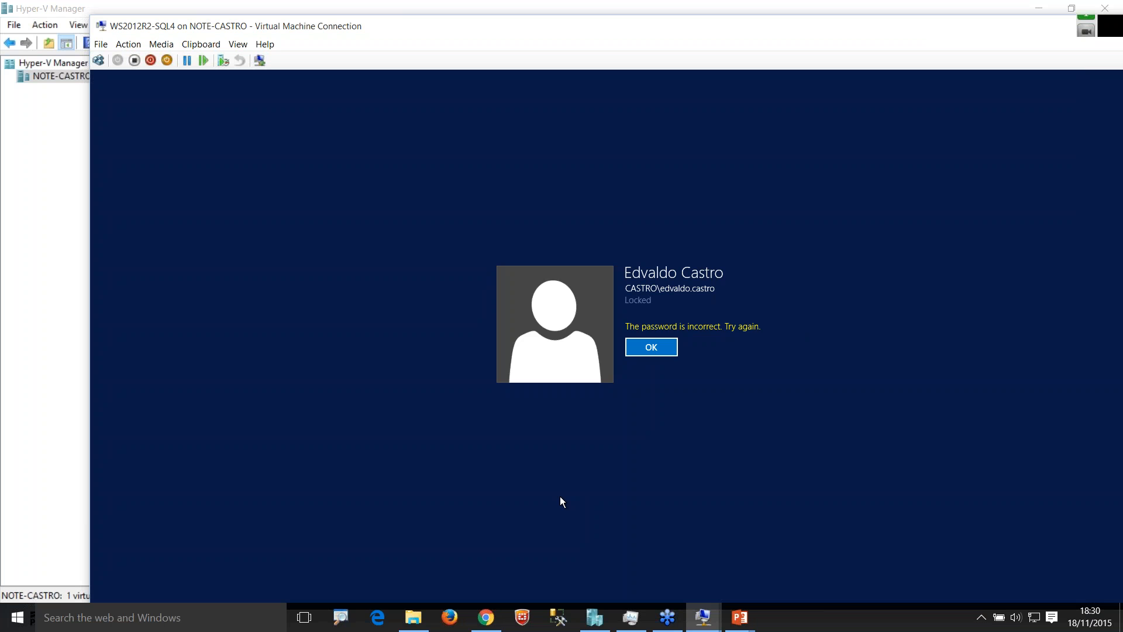
key(Return)
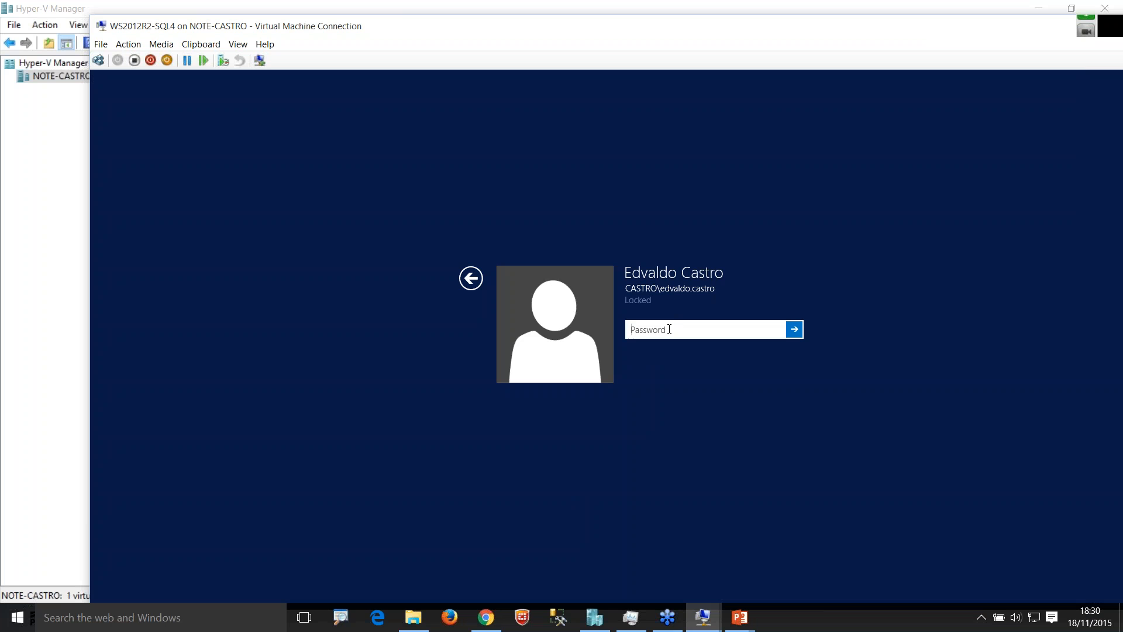
Step: Enter the account password again to sign in to WS2012R2-SQL4
key(Caps_Lock)
text(•••••••••)
key(Return)
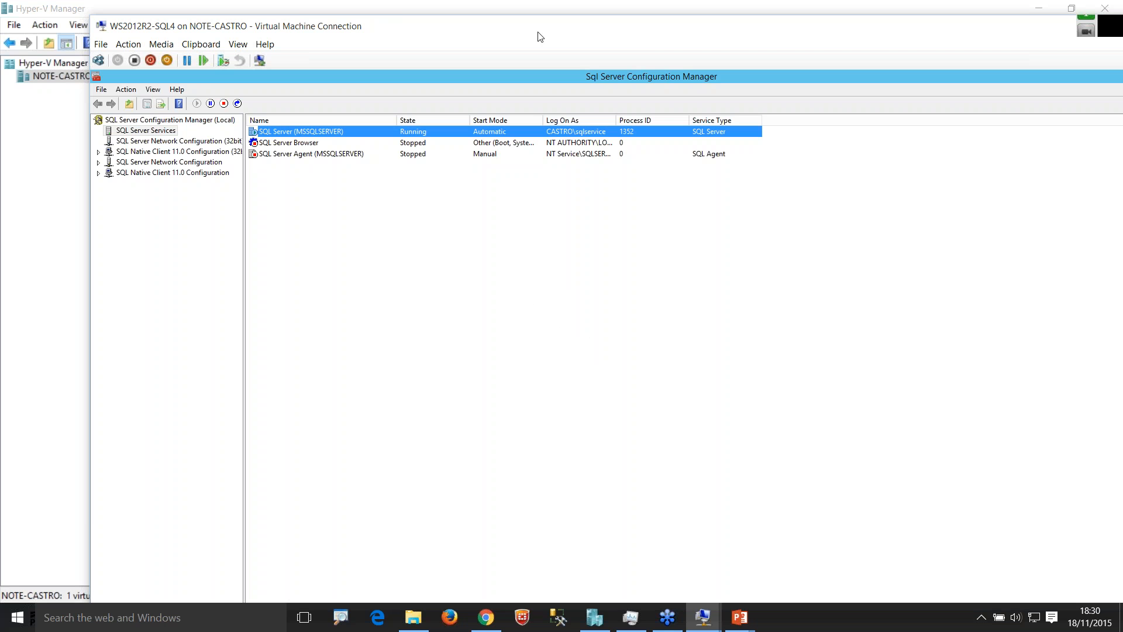
Step: Show WS2012R2-SQL4 full screen and check the AlwaysOn High Availability setting of the SQL Server (MSSQLSERVER) service
double_click(538, 33)
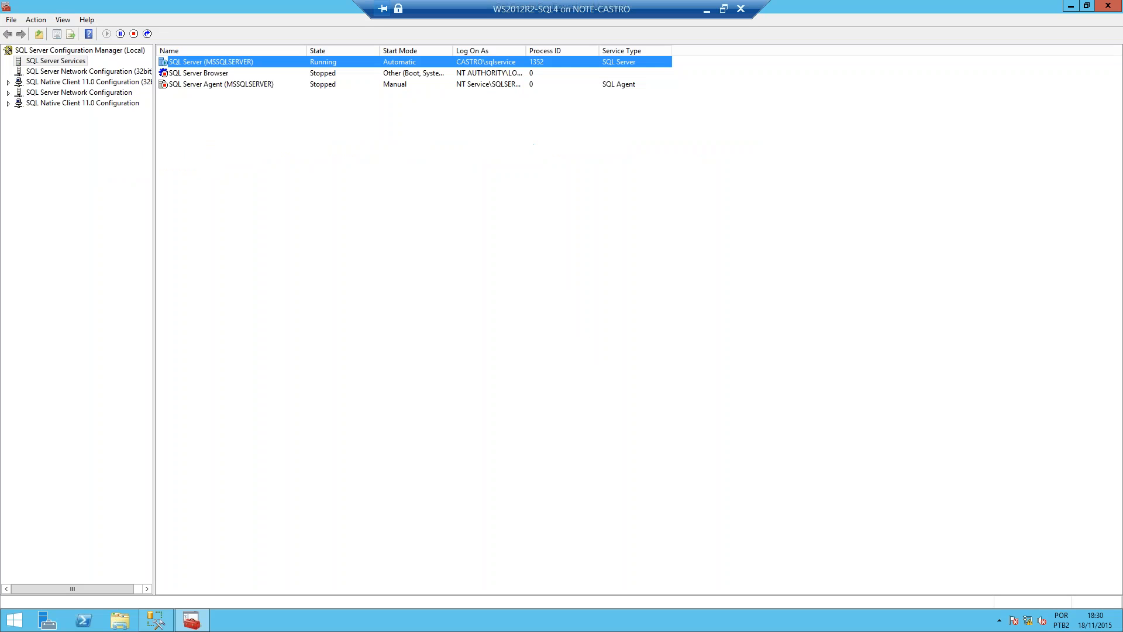
double_click(193, 62)
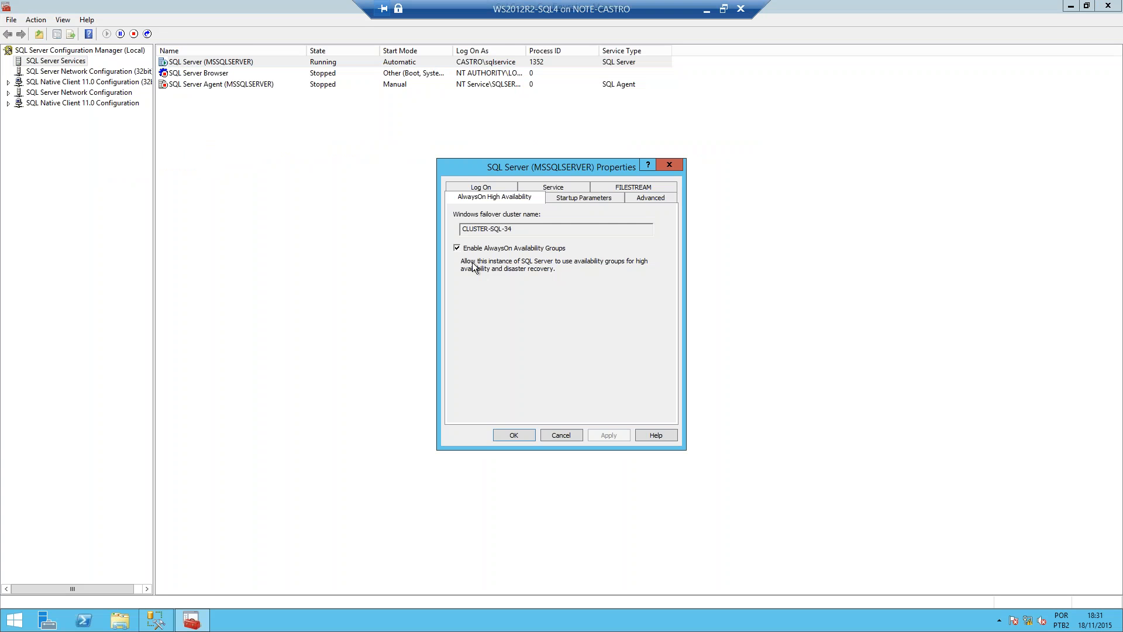
click(559, 437)
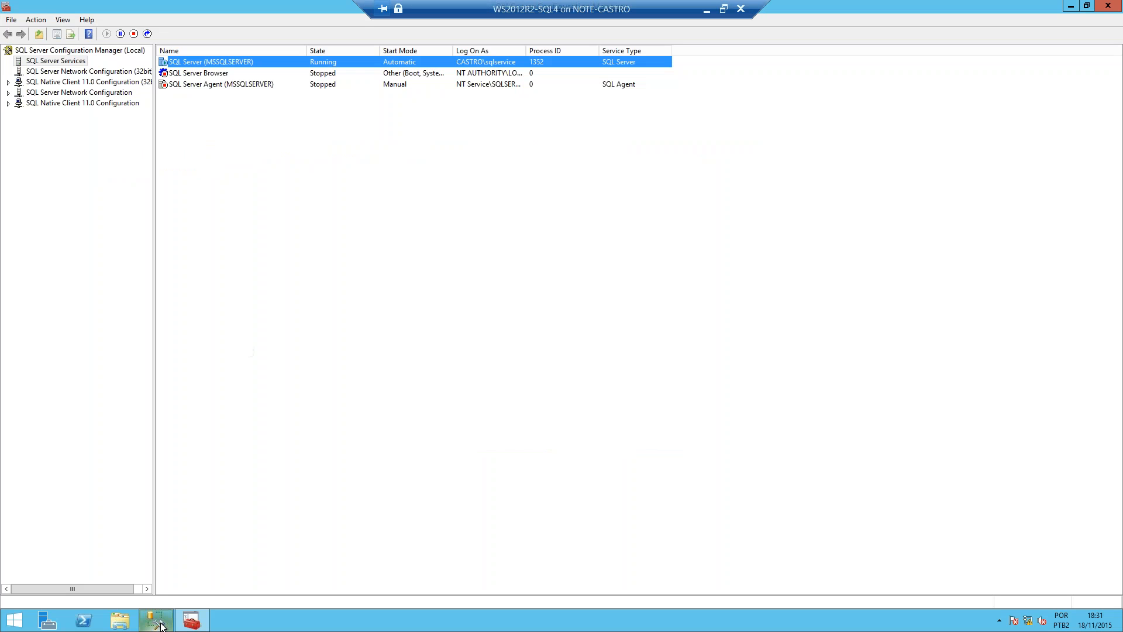
Step: Switch to SQL Server Management Studio on WS2012R2-SQL4 and disconnect the WS2012R2-SQL3 server from Object Explorer
click(158, 621)
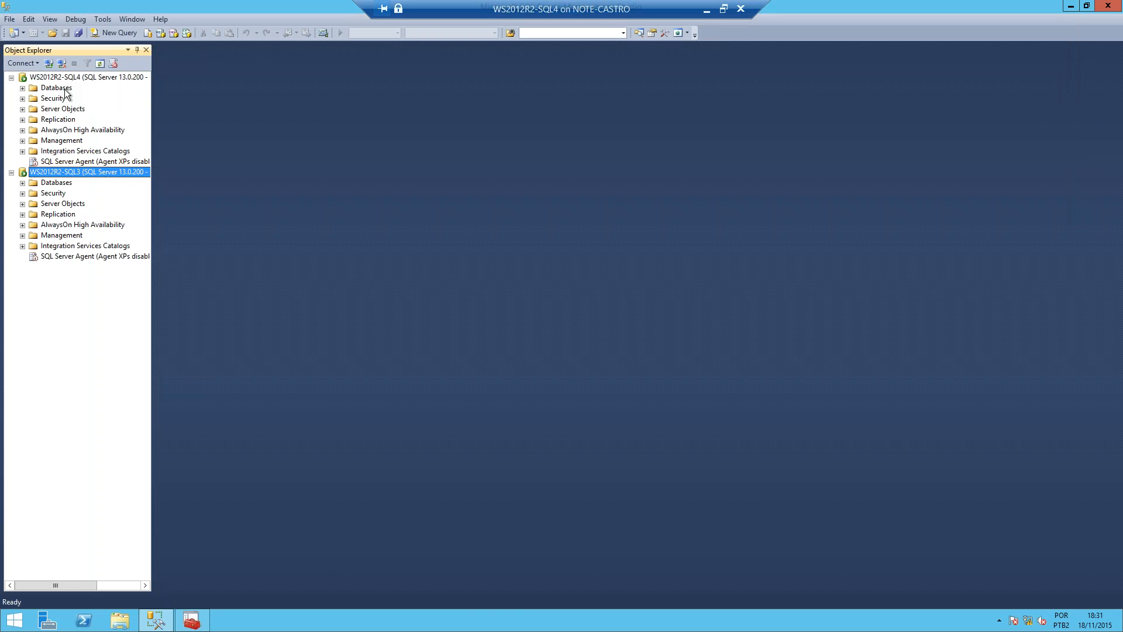
click(61, 65)
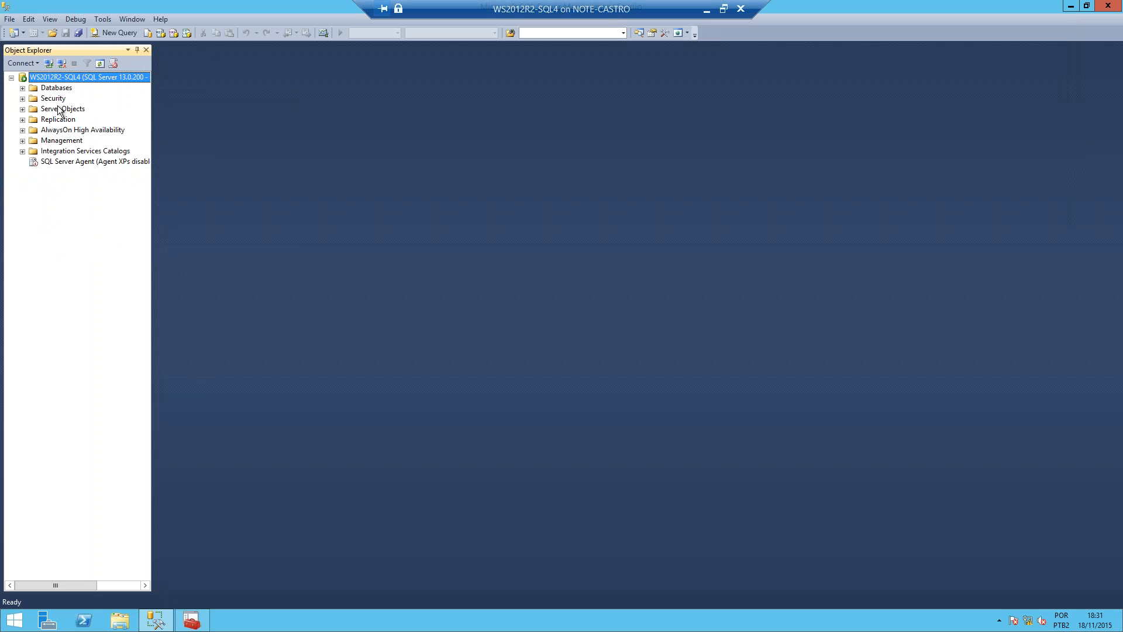
Step: Open AG_B.sql from the Desktop folder for editing in Notepad and select the entire script
click(125, 616)
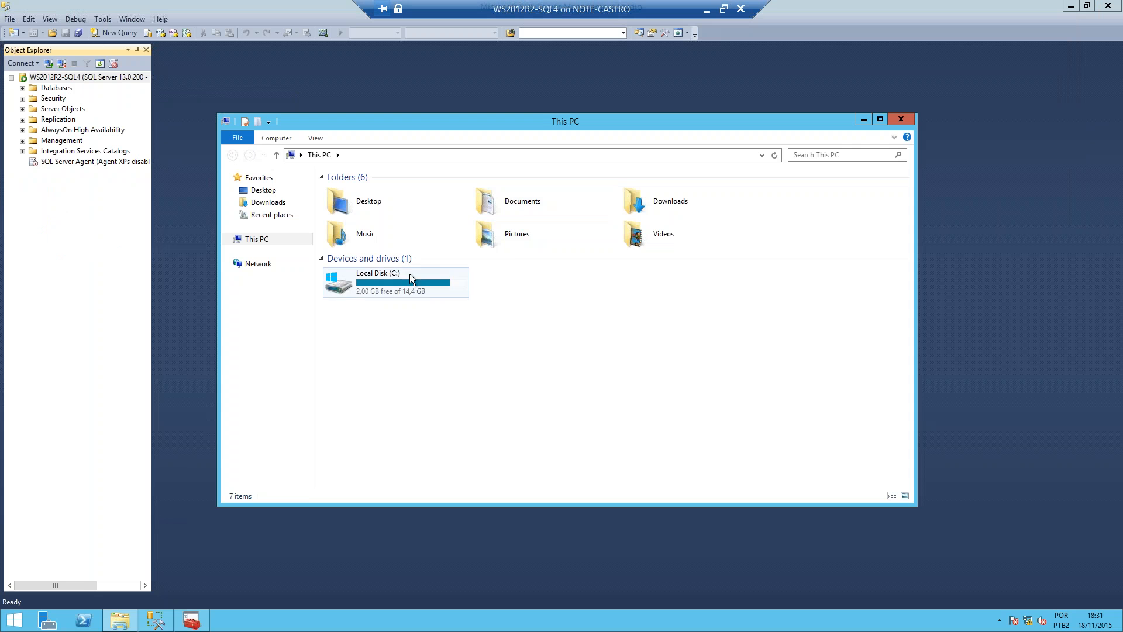
click(264, 192)
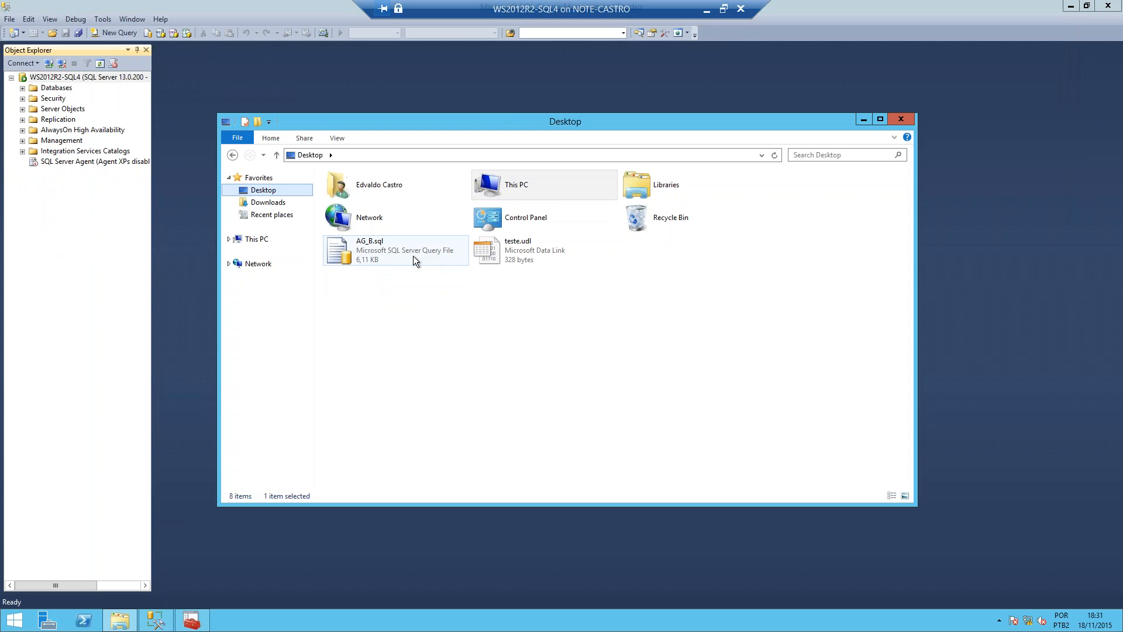
click(372, 252)
right_click(365, 250)
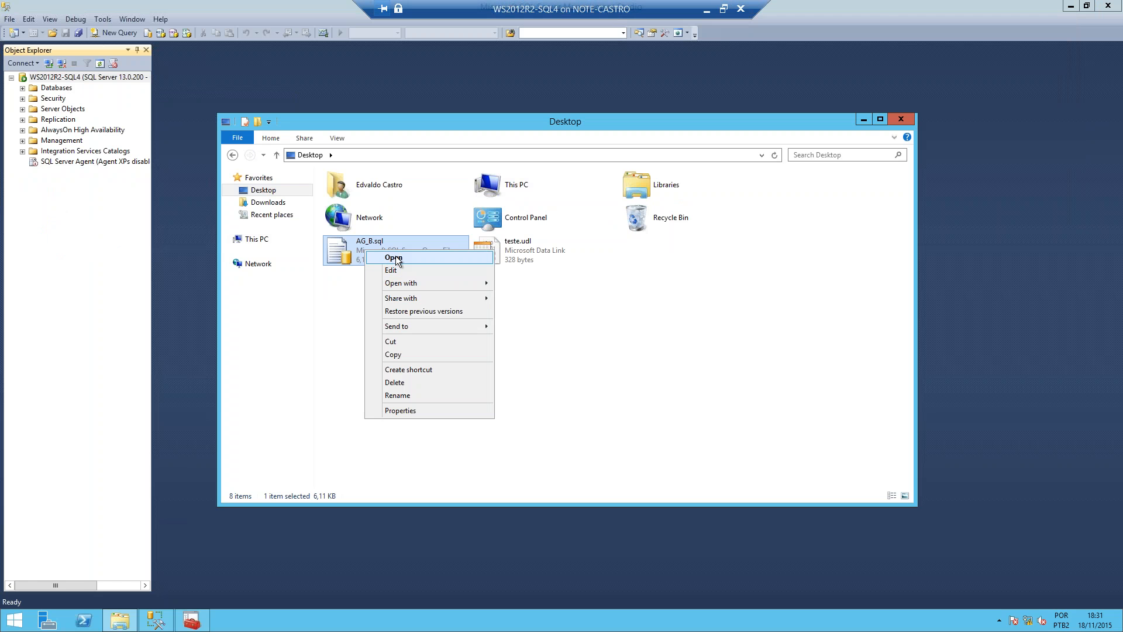
click(395, 272)
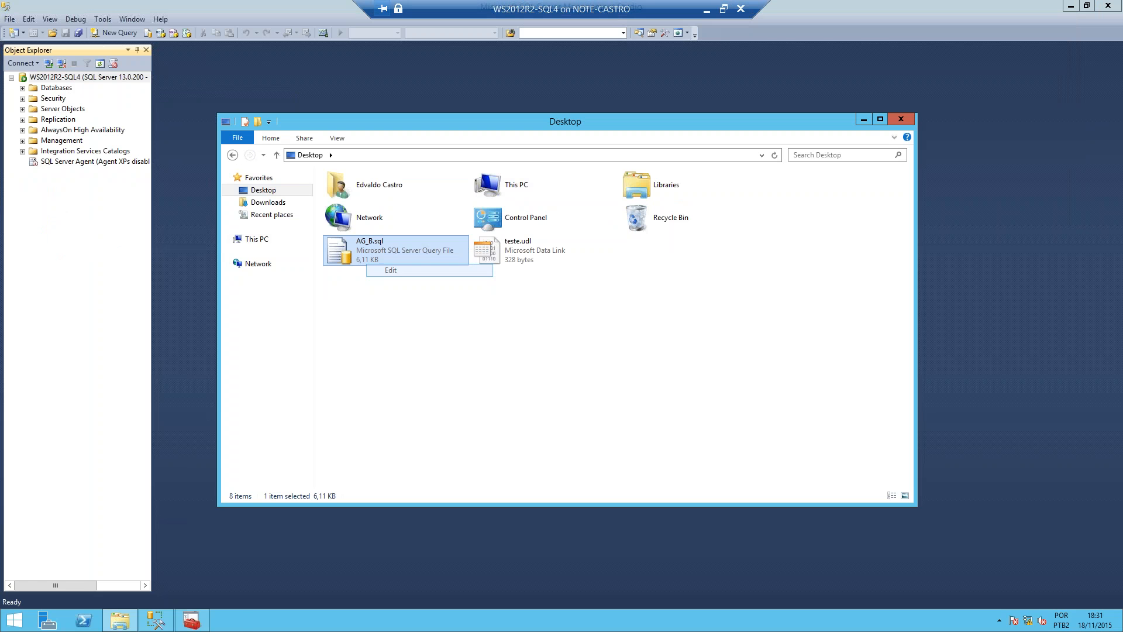
key(ctrl+a)
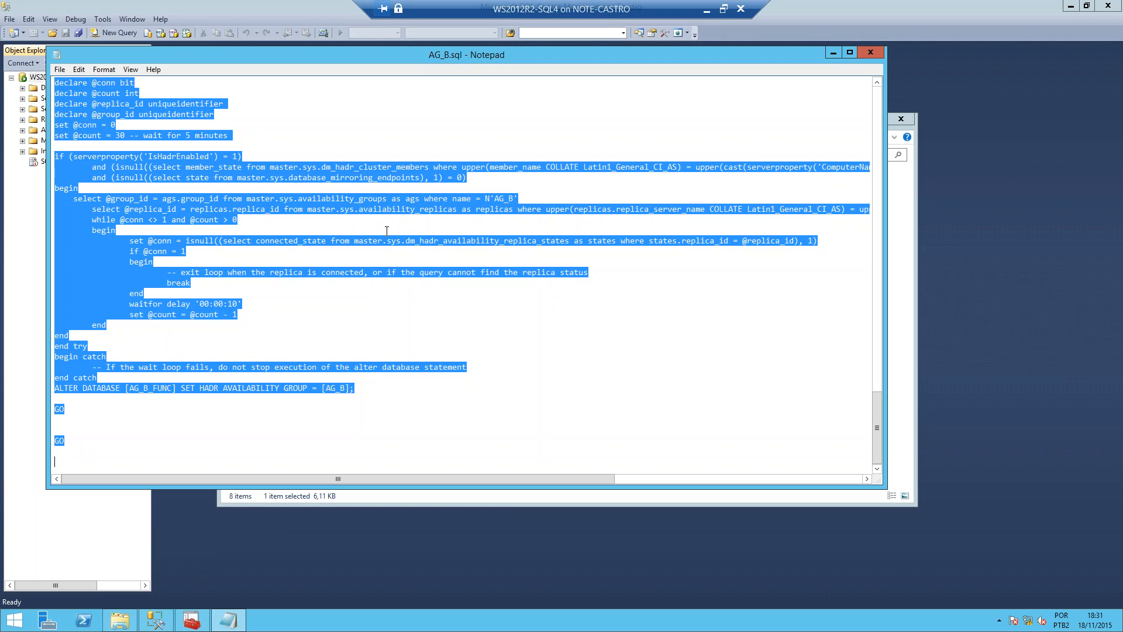
Step: Switch to SQL Server Management Studio, open a new query on WS2012R2-SQL4 and expand AlwaysOn High Availability to select availability group AG_A
click(157, 625)
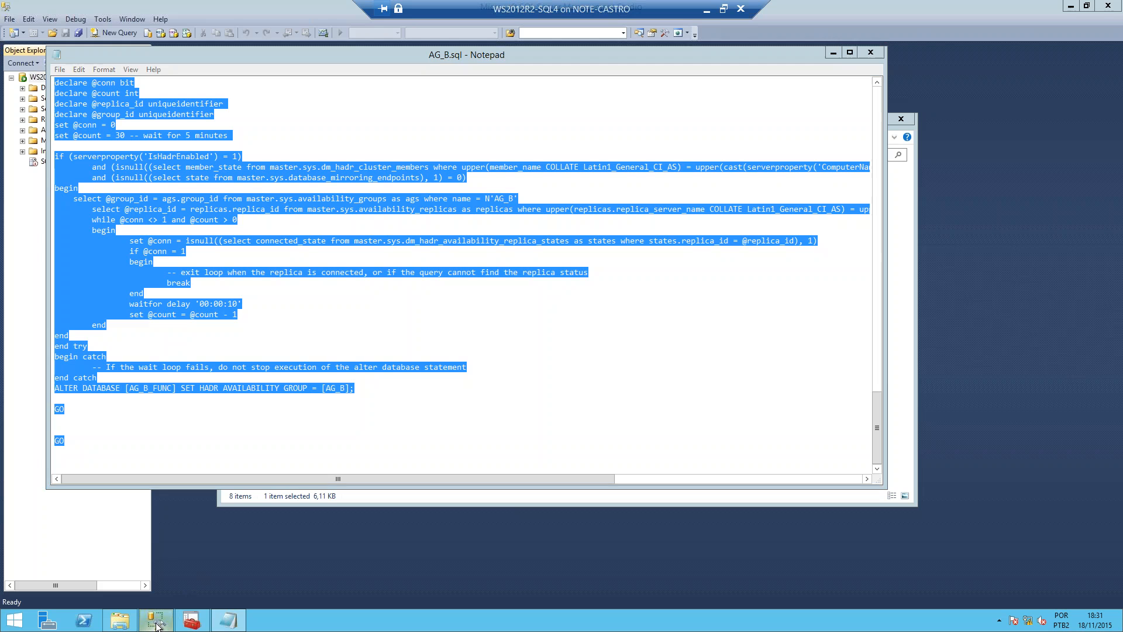
click(120, 33)
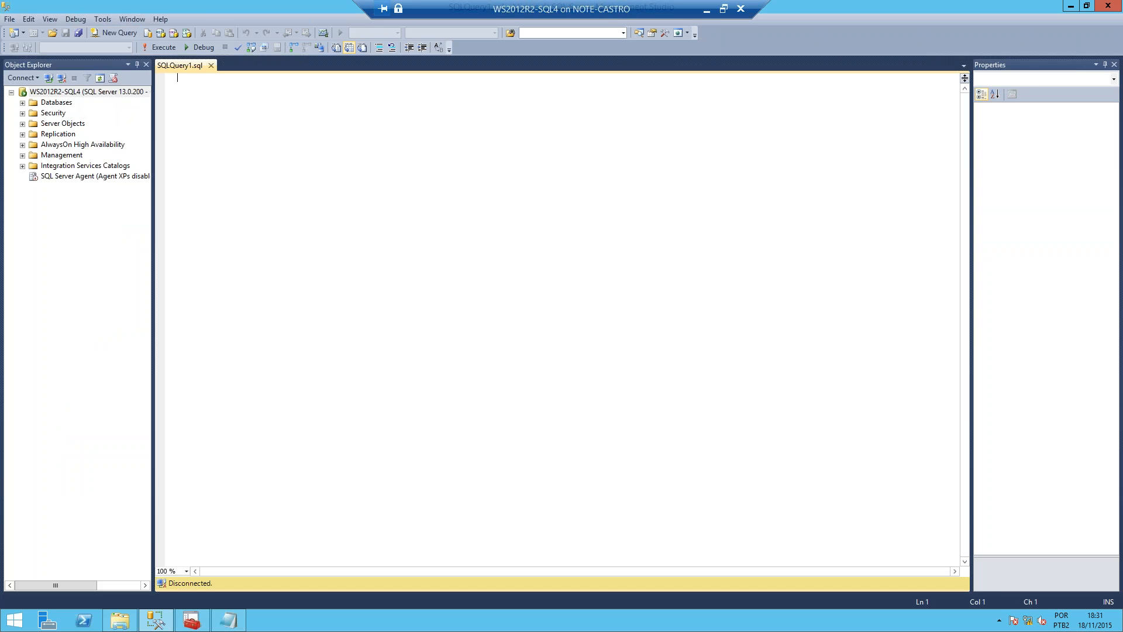
click(23, 134)
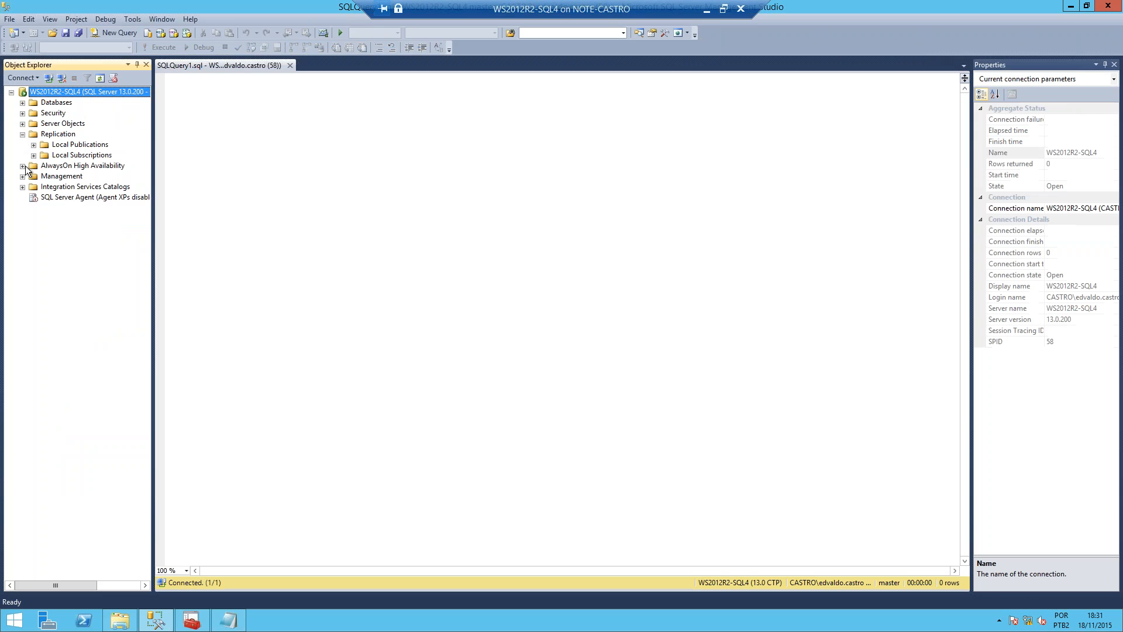
click(23, 166)
click(33, 176)
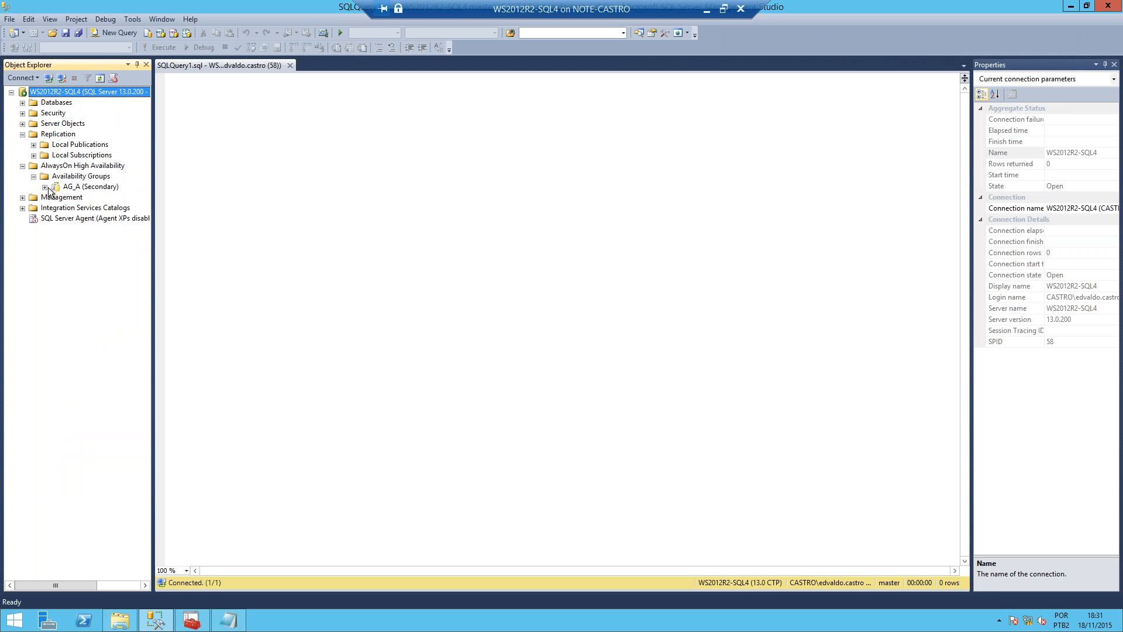
click(100, 187)
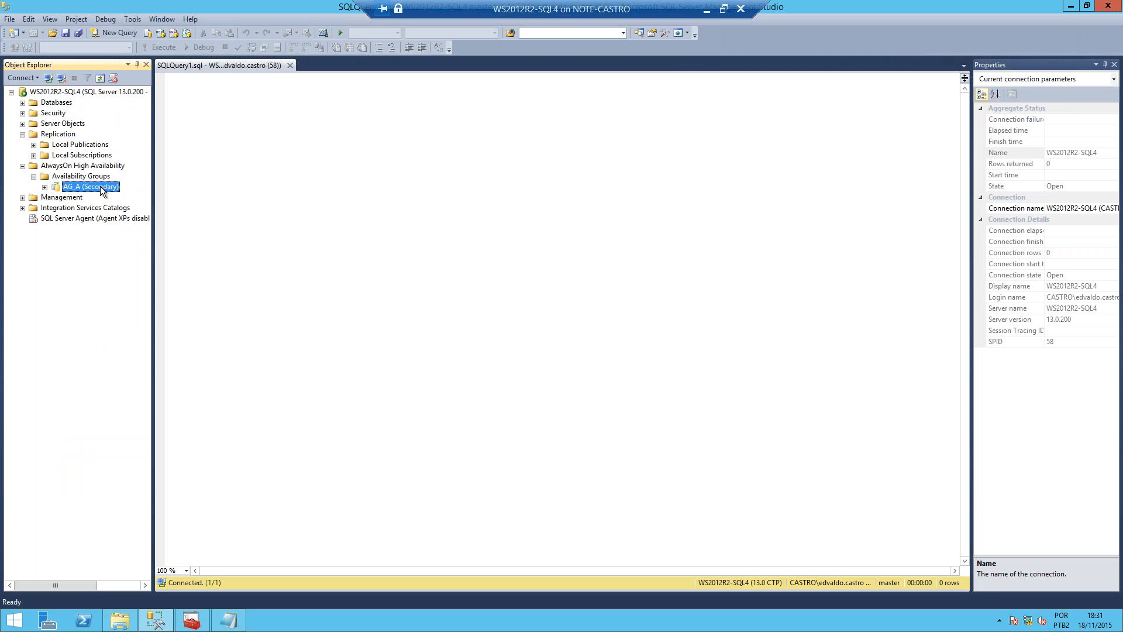
Step: Paste the copied AG_B script into the empty query
right_click(347, 160)
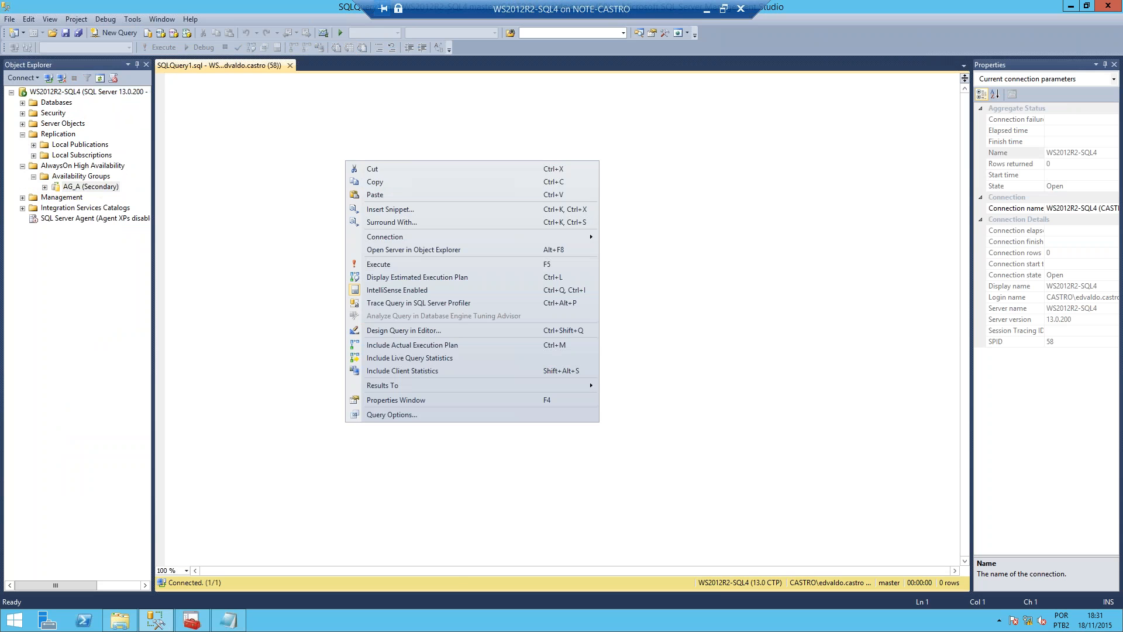
click(401, 195)
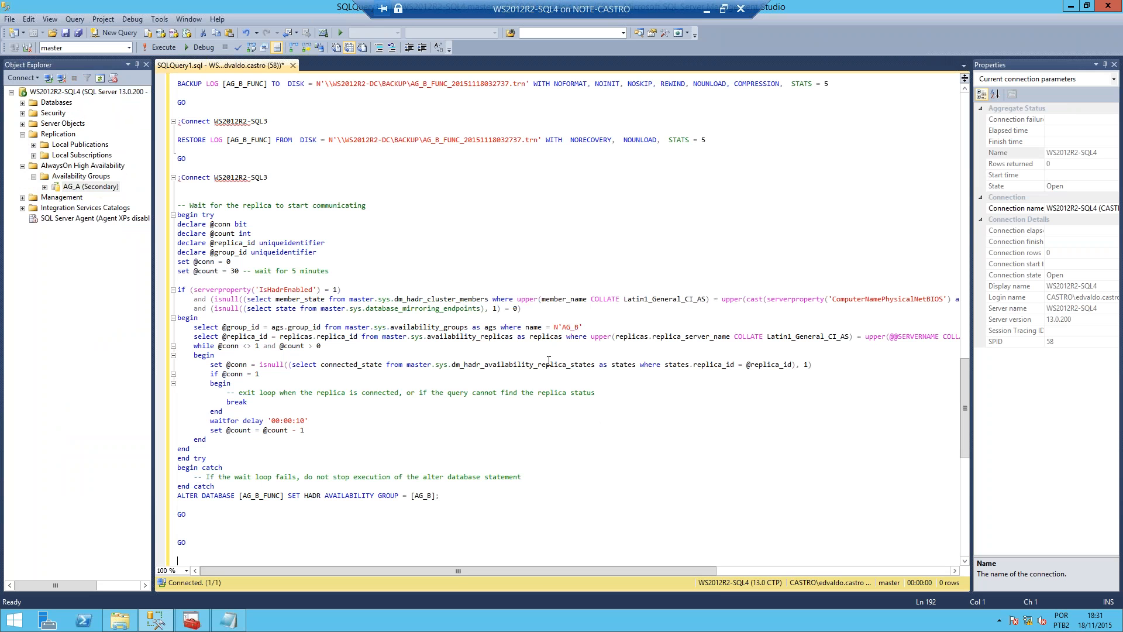
Step: Review the AG_B script's availability group creation, APP_B listener, and AG_B_CLIENTES backup, restore and replica wait statements
scroll(504, 348, up, 17)
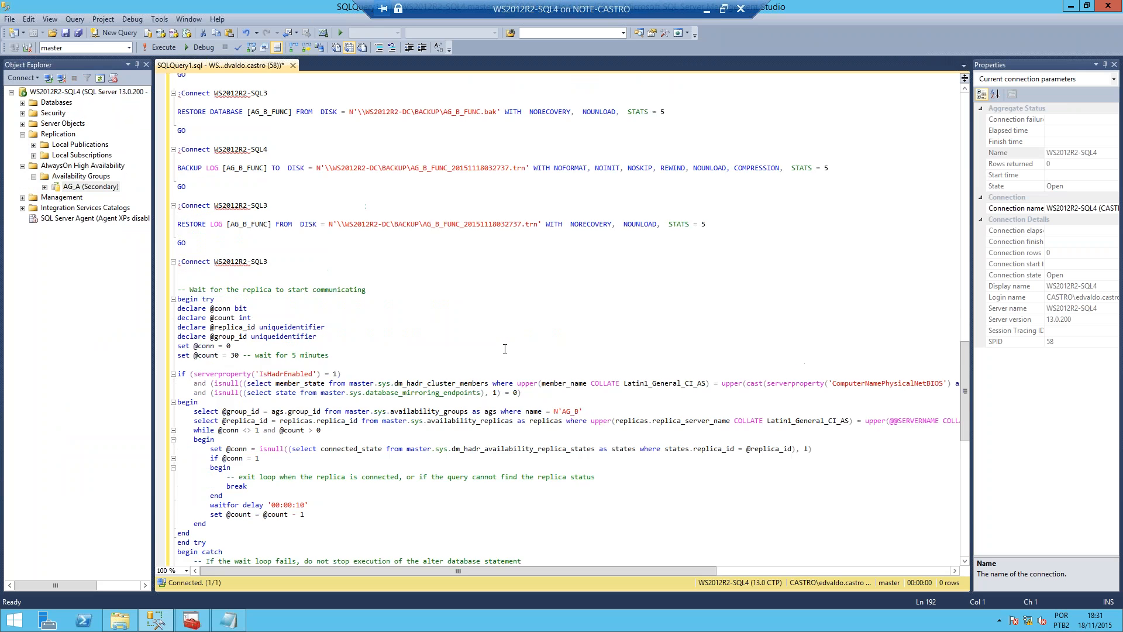
scroll(505, 349, up, 14)
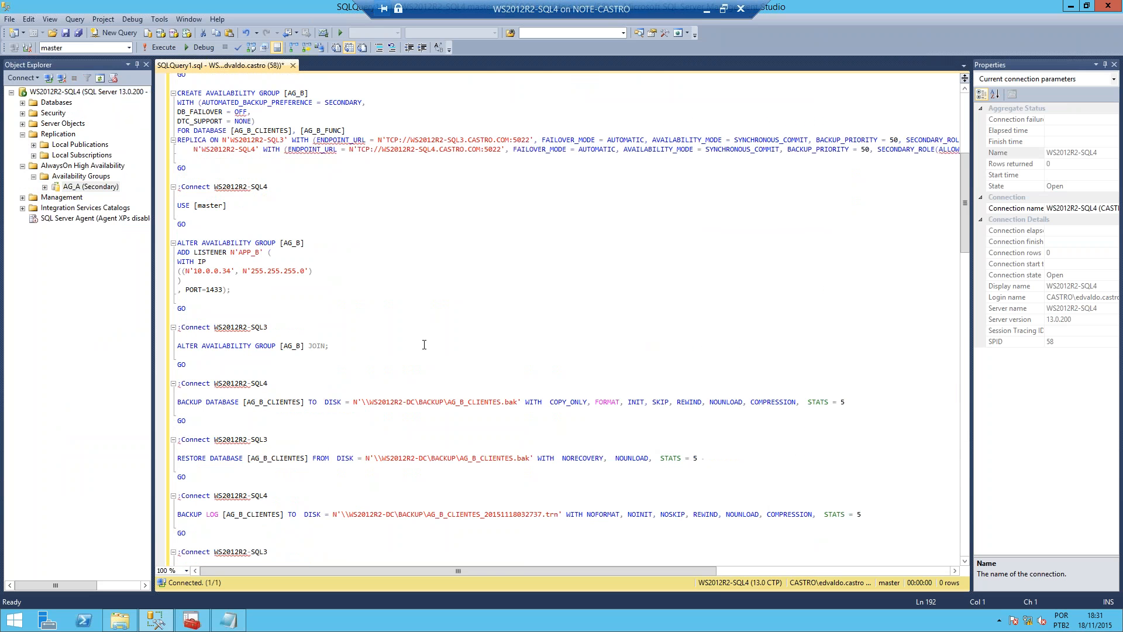
scroll(424, 344, down, 3)
drag(181, 308, 268, 331)
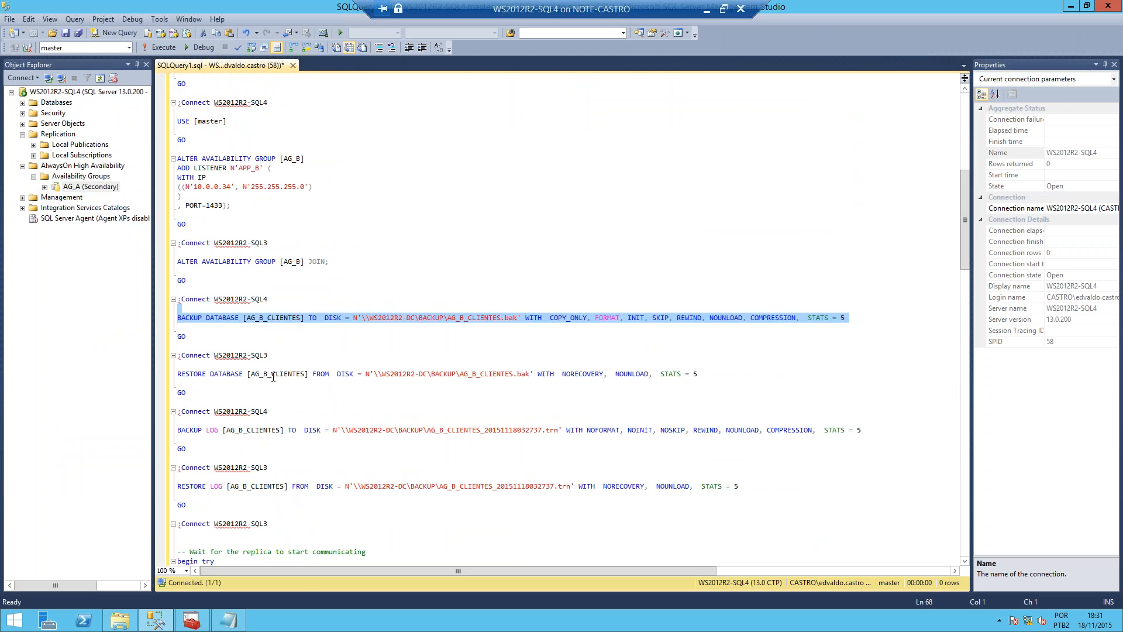
scroll(272, 374, down, 4)
scroll(273, 360, down, 7)
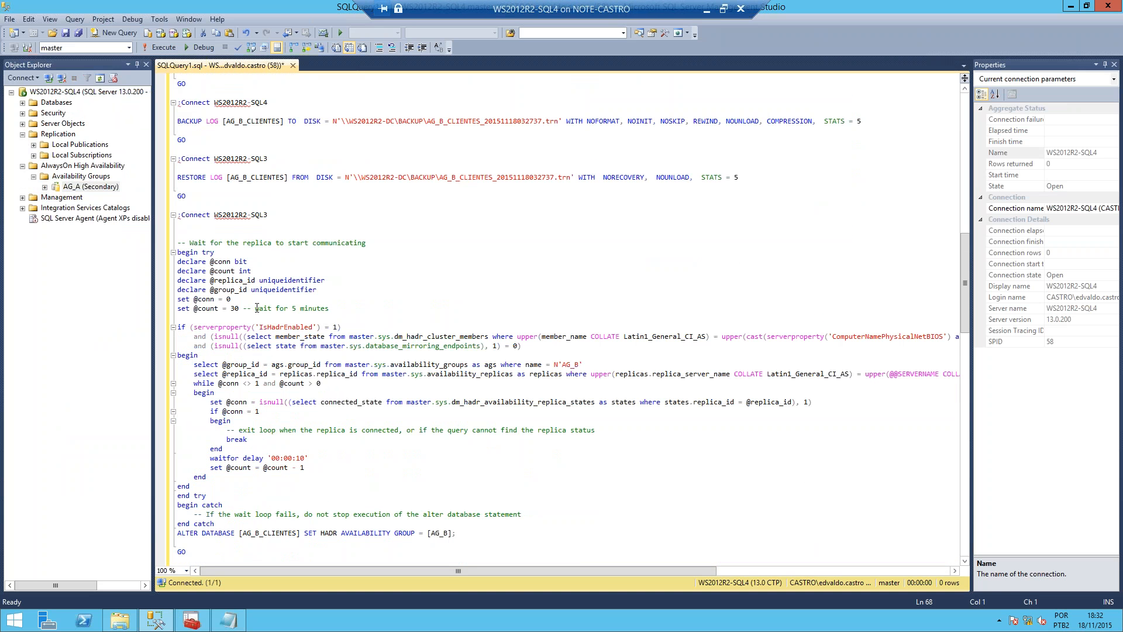
scroll(257, 308, up, 2)
scroll(257, 308, up, 5)
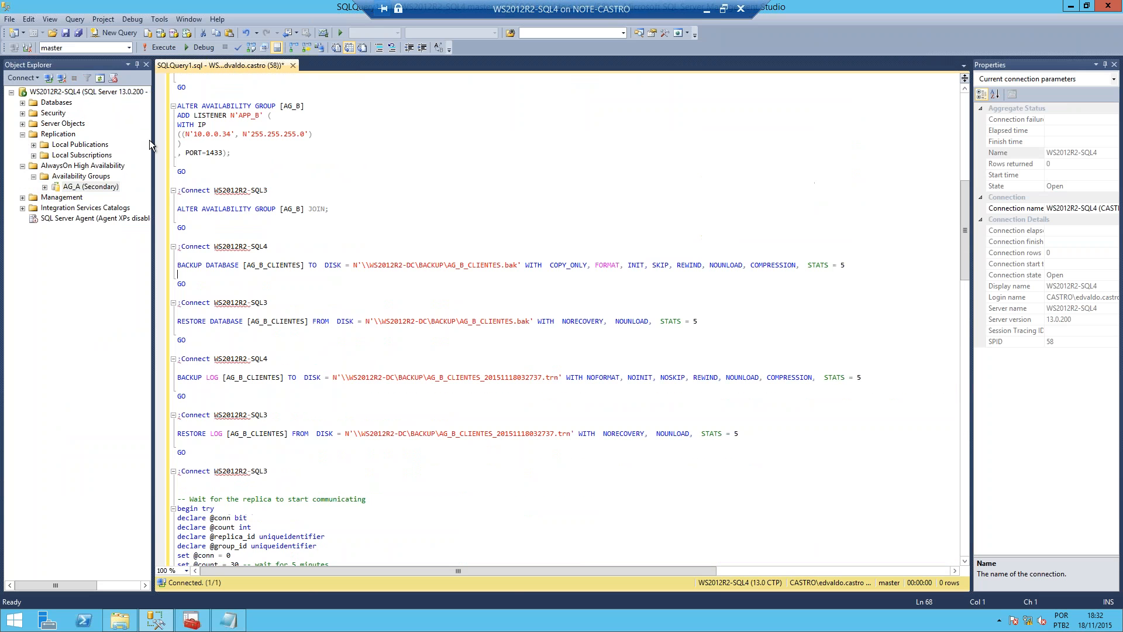
scroll(257, 307, up, 20)
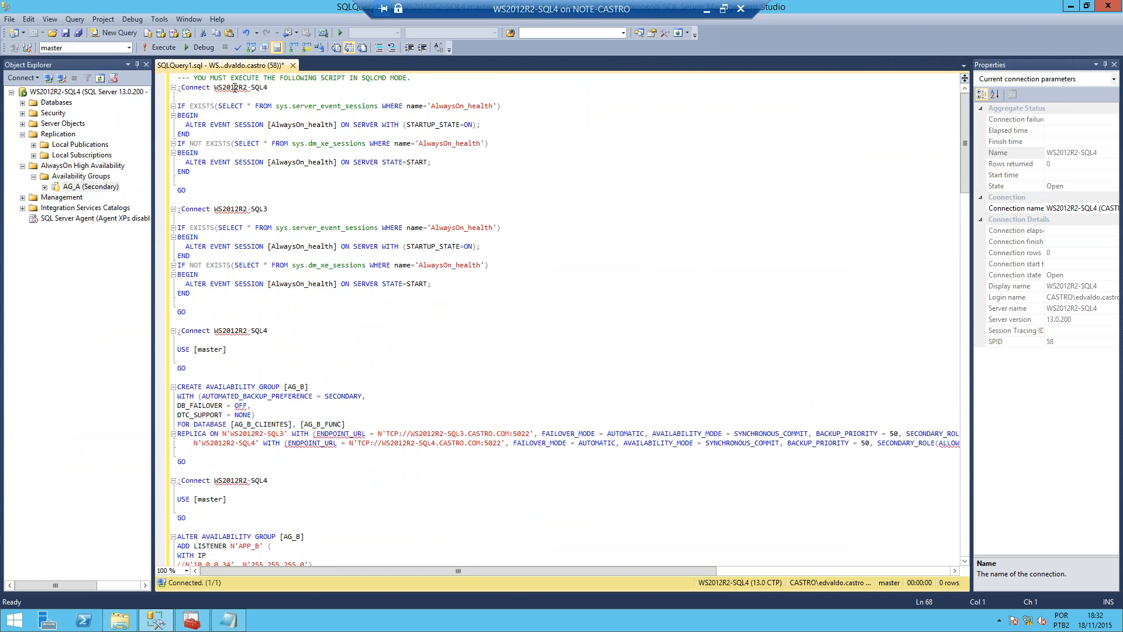
Step: Highlight the opening comment about the required execution mode and turn on SQLCMD Mode for the query
drag(194, 78, 407, 77)
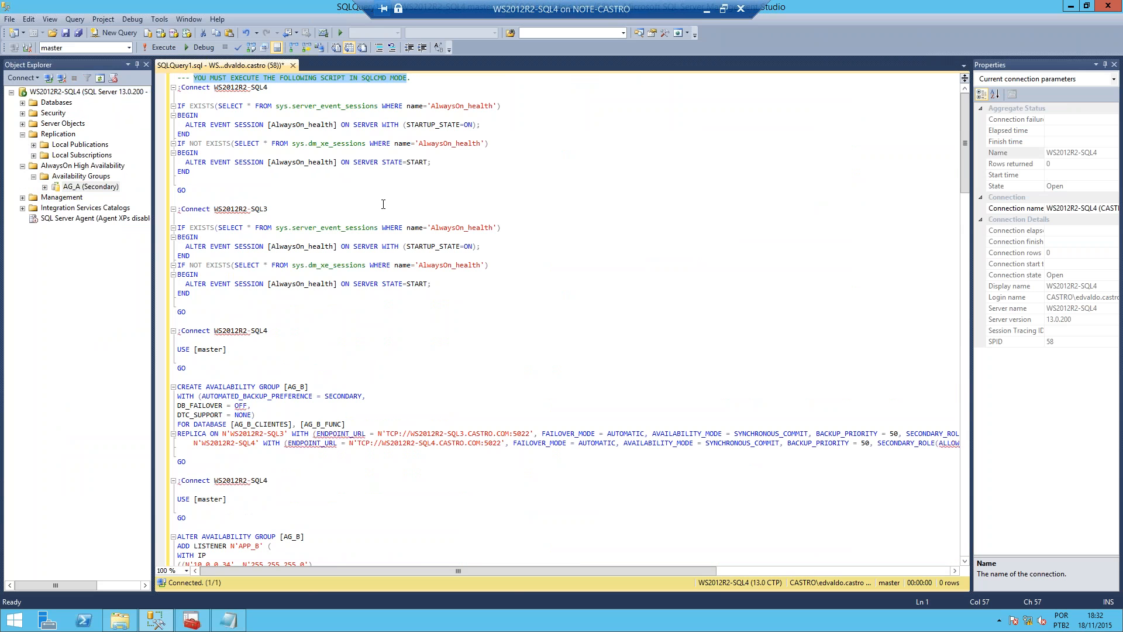
scroll(386, 207, up, 5)
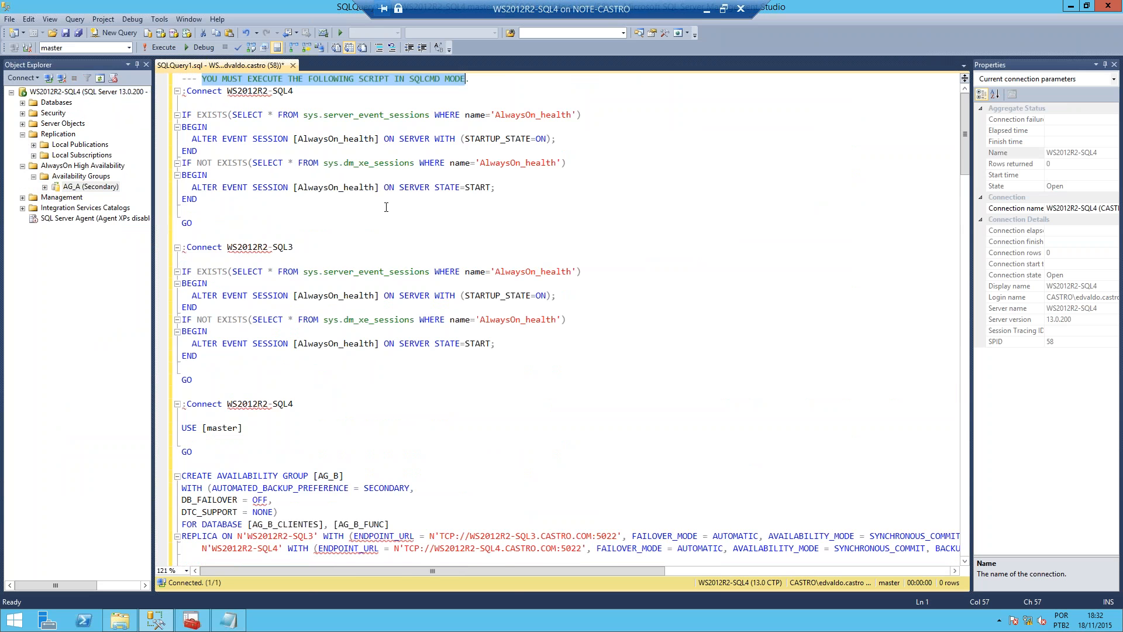
scroll(431, 233, up, 1)
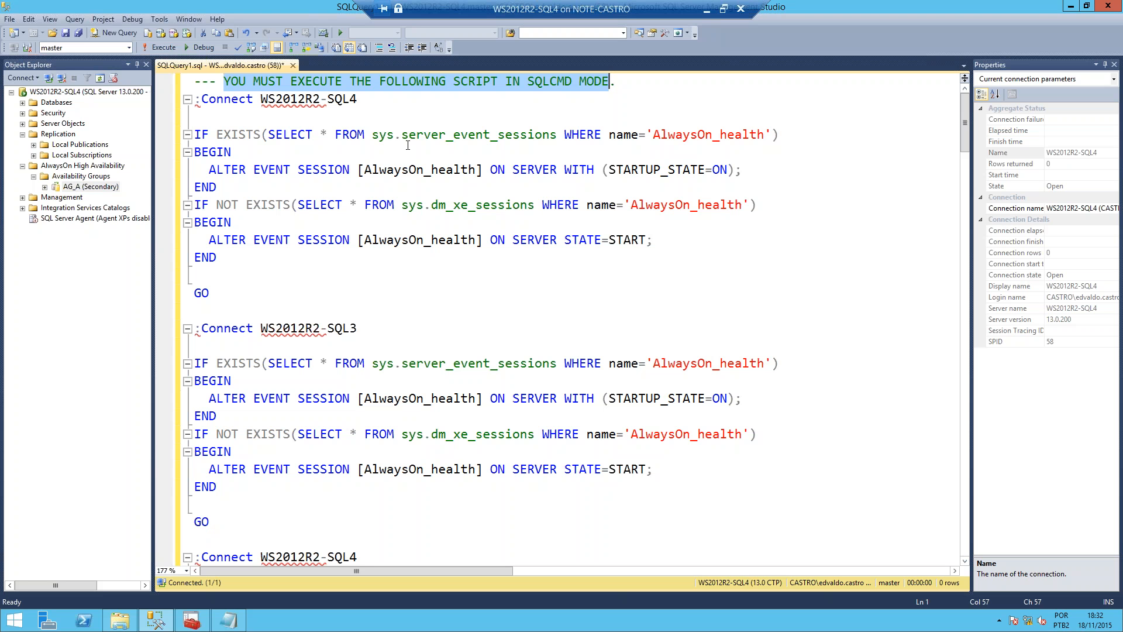
click(288, 111)
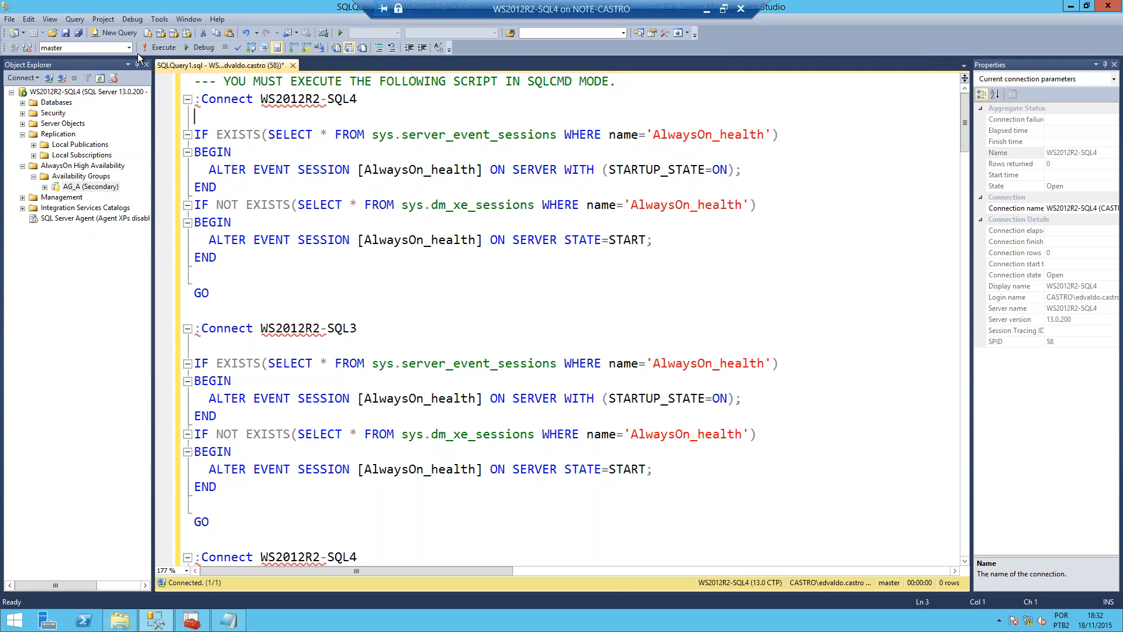
click(50, 20)
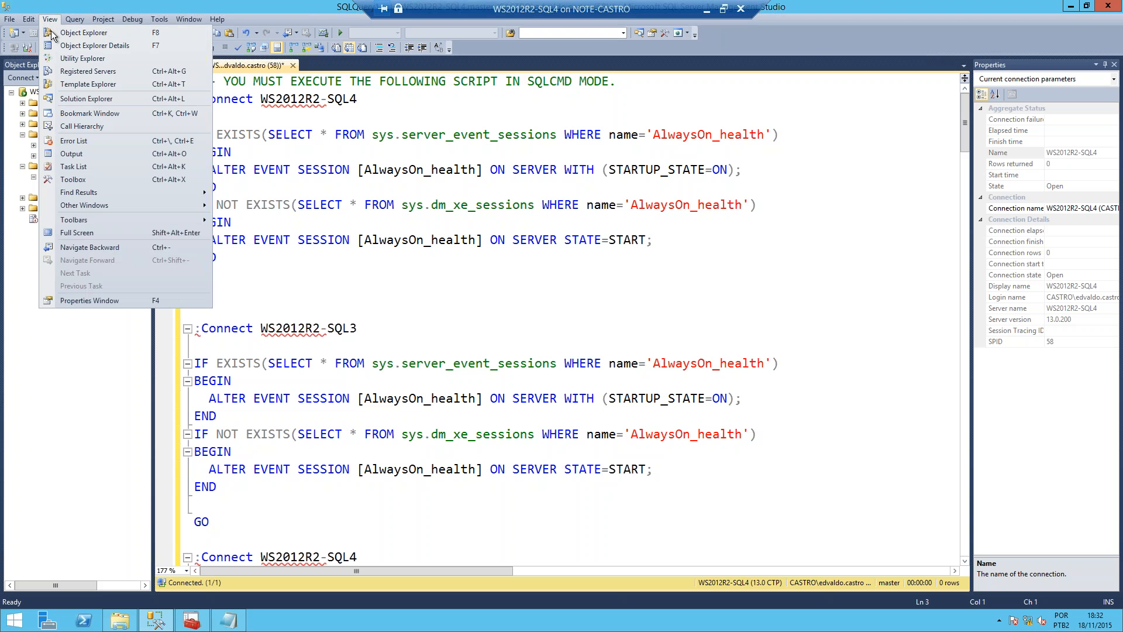
click(50, 19)
click(63, 21)
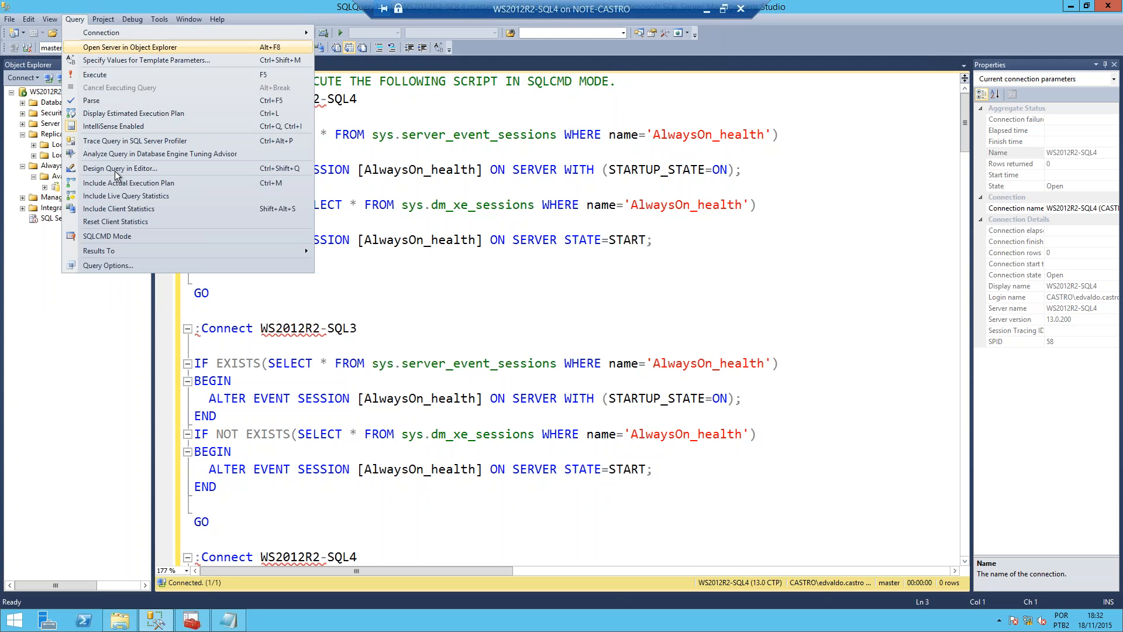
click(127, 237)
click(558, 216)
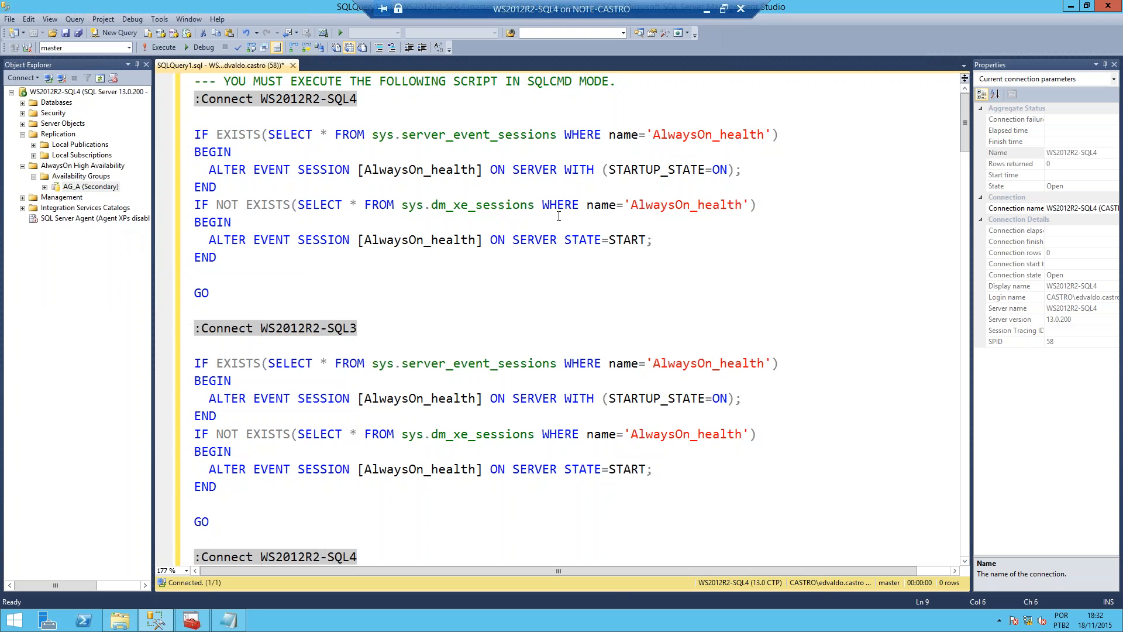
Step: Execute the AG_B script and enlarge the messages area to follow its progress
click(164, 49)
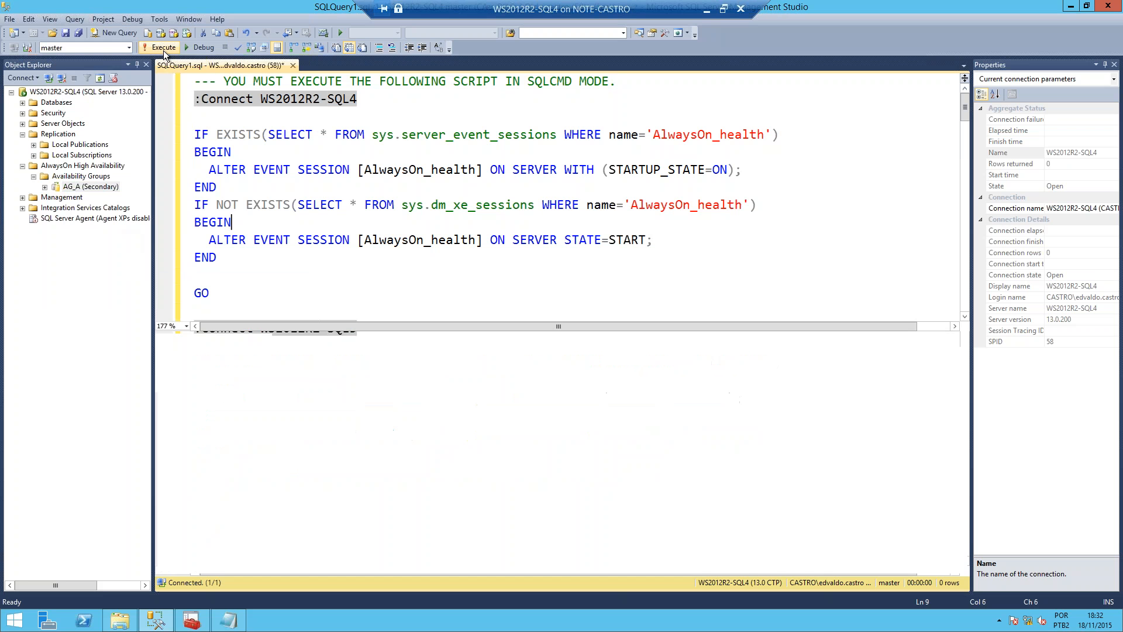
click(240, 344)
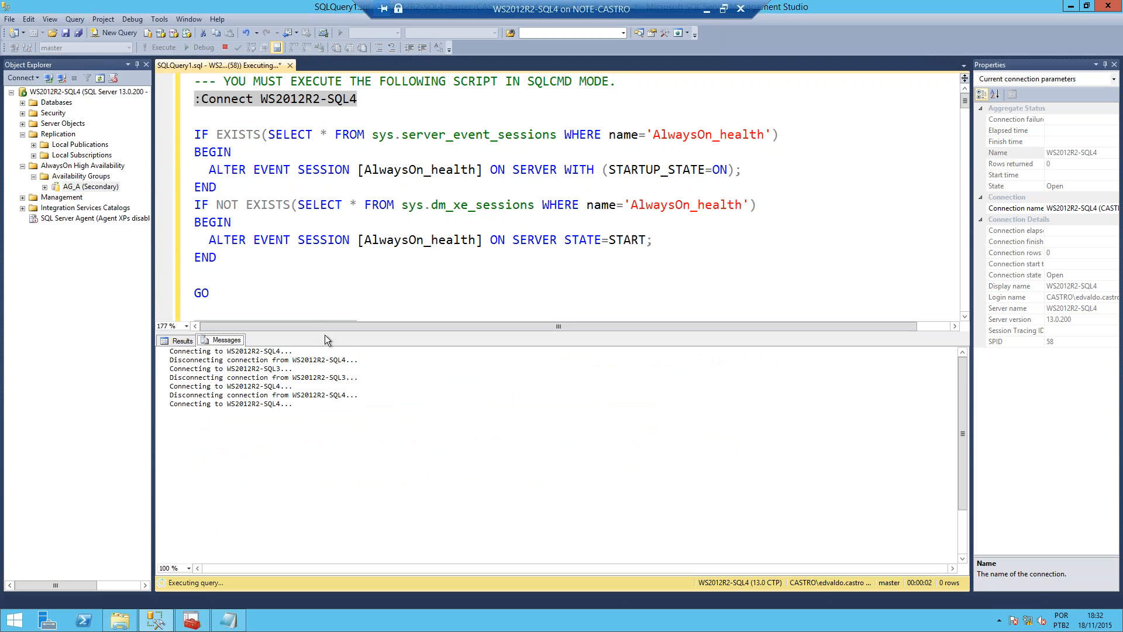
drag(325, 334, 344, 149)
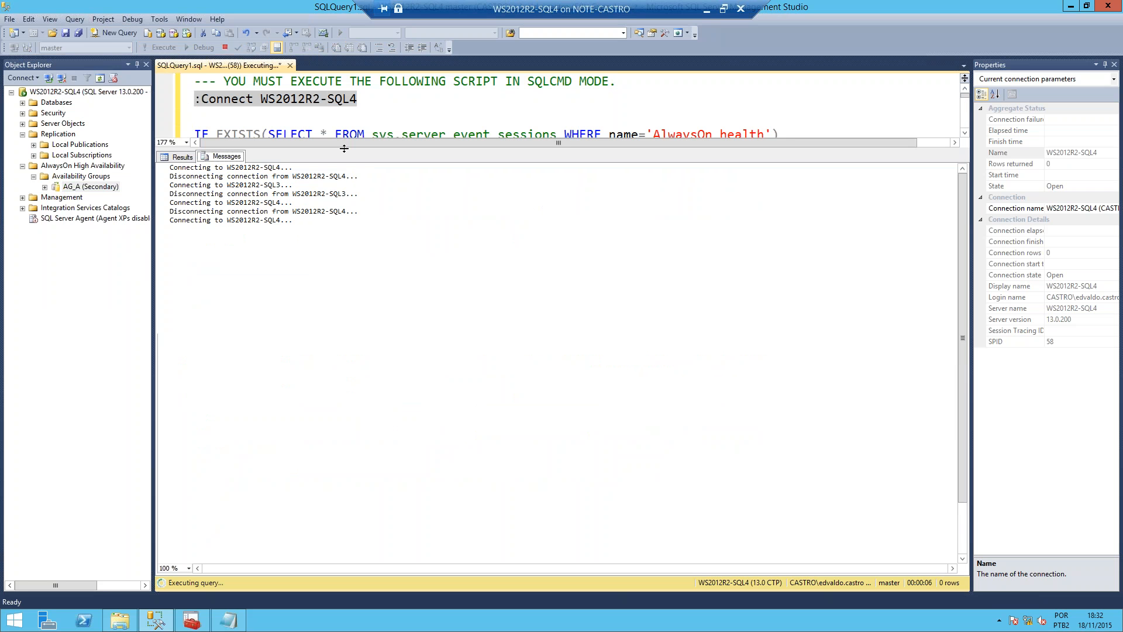
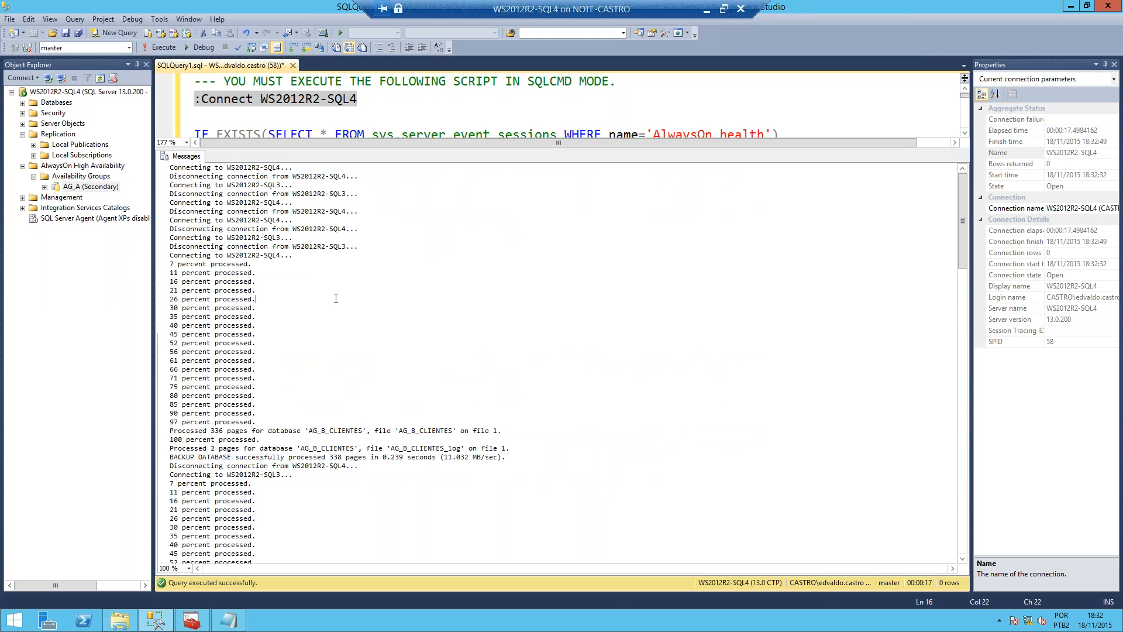
Step: Review the AG_B script's backup and restore messages through to the end, and hide the results area
scroll(379, 372, down, 19)
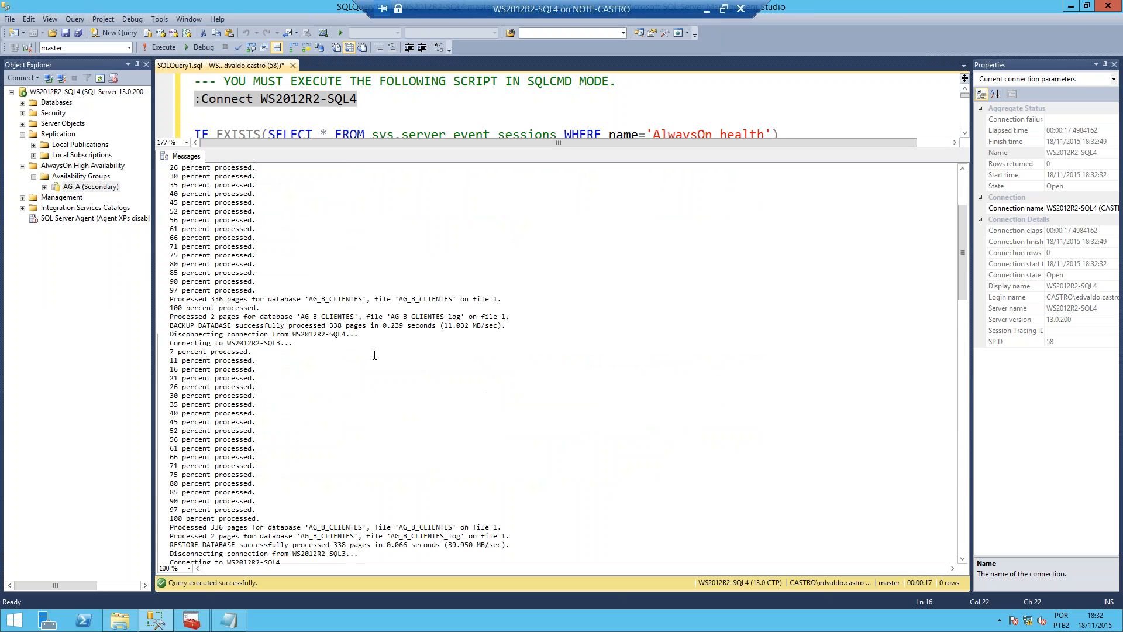
scroll(382, 363, down, 19)
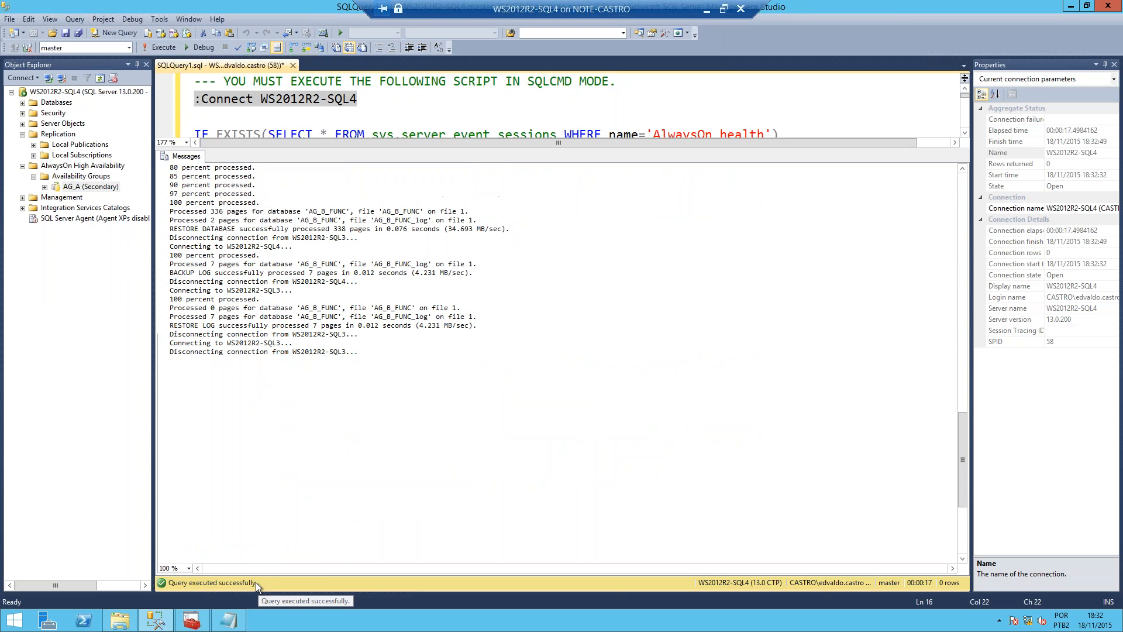
click(368, 299)
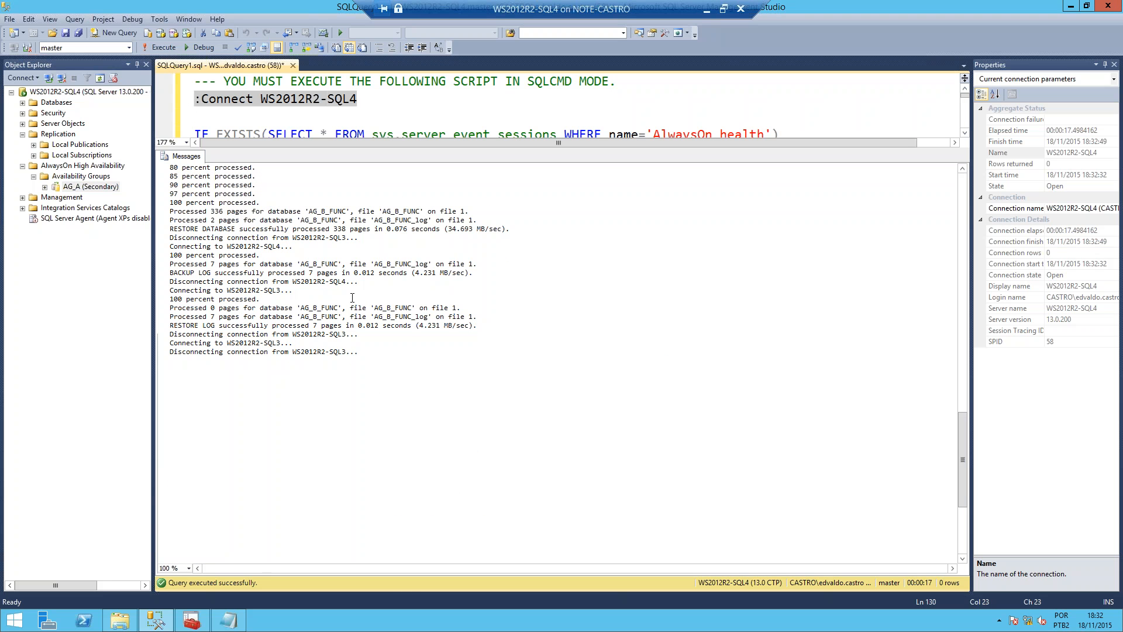
scroll(360, 254, up, 4)
click(279, 111)
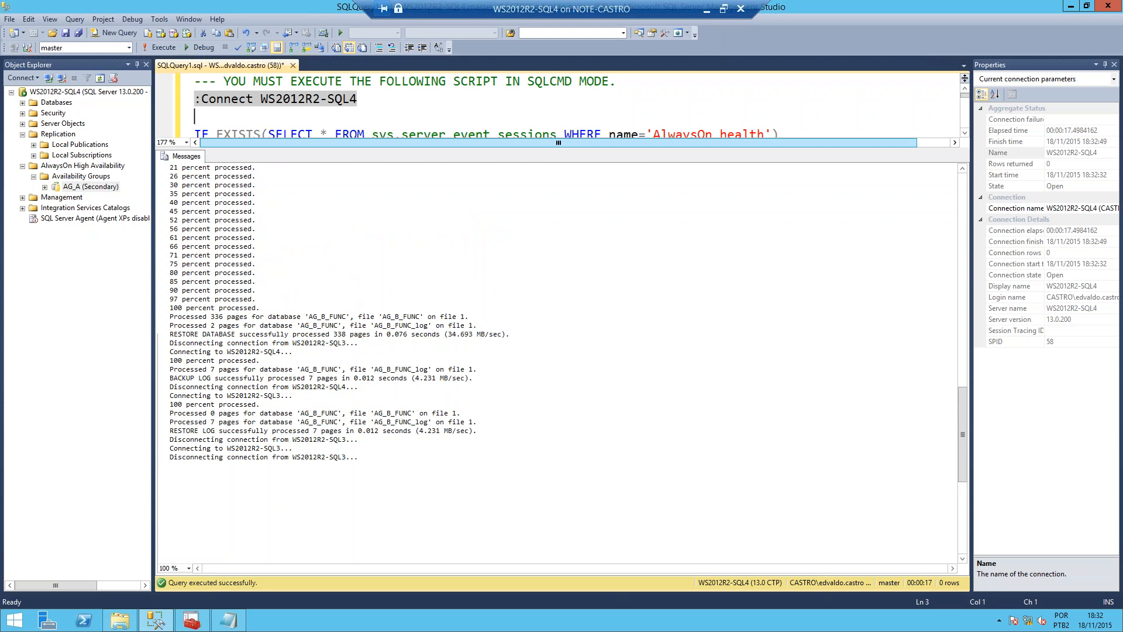
key(ctrl+r)
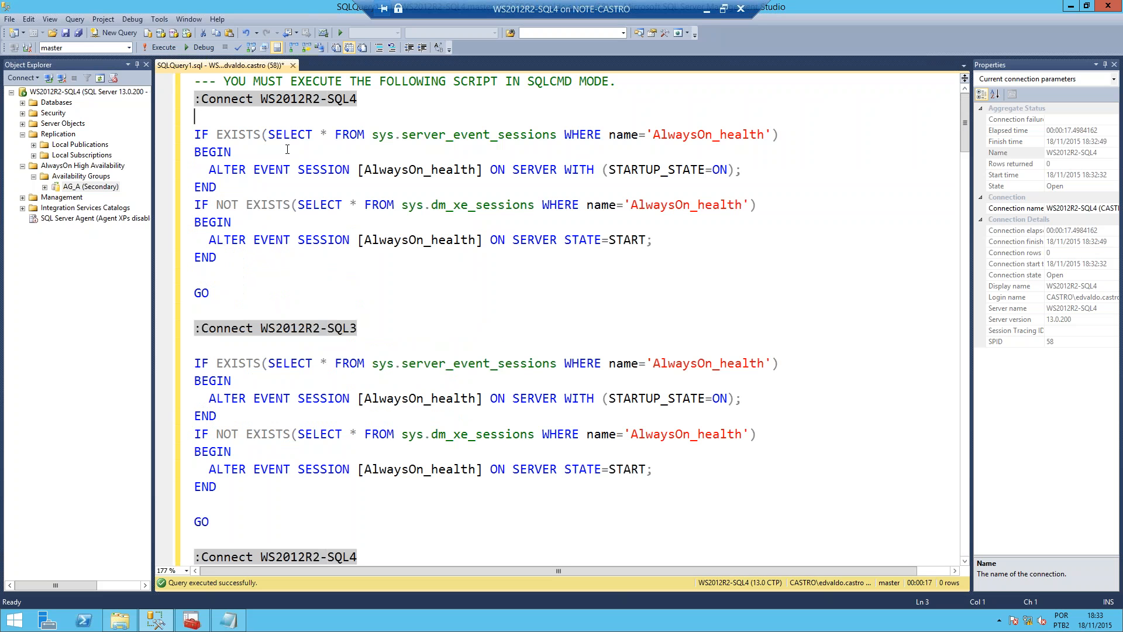
Step: Refresh the Availability Groups folder, expand AG_B's availability replicas, and widen Object Explorer to show the full names
click(51, 176)
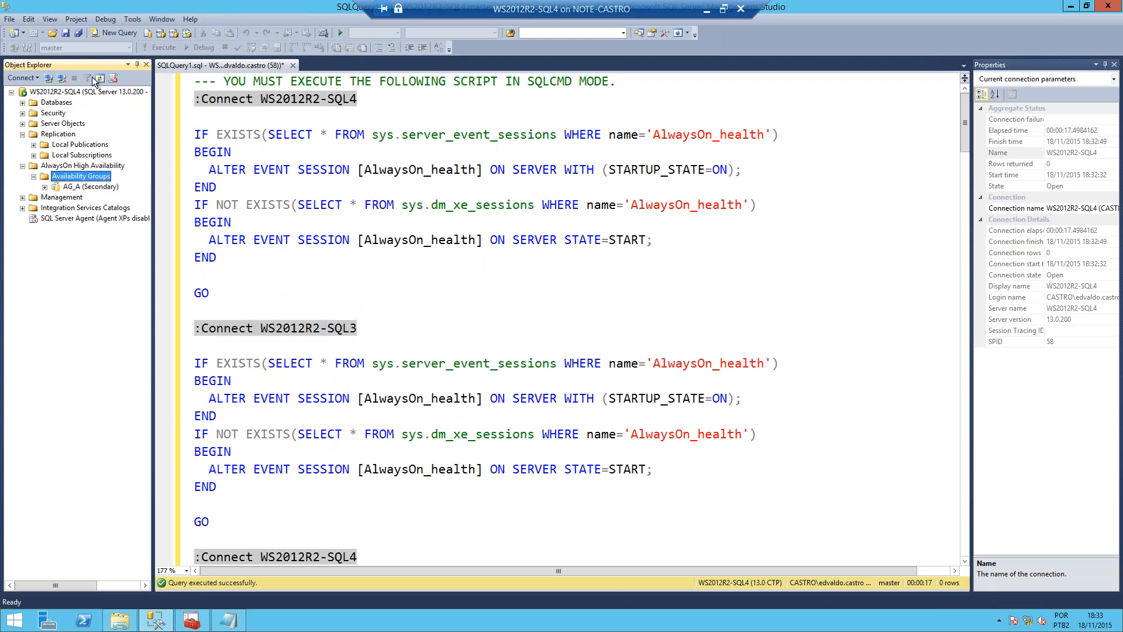
click(100, 78)
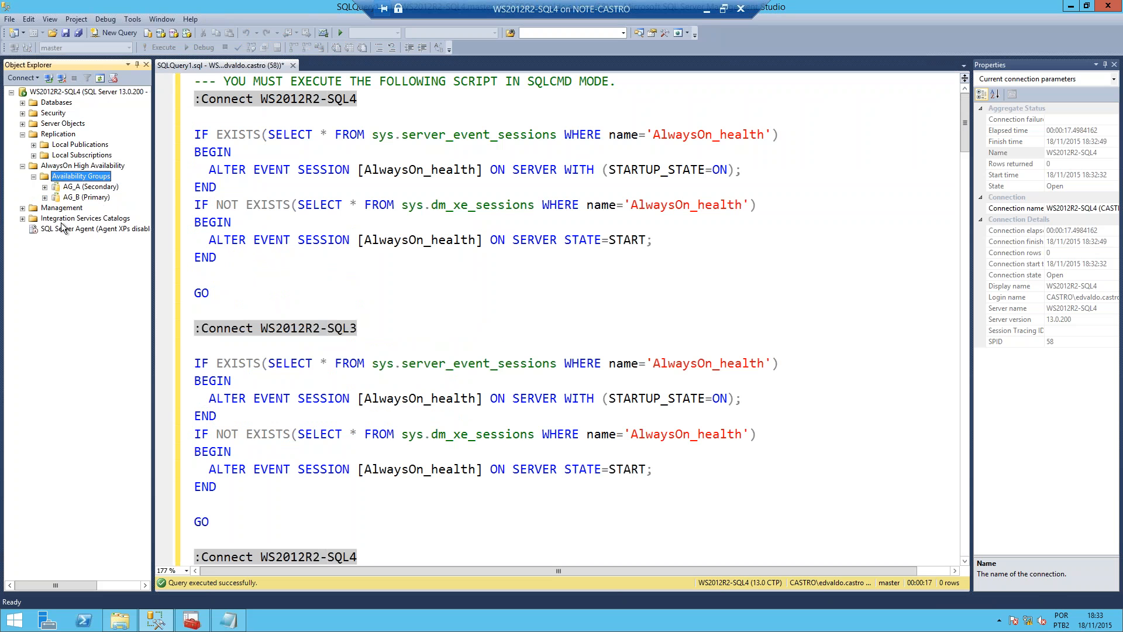
click(45, 198)
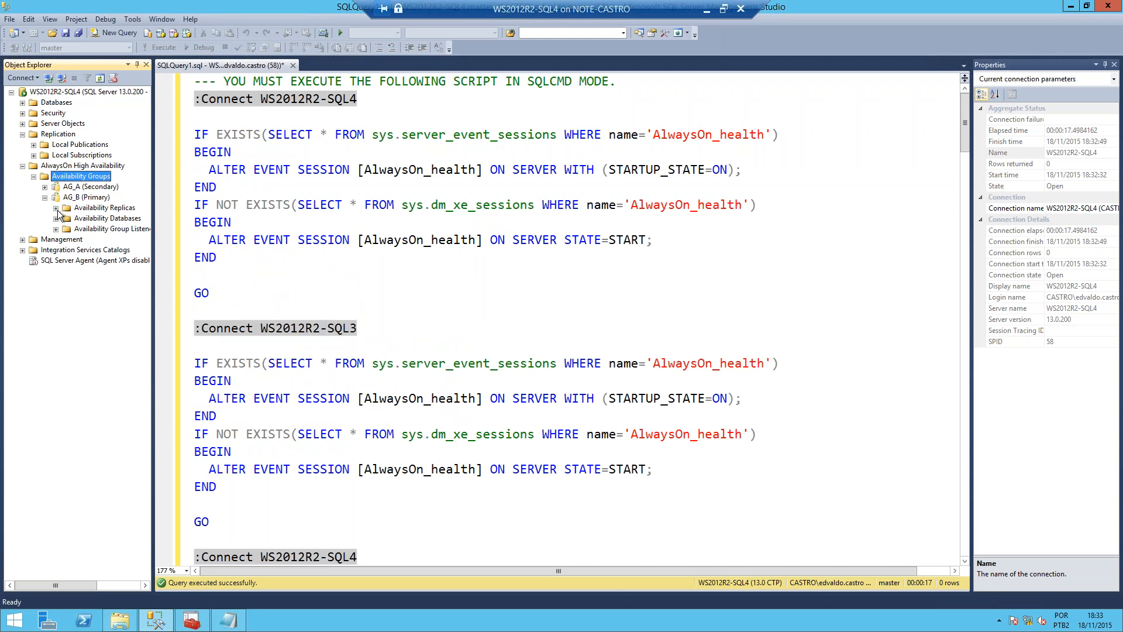
click(56, 208)
drag(153, 193, 235, 193)
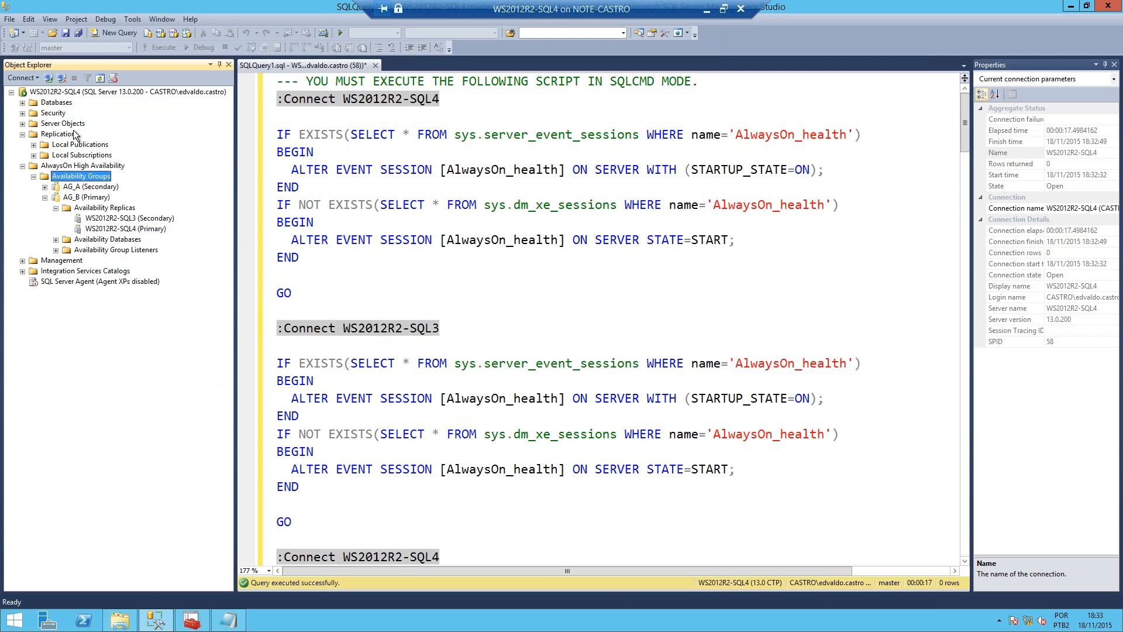
Step: Inspect AG_B's availability databases AG_B_CLIENTES and AG_B_FUNC and its listener APP_B in Object Explorer
click(55, 239)
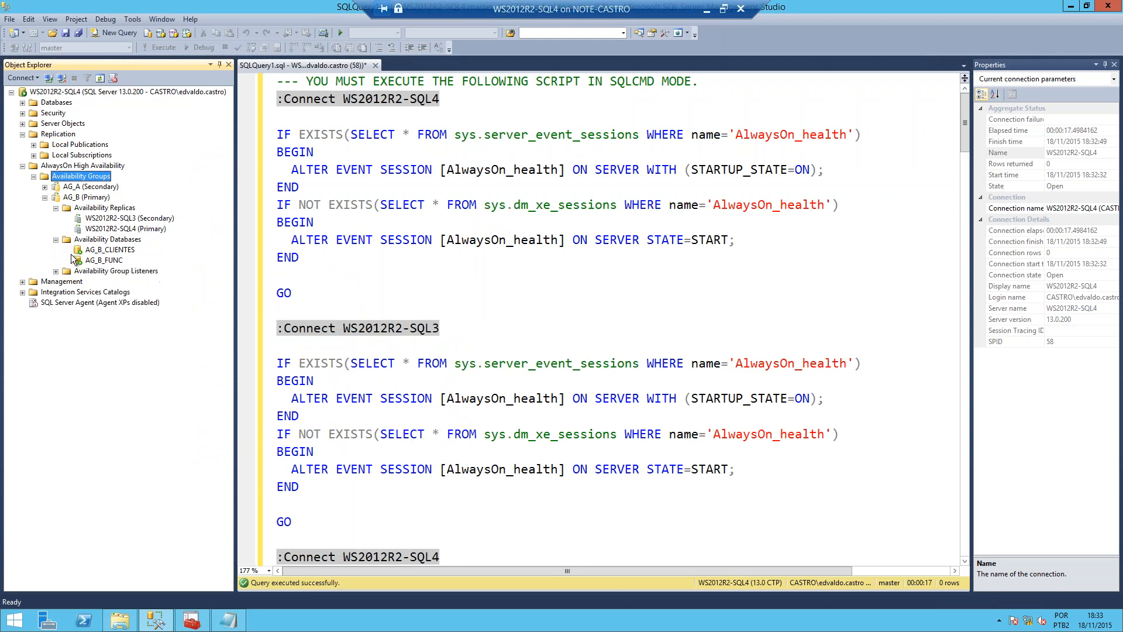
click(85, 251)
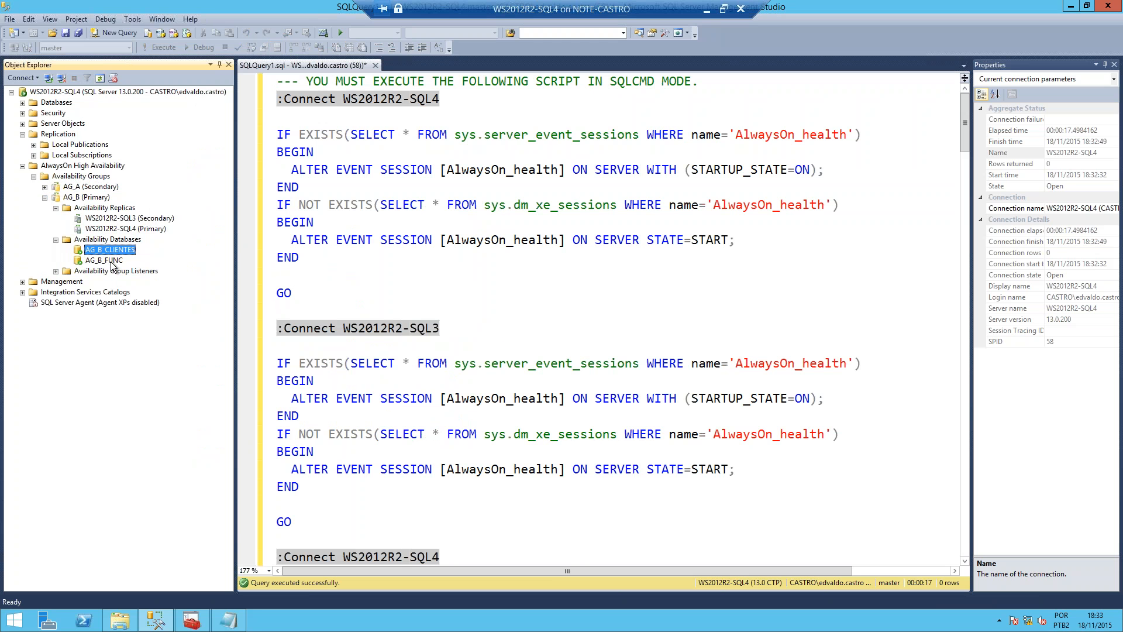
click(112, 262)
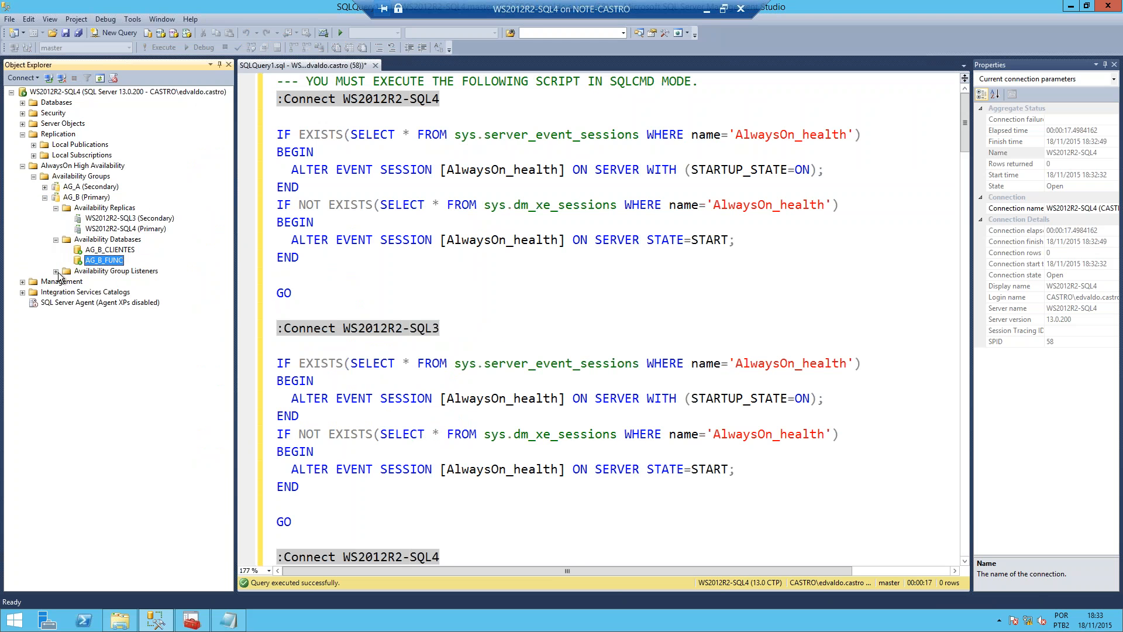
click(56, 271)
click(97, 283)
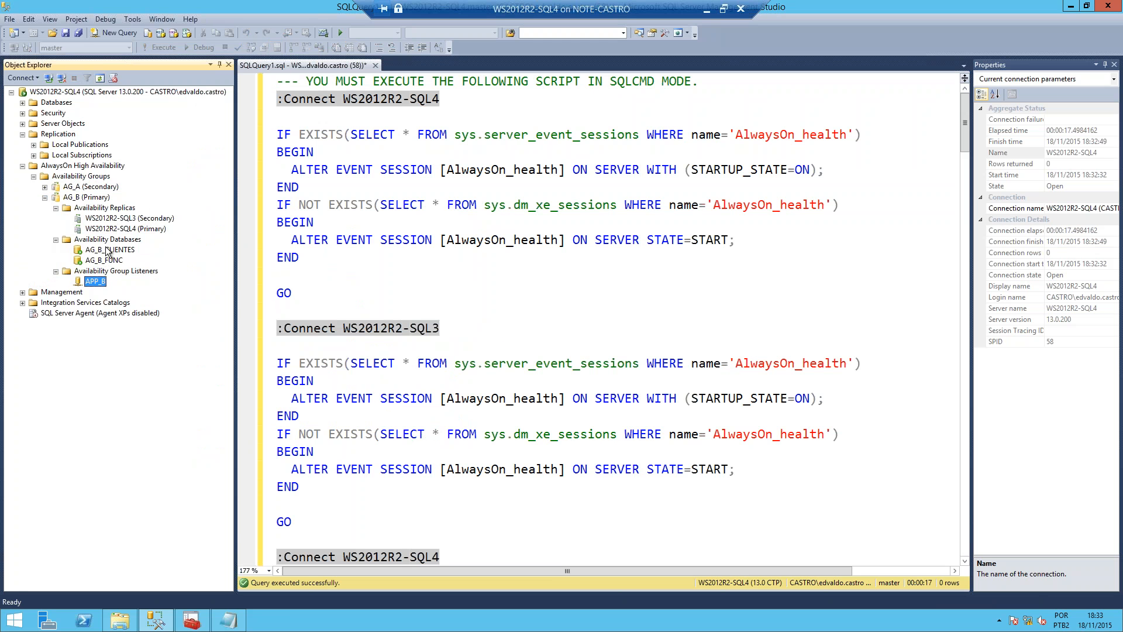
right_click(66, 199)
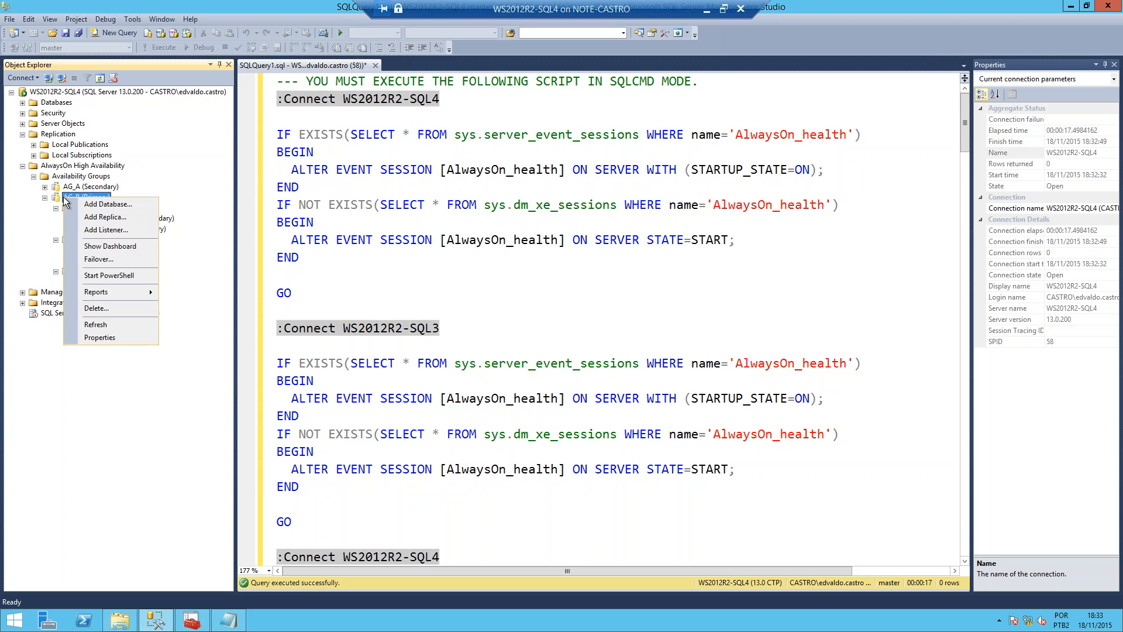
right_click(54, 198)
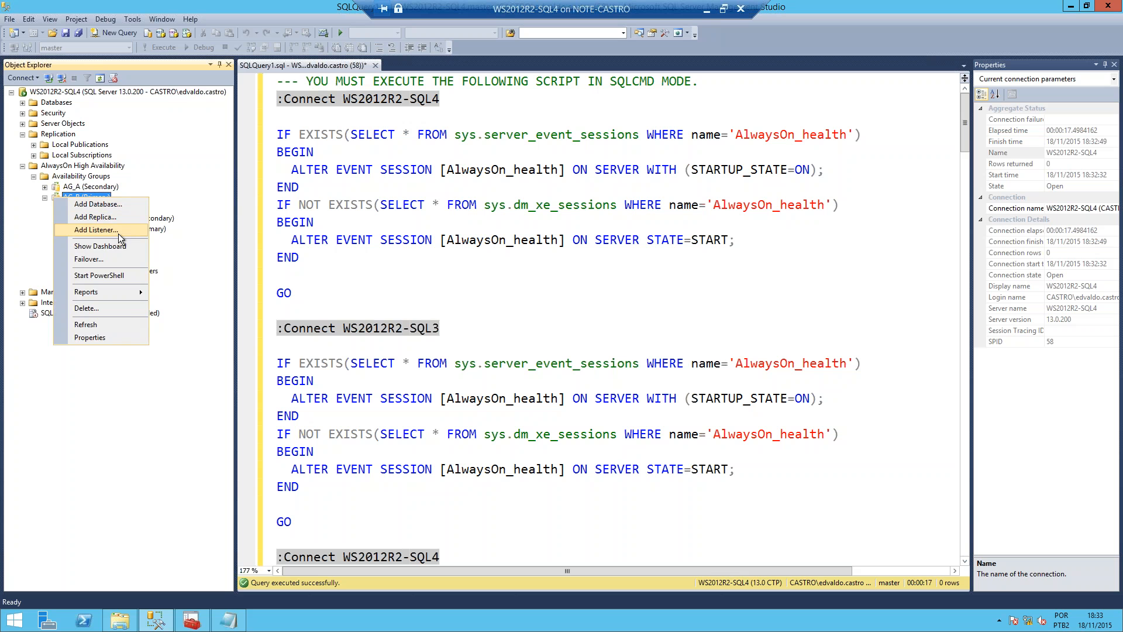
click(118, 234)
click(707, 341)
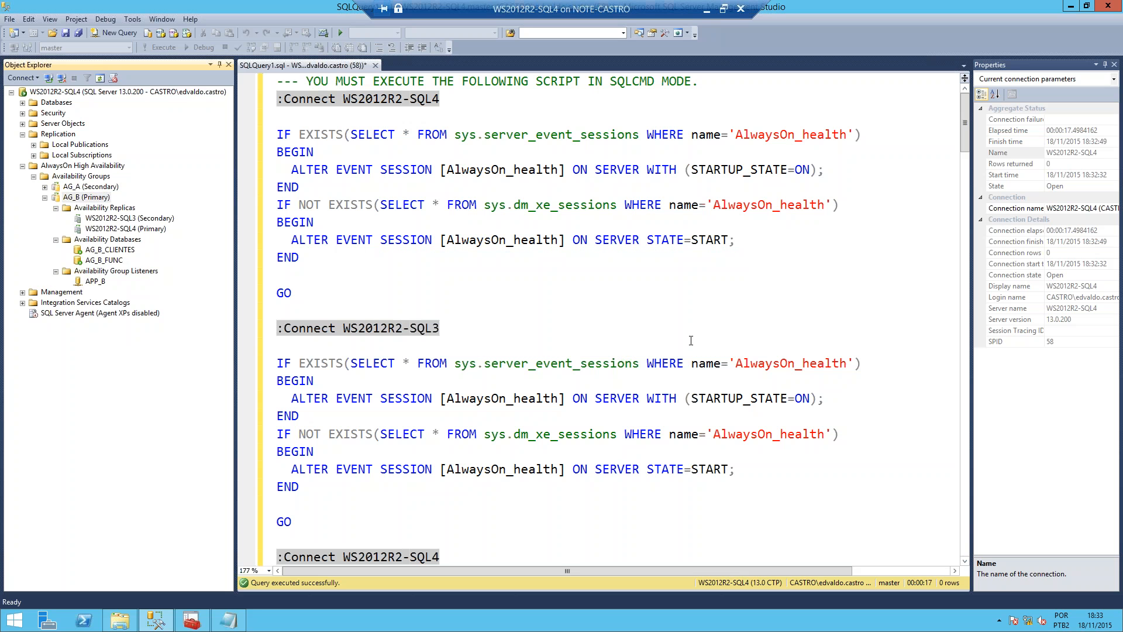
Step: Show the AG_B dashboard, view the WS2012R2-SQL3 replica's dashboard, and return to the WS2012R2-SQL4 one
right_click(75, 199)
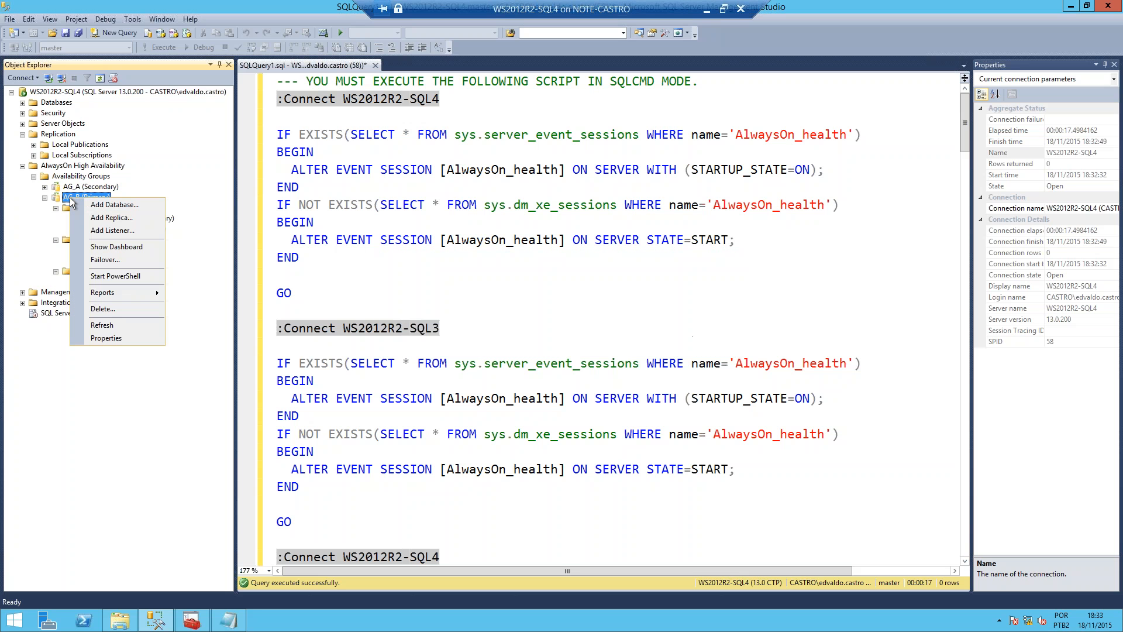
click(127, 252)
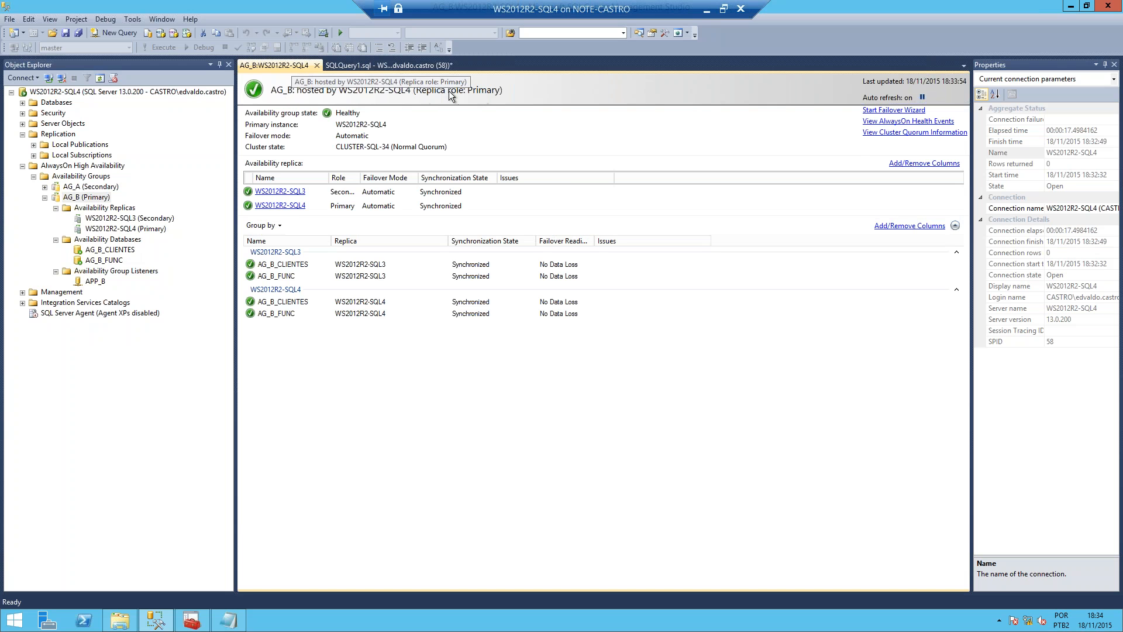
click(289, 193)
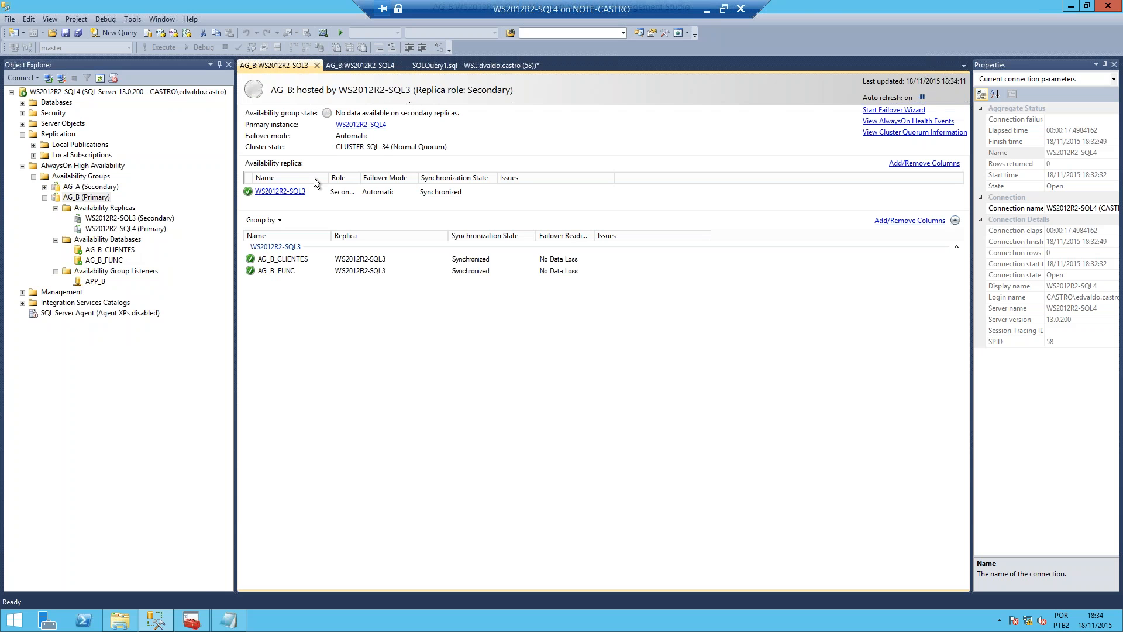
click(343, 68)
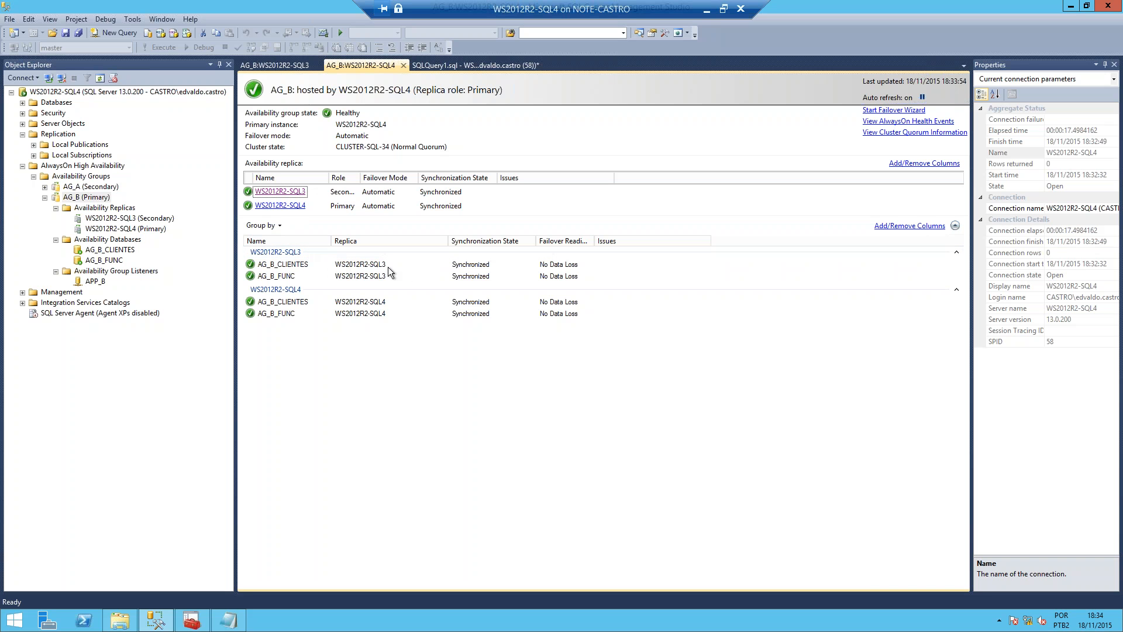
Step: Check the synchronization state and failover readiness of AG_B_CLIENTES and AG_B_FUNC on both replicas
click(303, 266)
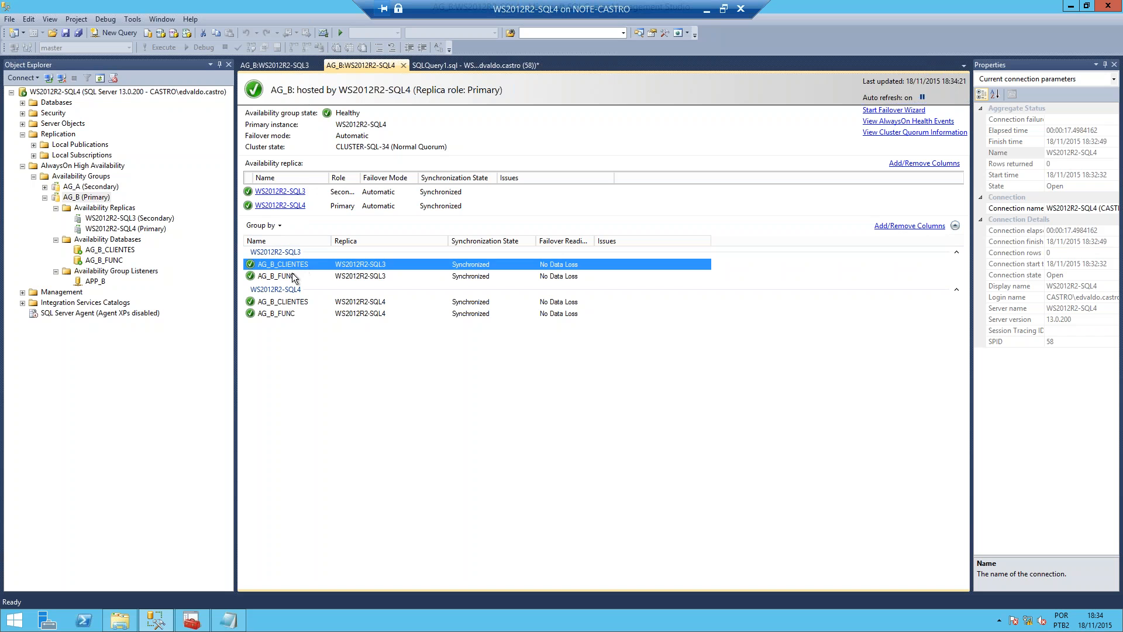
click(369, 276)
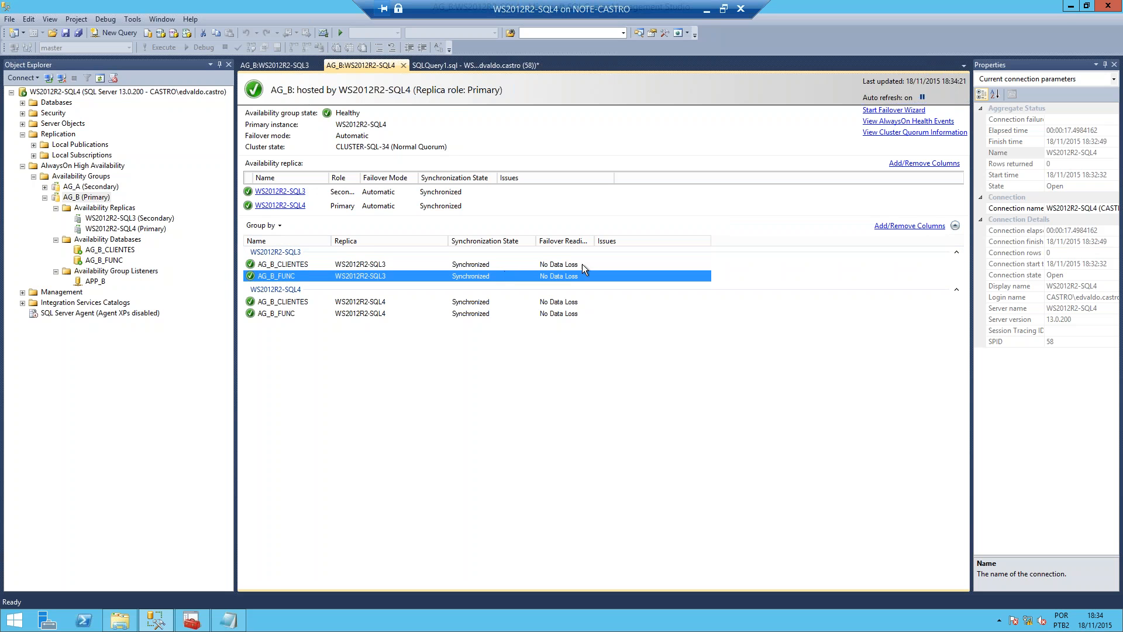
click(561, 302)
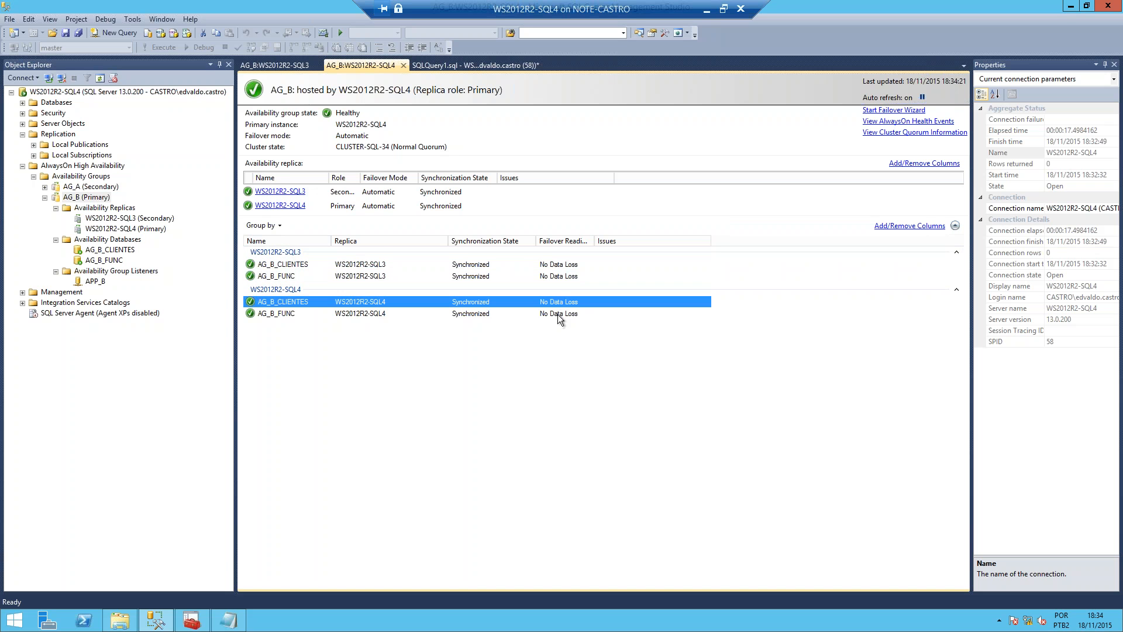
click(518, 264)
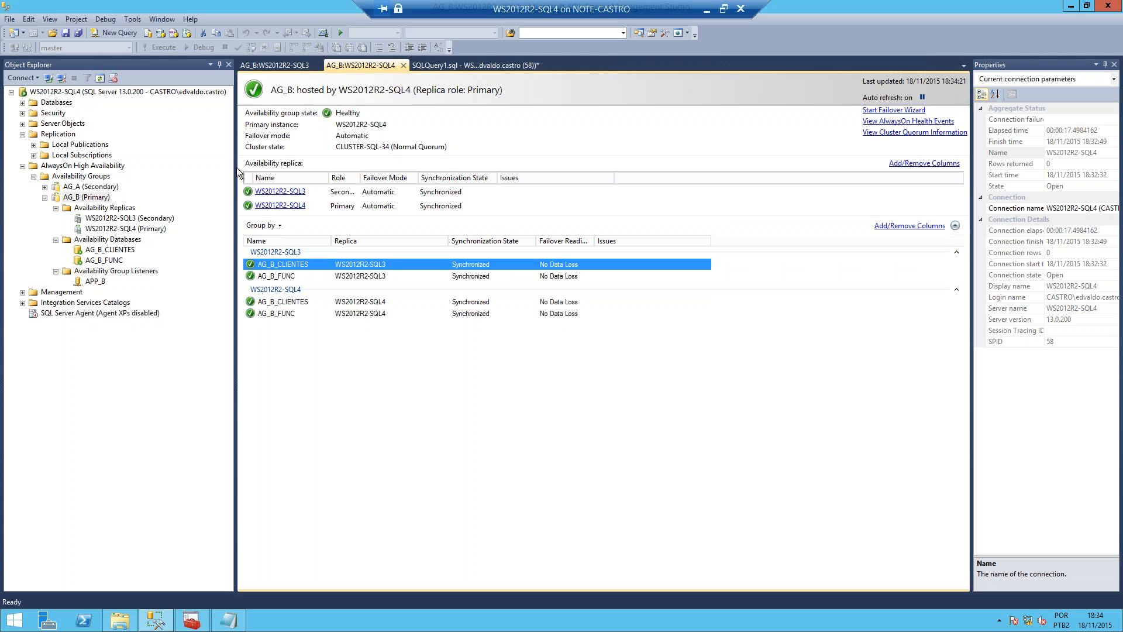
Step: View the AlwaysOn health events from the AG_B dashboard and look through to the most recent entries
click(932, 121)
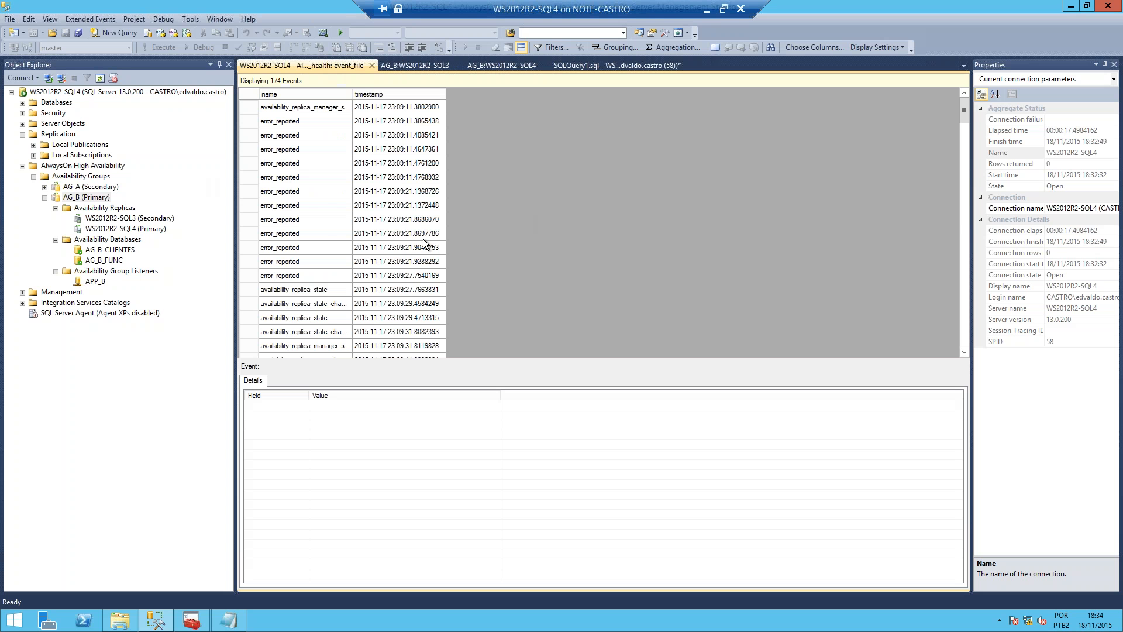
scroll(345, 220, down, 20)
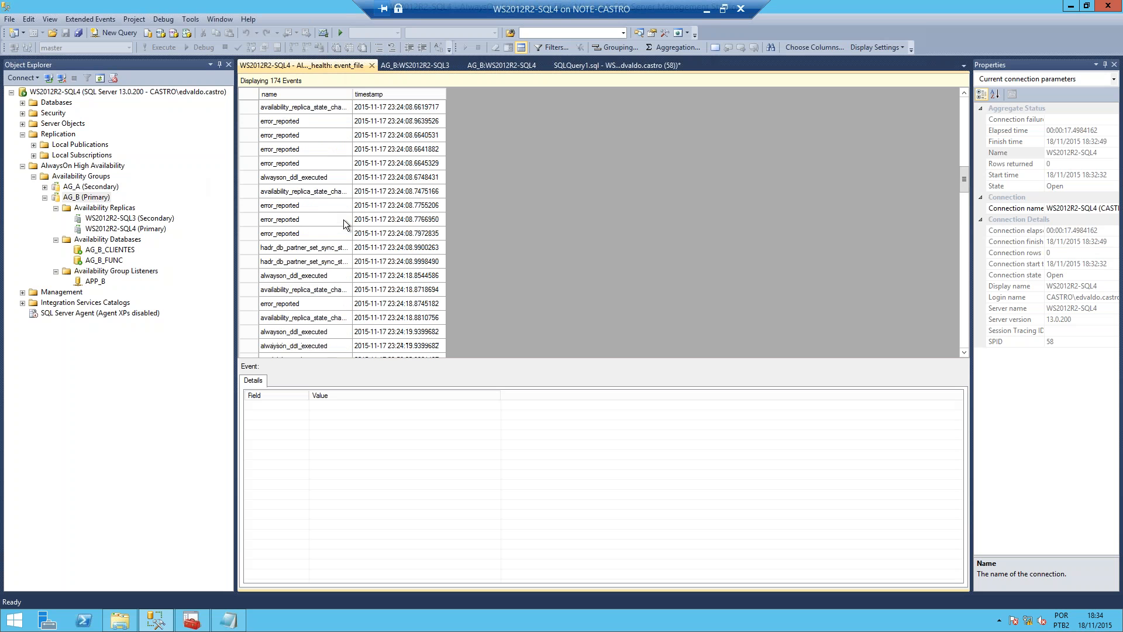
scroll(345, 216, down, 20)
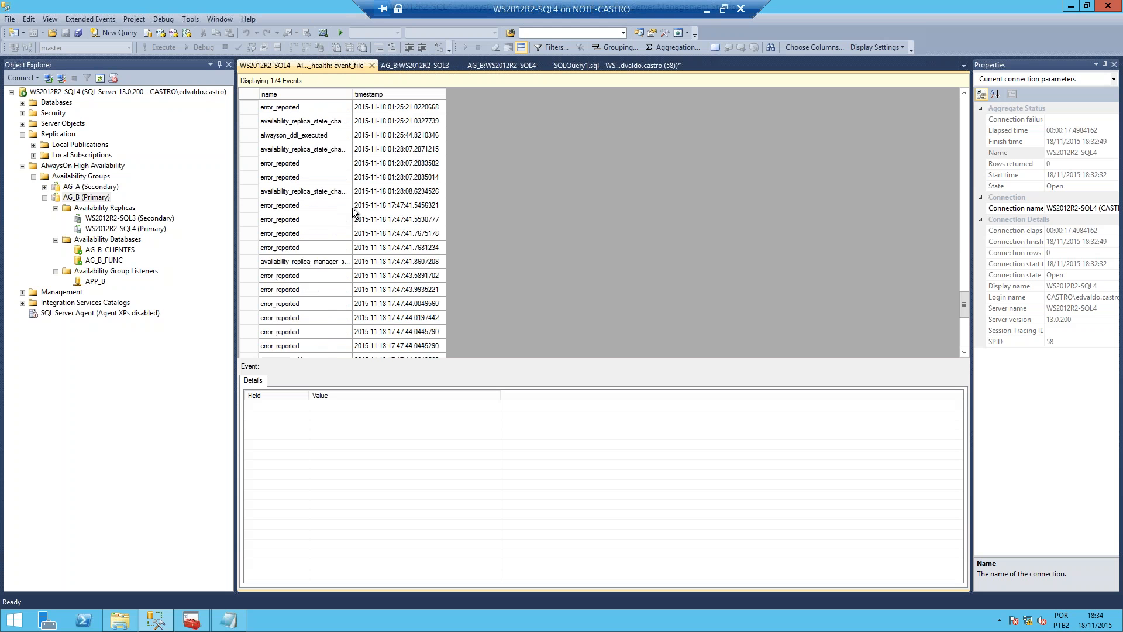
scroll(353, 211, down, 5)
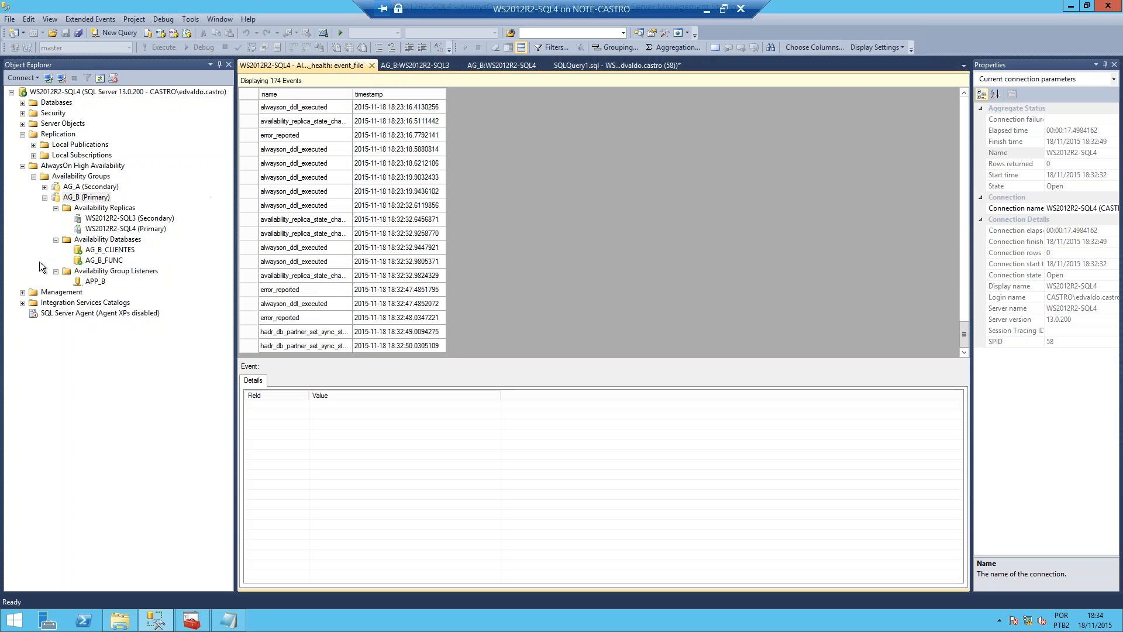
Step: Locate the AlwaysOn_health session among the Extended Events sessions under Management in Object Explorer
click(23, 292)
click(34, 334)
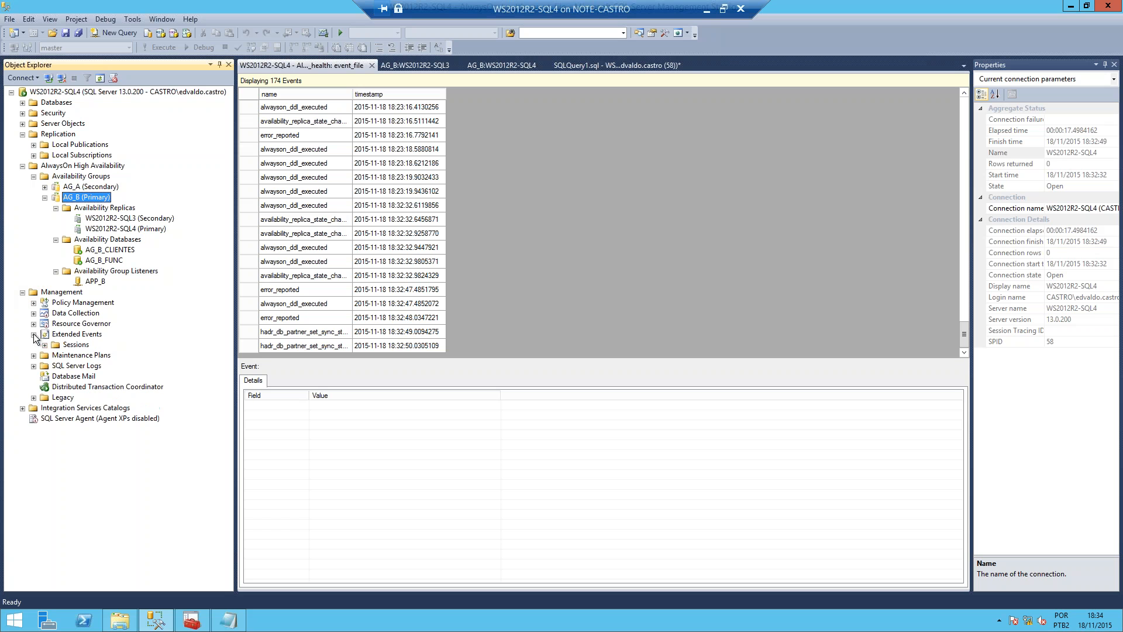
click(44, 345)
click(99, 354)
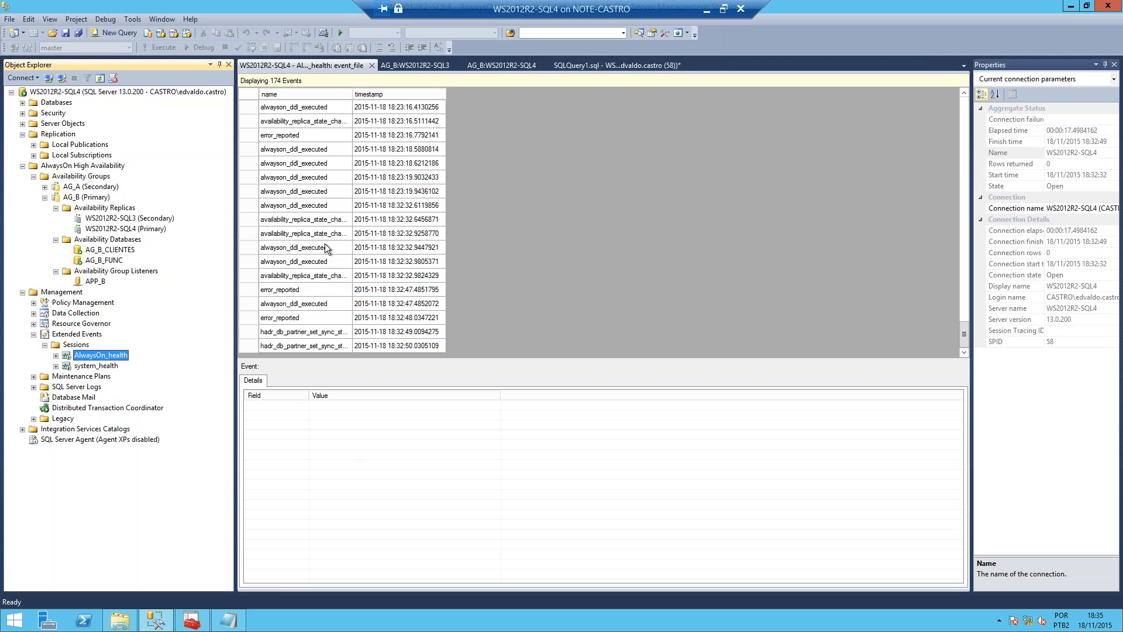
Step: Show the statement field of the AG_B creation event as a table column and widen that column
click(327, 247)
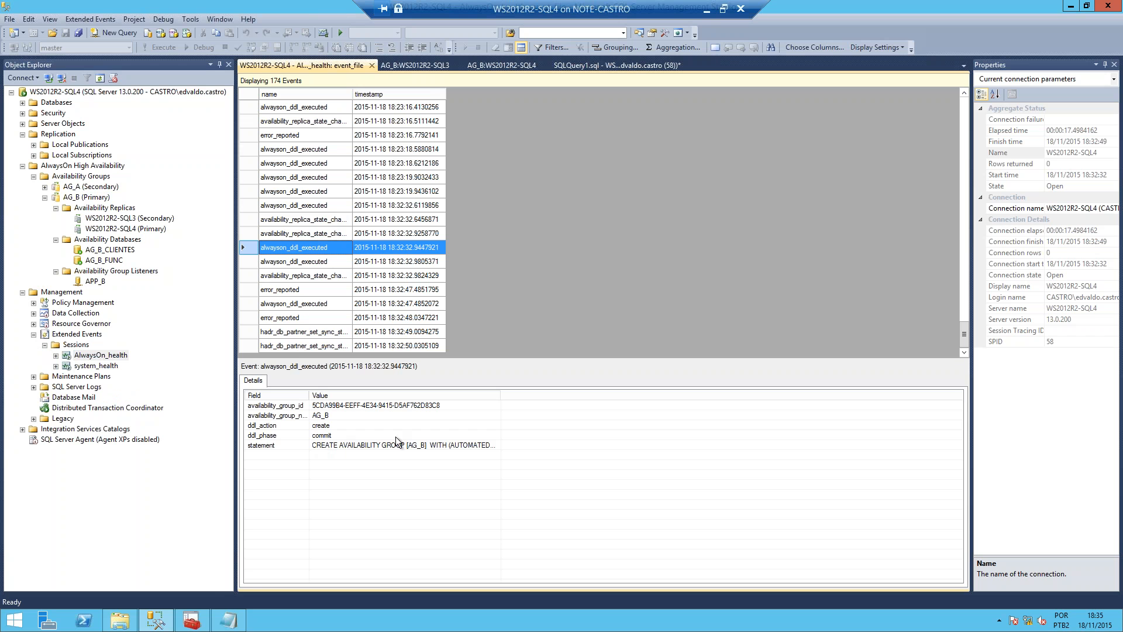
right_click(347, 445)
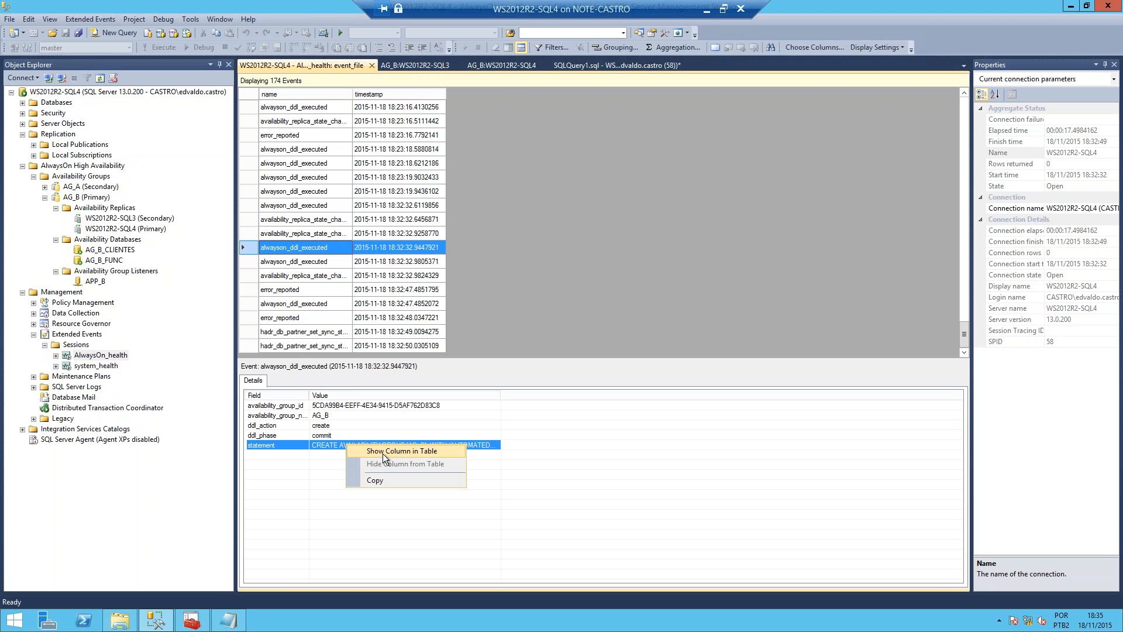
click(382, 453)
drag(503, 91, 705, 90)
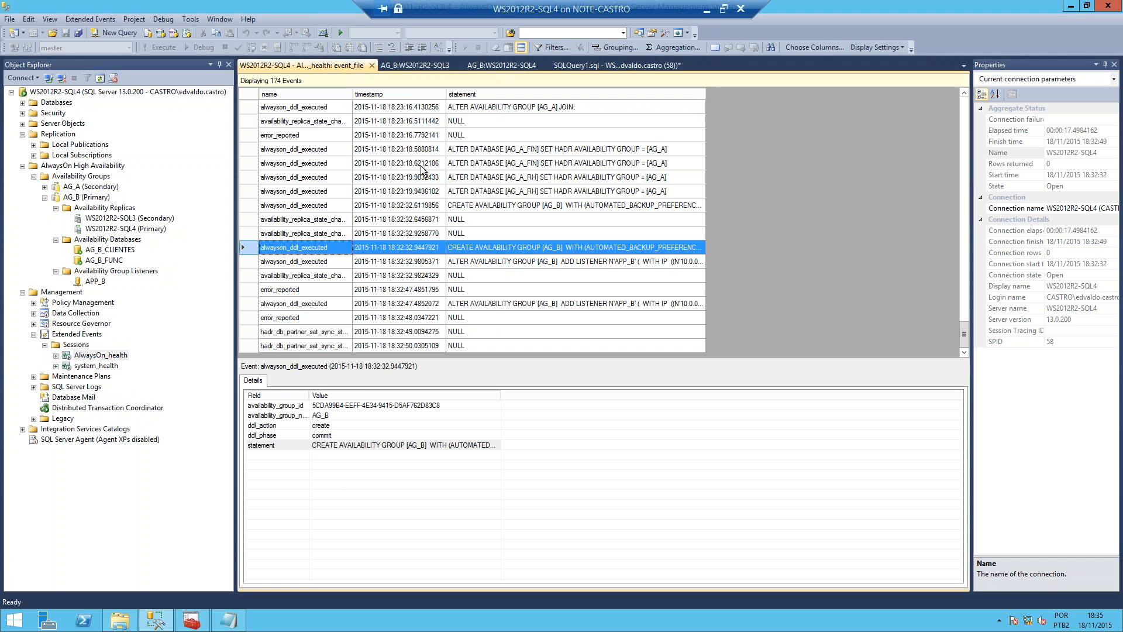
Step: Close the health events view and start failing over AG_B from its dashboard, choosing WS2012R2-SQL3 as the new primary replica
click(372, 65)
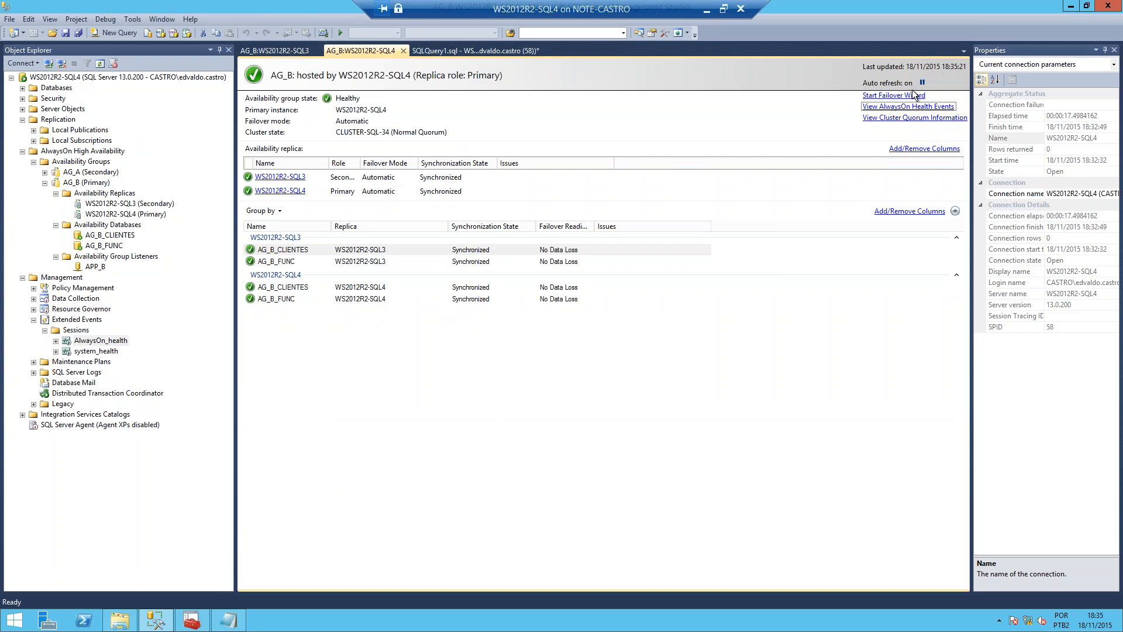
click(911, 96)
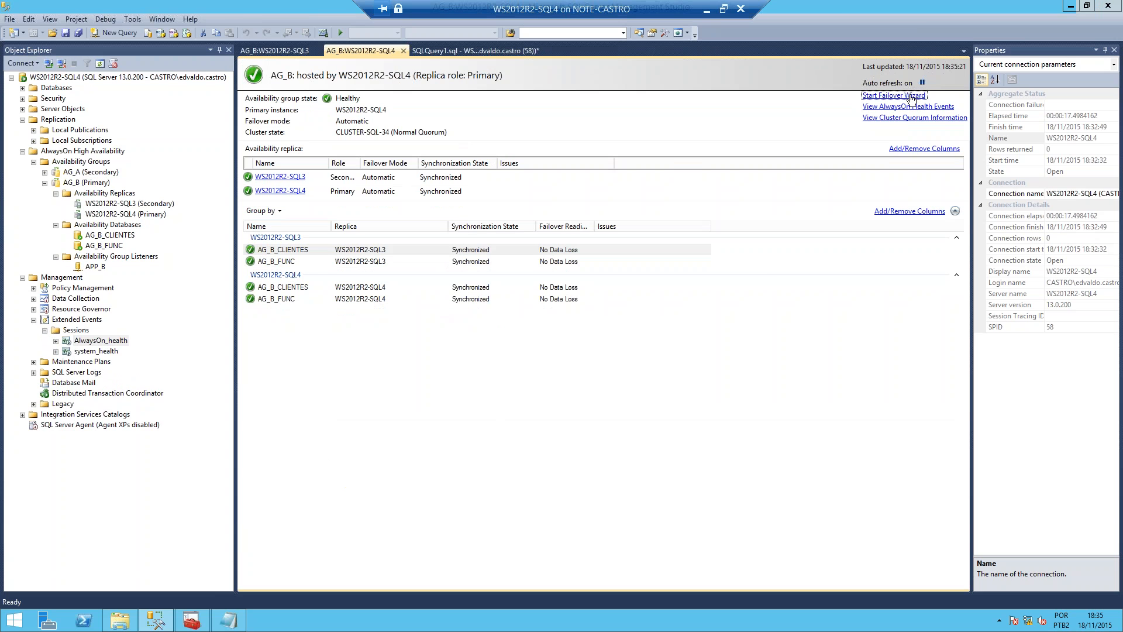
click(689, 487)
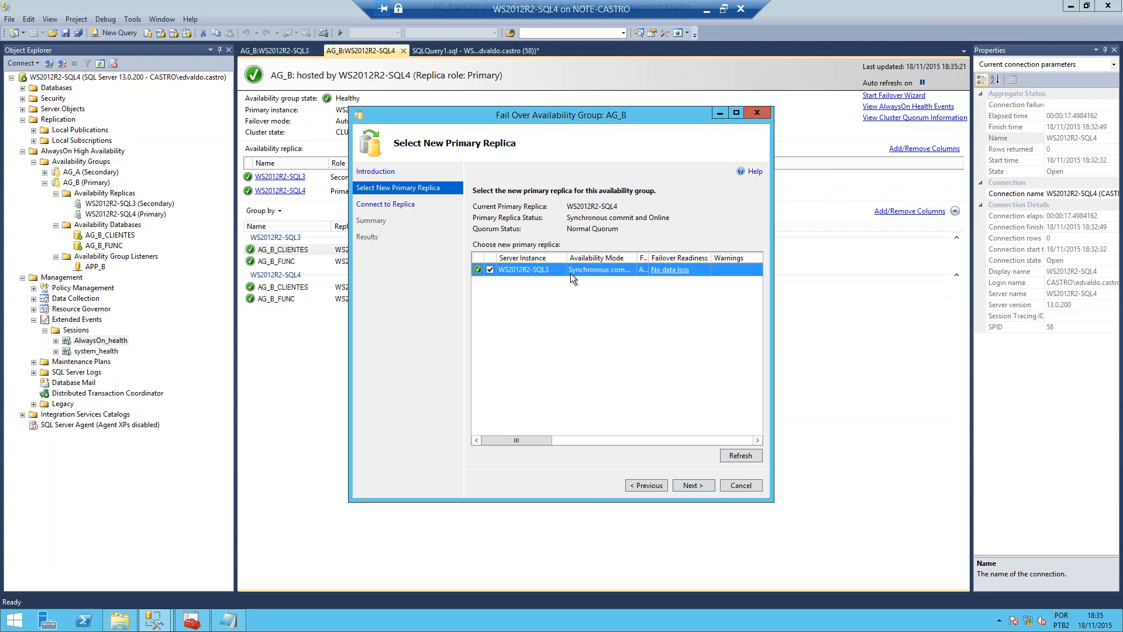
drag(661, 253, 661, 255)
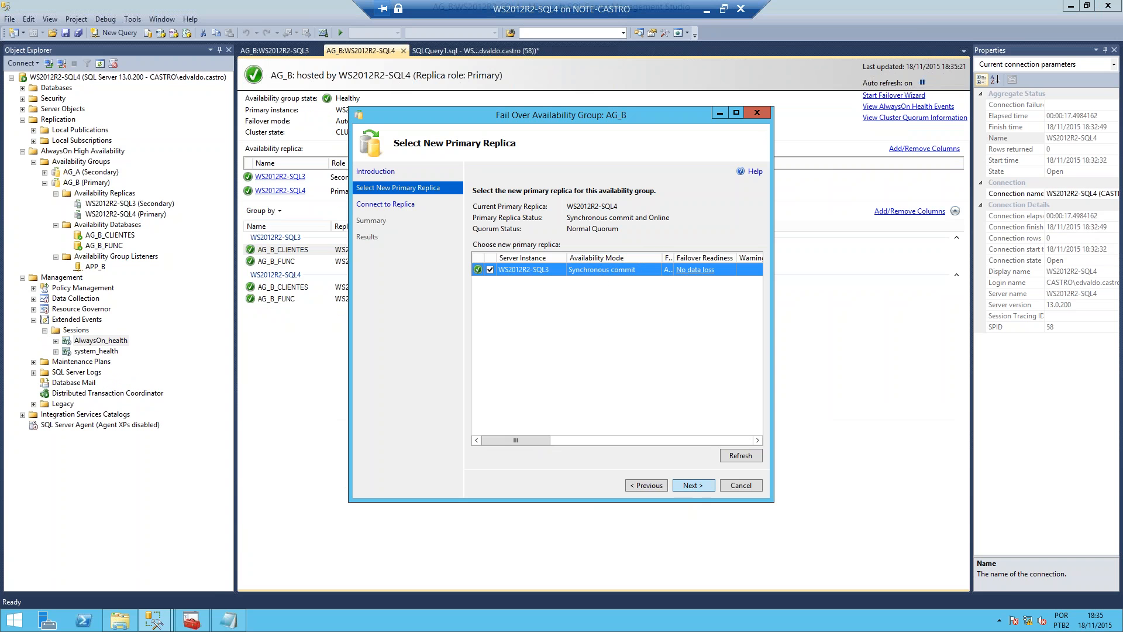
click(687, 483)
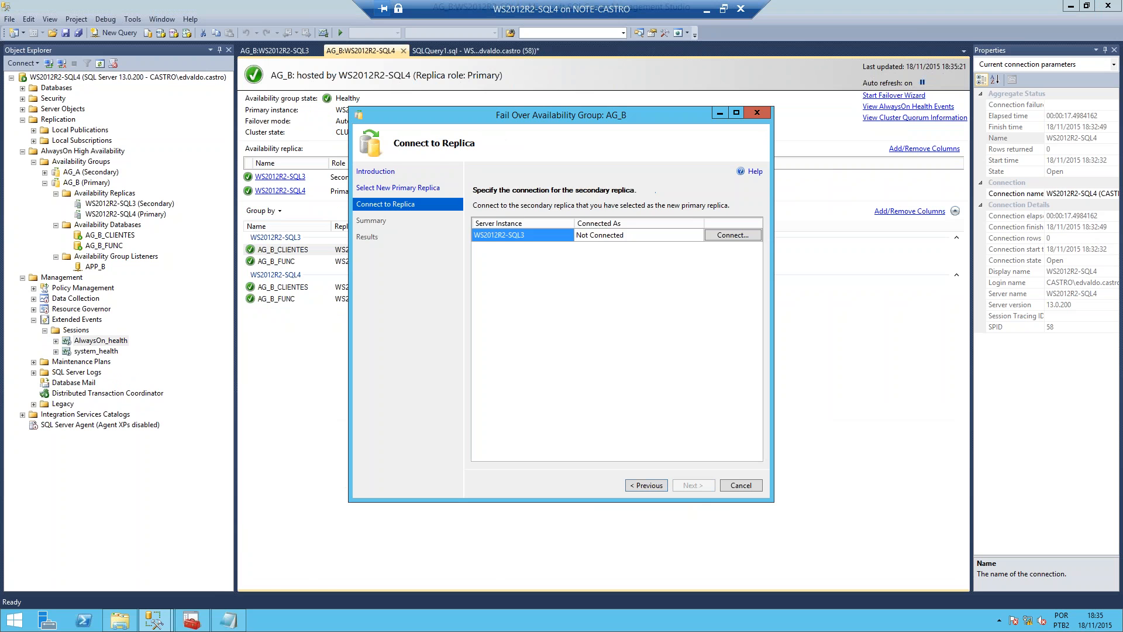
Step: Connect to the WS2012R2-SQL3 replica, run the AG_B failover and close the completed wizard
click(734, 233)
key(Return)
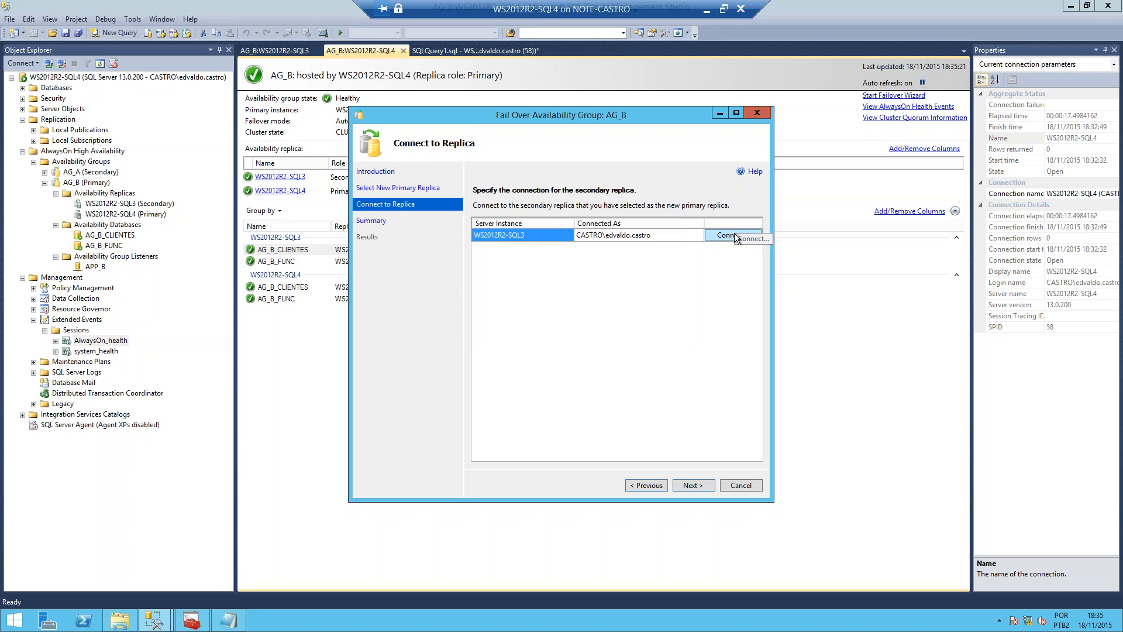
click(699, 488)
click(693, 485)
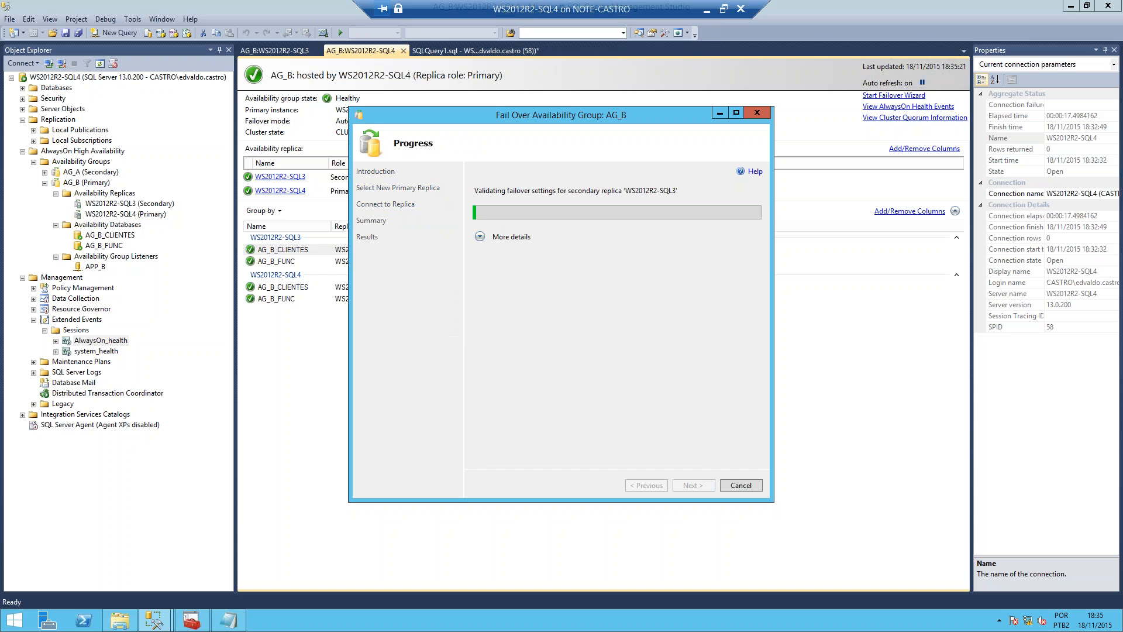
click(480, 238)
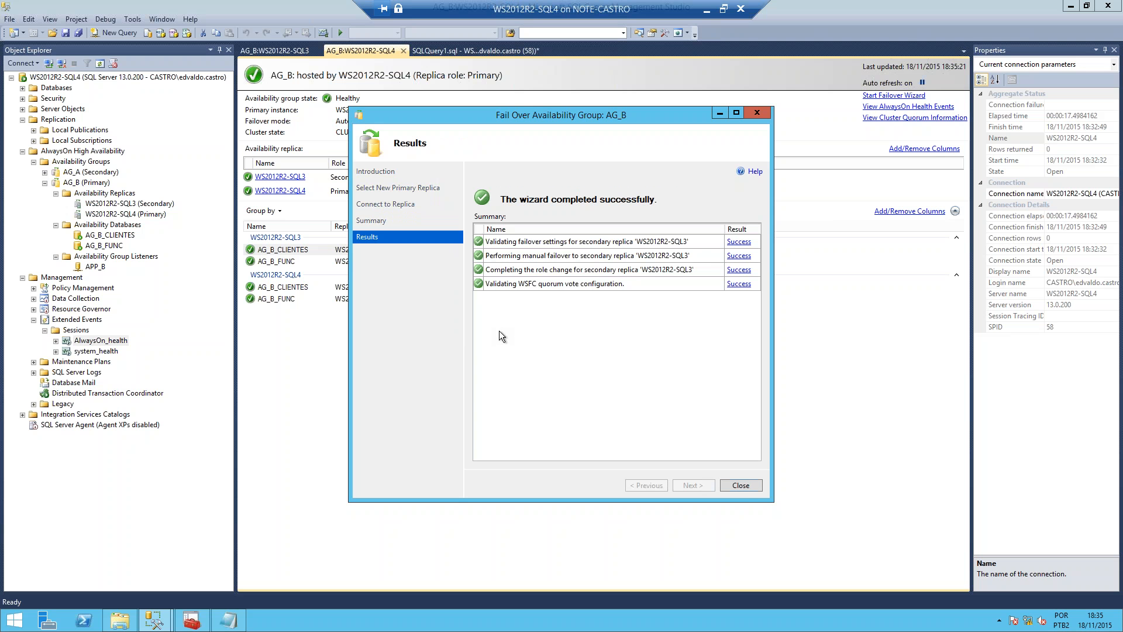
click(741, 485)
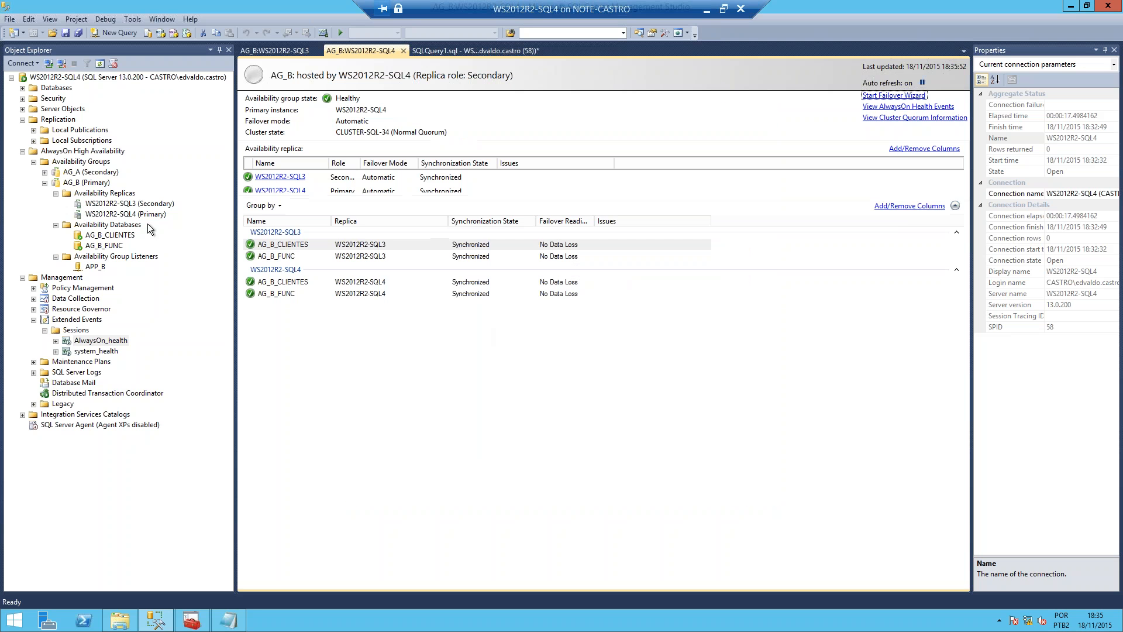
Step: Refresh AG_B in Object Explorer on WS2012R2-SQL4 to check the replica role of both availability groups
click(66, 182)
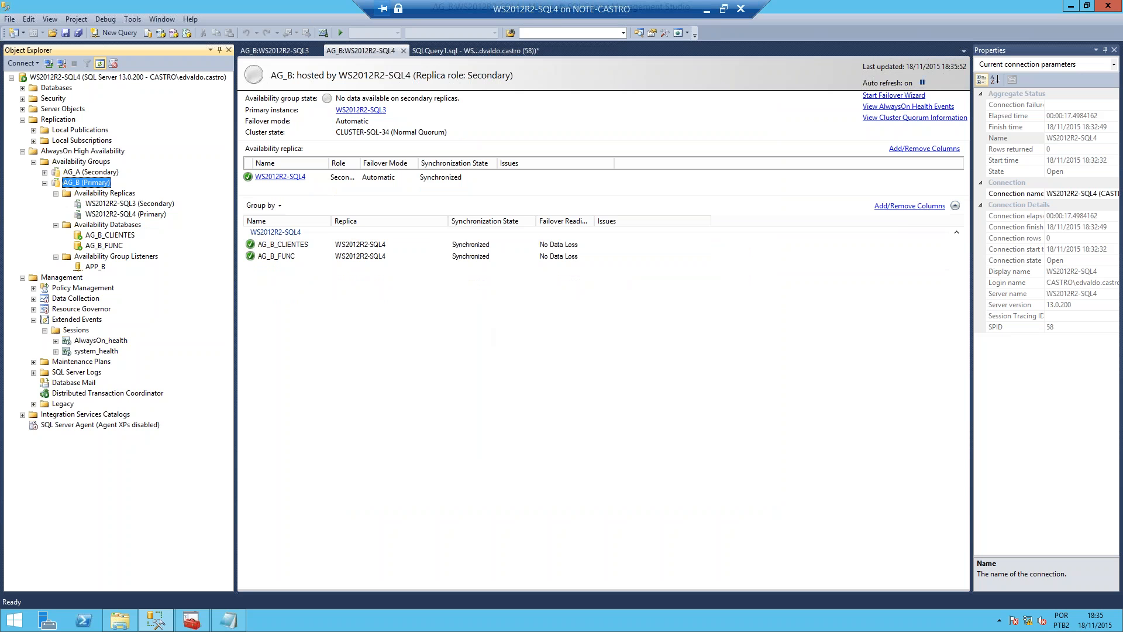
click(100, 63)
click(89, 172)
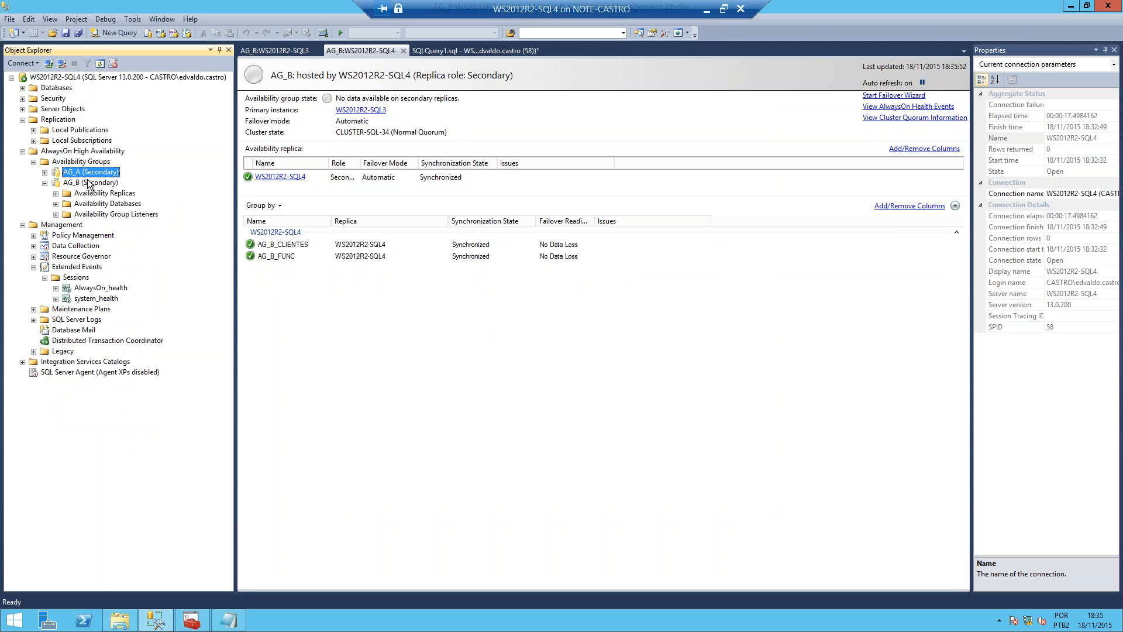
Step: Switch to the WS2012R2-SQL3 virtual machine and bring up SQL Server Management Studio there
click(706, 9)
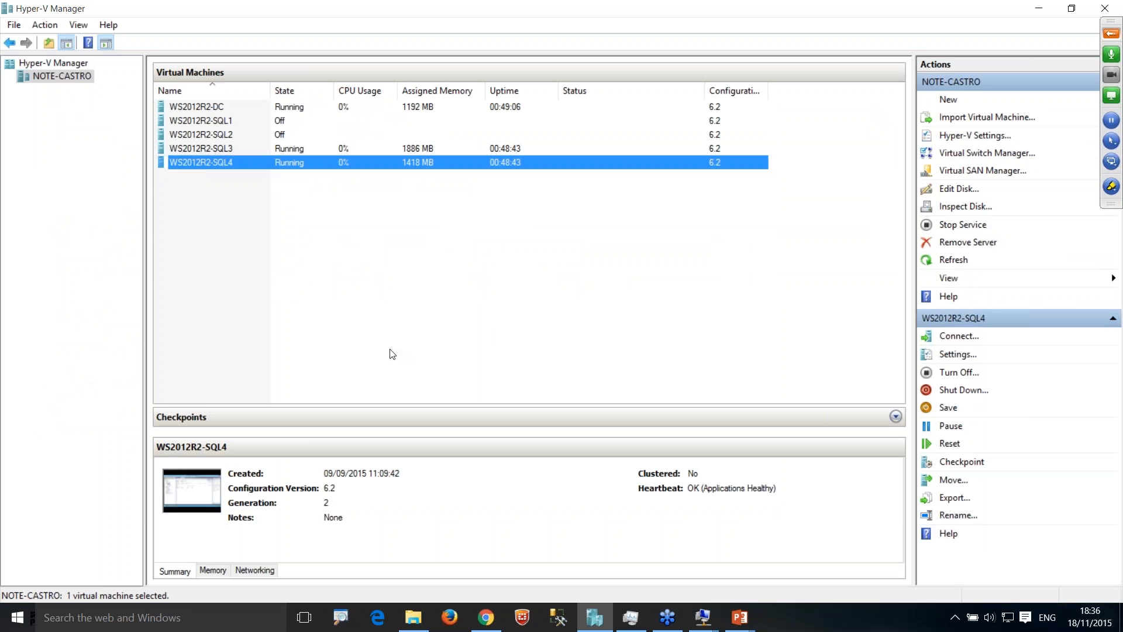
click(702, 621)
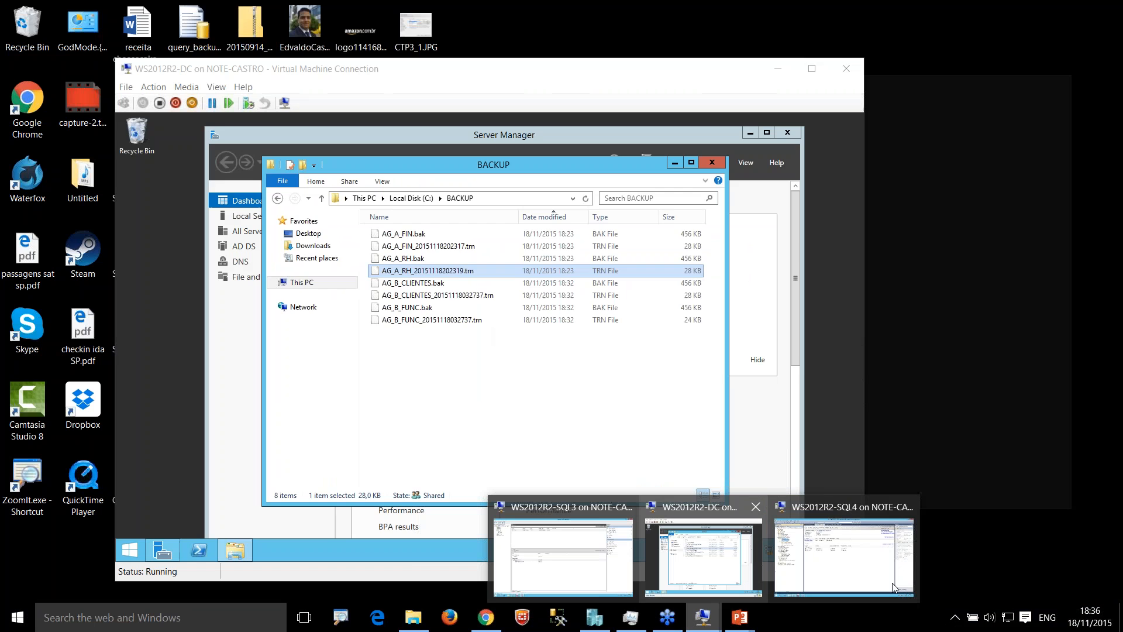
click(570, 556)
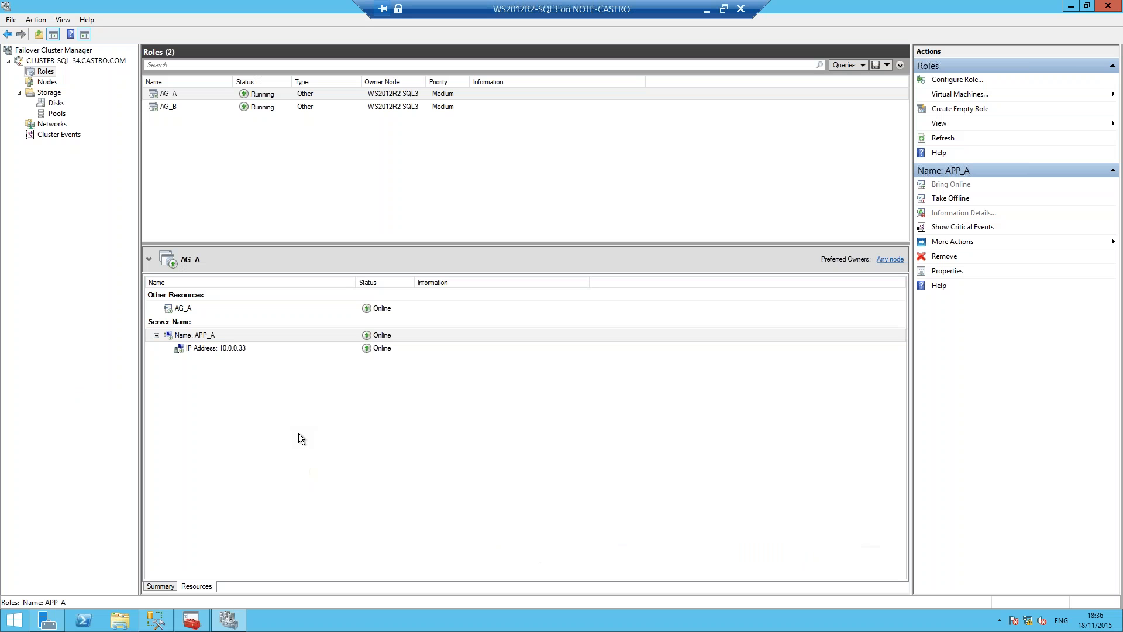
click(155, 622)
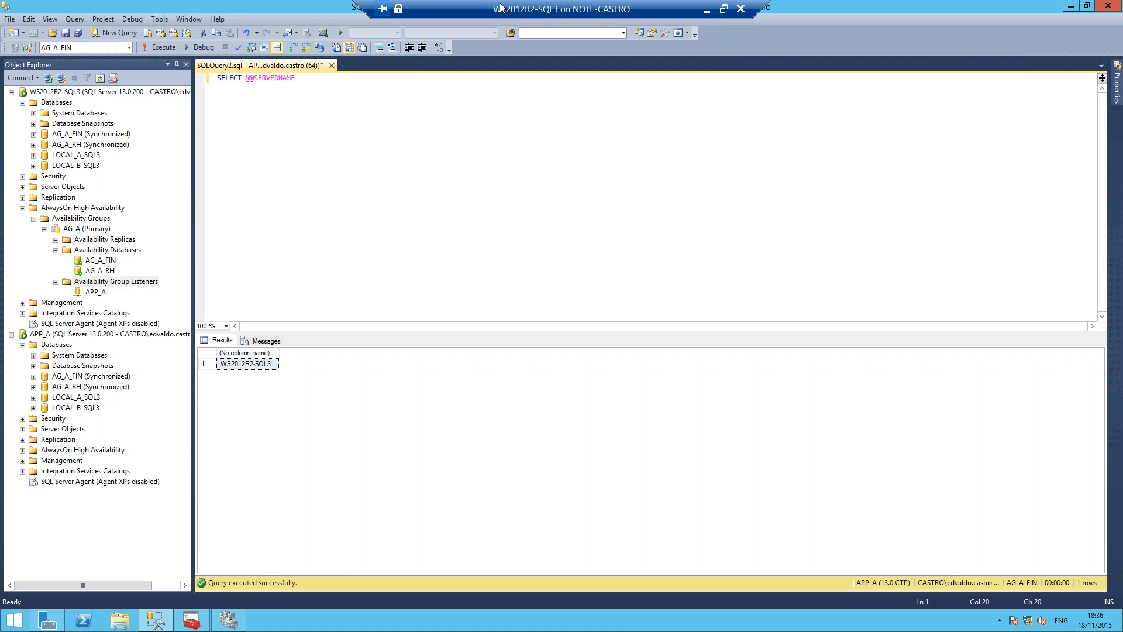
drag(296, 78, 217, 78)
key(Delete)
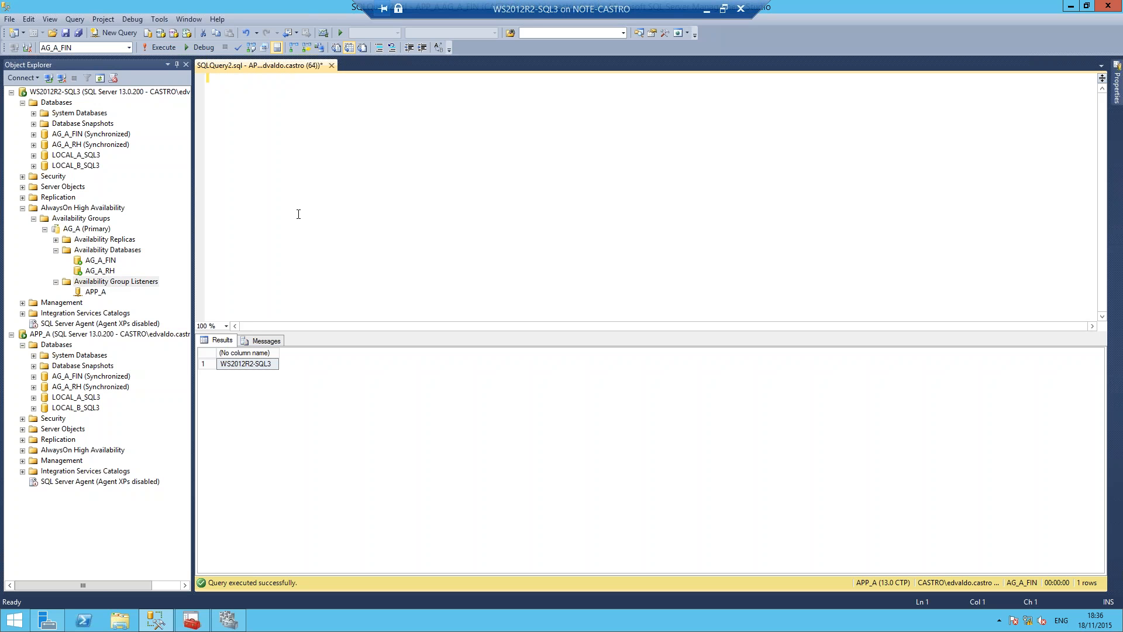
click(124, 622)
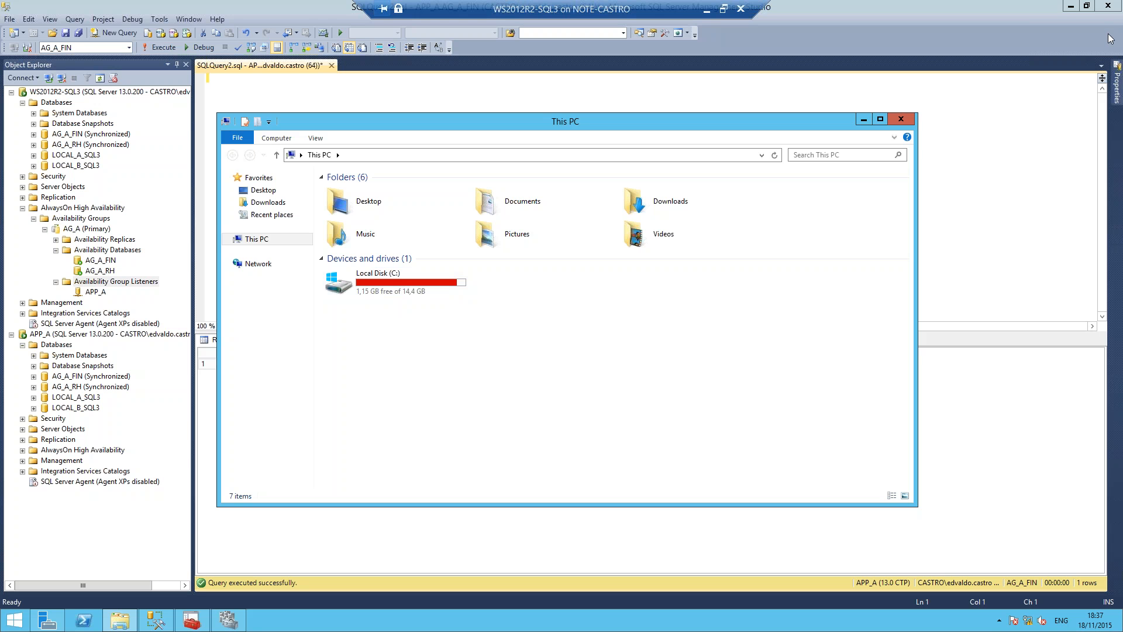
Step: Try adding IP address 192.168.0.54 on subnet 192.168.0.0/24 to AG_A's APP_A listener, and cancel the listener properties
click(96, 292)
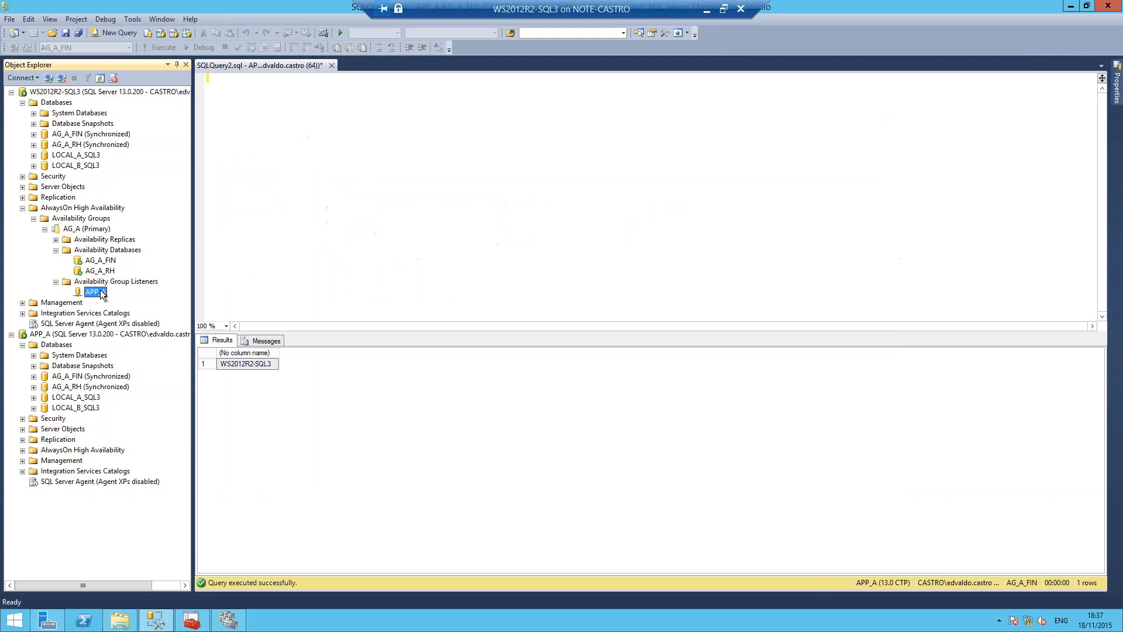
right_click(101, 293)
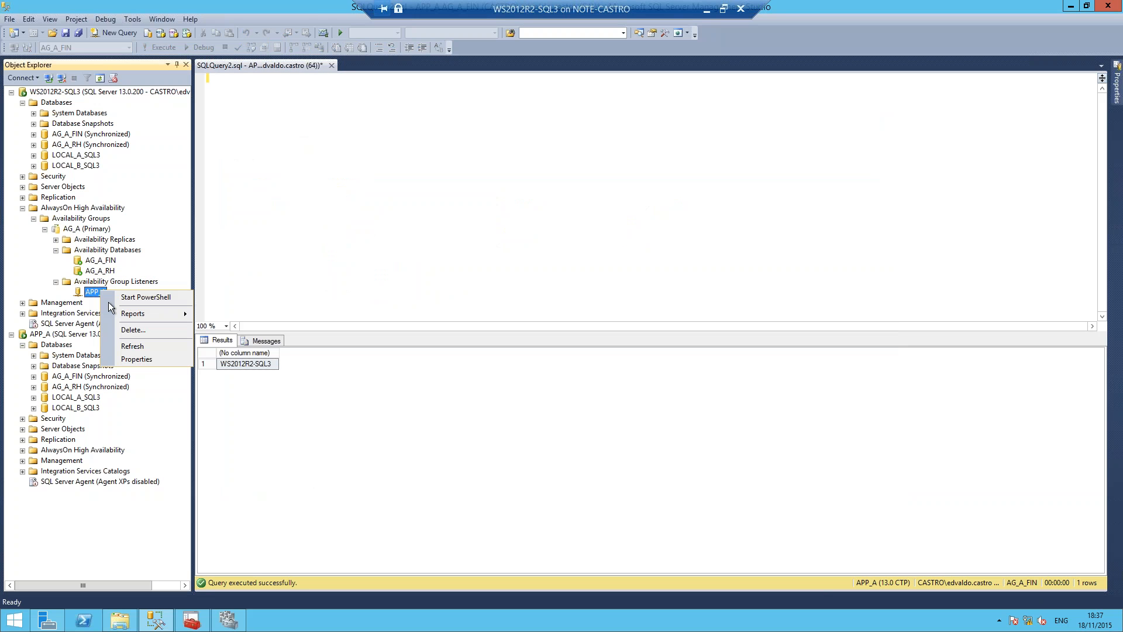
click(152, 362)
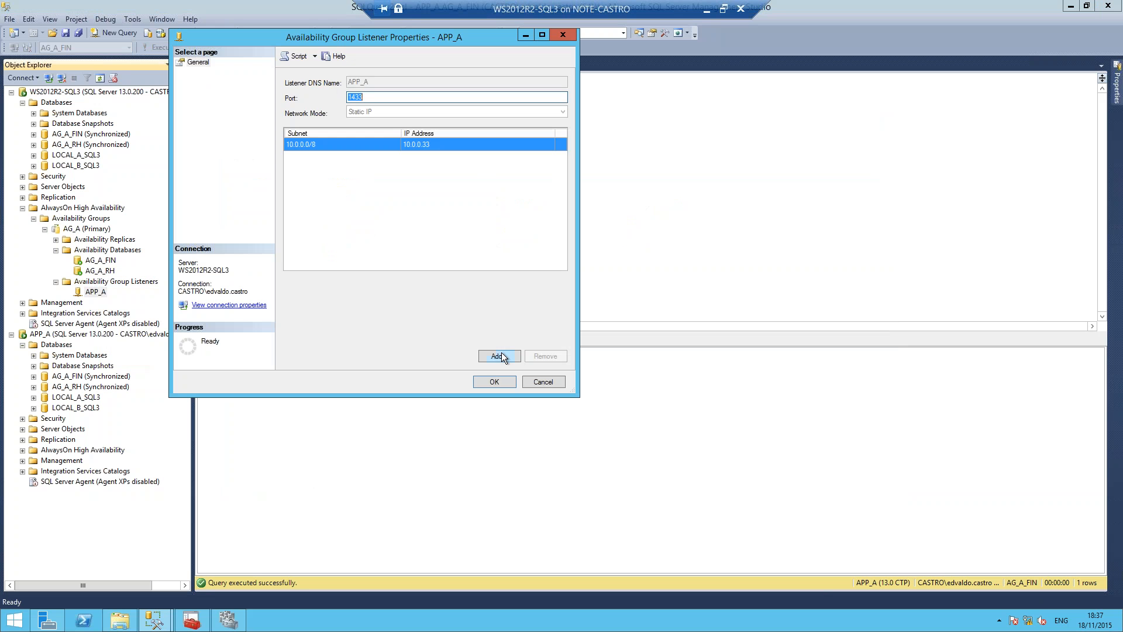
click(498, 356)
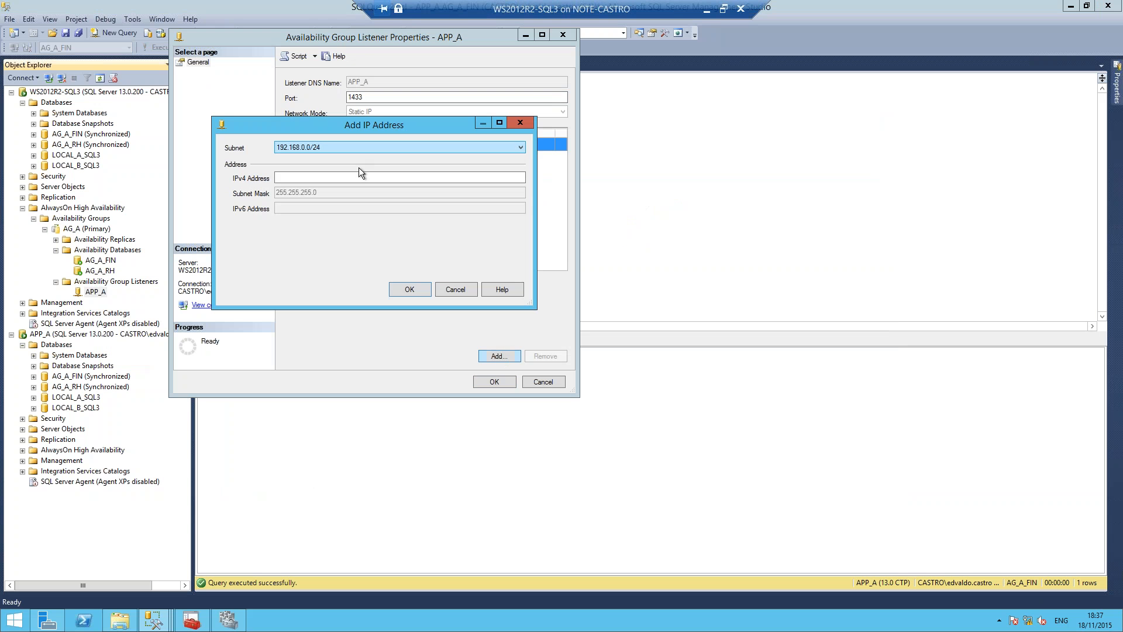
click(349, 180)
text(1)
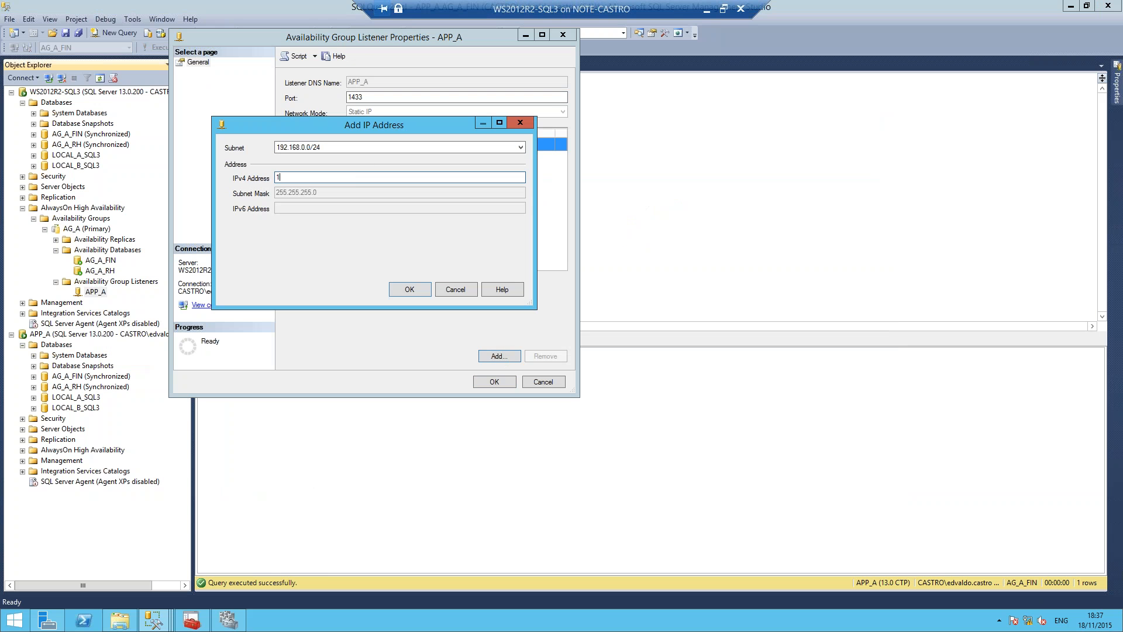
text(92.168.0.54)
click(410, 289)
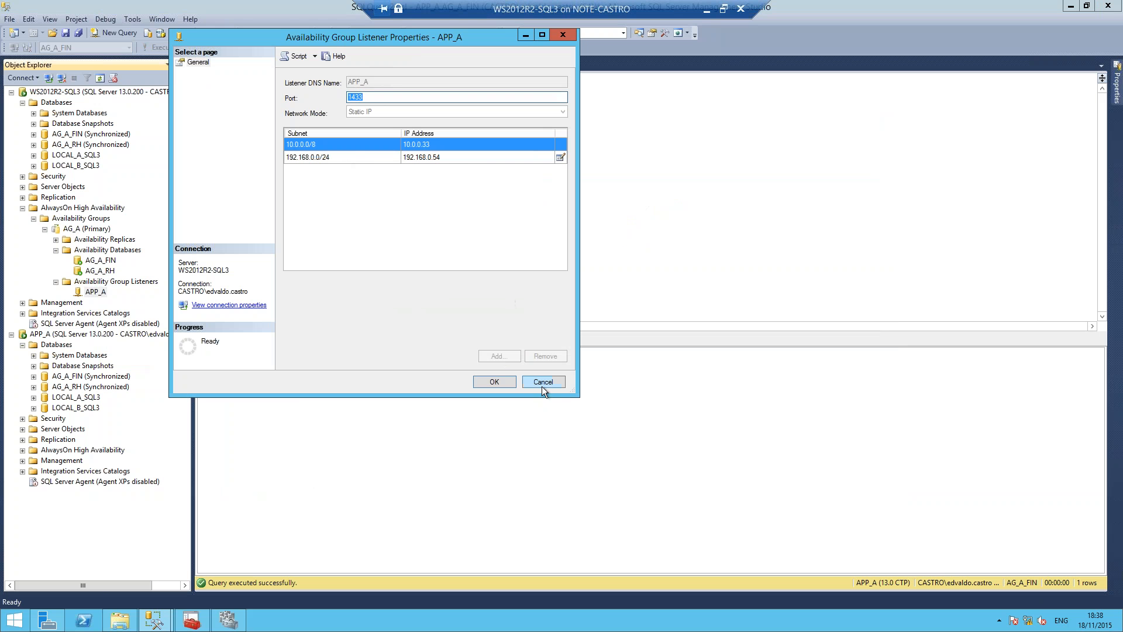
drag(436, 37, 464, 85)
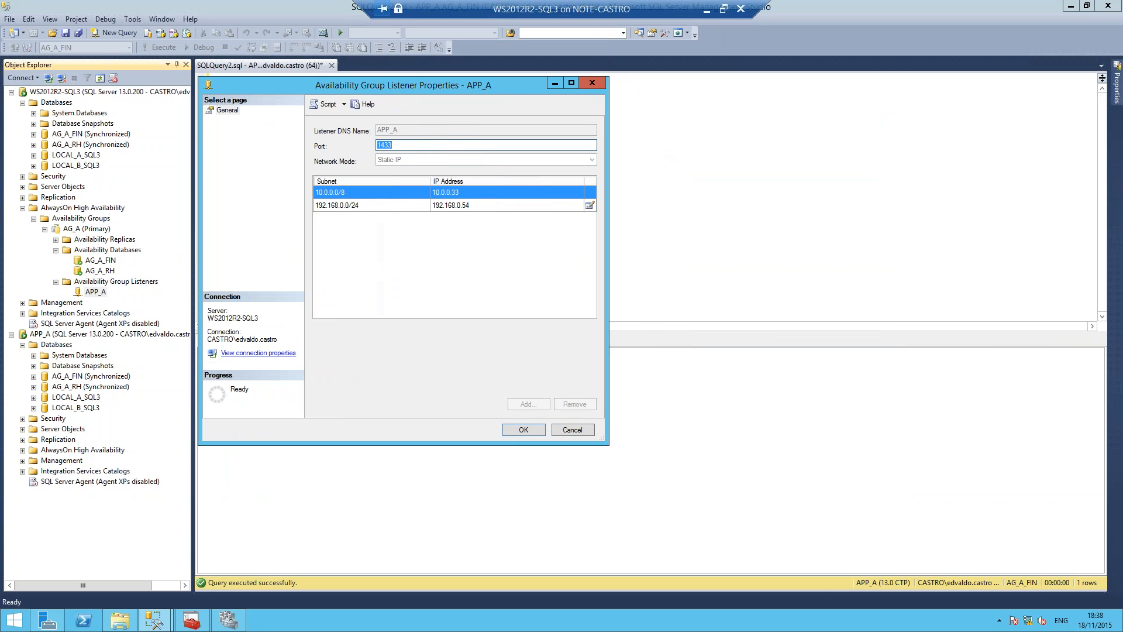
right_click(466, 86)
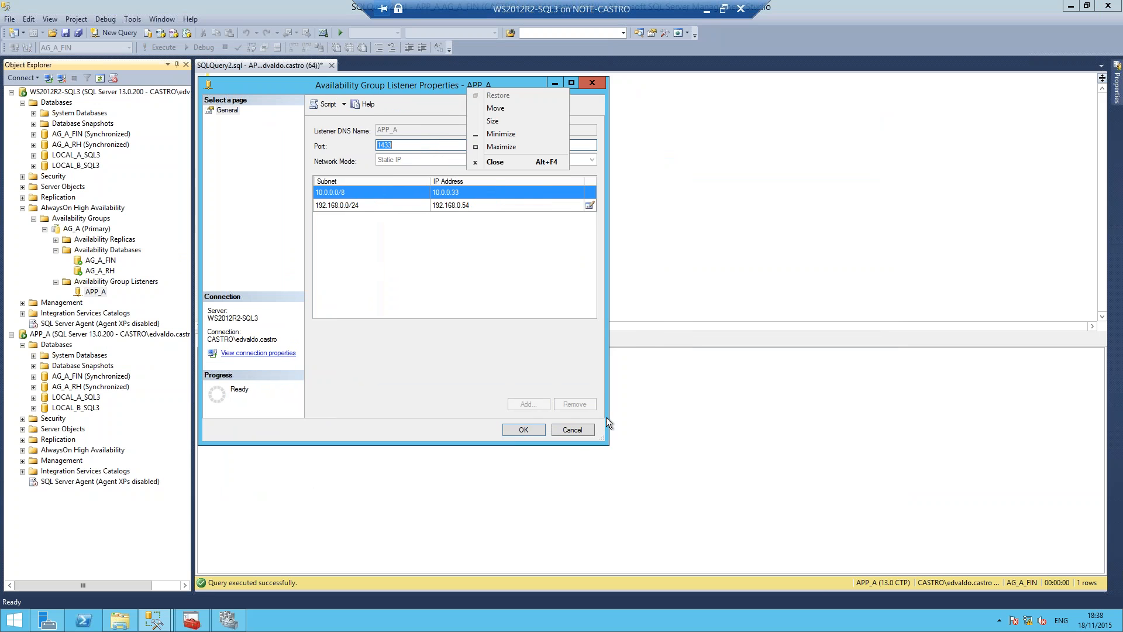
click(578, 431)
click(578, 430)
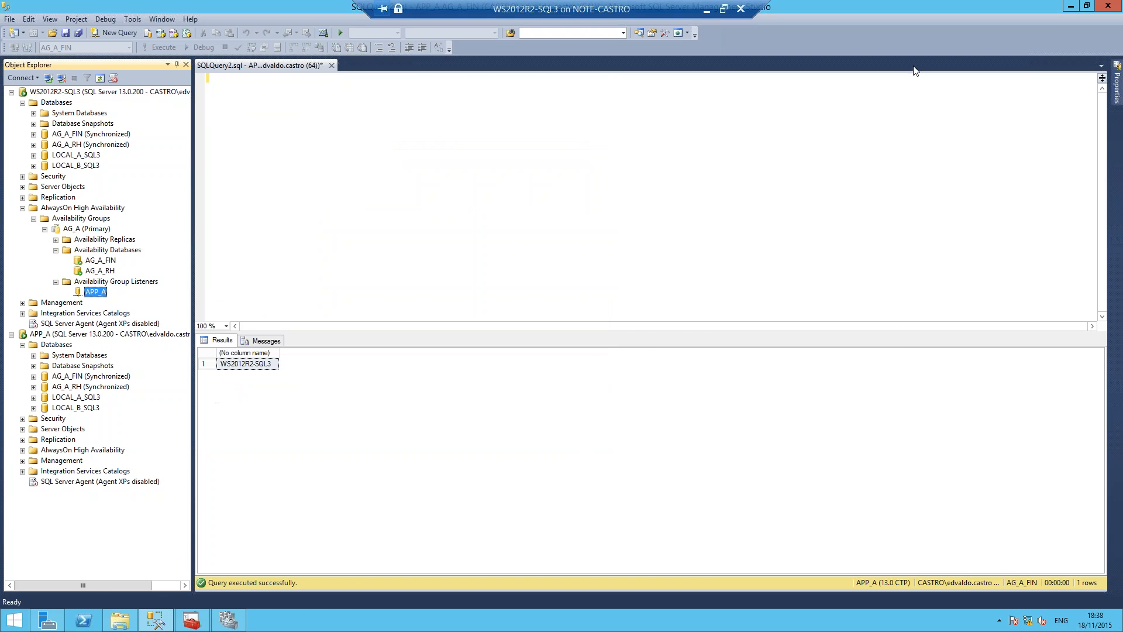
Step: Open routing.sql from the Desktop folder in Management Studio and enlarge the script text for reading
click(913, 32)
click(118, 618)
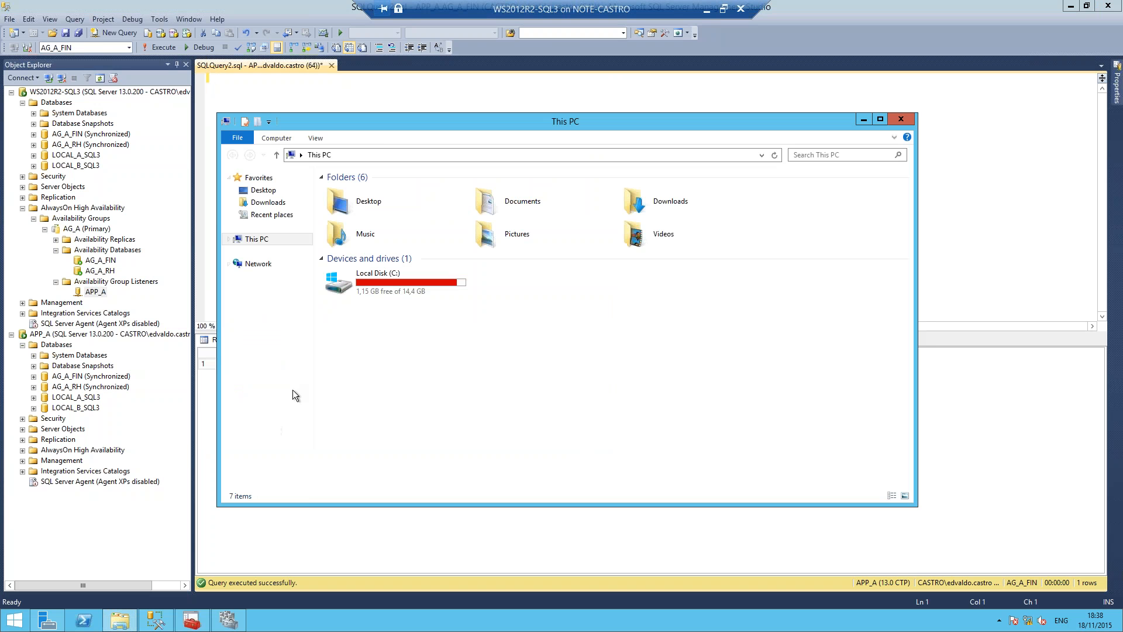
click(360, 280)
double_click(361, 280)
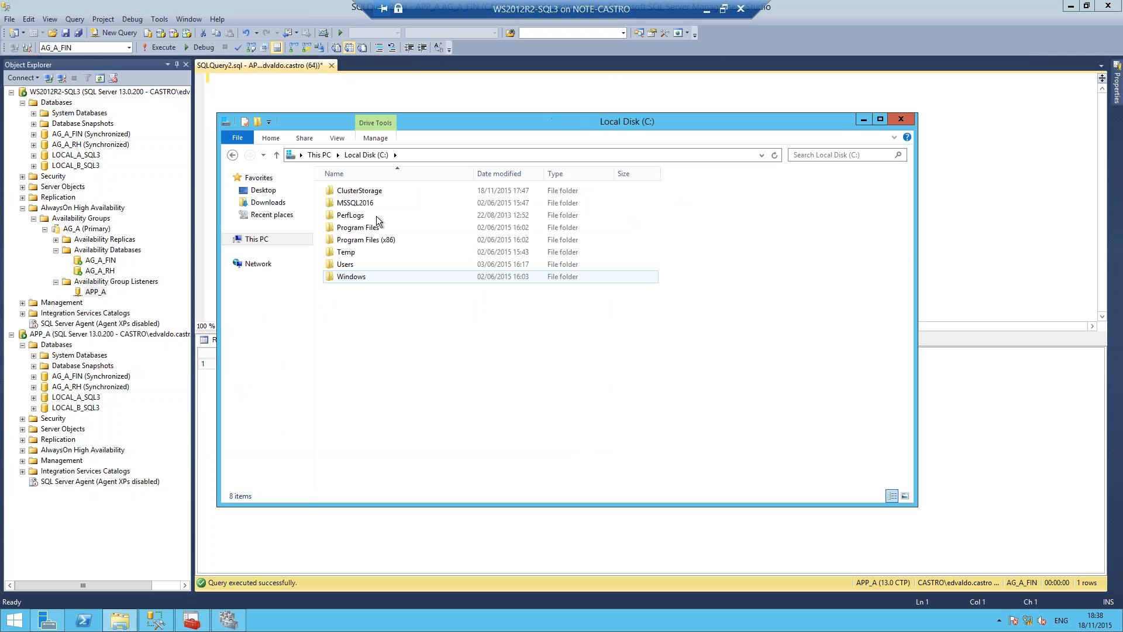
click(263, 190)
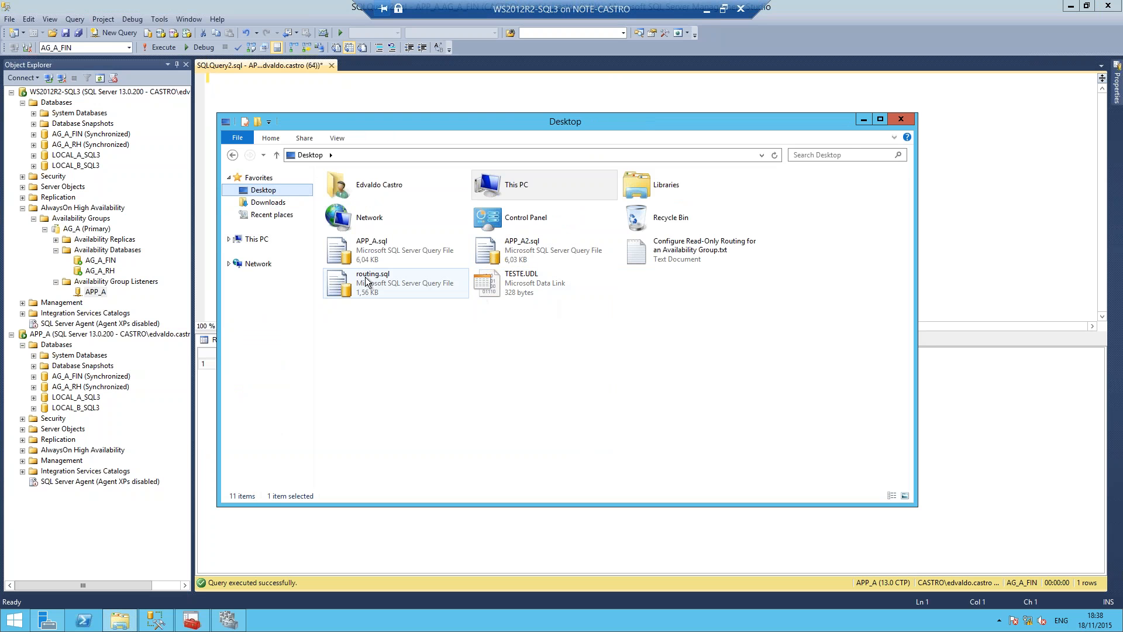
double_click(343, 282)
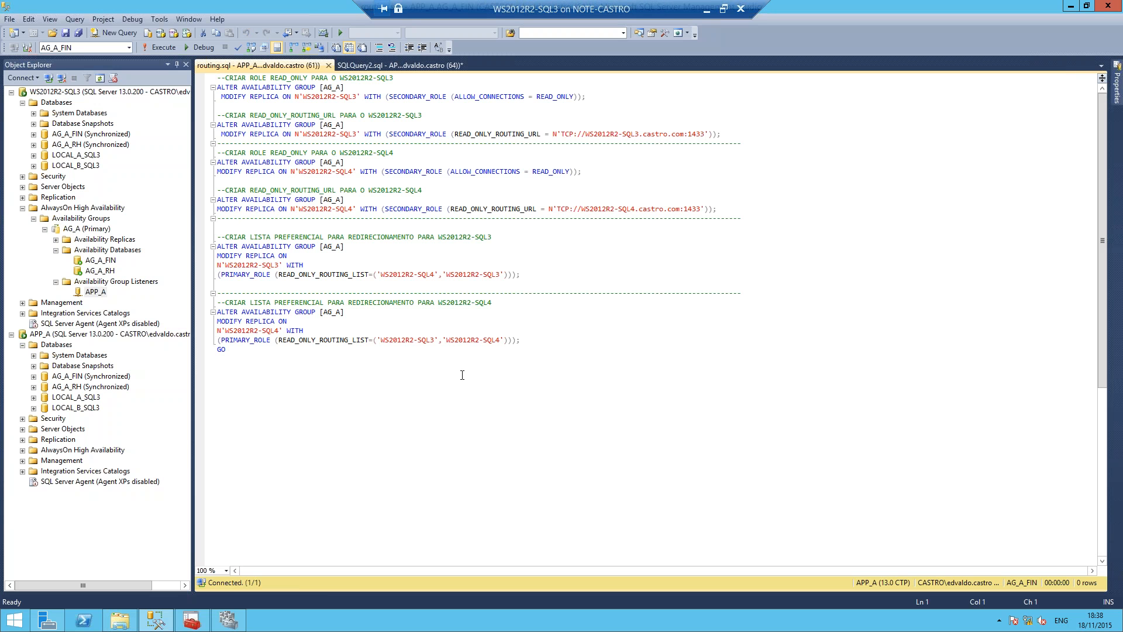
ctrl+scroll(461, 375, up, 3)
ctrl+scroll(460, 374, up, 2)
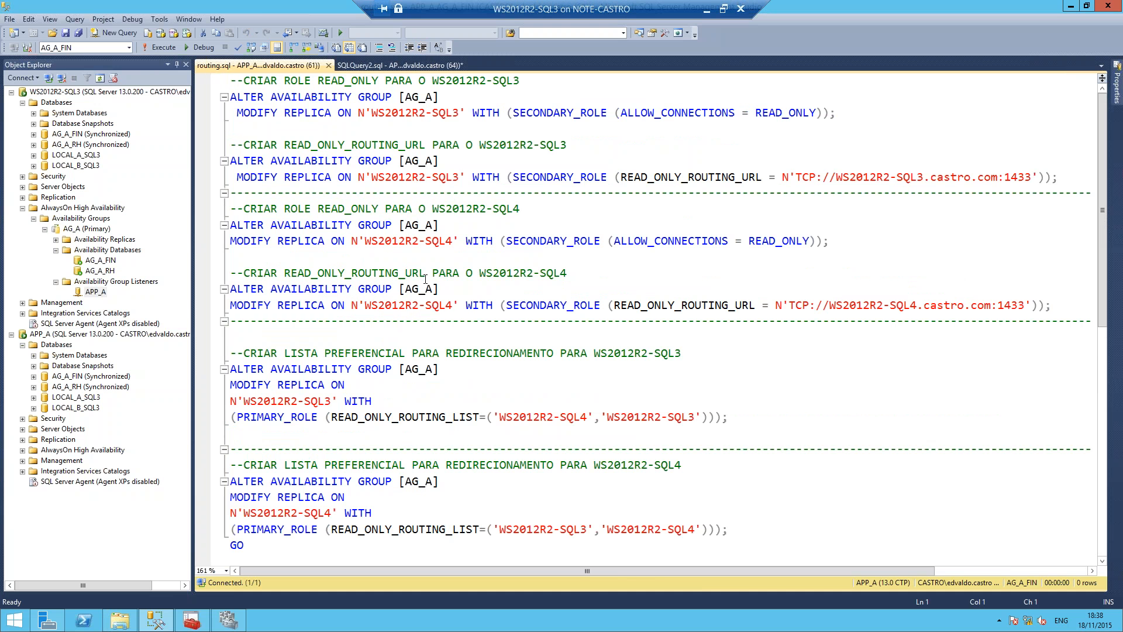
Step: Refresh the Availability Groups folder on WS2012R2-SQL3 to check the roles of AG_A and AG_B, and return to the routing script
click(56, 250)
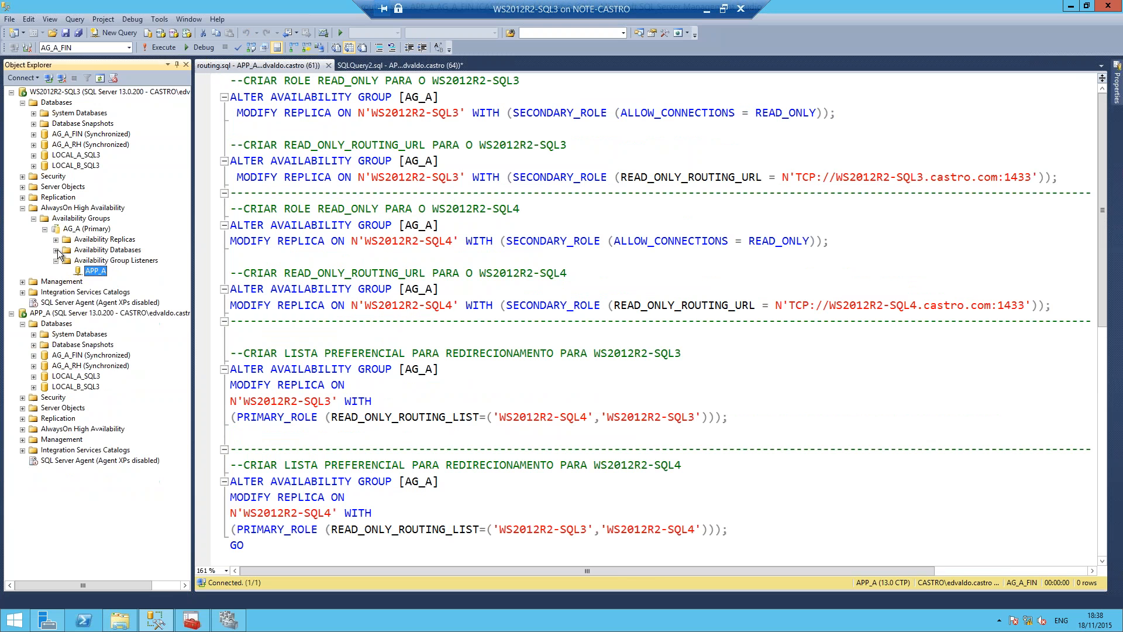
click(56, 259)
click(54, 219)
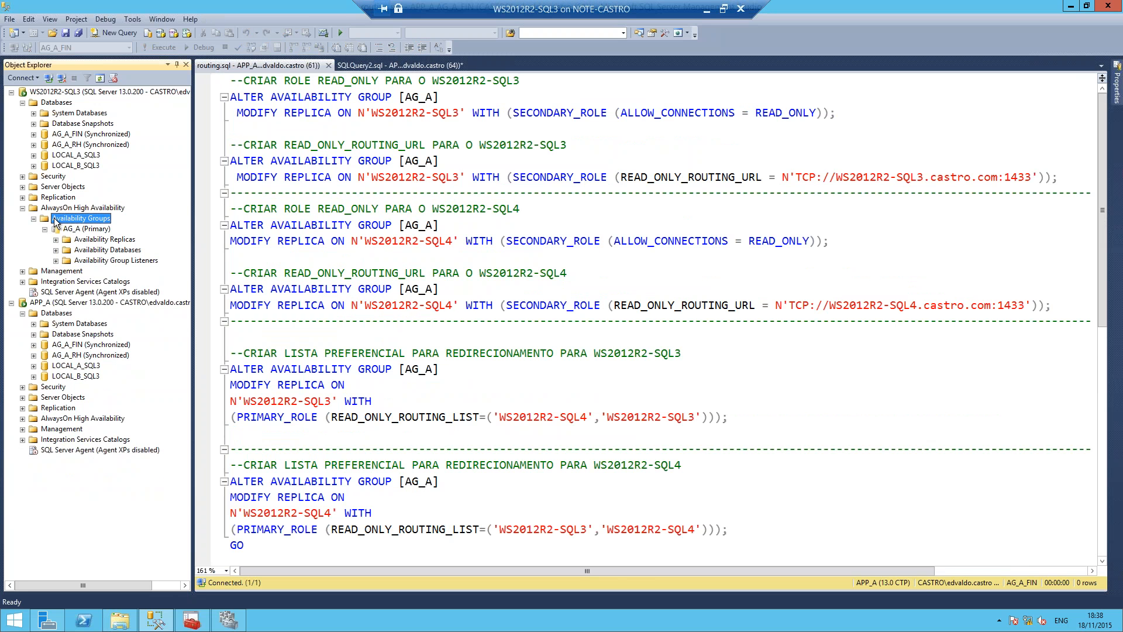
key(F5)
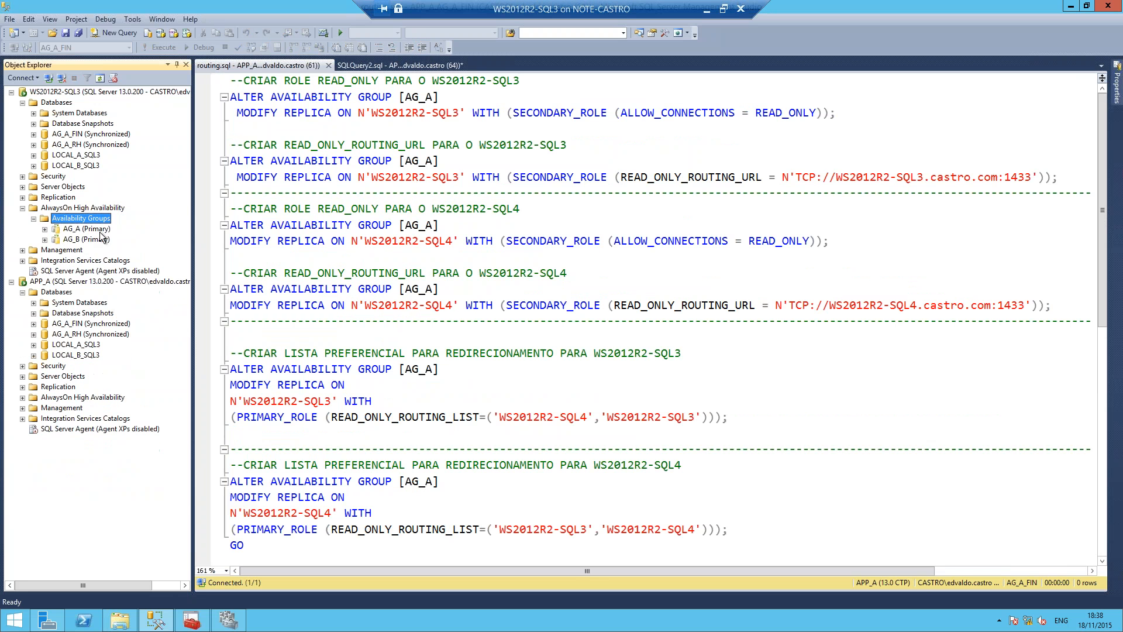
click(98, 232)
click(472, 208)
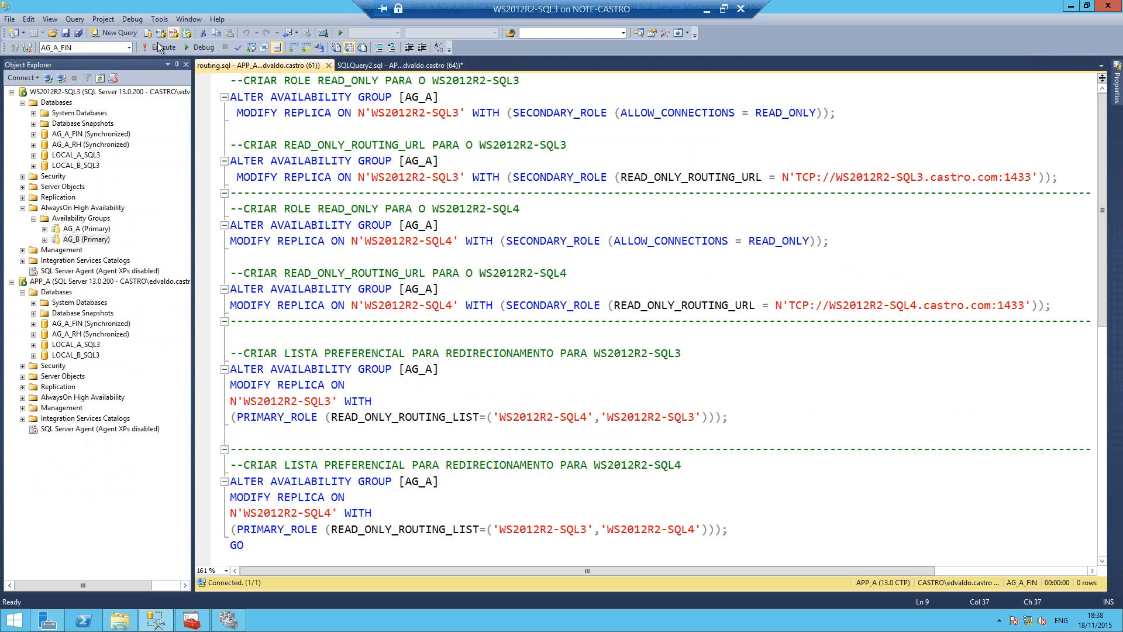
Step: Change the routing.sql query connection to the WS2012R2-SQL3 server using Windows Authentication
click(27, 51)
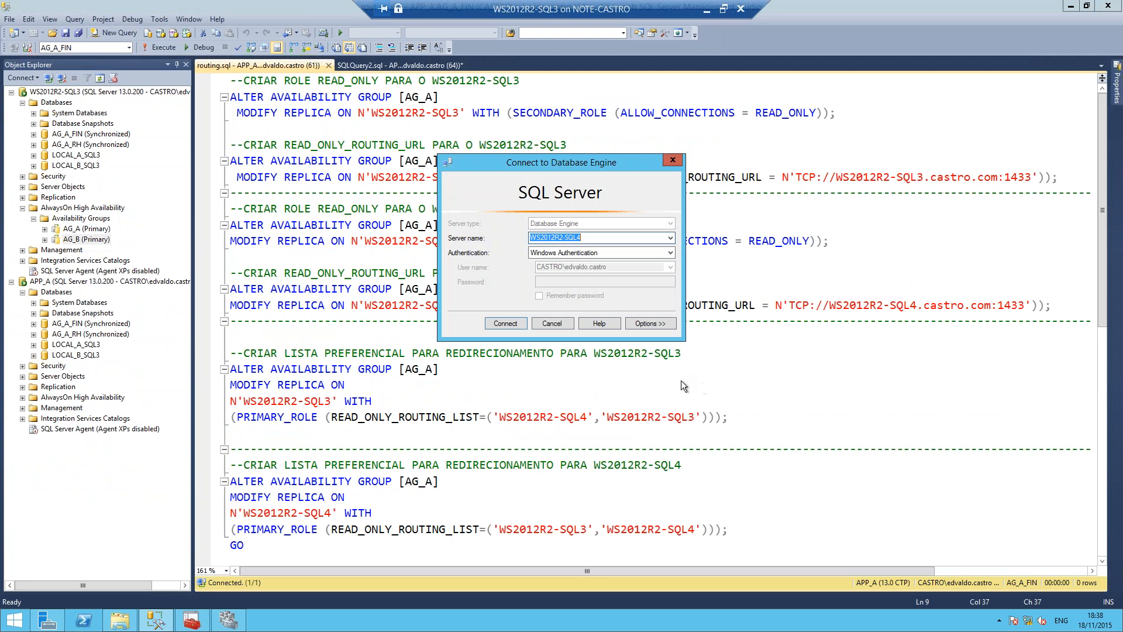
key(Down)
key(Return)
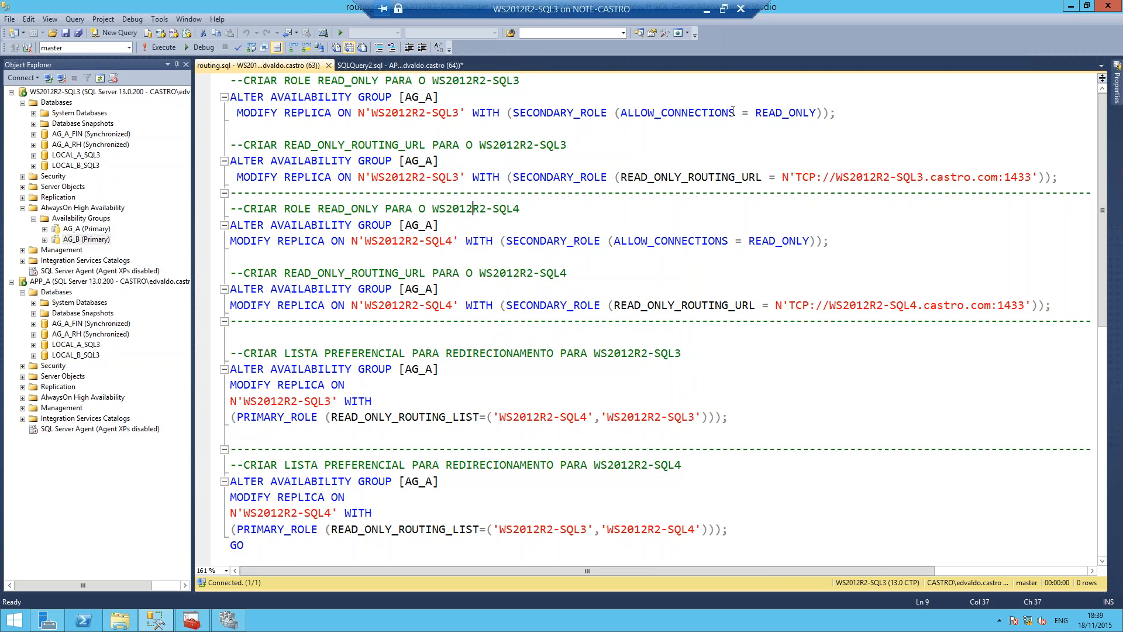
Step: Examine the statements in routing.sql that set the READ_ONLY secondary role and READ_ONLY_ROUTING_URL for each AG_A replica
drag(843, 112, 216, 95)
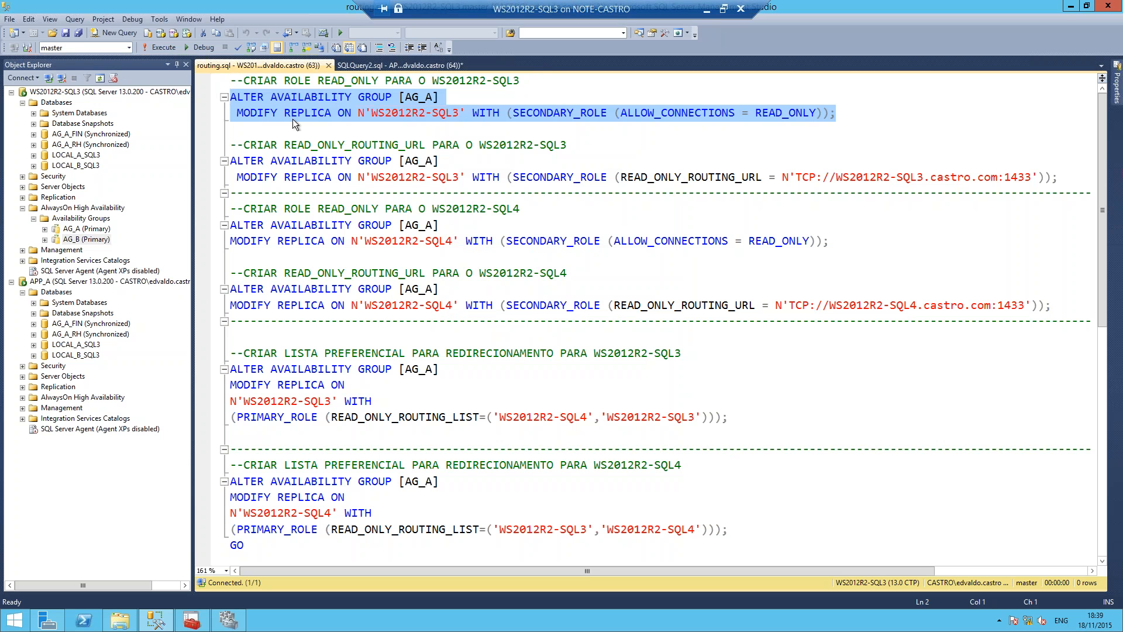
double_click(402, 114)
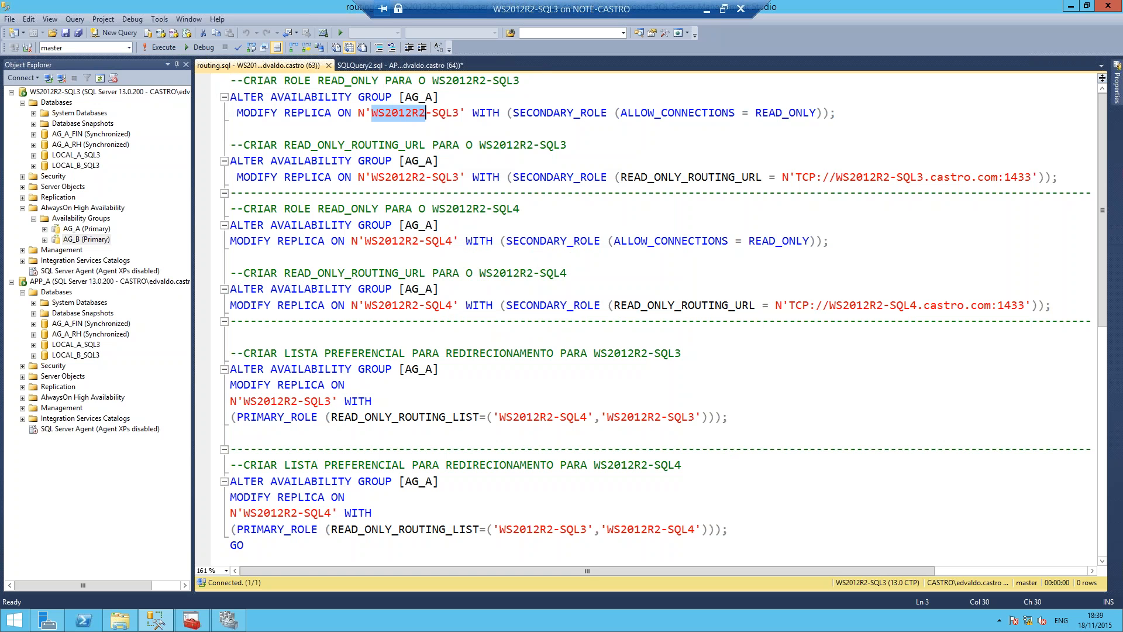
double_click(553, 114)
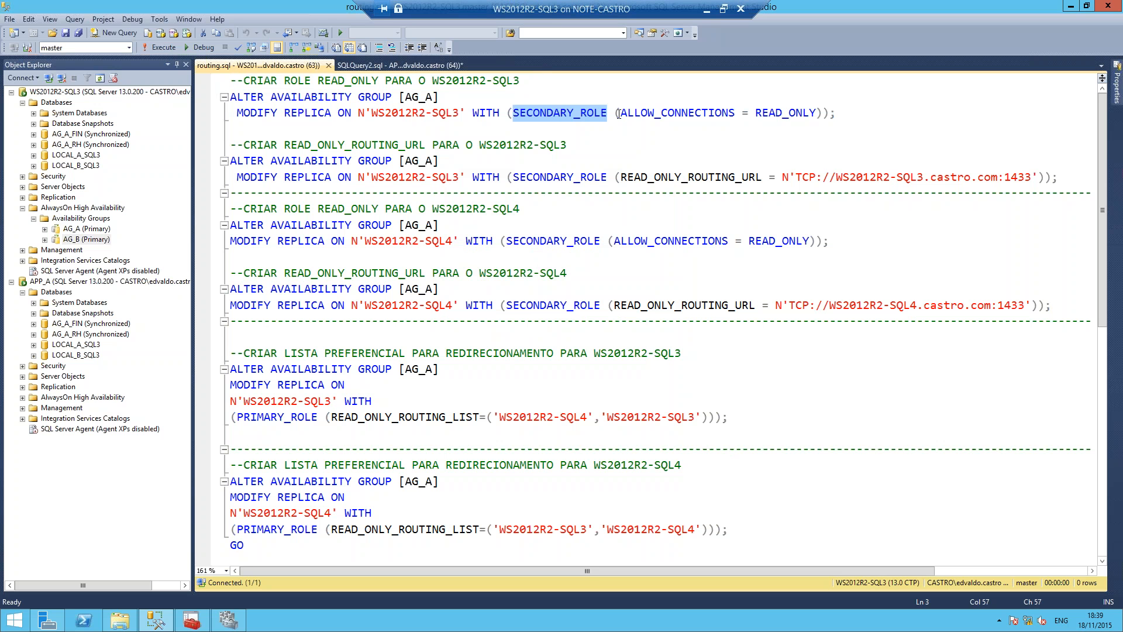
drag(620, 114, 828, 114)
click(460, 144)
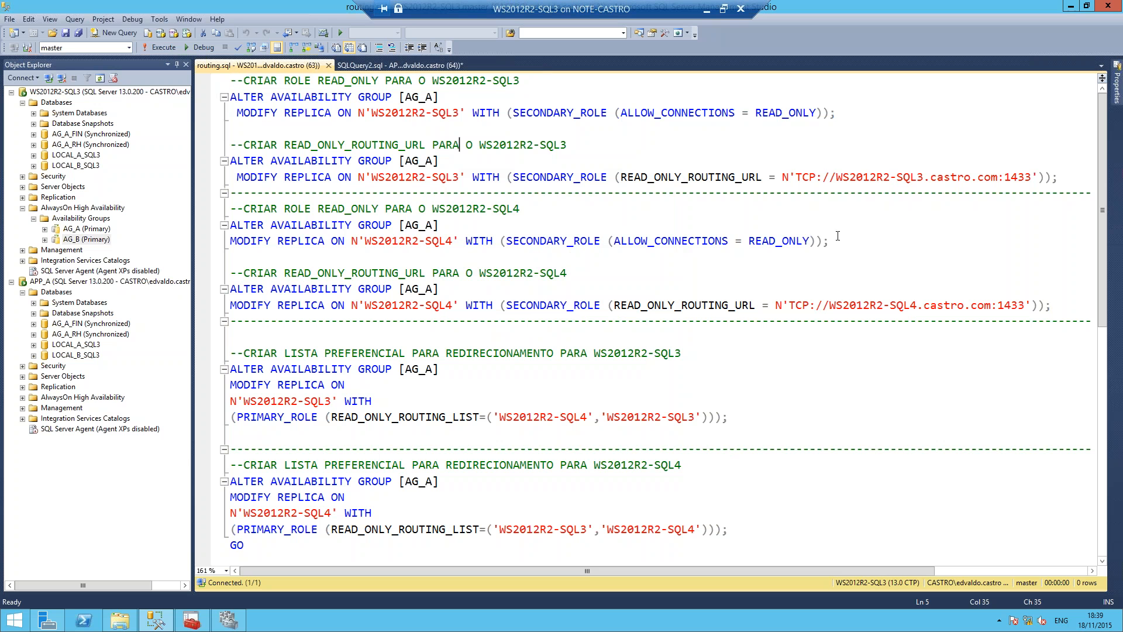
drag(831, 240, 229, 209)
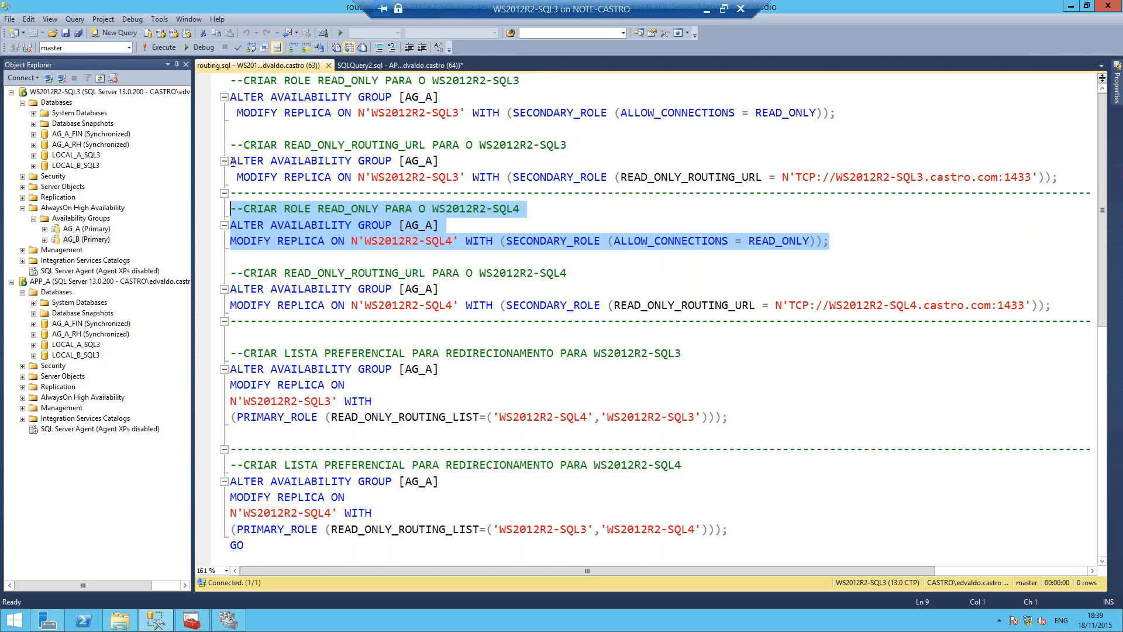
drag(230, 161, 568, 162)
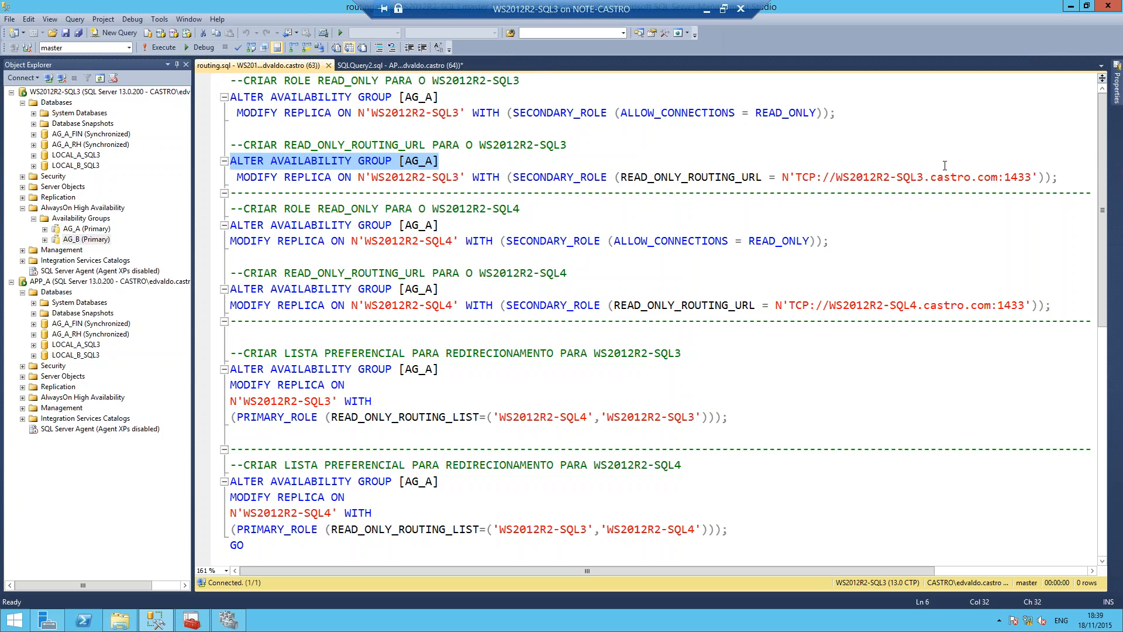
drag(944, 165, 1057, 177)
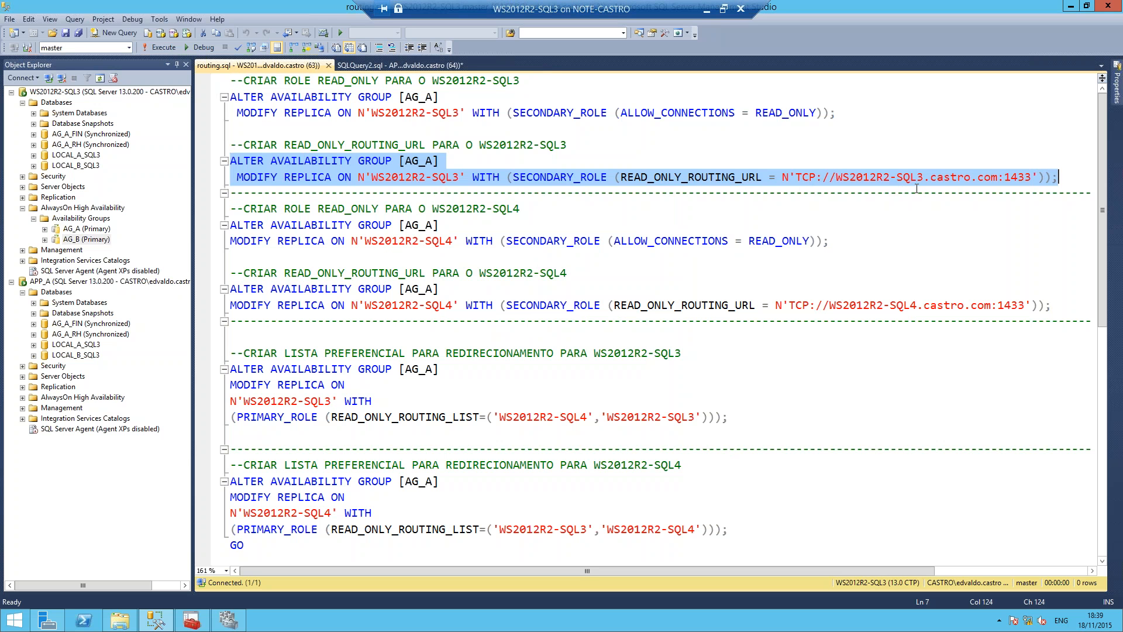
click(931, 177)
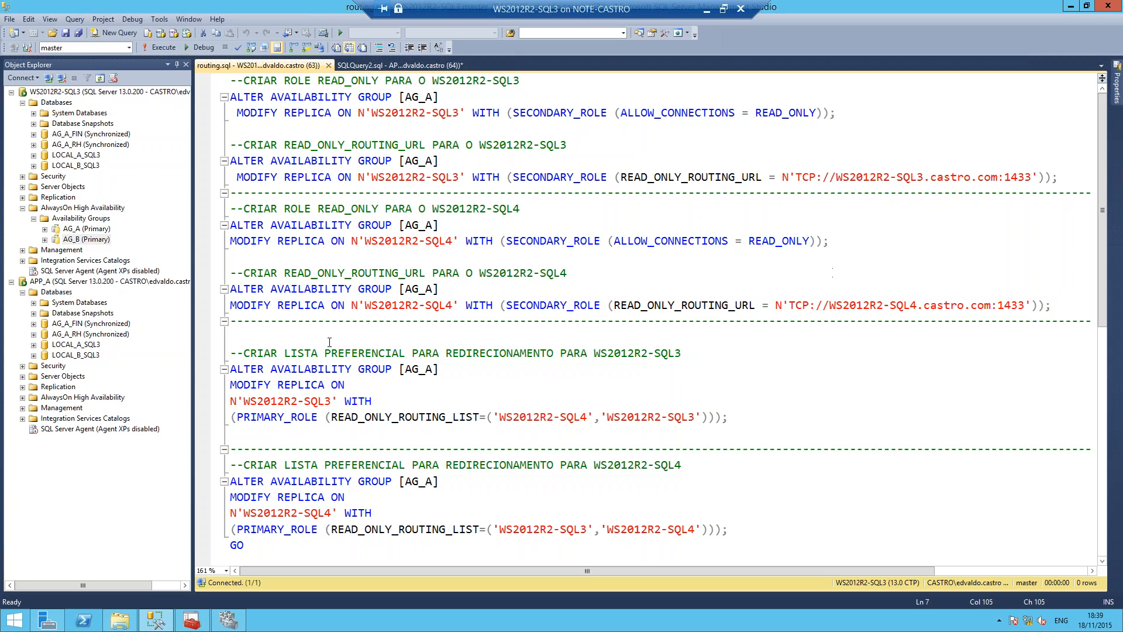
Step: Examine the READ_ONLY_ROUTING_LIST statements and their replica order for WS2012R2-SQL3 and WS2012R2-SQL4
scroll(710, 417, down, 2)
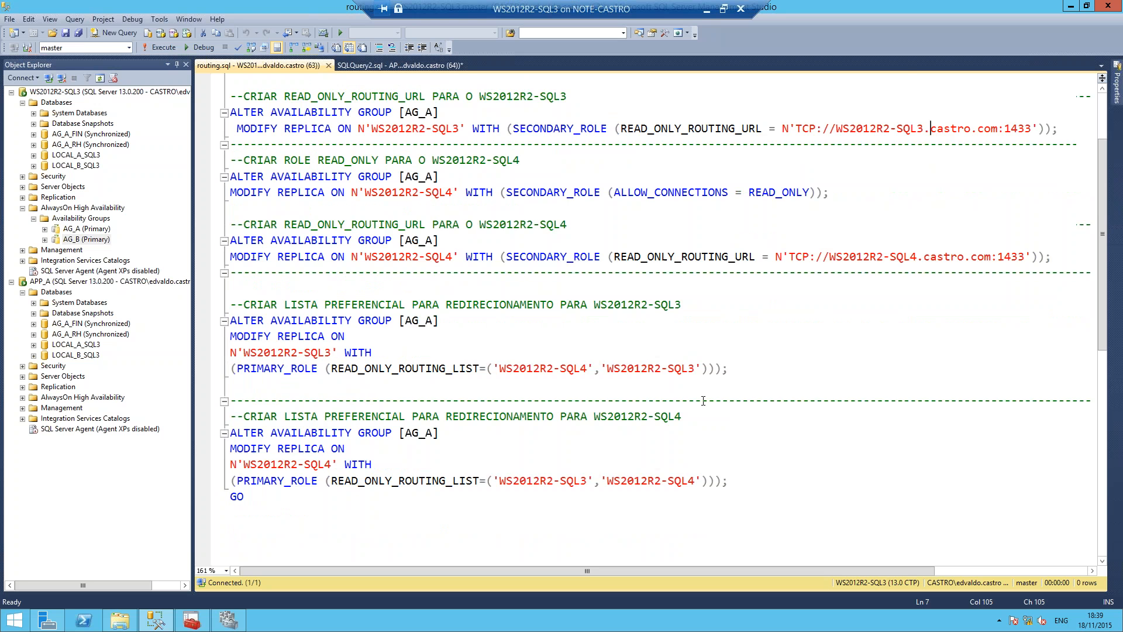
drag(730, 320, 214, 251)
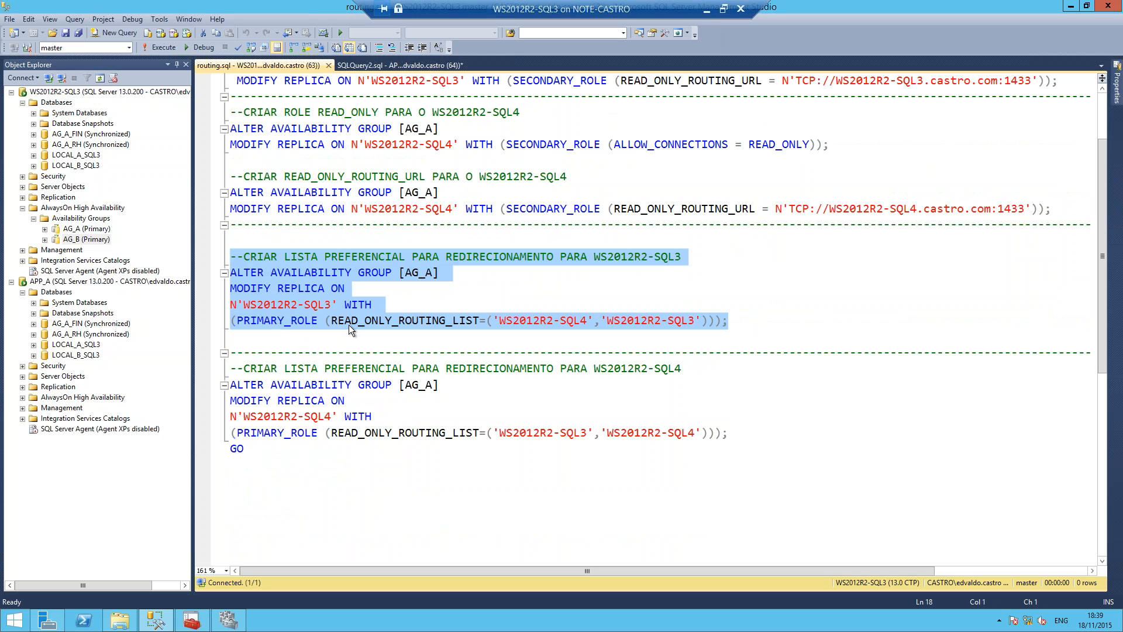
click(560, 325)
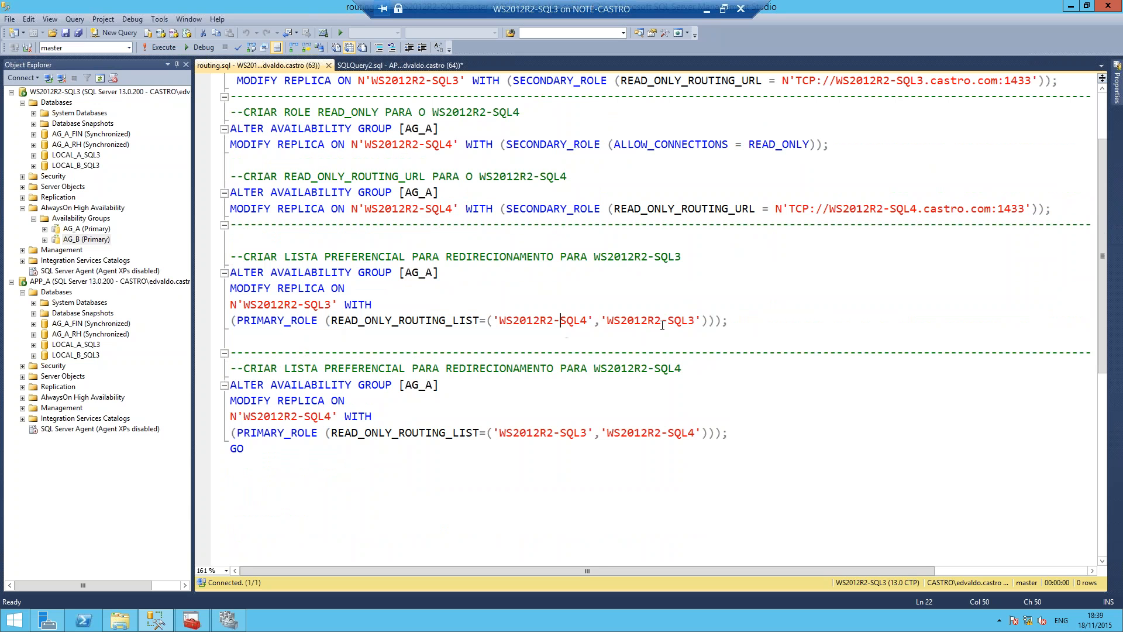
double_click(662, 325)
drag(498, 433, 826, 435)
click(804, 459)
drag(243, 304, 331, 305)
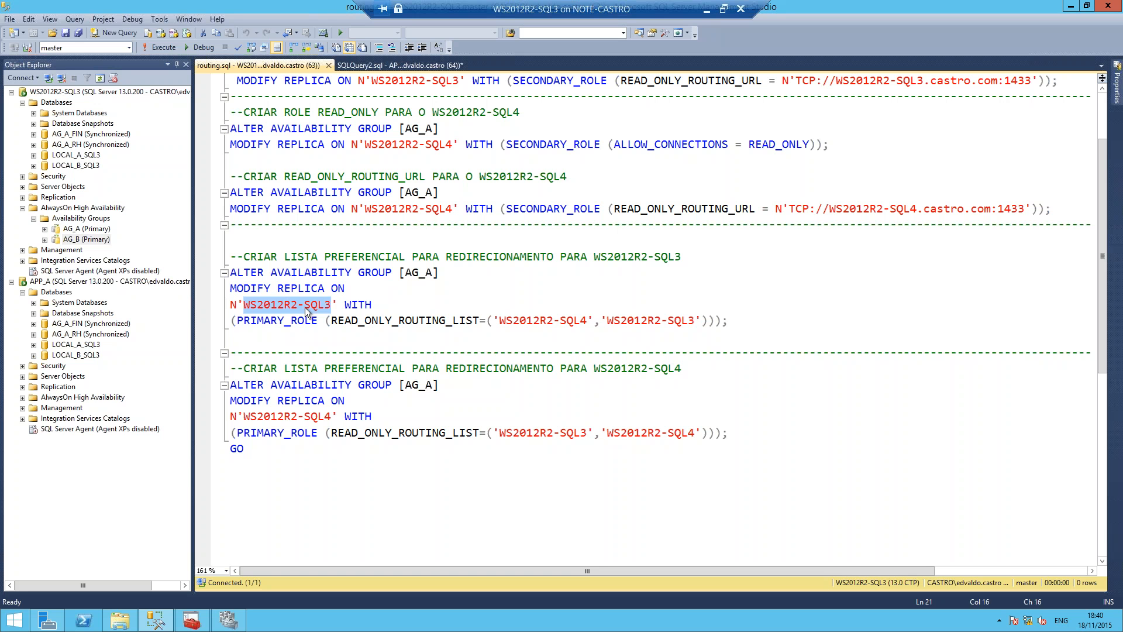
Step: Execute the entire routing.sql script on WS2012R2-SQL3 with no text selected
click(166, 42)
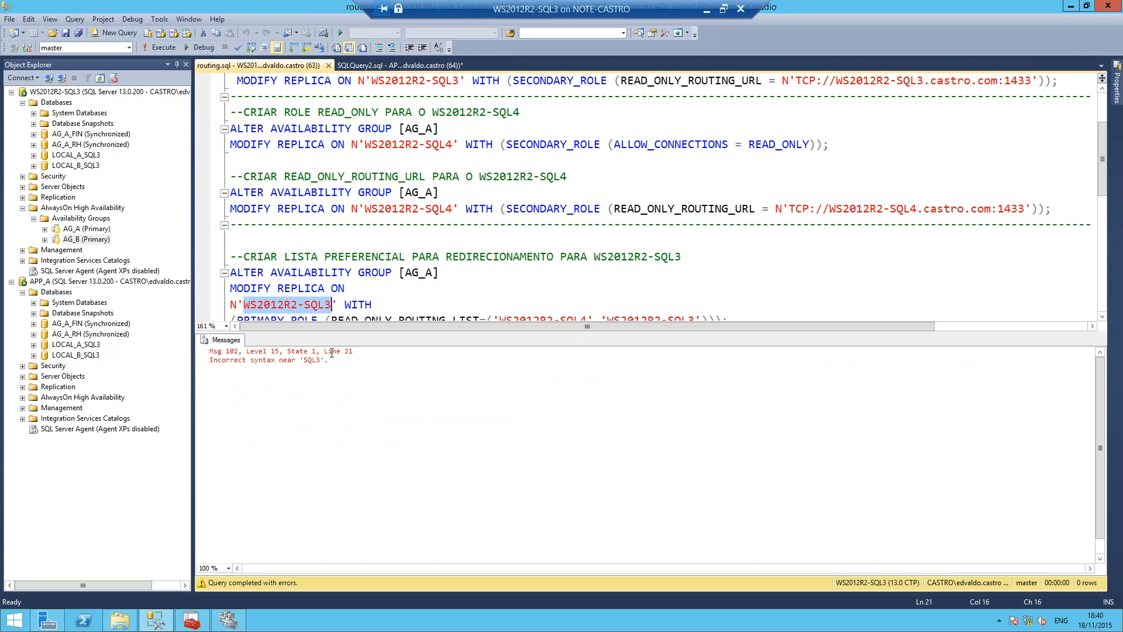
double_click(332, 352)
click(370, 236)
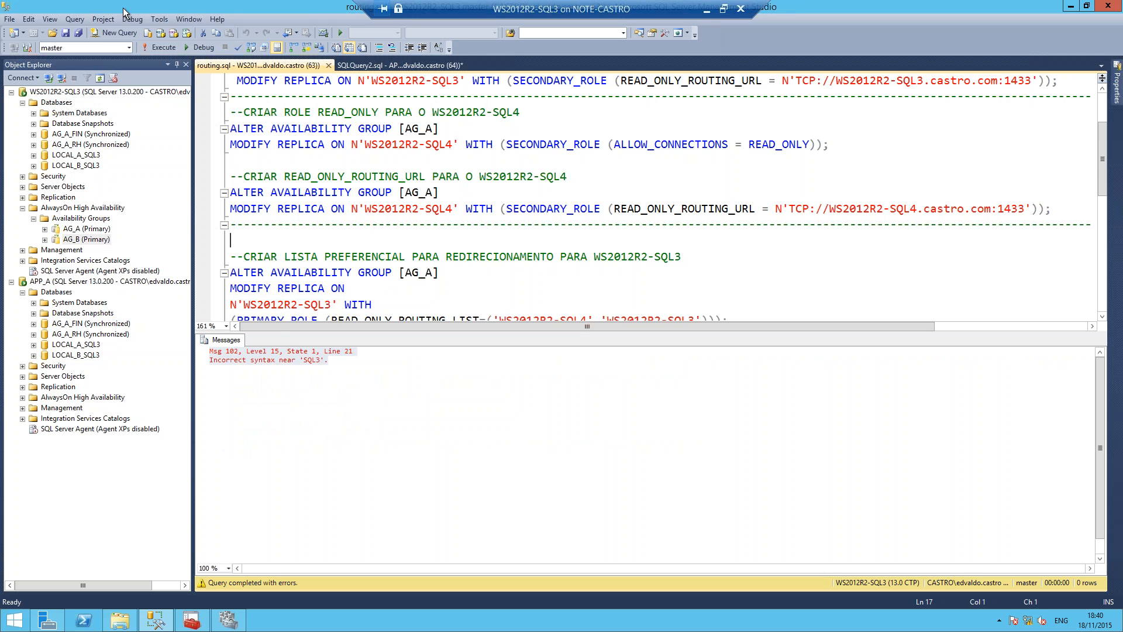
click(159, 47)
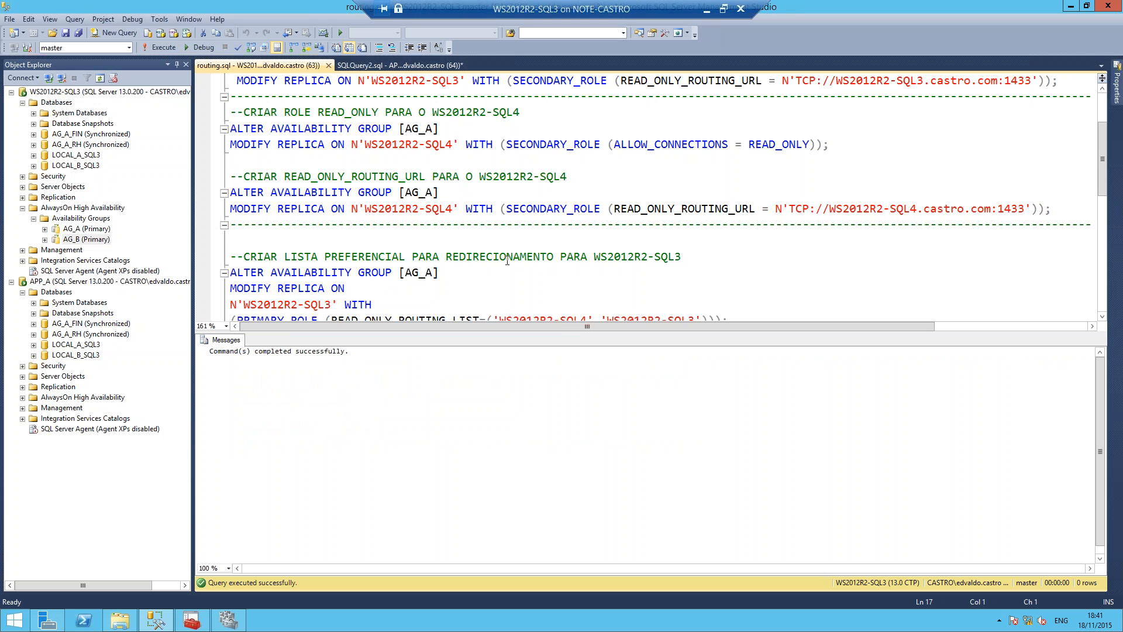
Step: Try to execute the routing script while connected to WS2012R2-SQL4
click(26, 48)
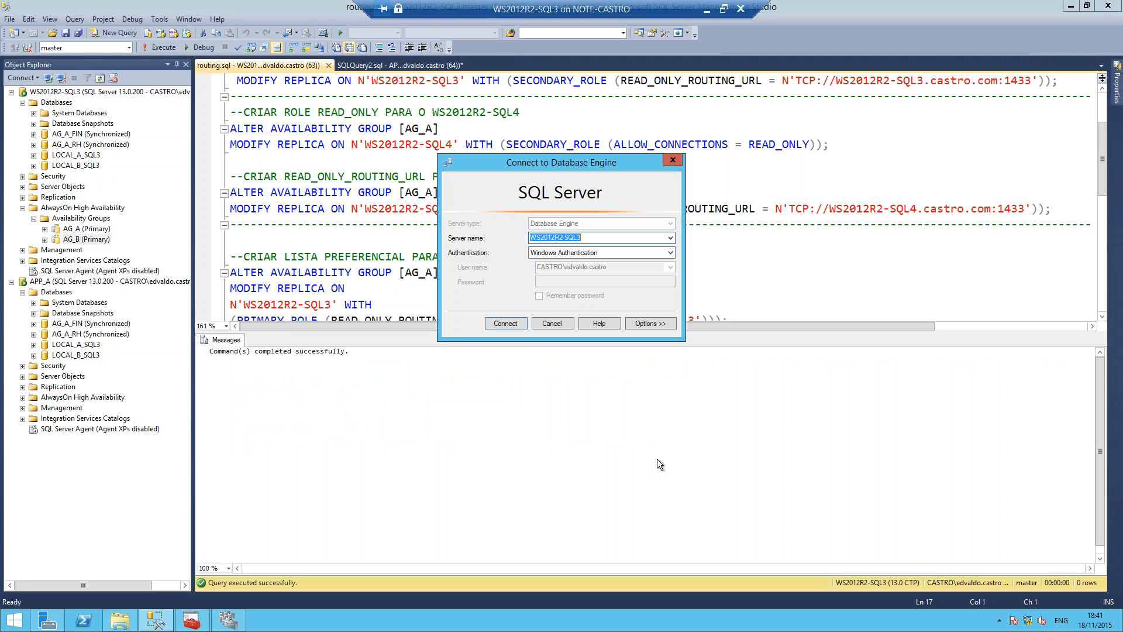
key(Return)
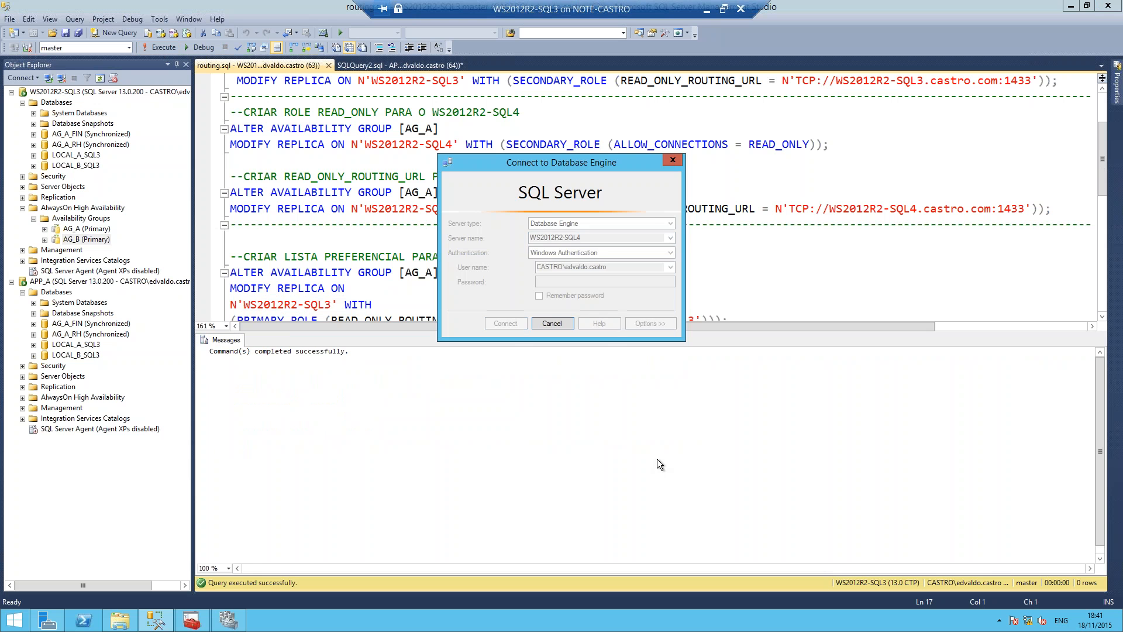
click(159, 48)
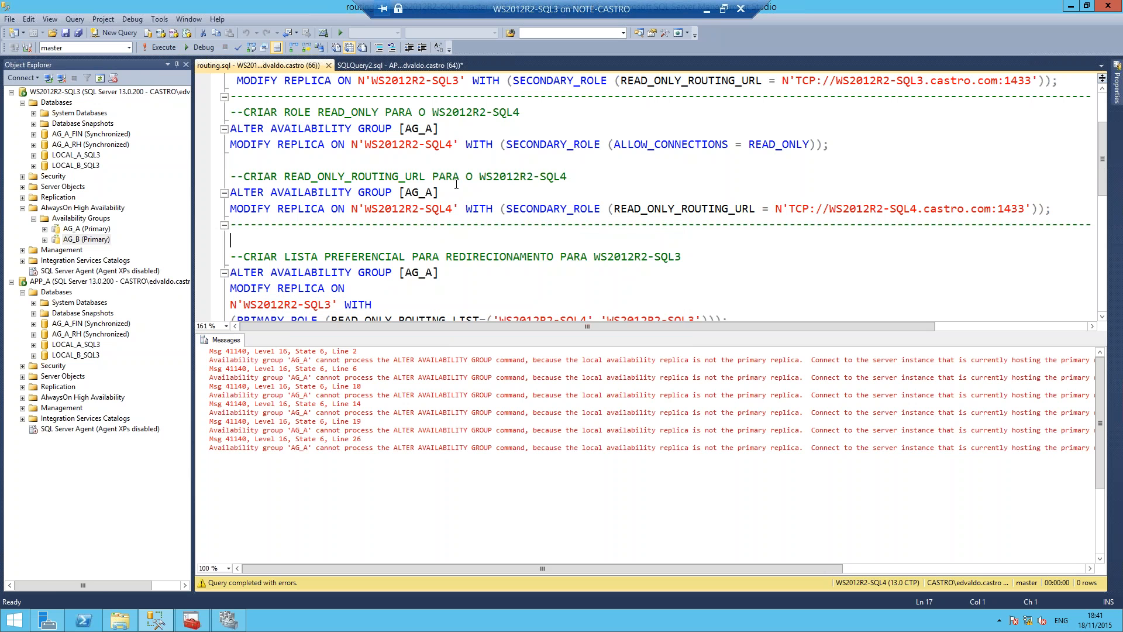
Step: Select the whole routing script for copying and switch to the WS2012R2-SQL4 virtual machine
click(707, 9)
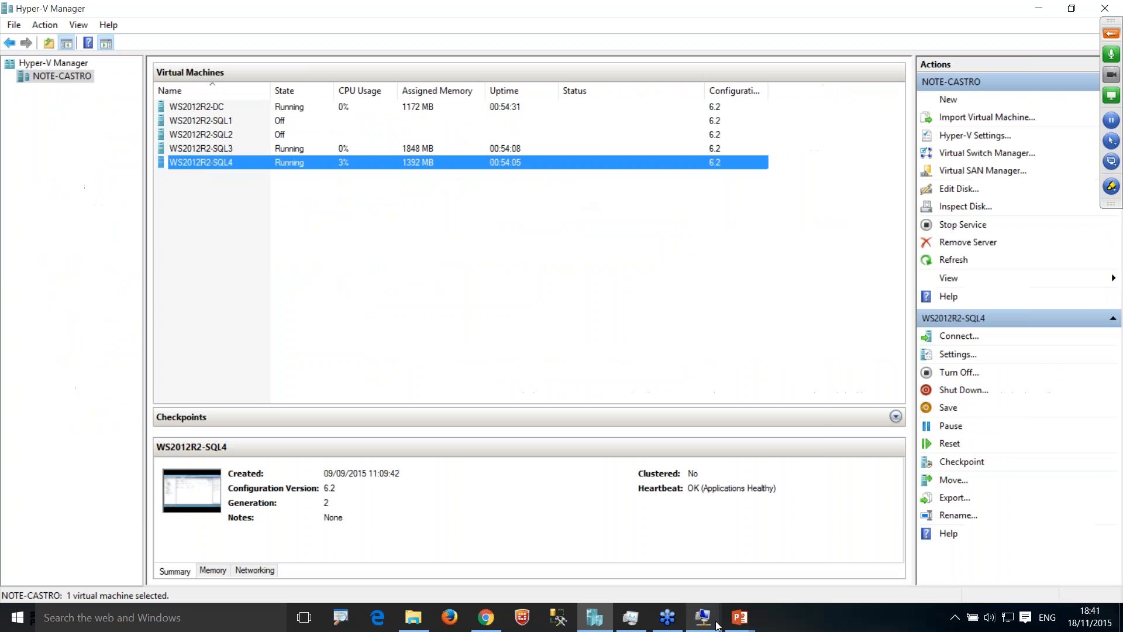
mouse_move(702, 617)
click(566, 569)
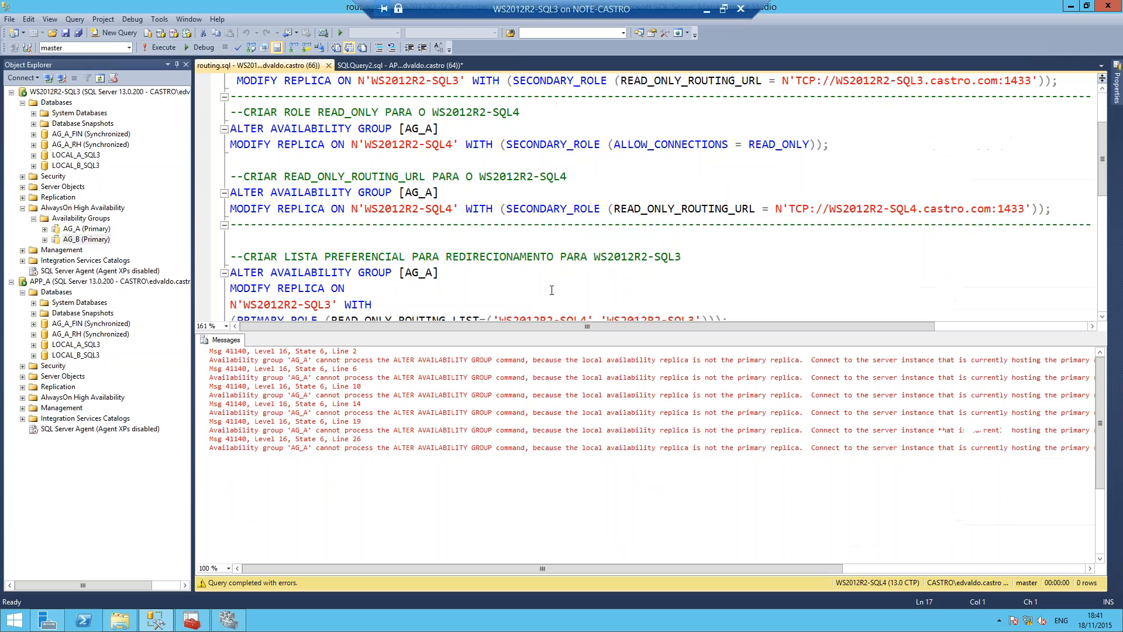
key(ctrl+a)
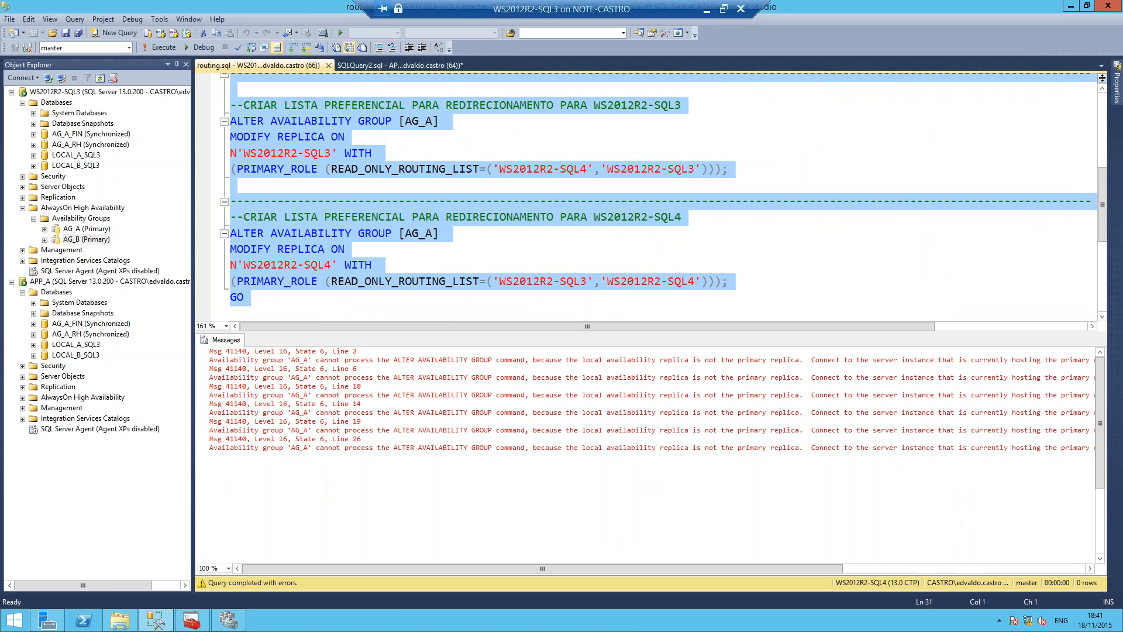
click(707, 10)
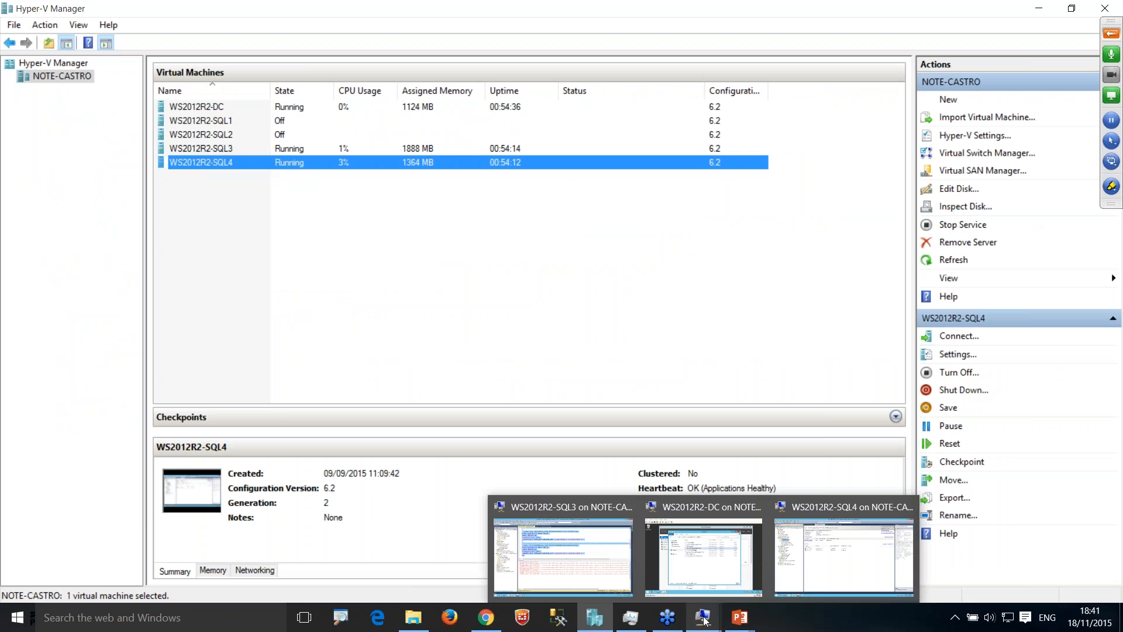
click(704, 619)
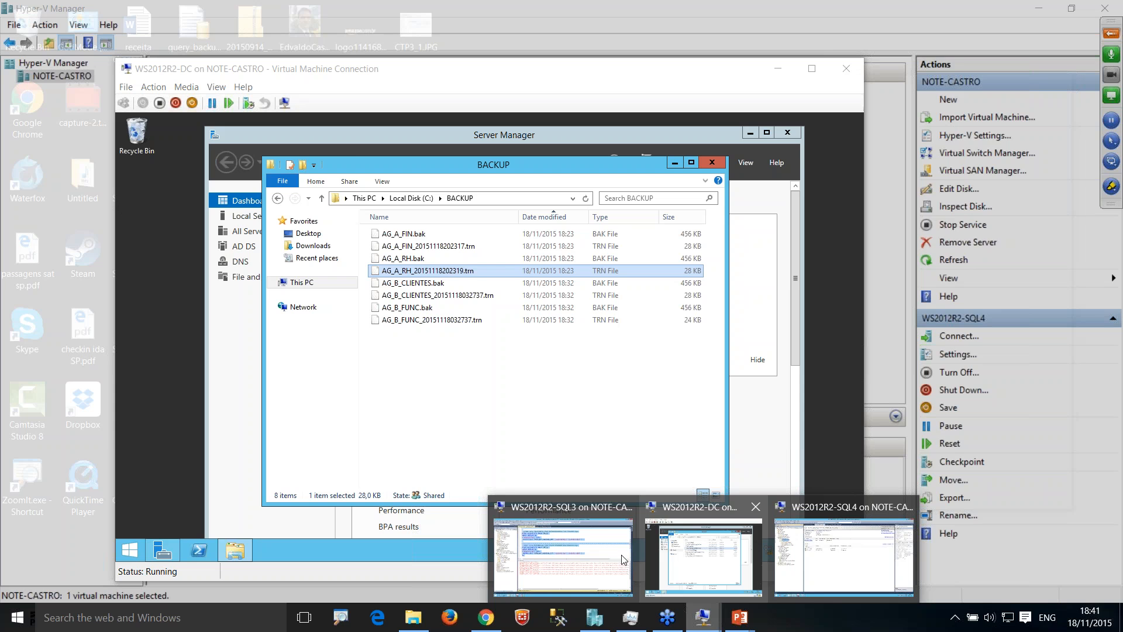
click(842, 557)
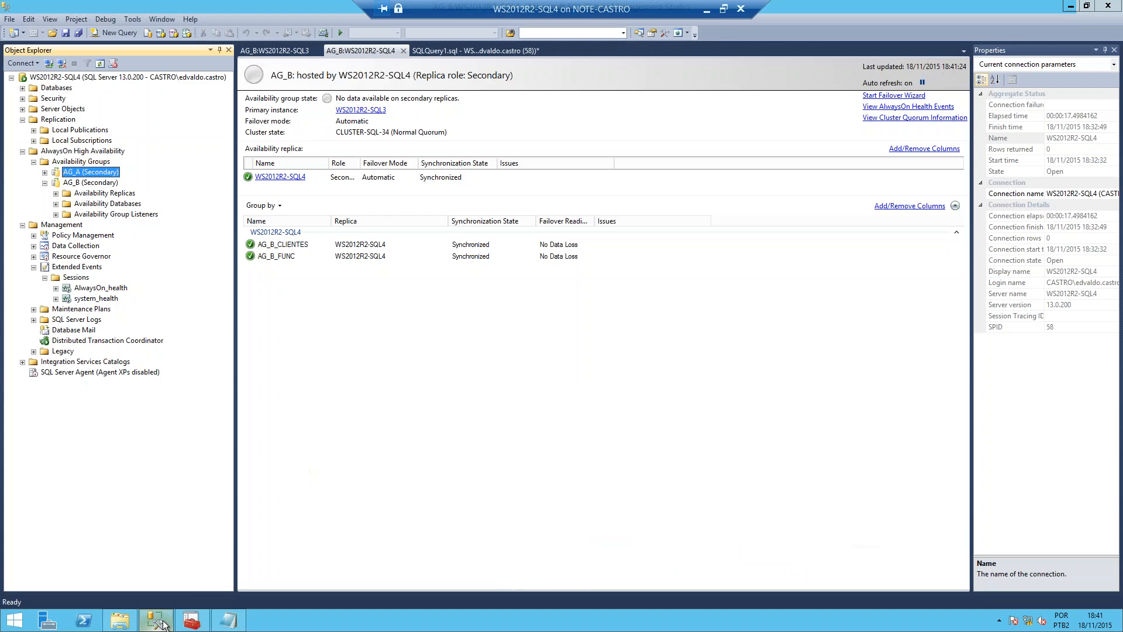
Step: Paste the clipboard script into a new query on WS2012R2-SQL4 and try to execute it
click(155, 620)
click(156, 620)
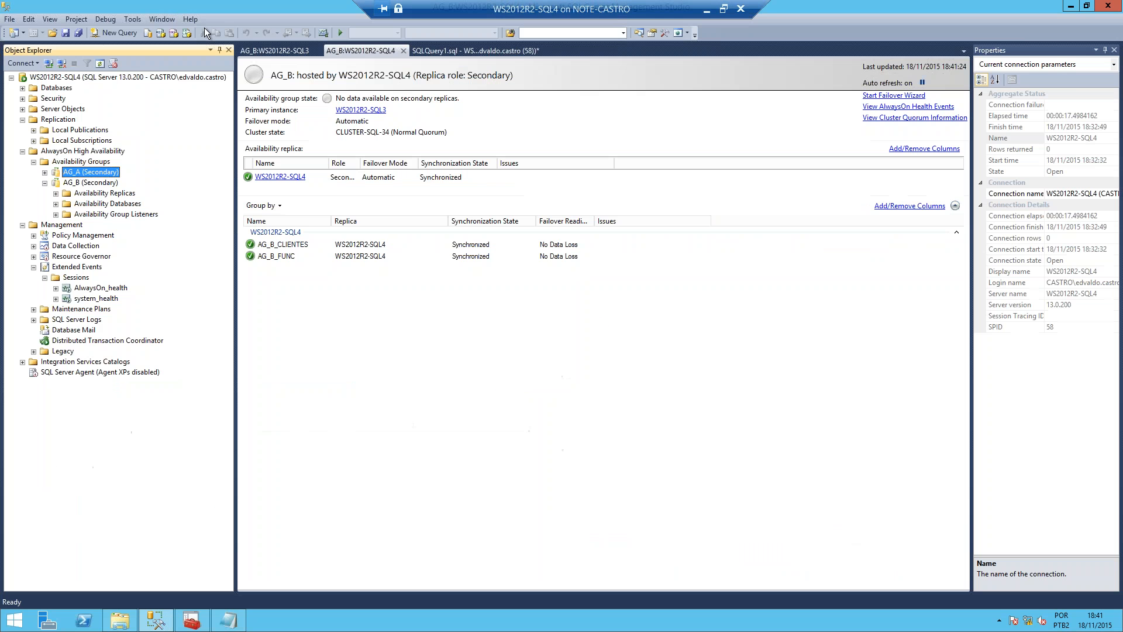
click(445, 51)
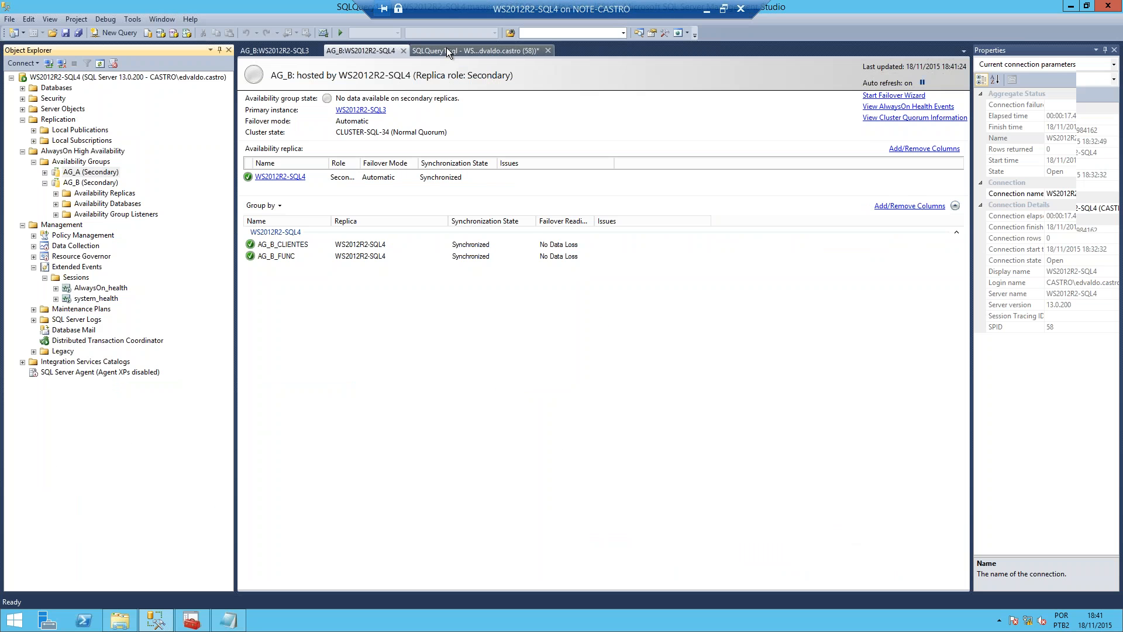
click(114, 33)
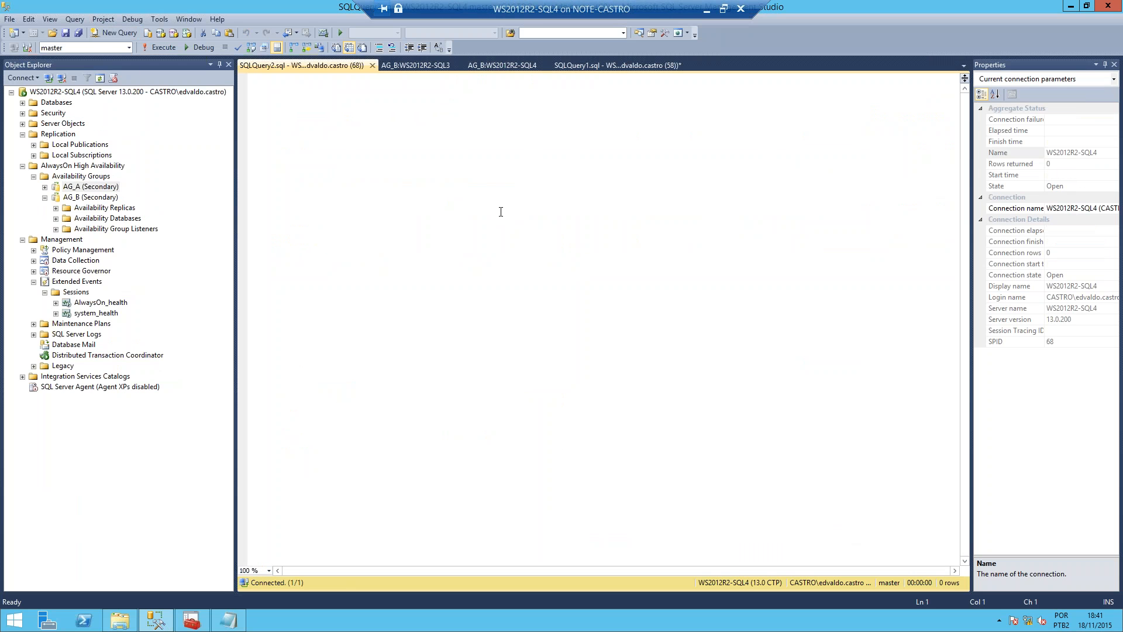
key(ctrl+v)
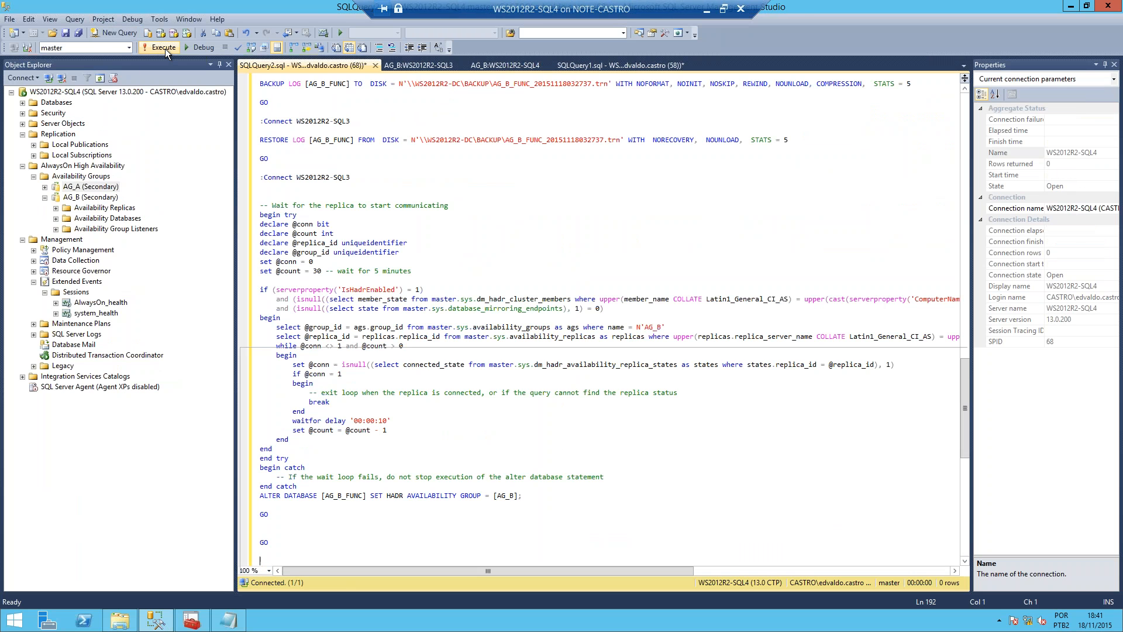
click(165, 48)
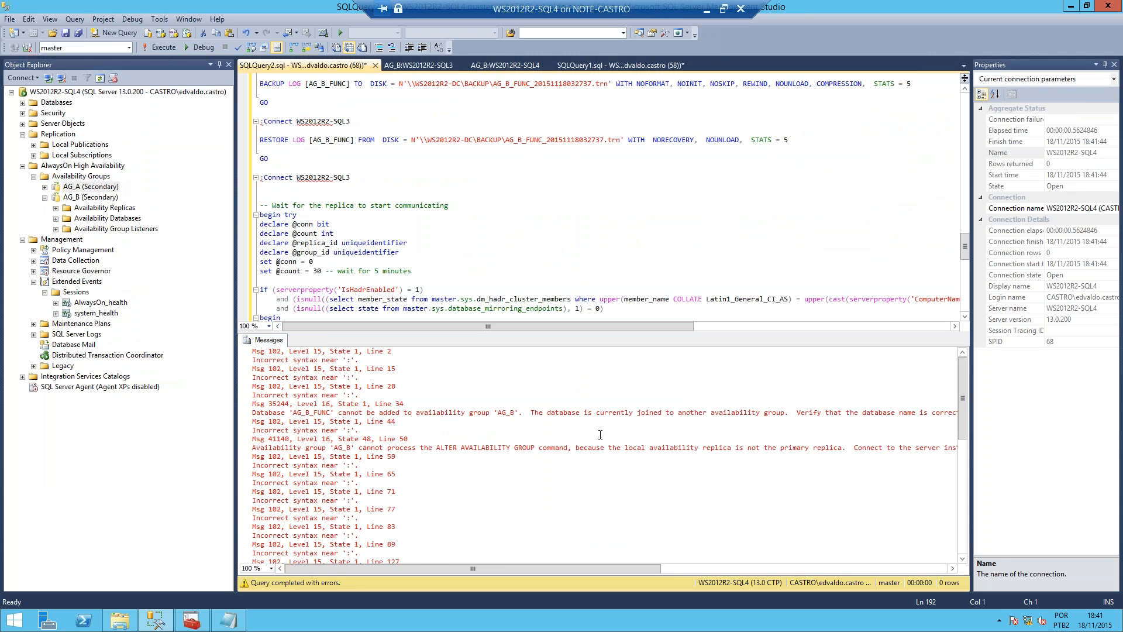
Step: Fail over availability group AG_B to WS2012R2-SQL4 as the new primary replica, and expand the progress details
click(83, 190)
click(75, 199)
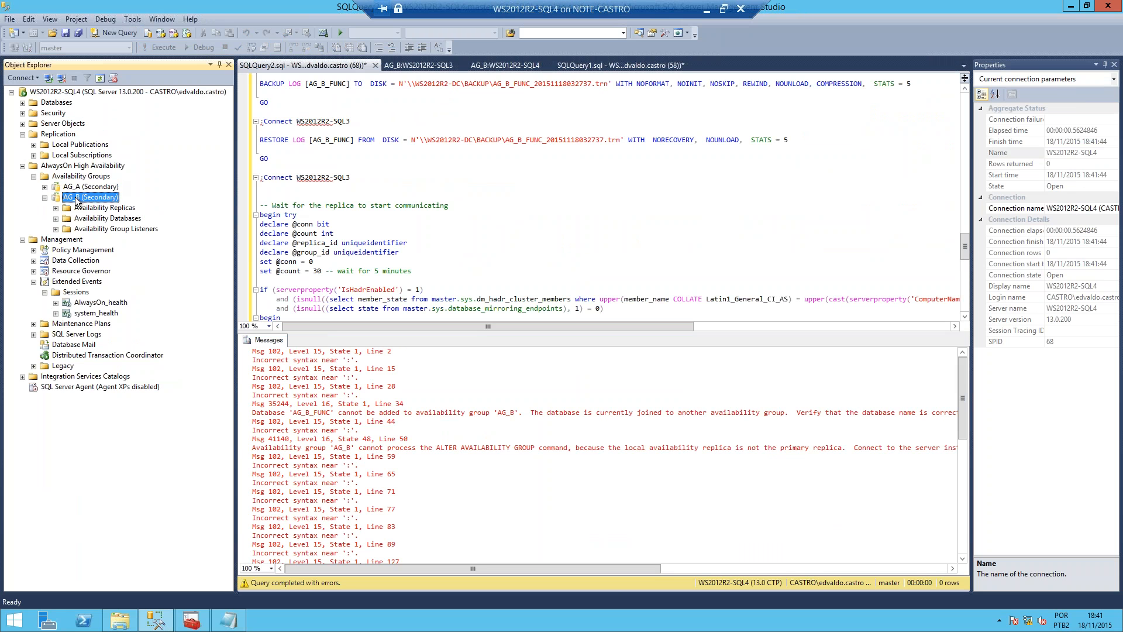
right_click(75, 199)
click(126, 227)
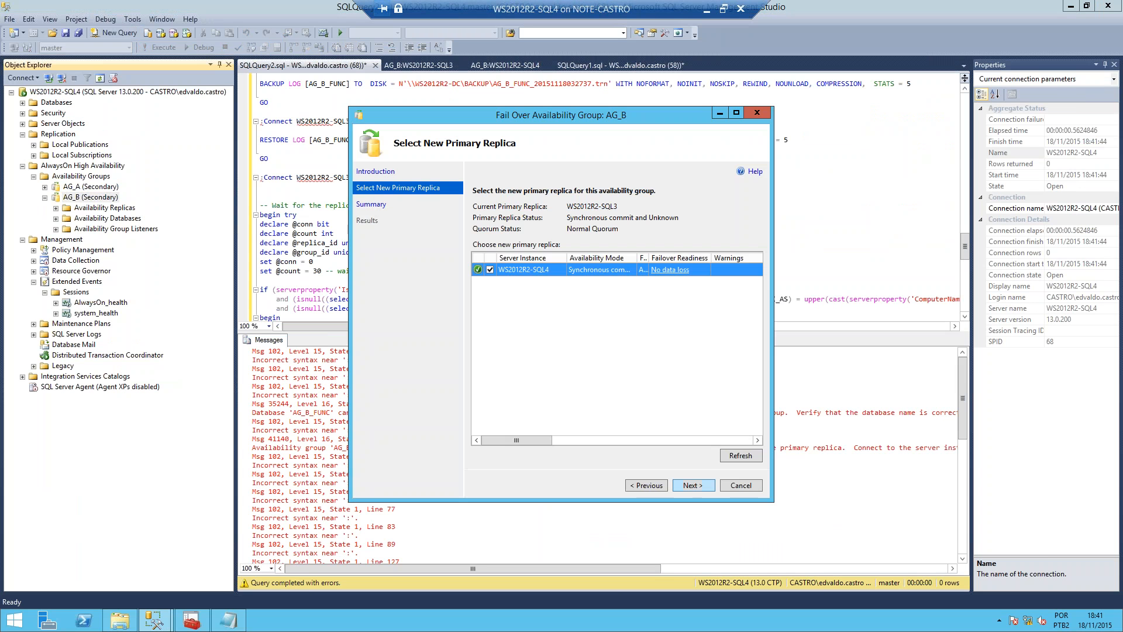
key(Return)
key(Return)
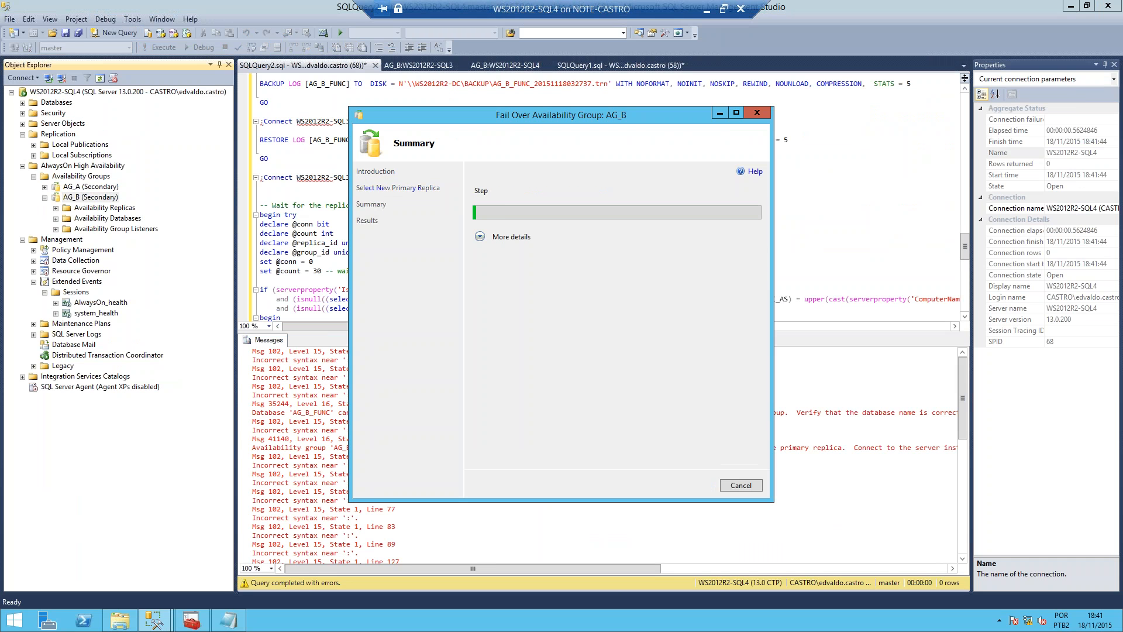
click(479, 236)
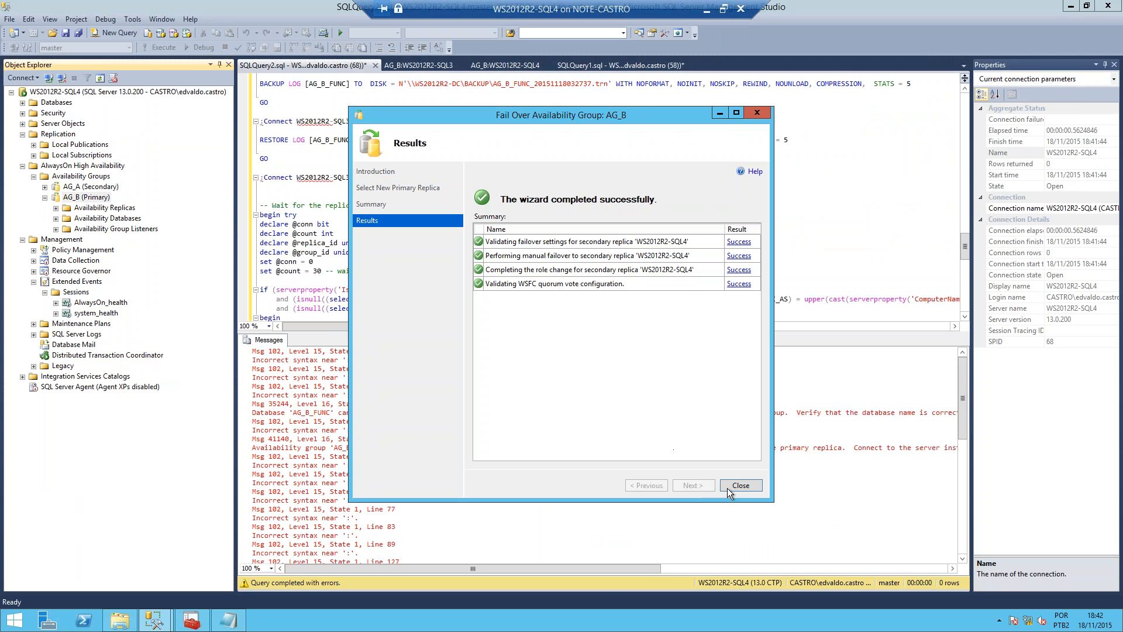
Step: Close the failover results, try to execute the pasted script again on WS2012R2-SQL4, and examine the error messages
click(739, 485)
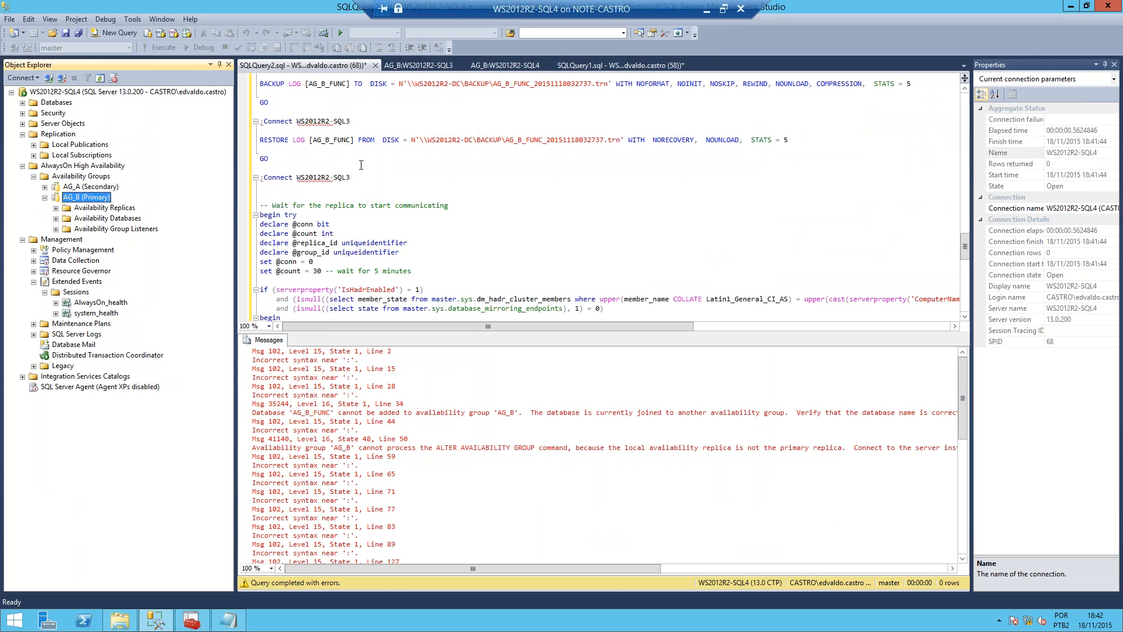
click(387, 166)
scroll(404, 155, up, 20)
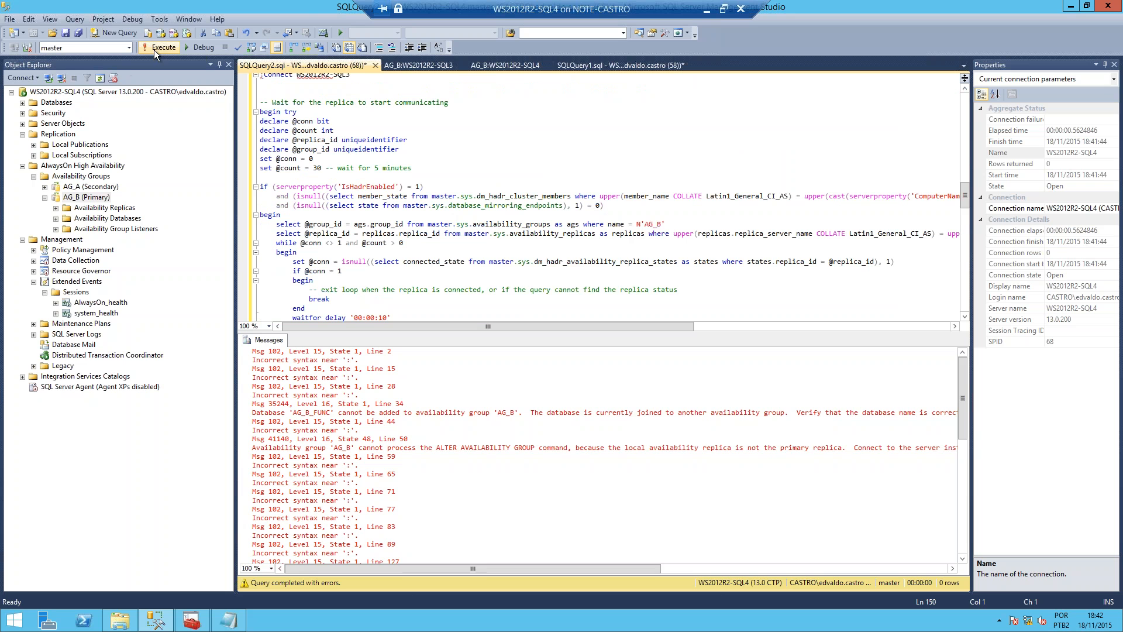
click(153, 49)
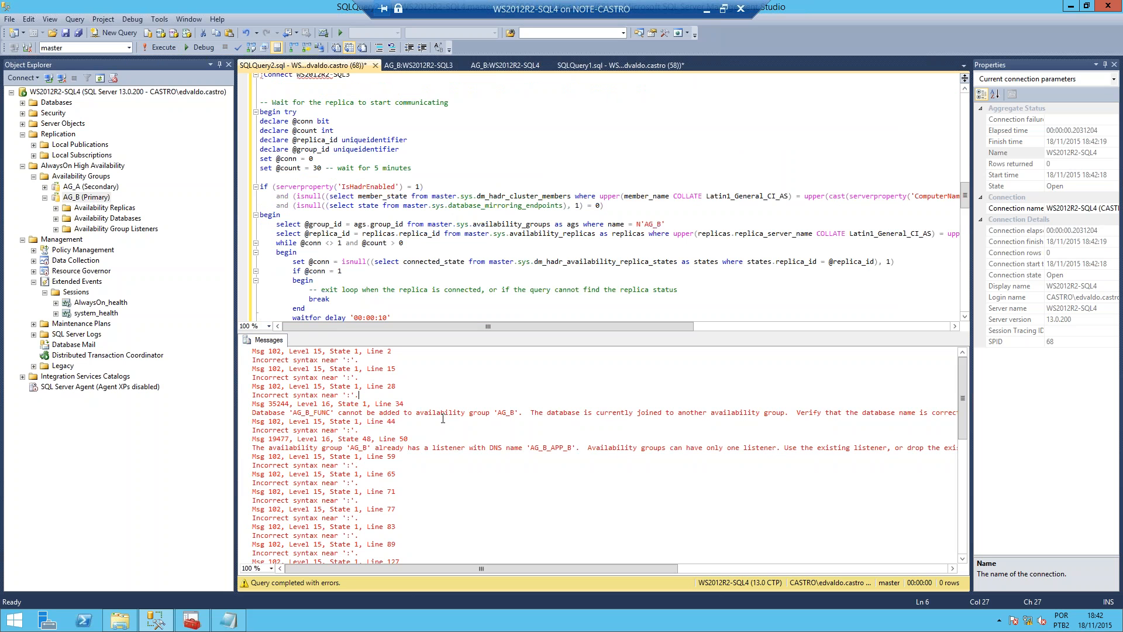
double_click(359, 422)
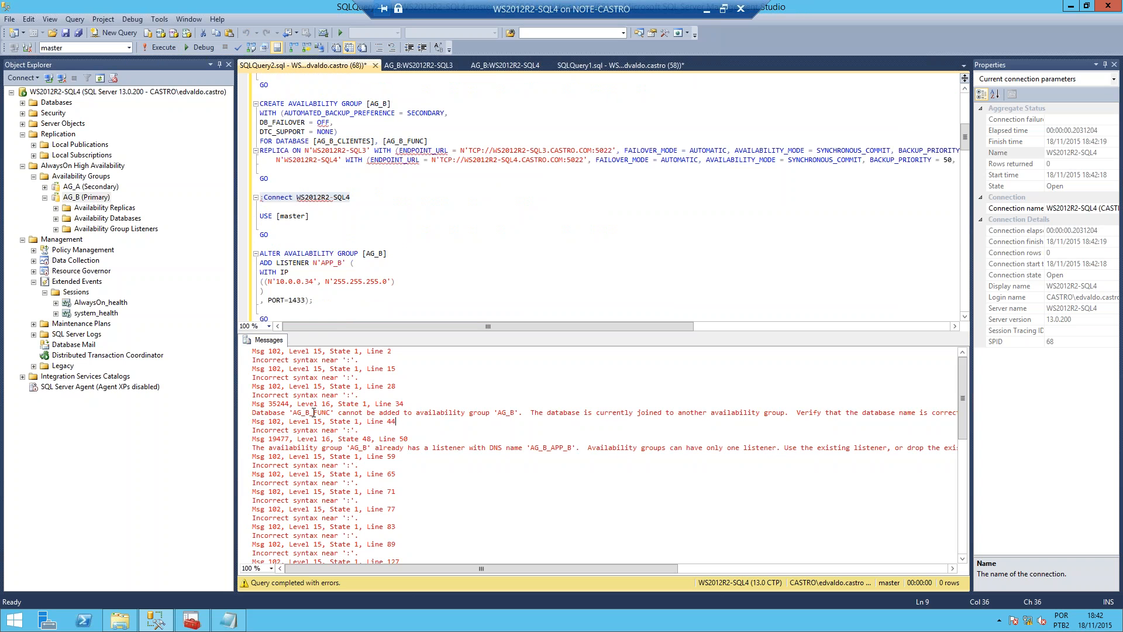
drag(312, 412, 563, 414)
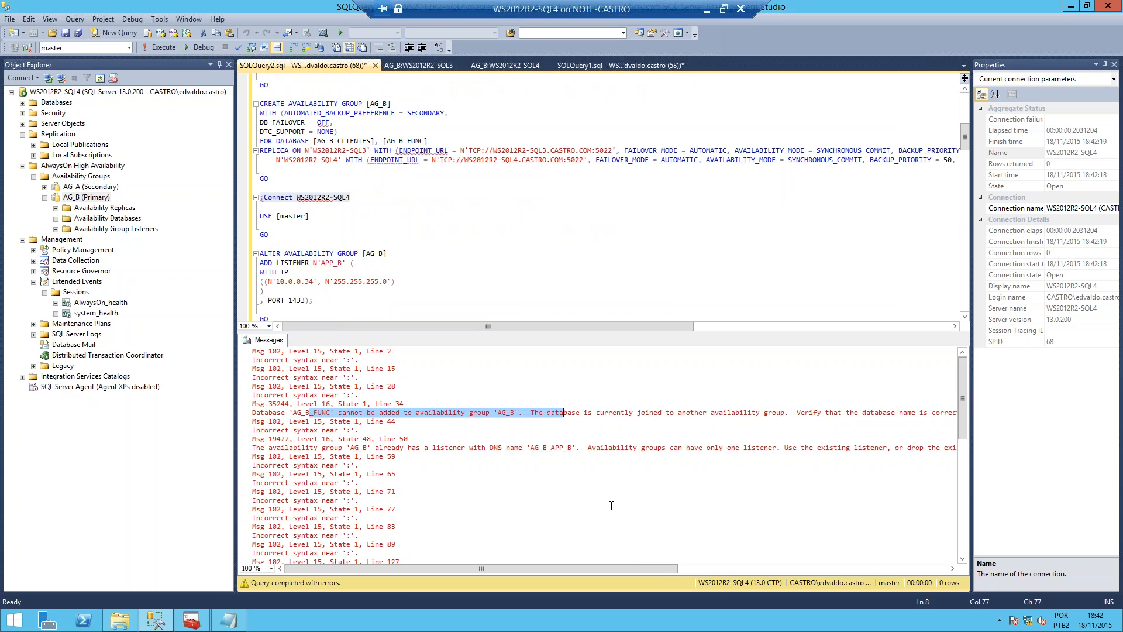
Step: Review the beginning of the pasted script and delete its entire contents from the query
click(460, 216)
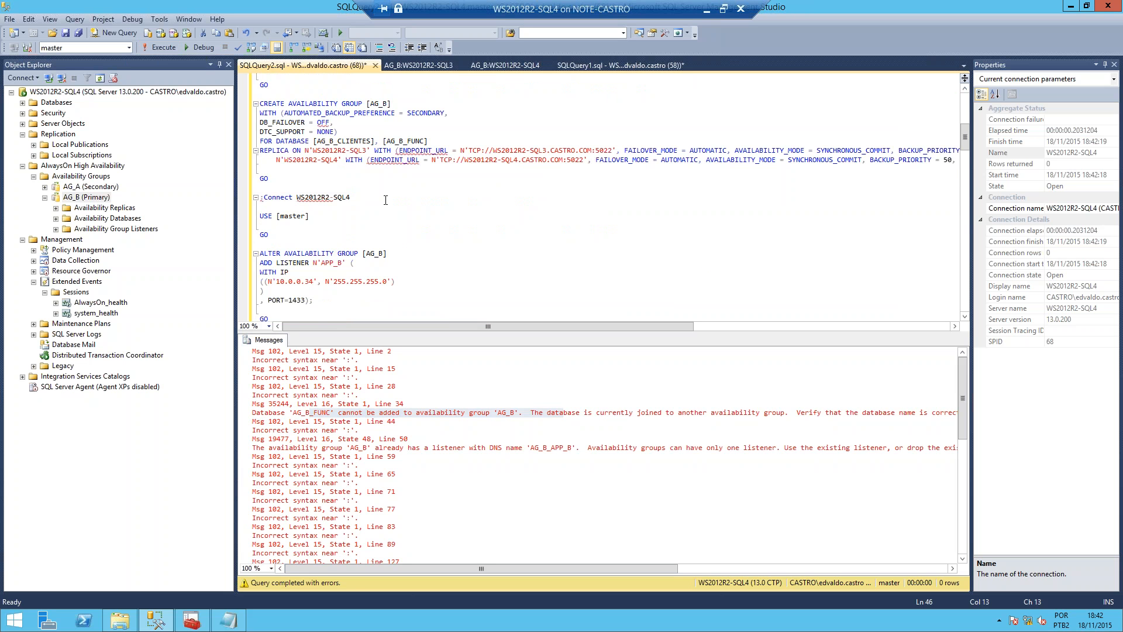
scroll(385, 198, up, 10)
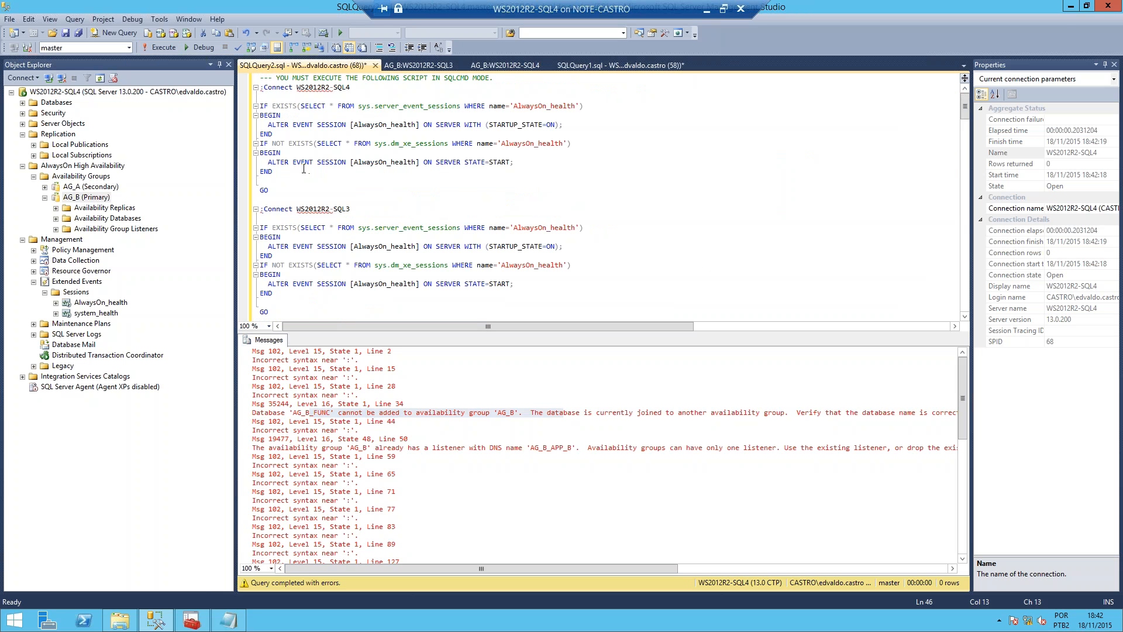
click(490, 193)
key(ctrl+a)
key(Delete)
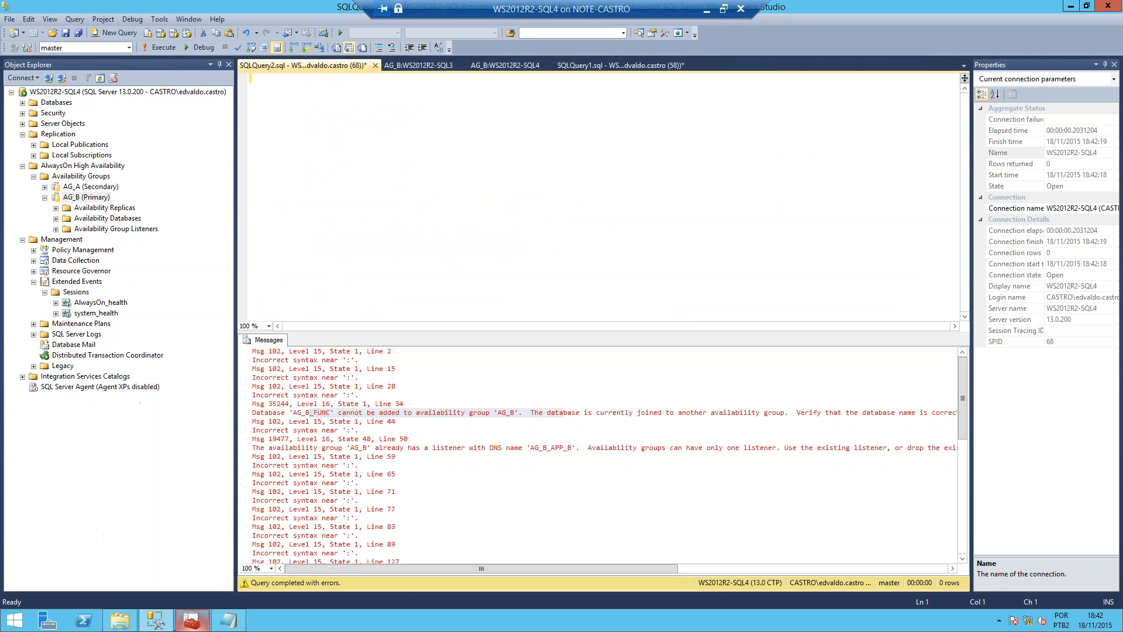
Step: Open the network share \\WS2012R2-SQL3\C$ from the WS2012R2-SQL4 virtual machine
click(191, 620)
click(121, 621)
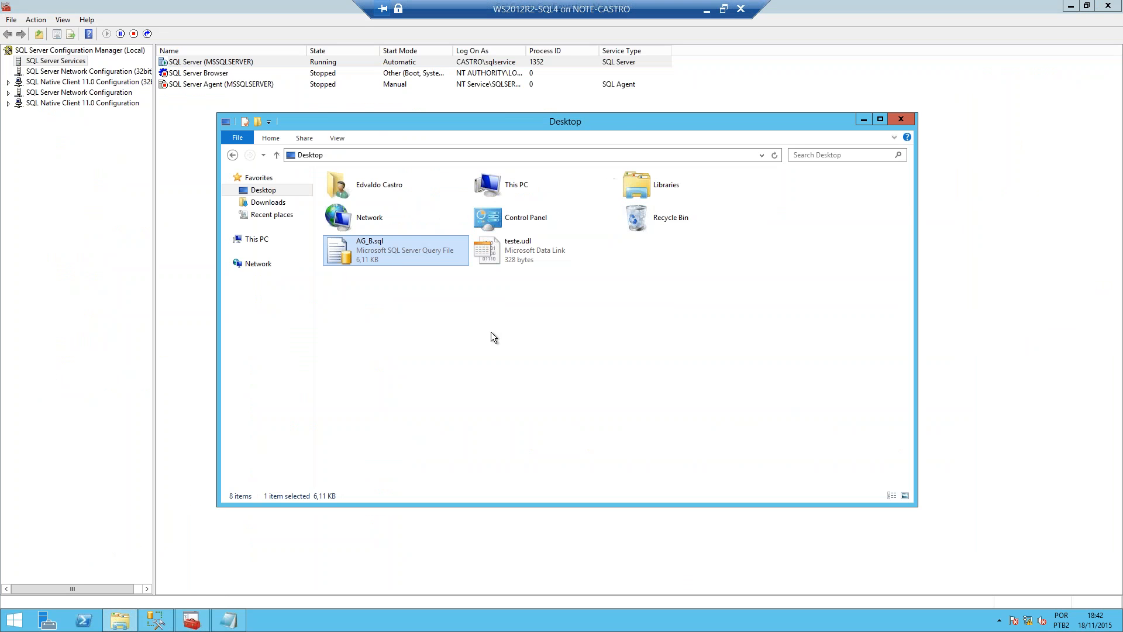
click(116, 480)
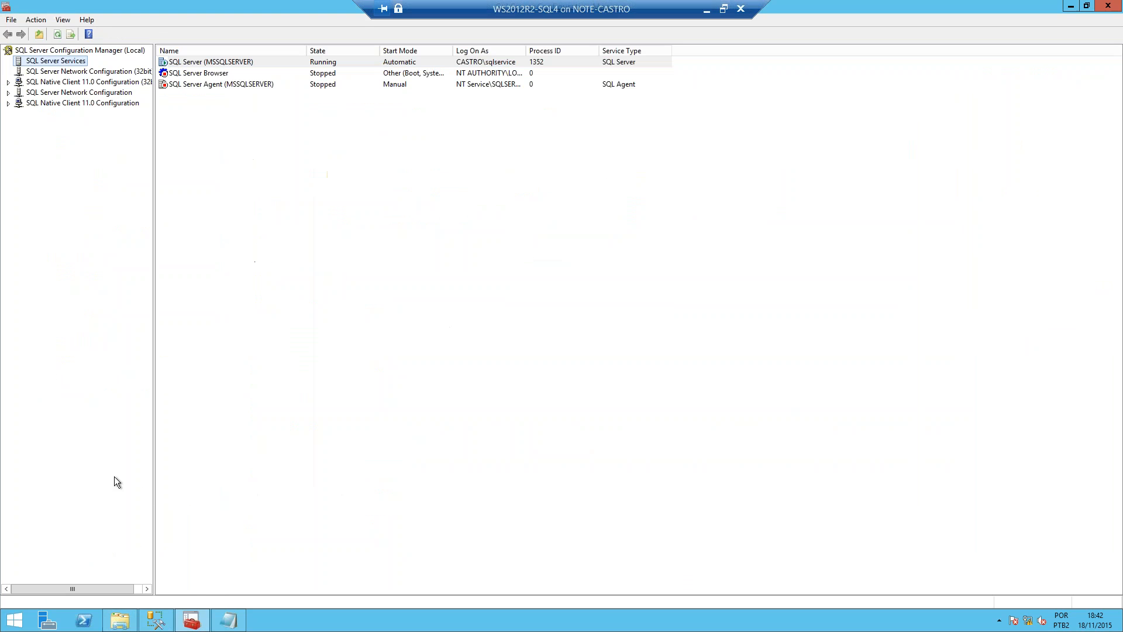
key(super+r)
text(\\)
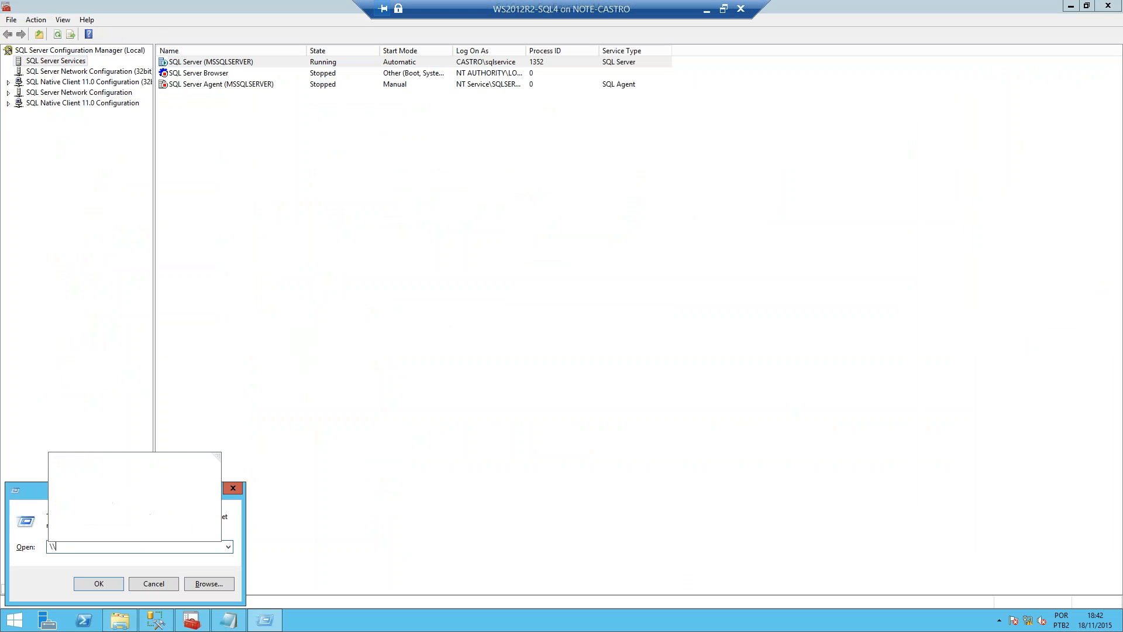
text(WS2012)
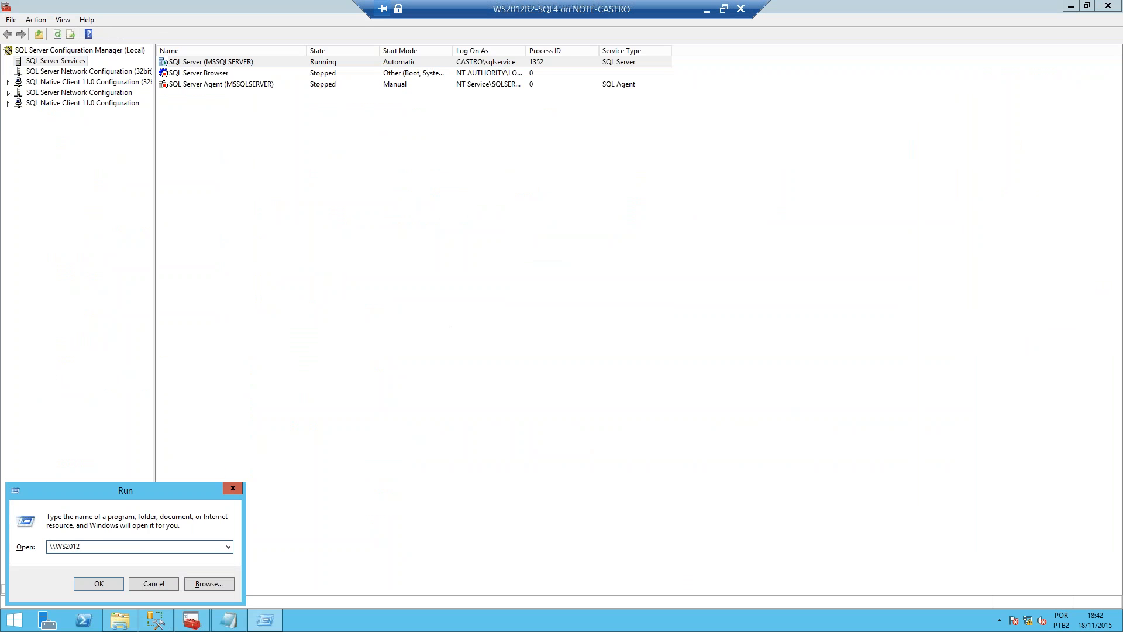
text(R2-SQL3\C$)
key(Return)
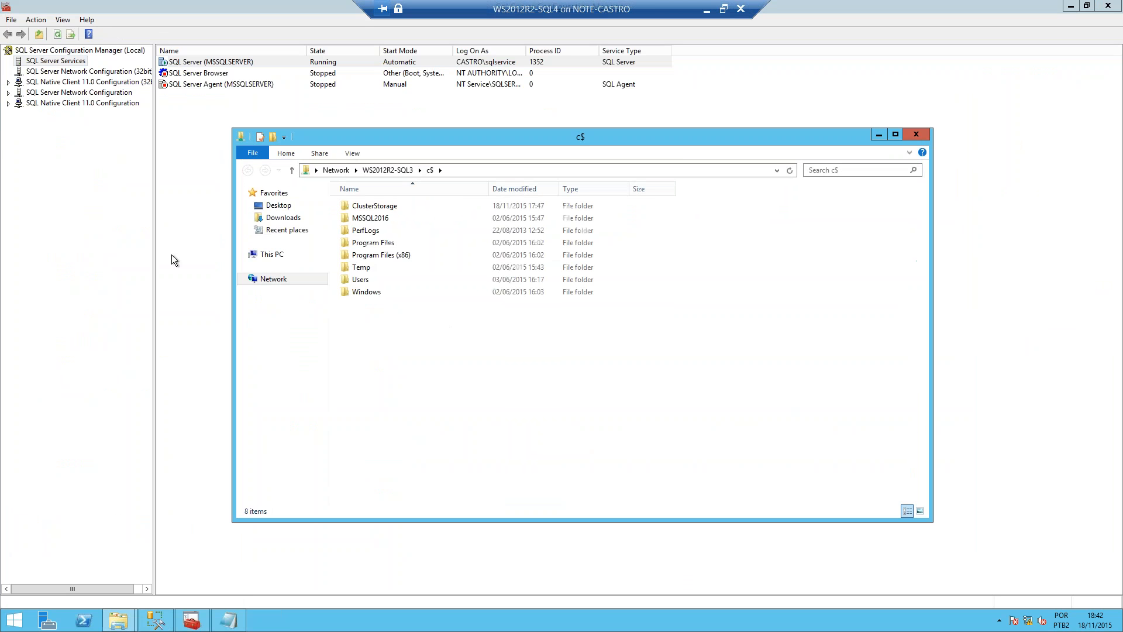
Step: Browse the share to the user profile's Desktop folder and open routing.sql in Management Studio
click(278, 205)
click(248, 170)
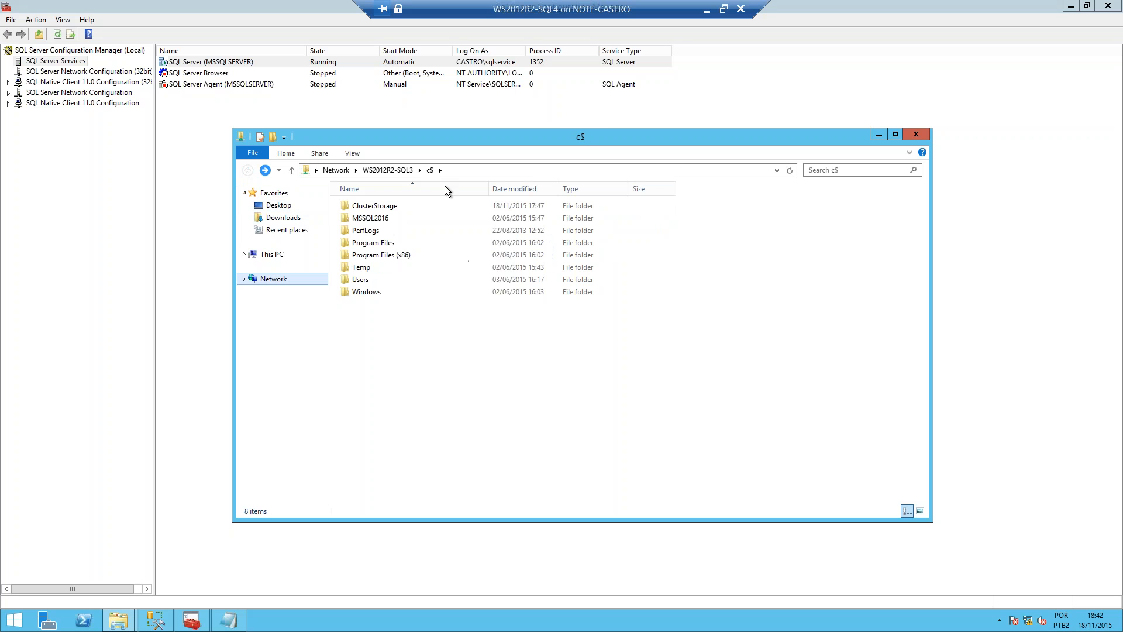
double_click(366, 280)
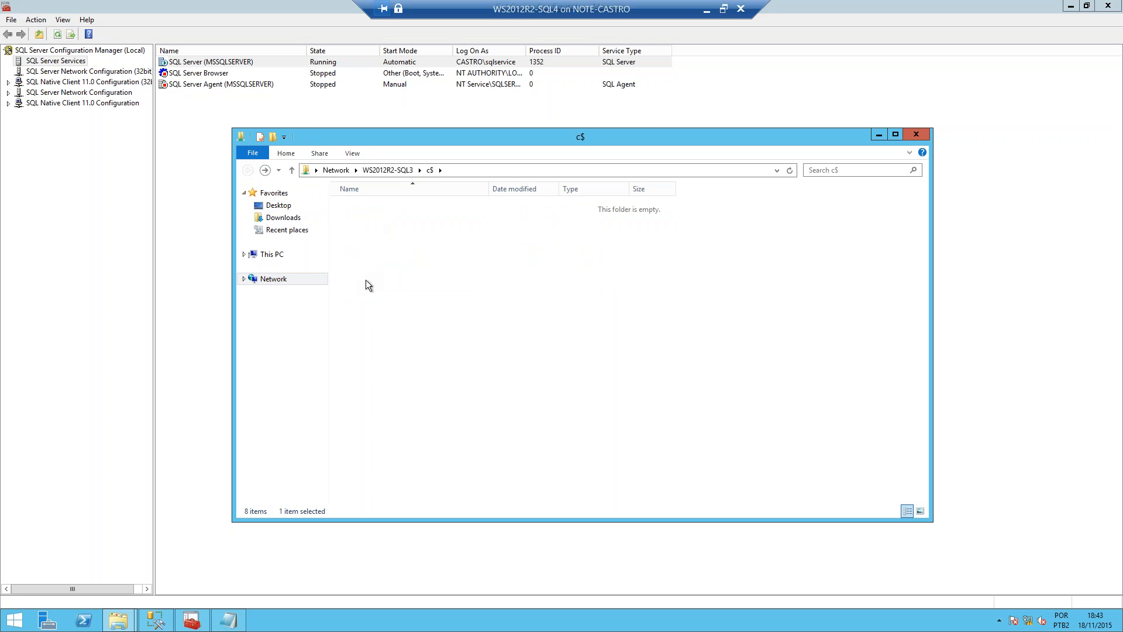
double_click(379, 220)
double_click(380, 220)
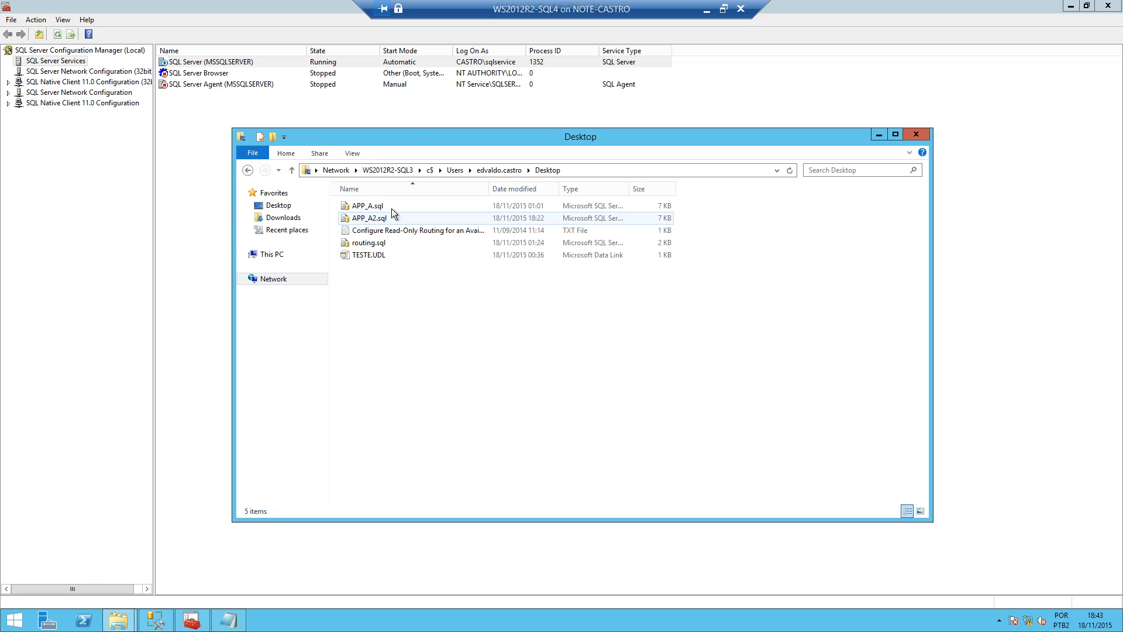
double_click(374, 243)
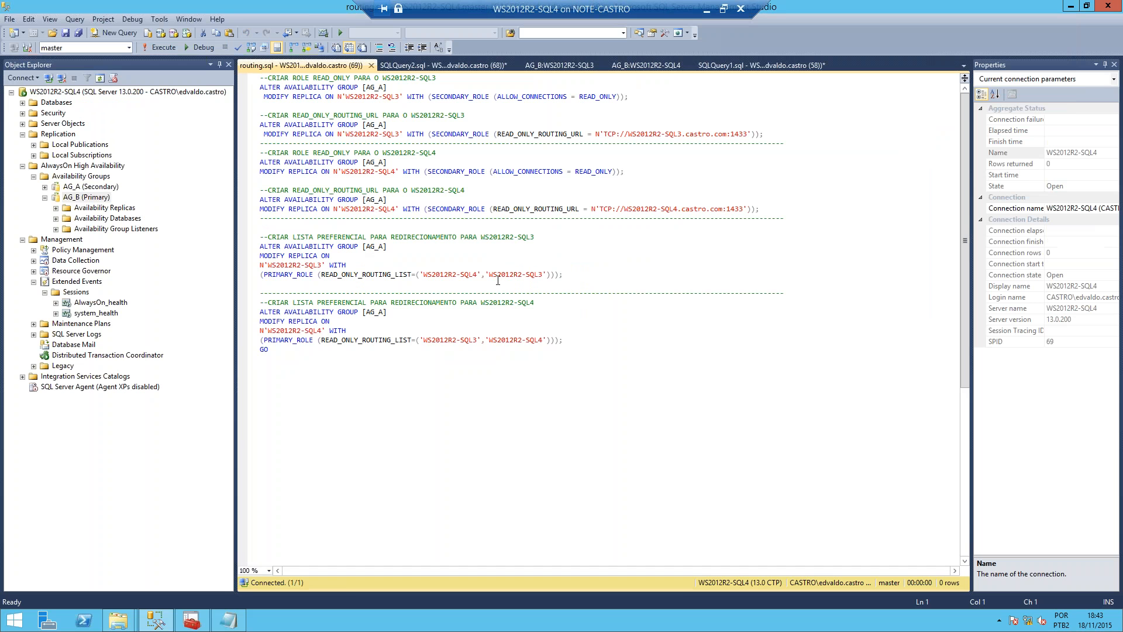
Step: Try to execute the AG_A routing script while connected to WS2012R2-SQL4
click(432, 180)
click(160, 50)
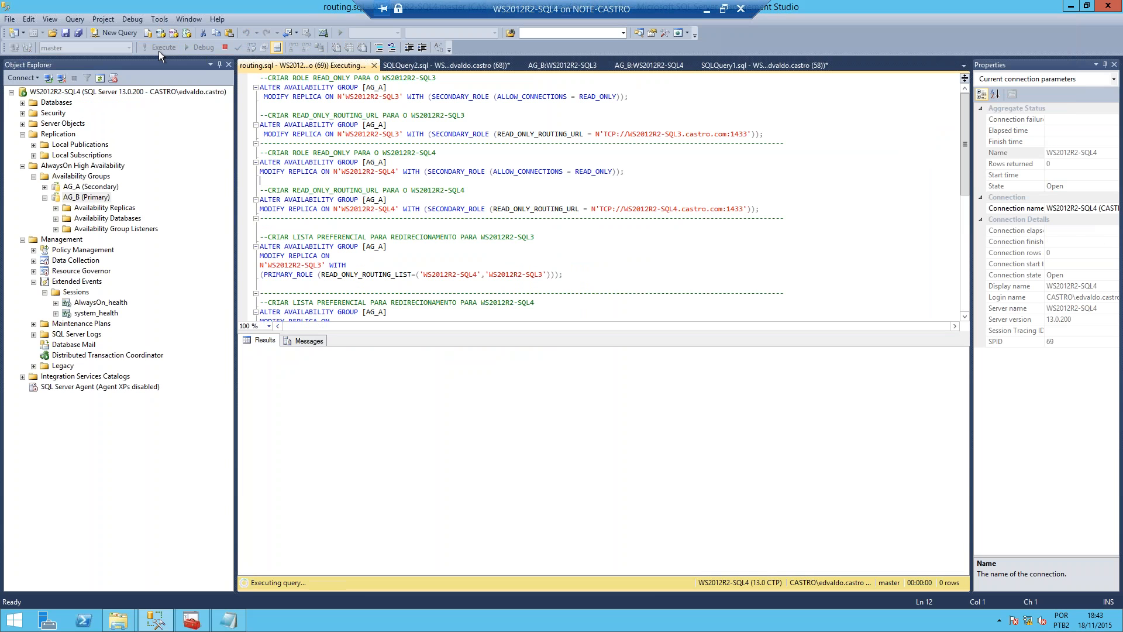
click(539, 256)
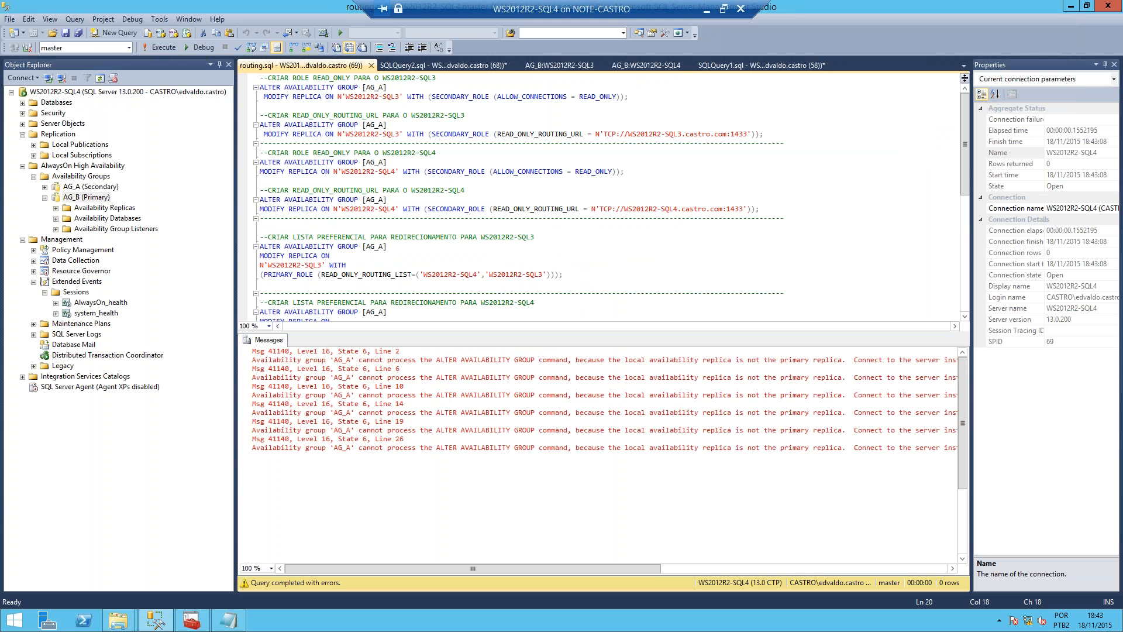
Step: Try to replace all occurrences of [AG_B] in routing.sql, and execute the script again
click(374, 78)
key(ctrl+h)
text([ag)
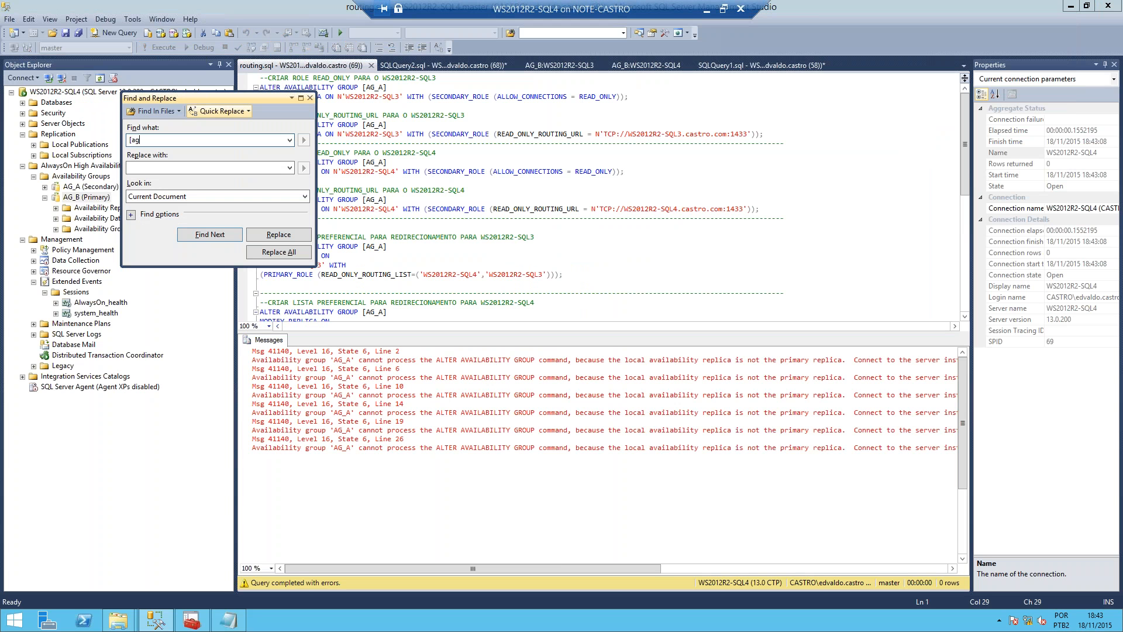
key(BackSpace)
key(BackSpace)
text(AG_B)
click(281, 255)
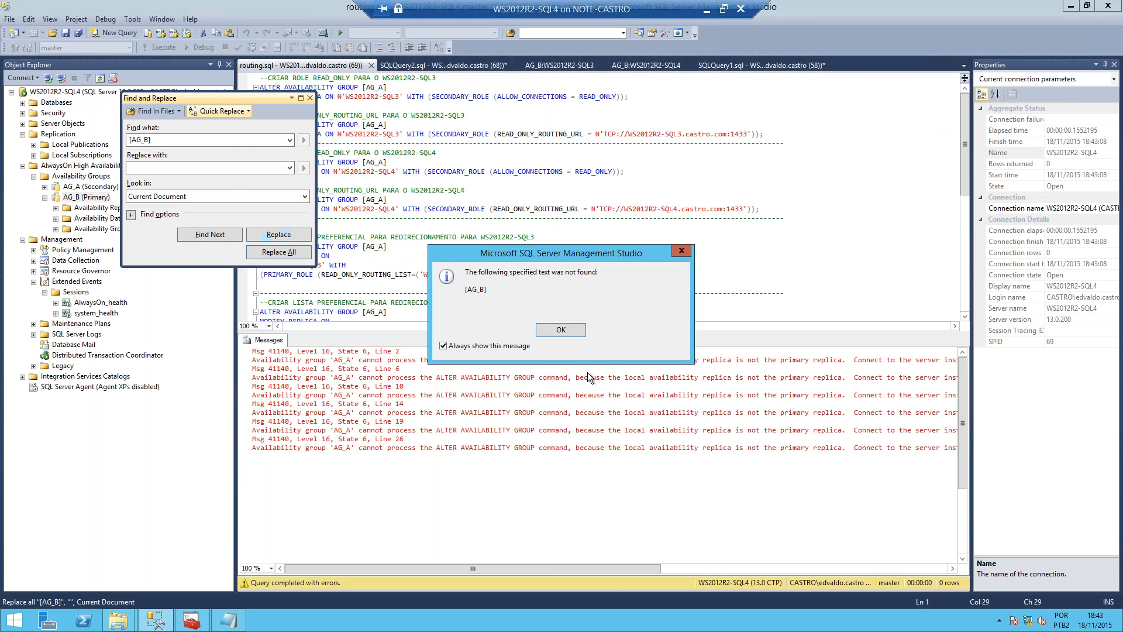
click(558, 331)
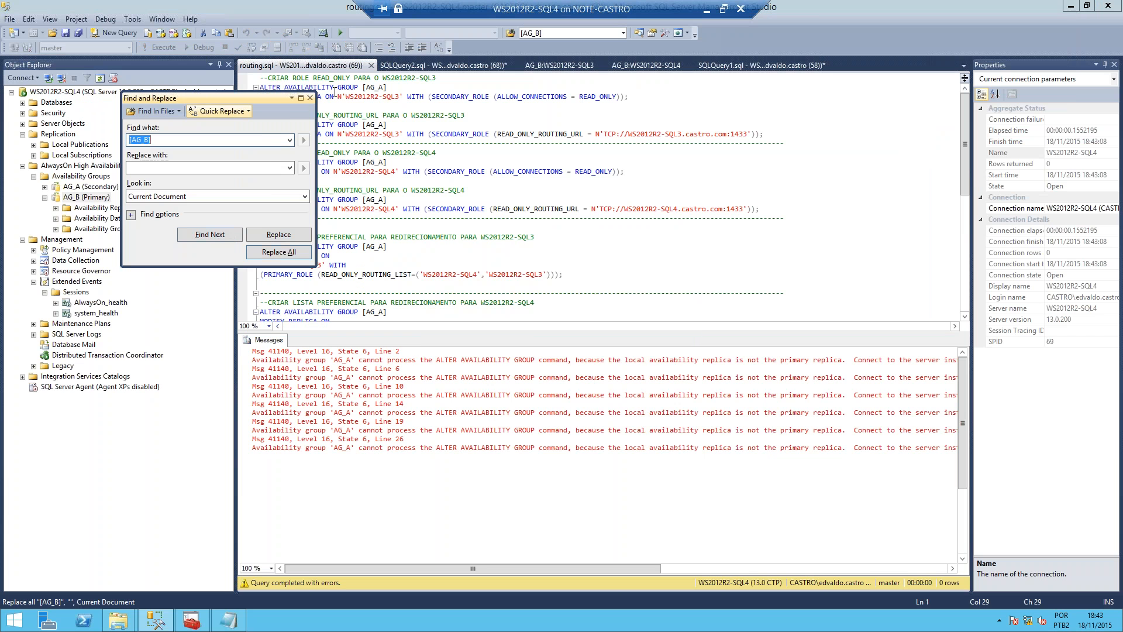
click(310, 99)
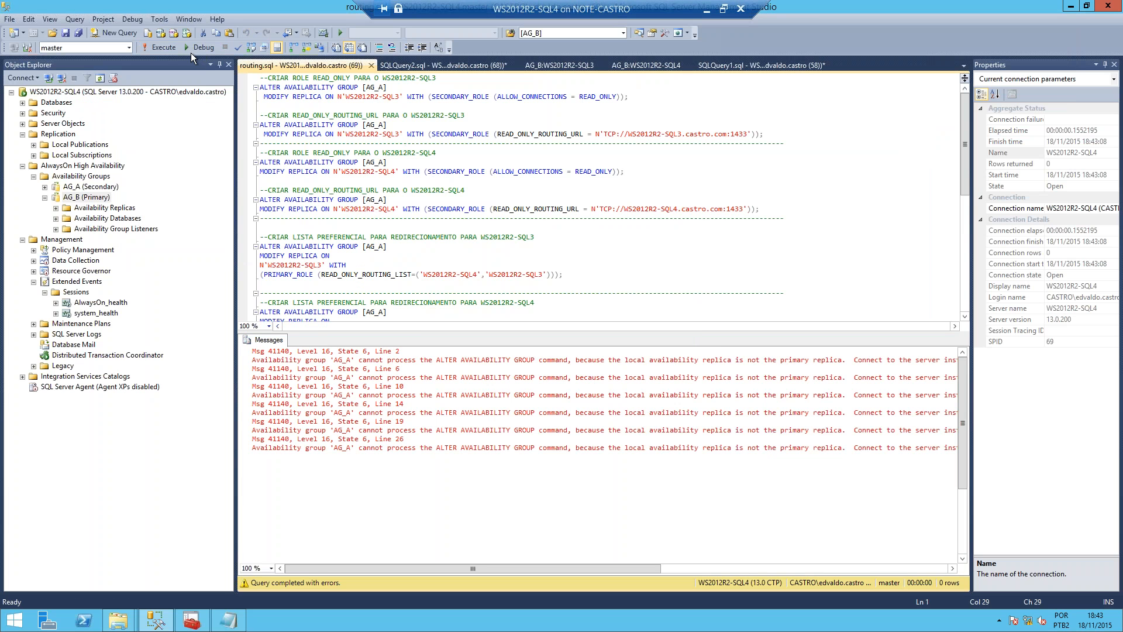
click(162, 47)
drag(457, 364, 957, 450)
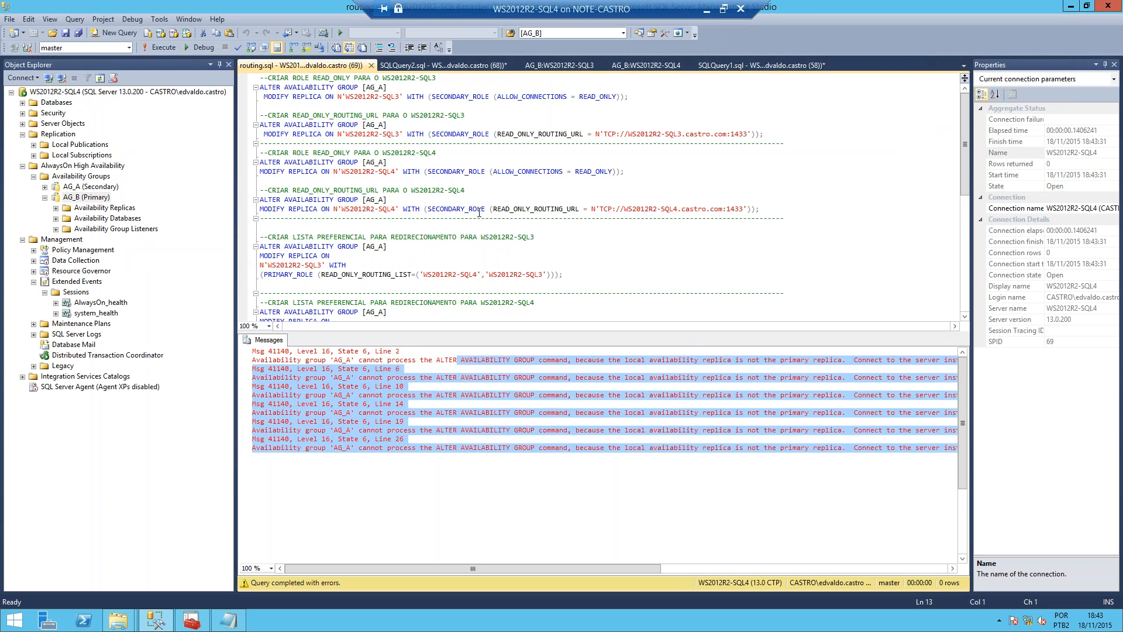
Step: Replace every [AG_A] with [AG_B] in routing.sql and execute the read-only routing script on WS2012R2-SQL4
click(420, 189)
key(ctrl+h)
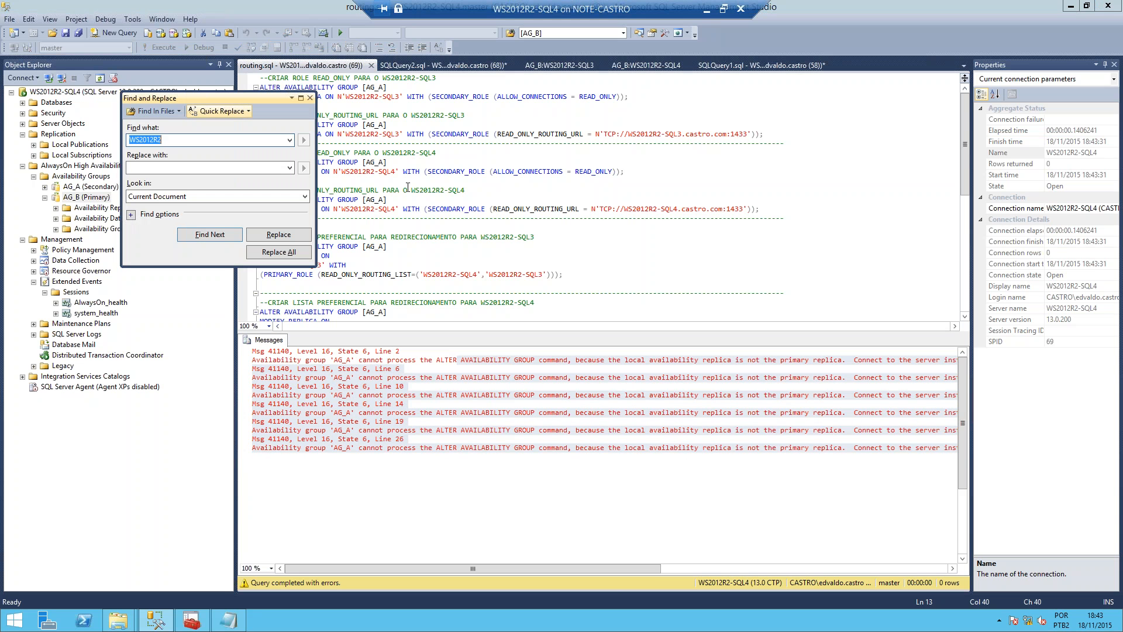
text([AG_A])
key(Tab)
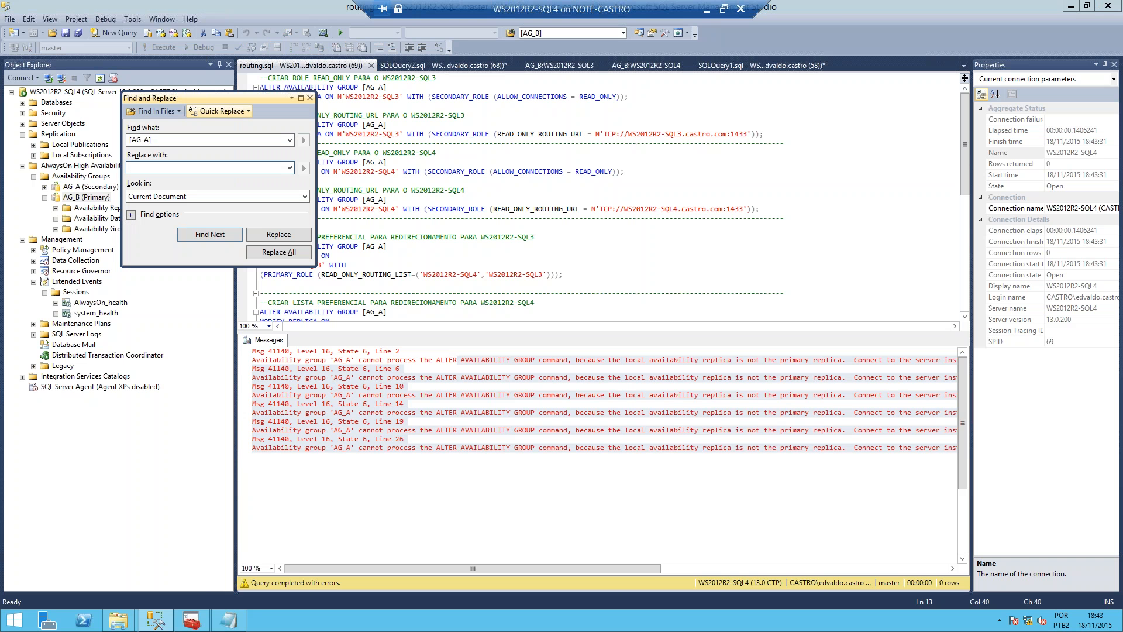
text([AG_B)
click(285, 255)
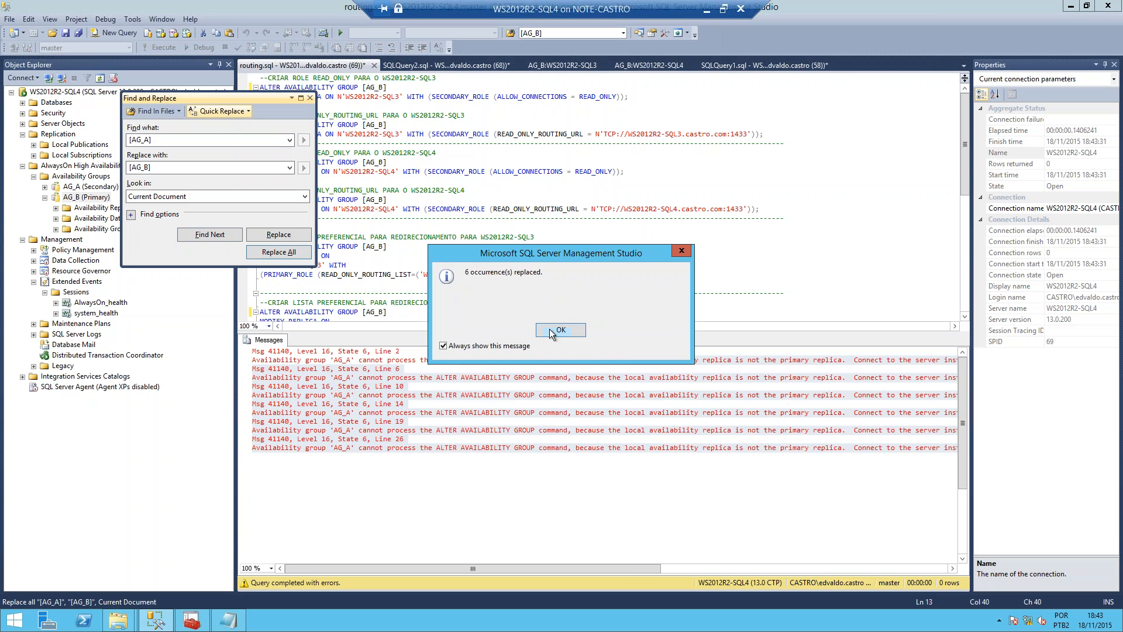
click(553, 331)
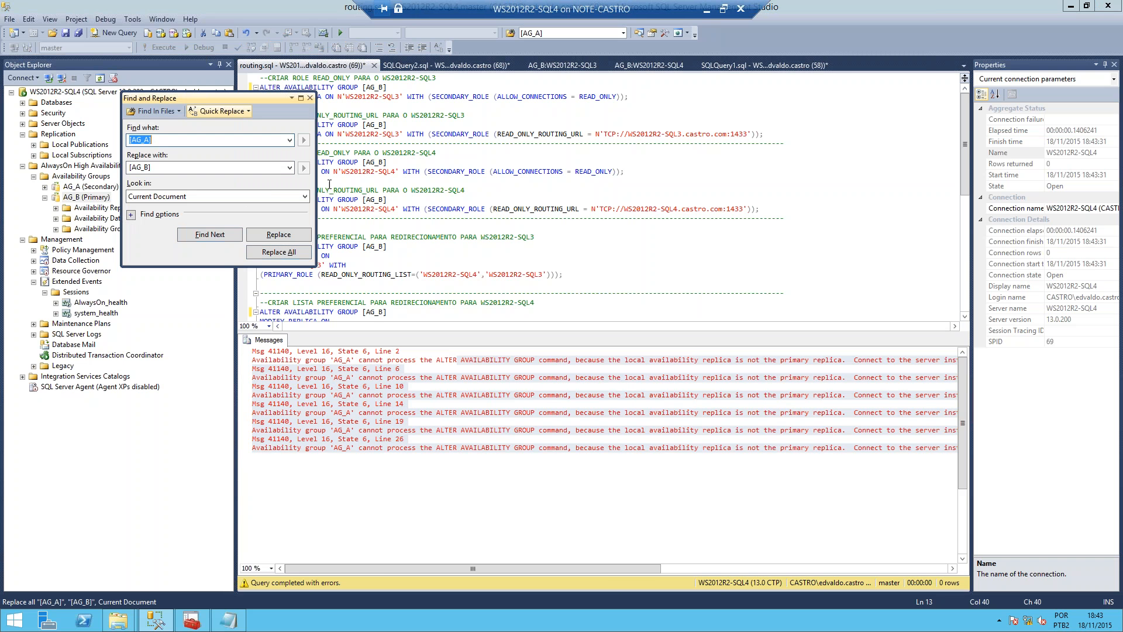
click(310, 98)
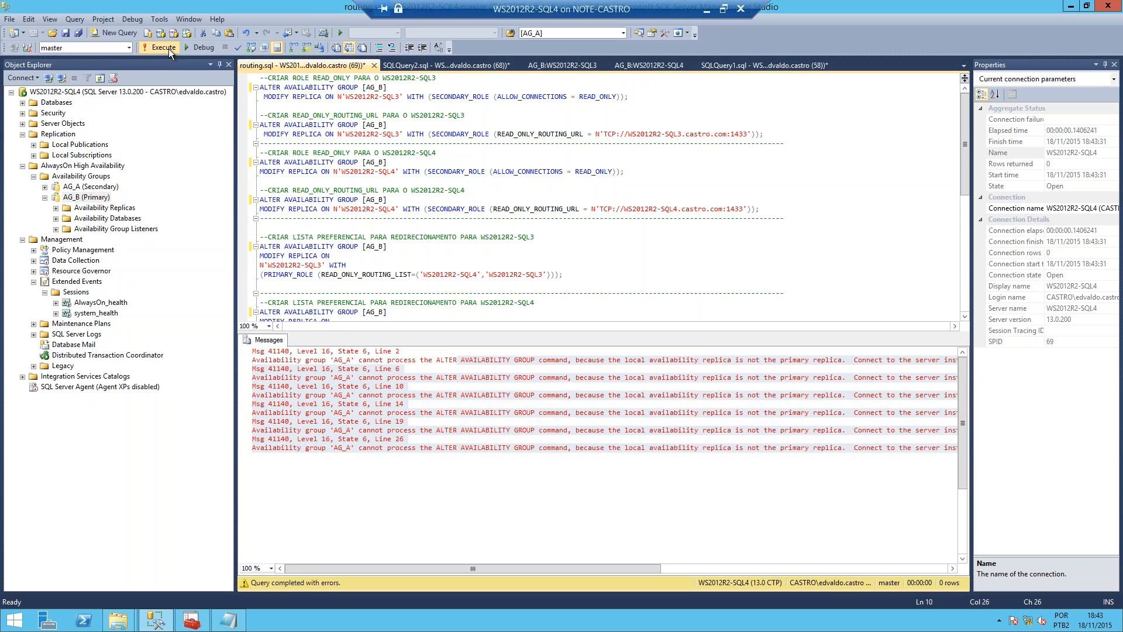
click(169, 48)
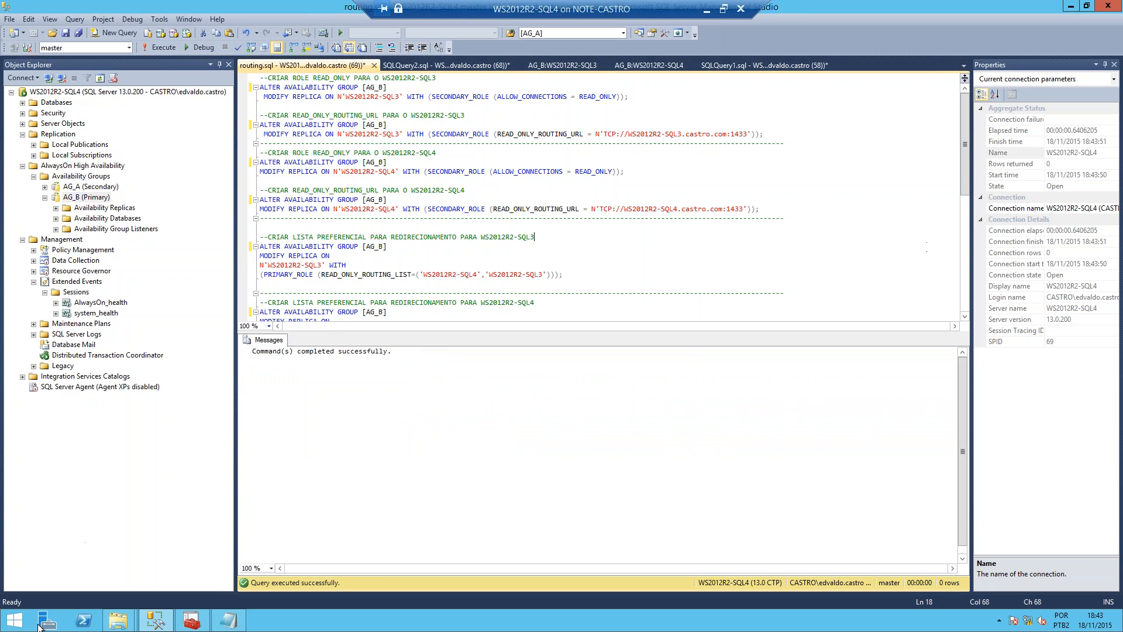
Step: Open a command prompt and connect to the APP_A listener with SQLCMD -S APP_A -E
click(16, 624)
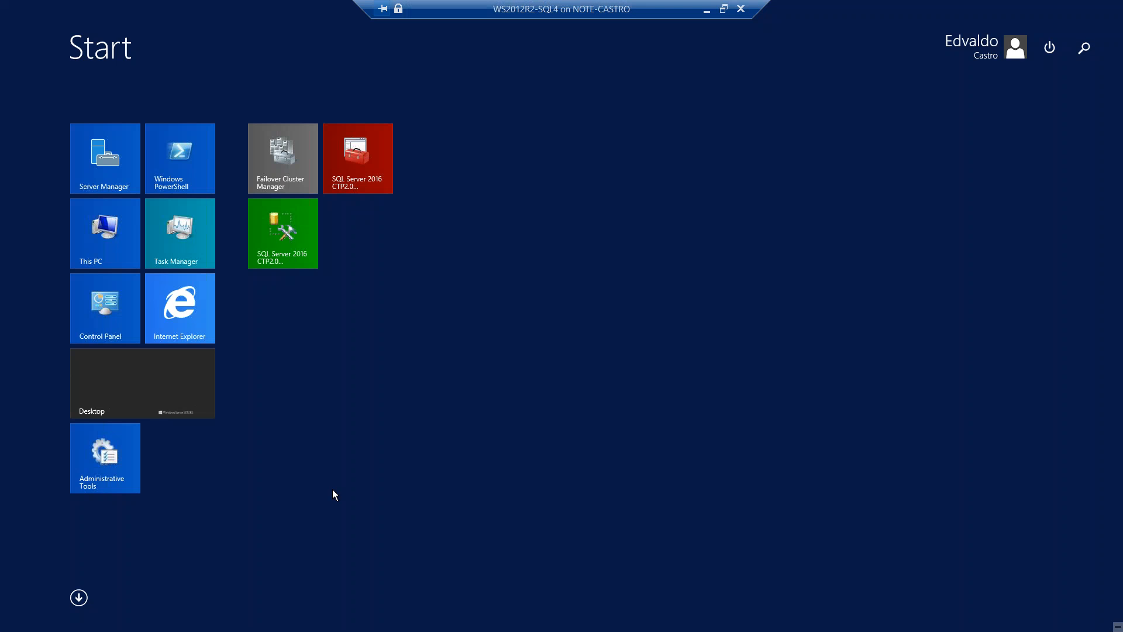
key(super+r)
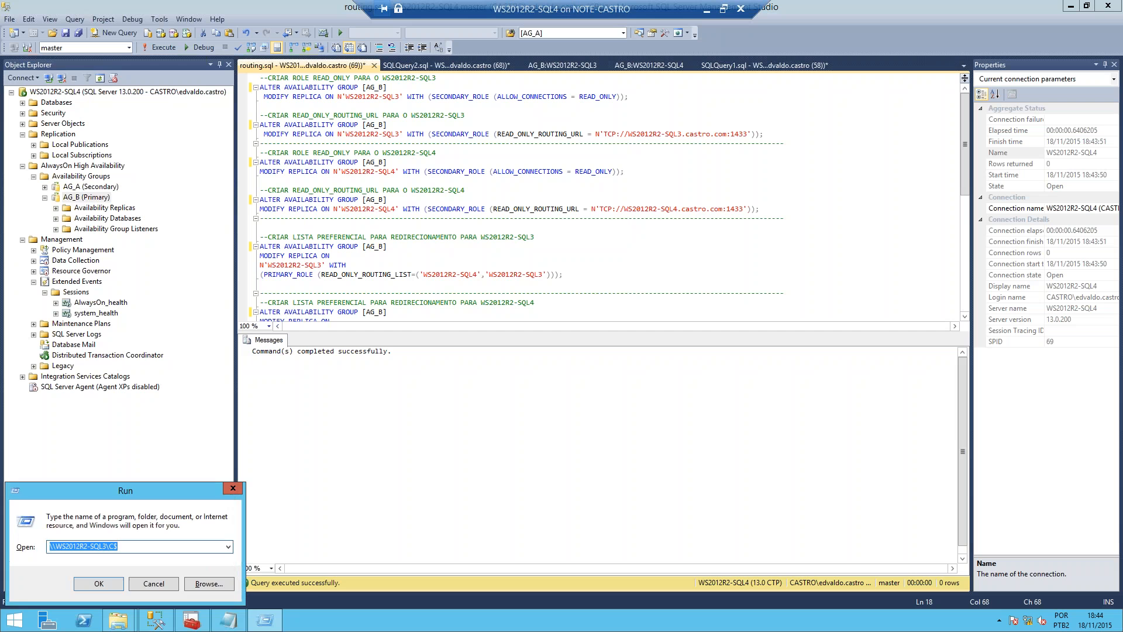
text(Cmd)
key(Return)
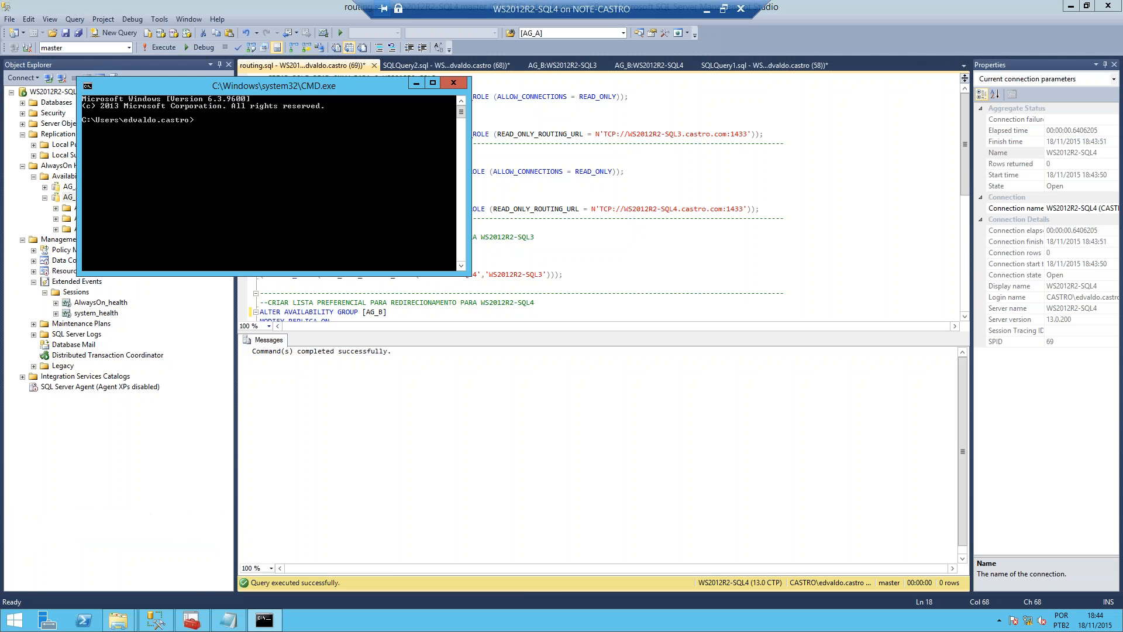
text(SQLCMD -S APP)
text(_A -E)
key(Return)
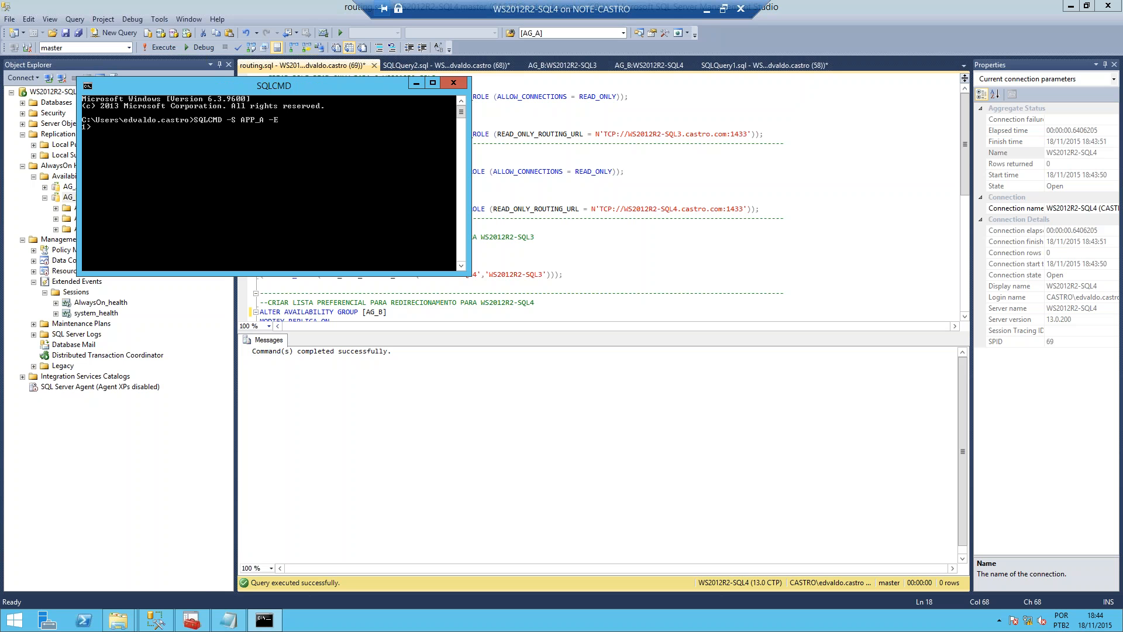
text(GO)
key(Return)
text(SELECT @@SERVERNAME)
key(Return)
text(GO)
key(Return)
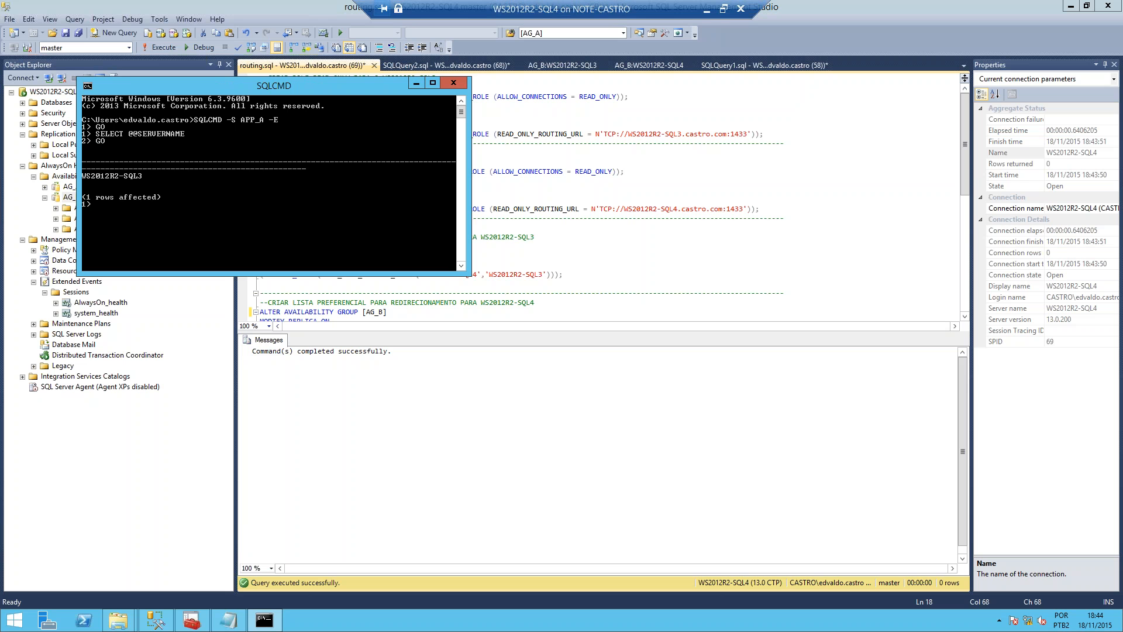
Step: Examine the properties of AG_B's WS2012R2-SQL3 secondary replica, leaving its settings as they are
drag(303, 89, 507, 126)
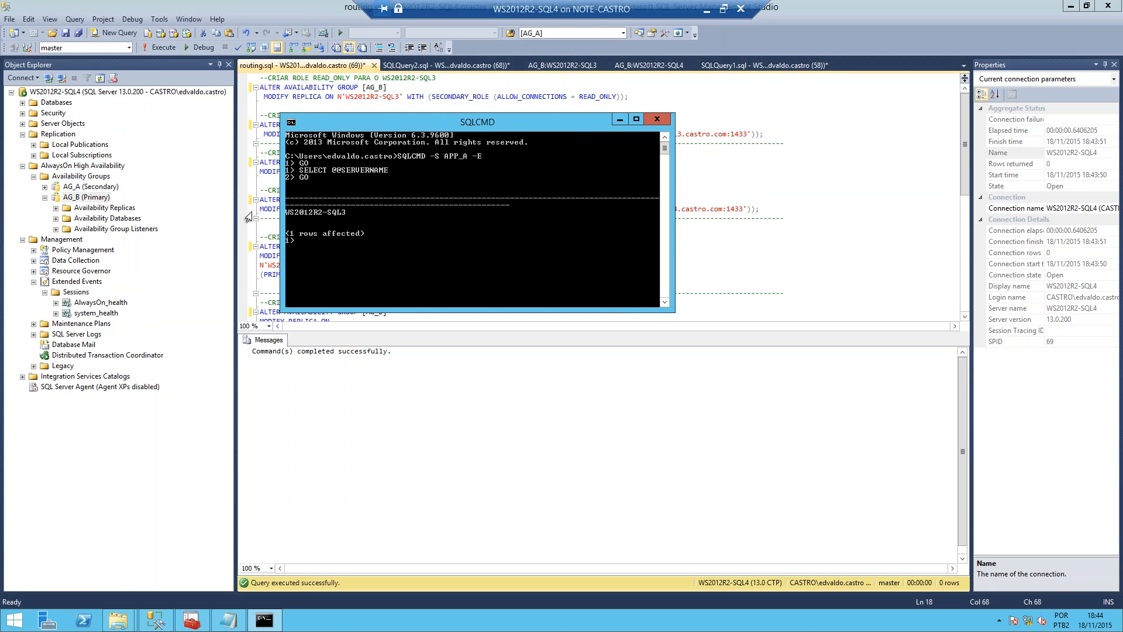
click(55, 207)
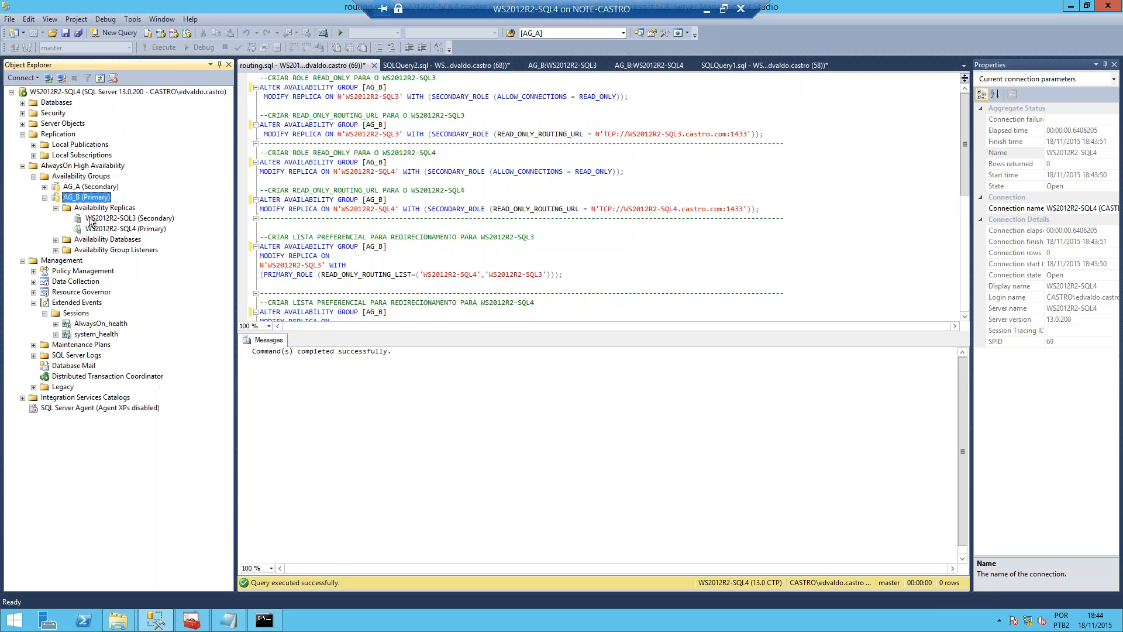
right_click(97, 221)
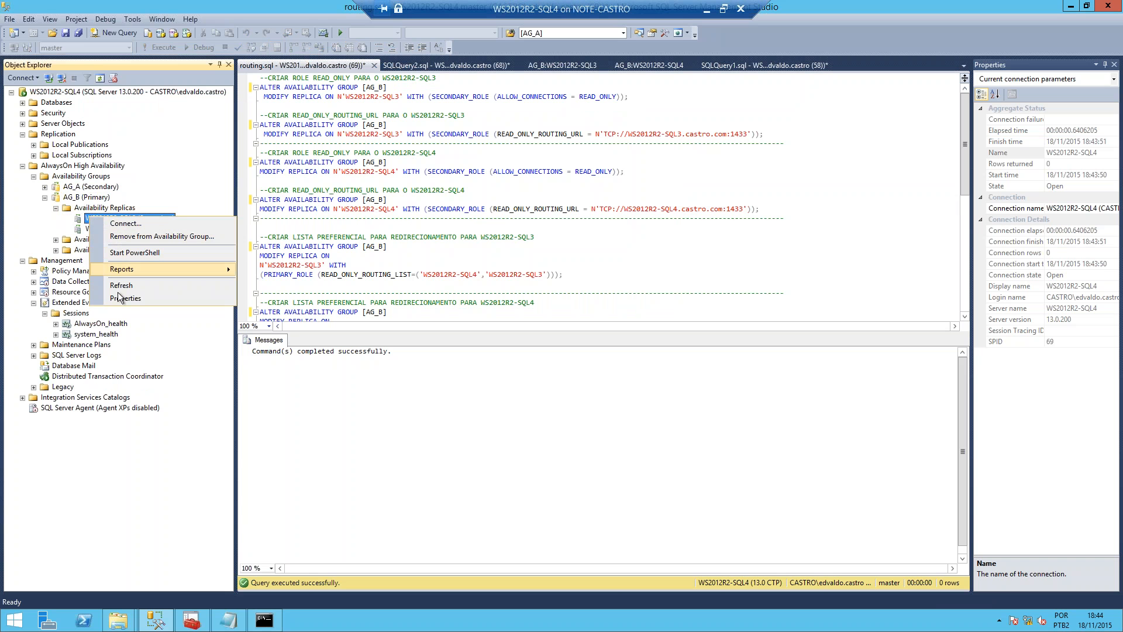
key(Escape)
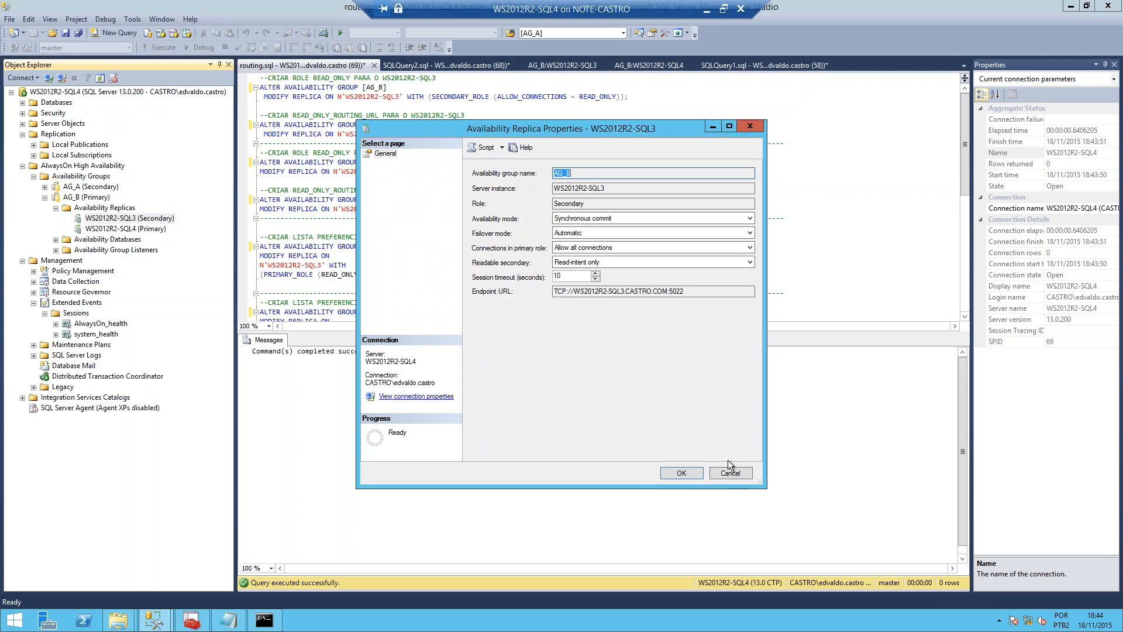
click(731, 473)
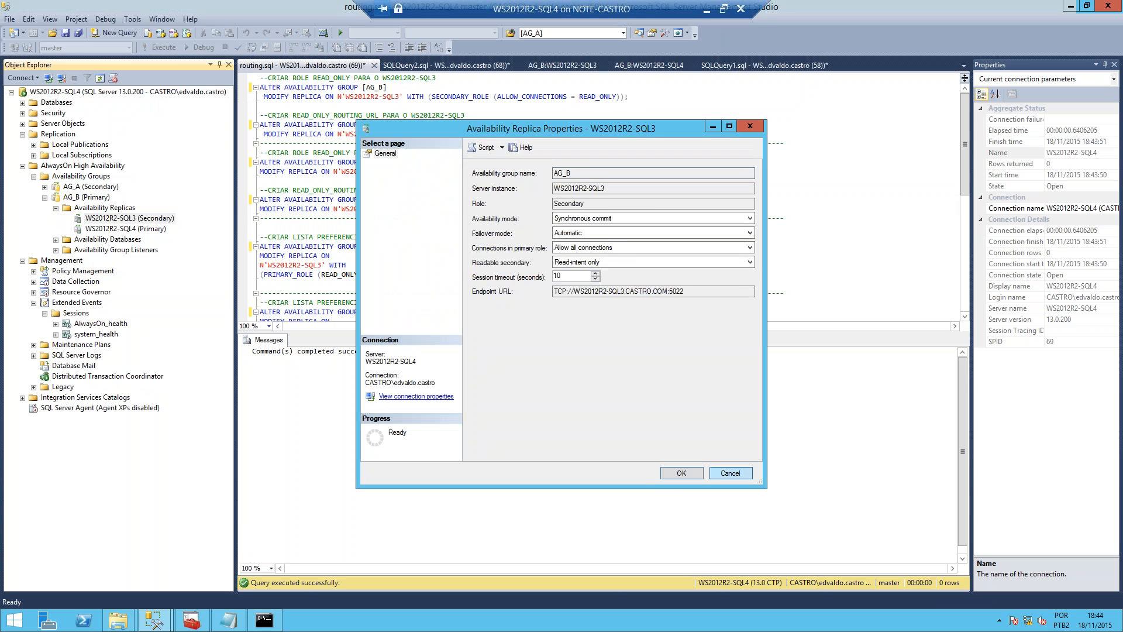
right_click(112, 218)
click(151, 305)
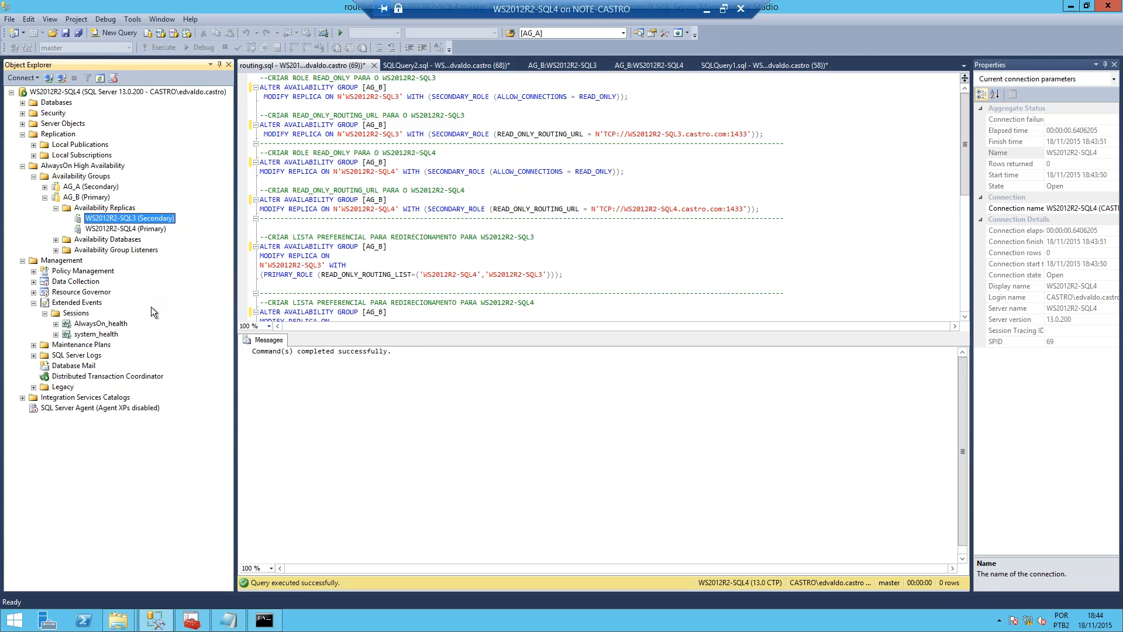
right_click(128, 221)
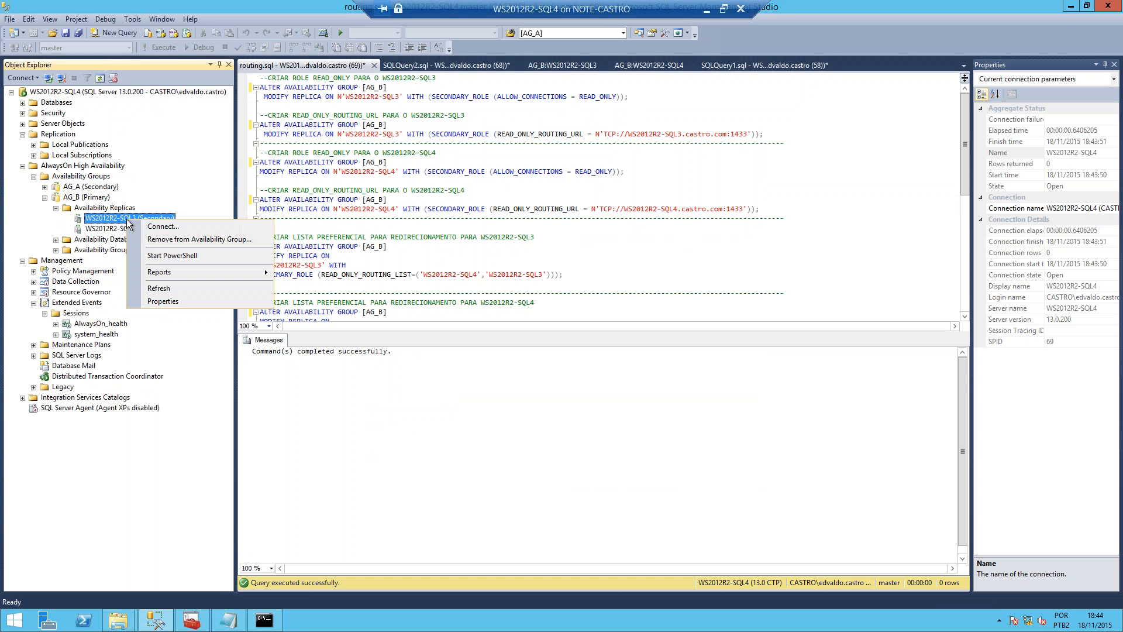
Step: Expand AG_A's availability replicas and examine the properties of its WS2012R2-SQL3 replica
click(45, 189)
click(57, 197)
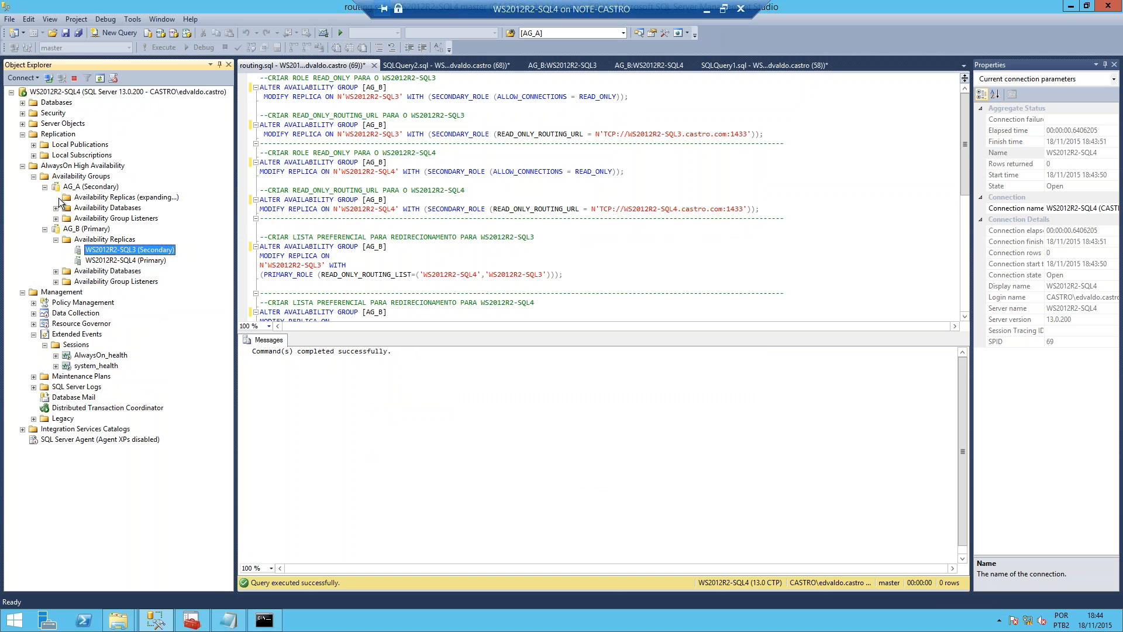
right_click(104, 208)
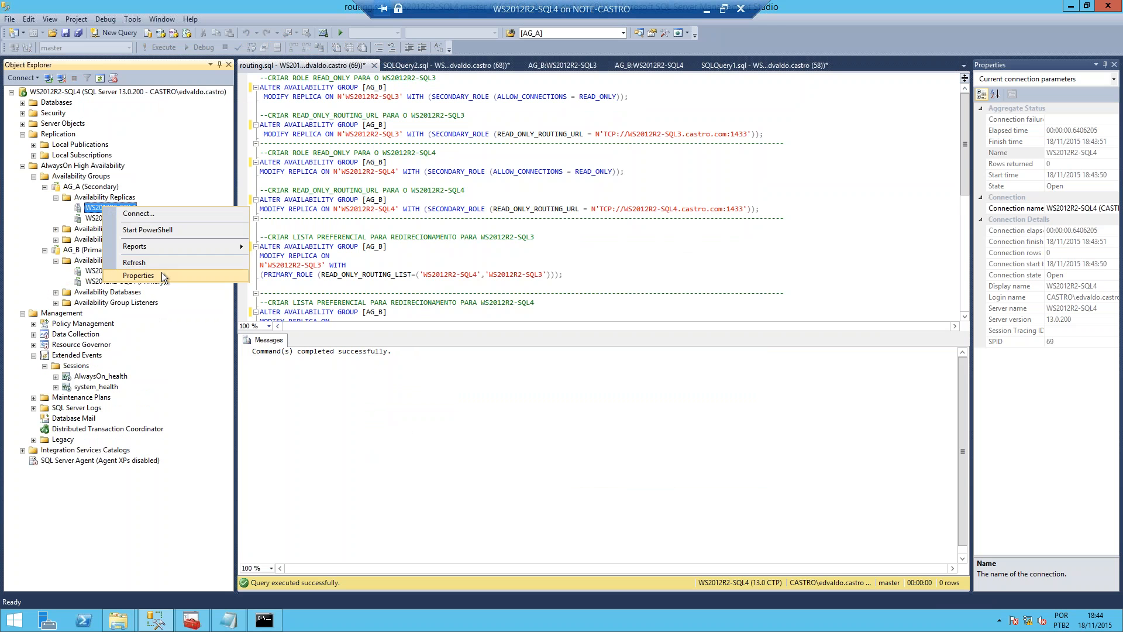
click(161, 272)
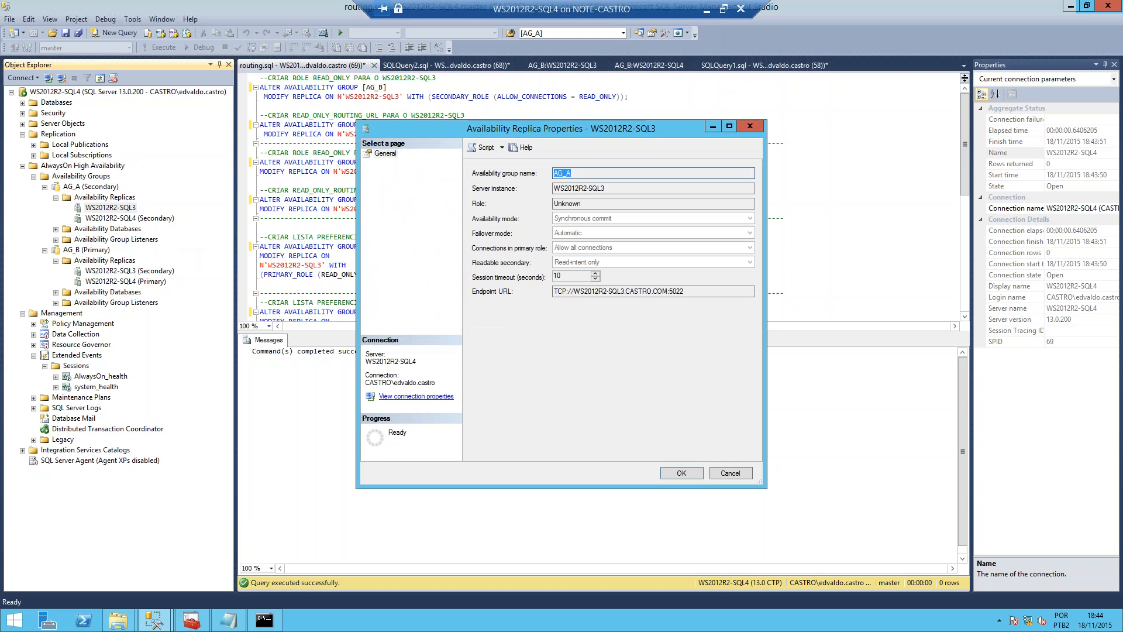
key(Escape)
Step: Check the availability mode, primary-role connection and readable secondary options of AG_B's WS2012R2-SQL3 replica, keeping Read-intent only
click(92, 273)
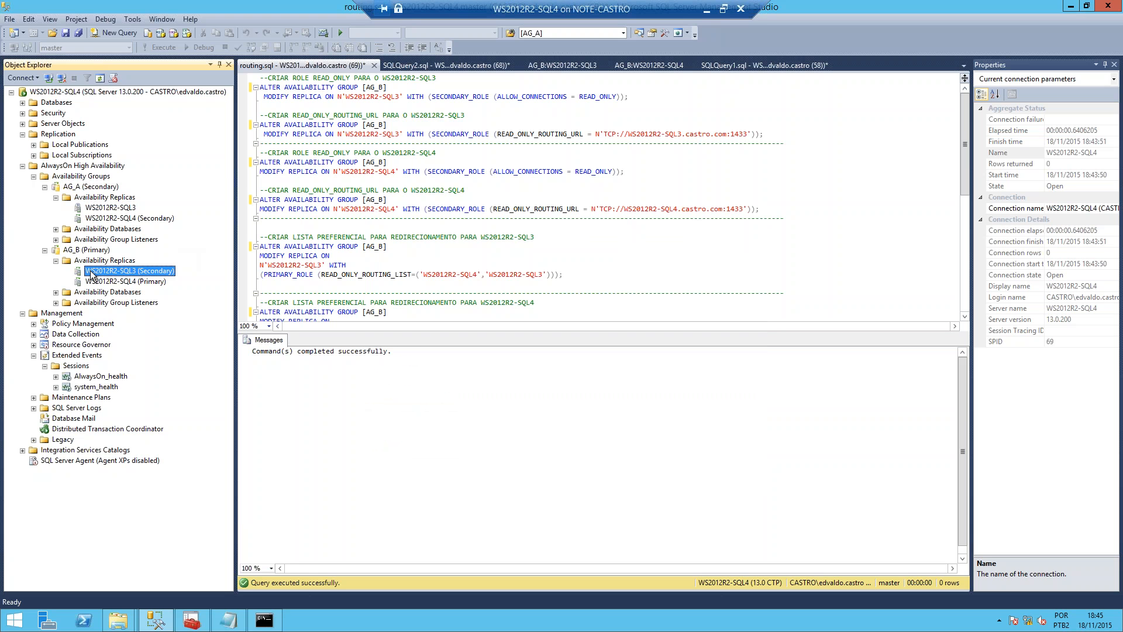
right_click(92, 273)
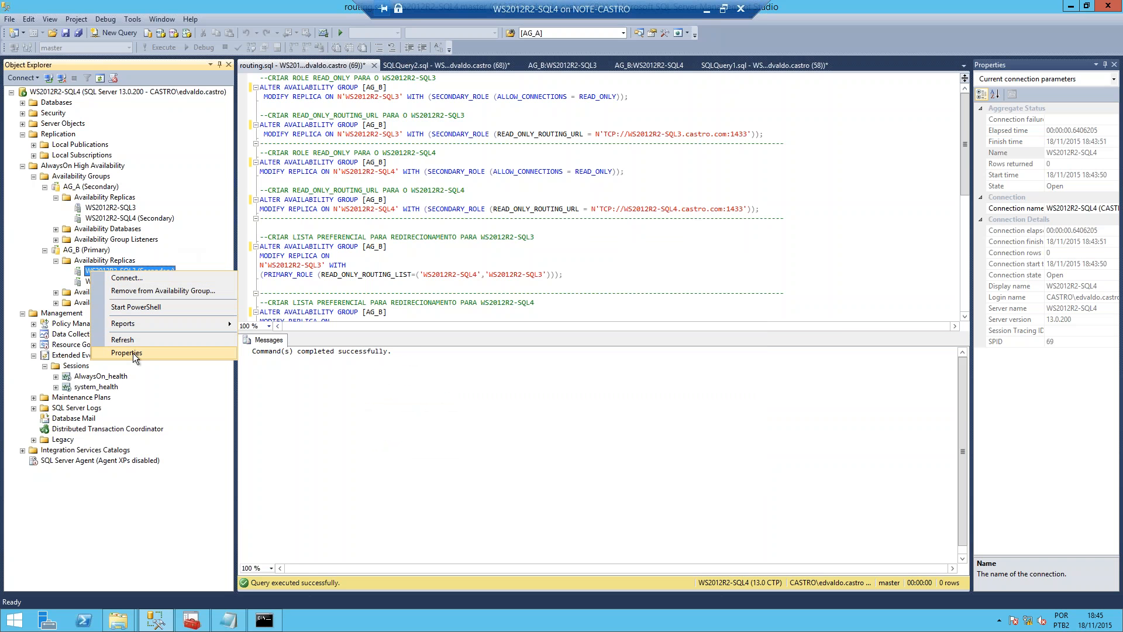
click(132, 352)
click(605, 219)
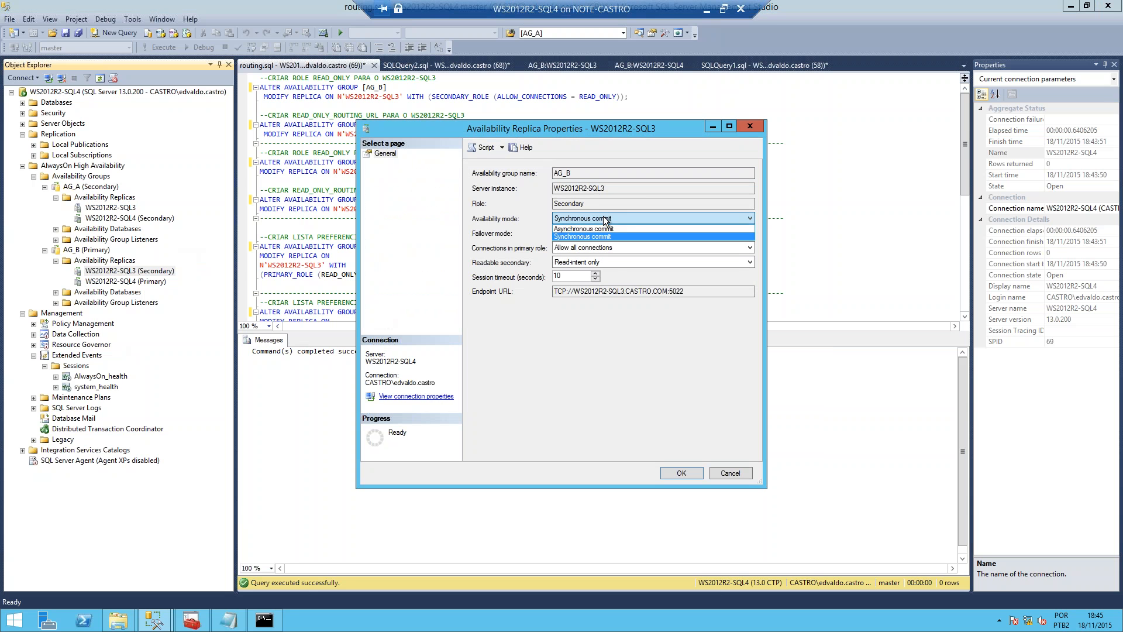
click(597, 235)
click(602, 247)
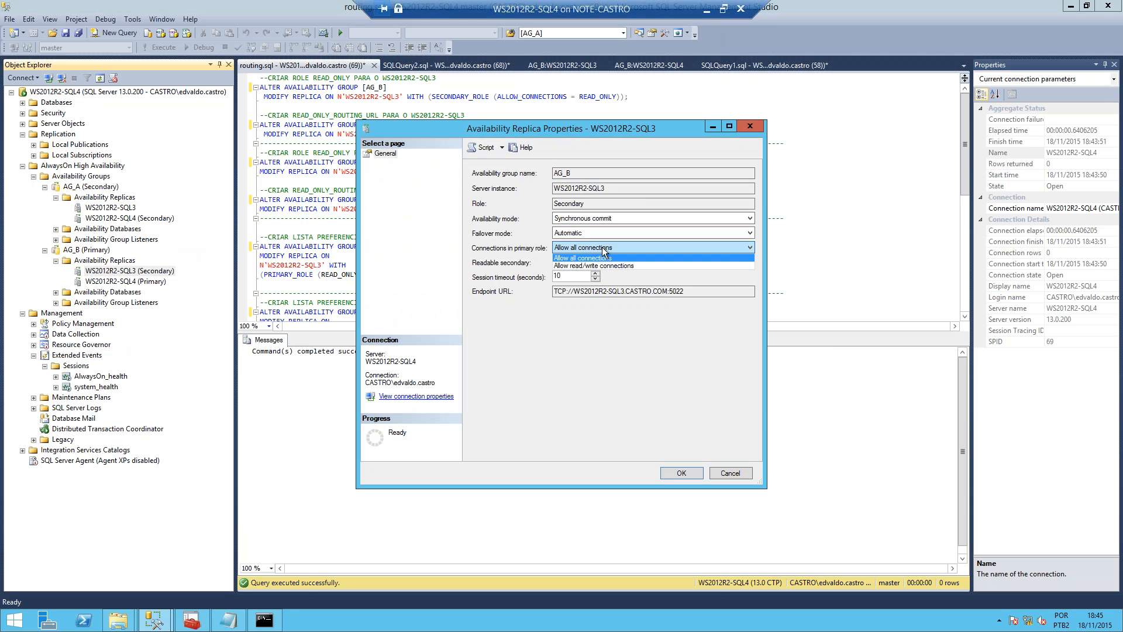
click(602, 248)
click(603, 262)
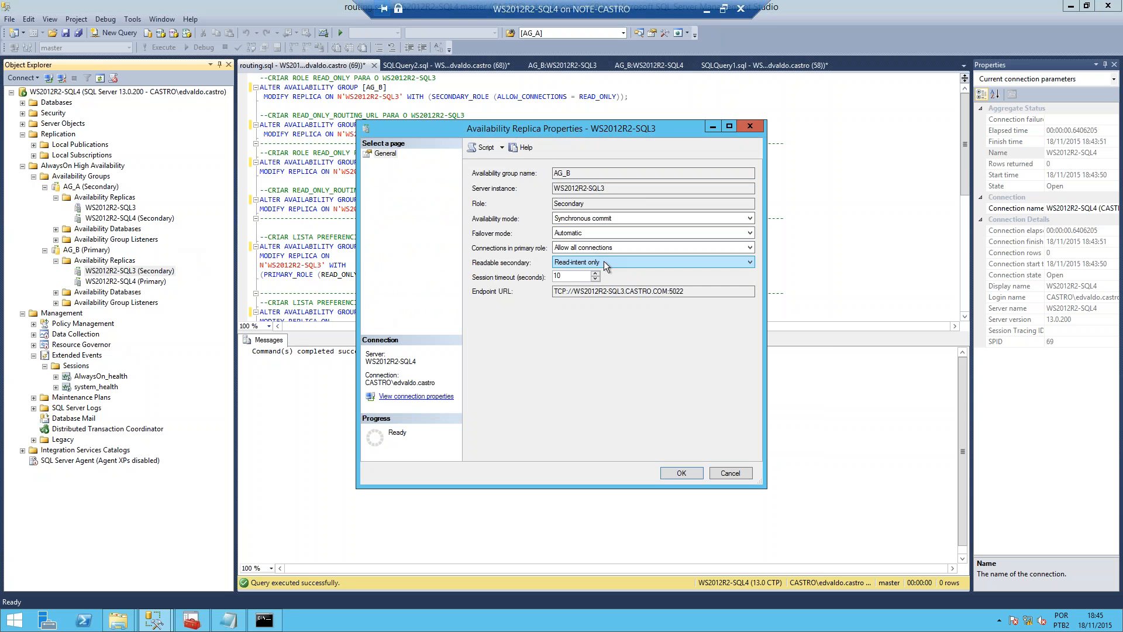
click(604, 261)
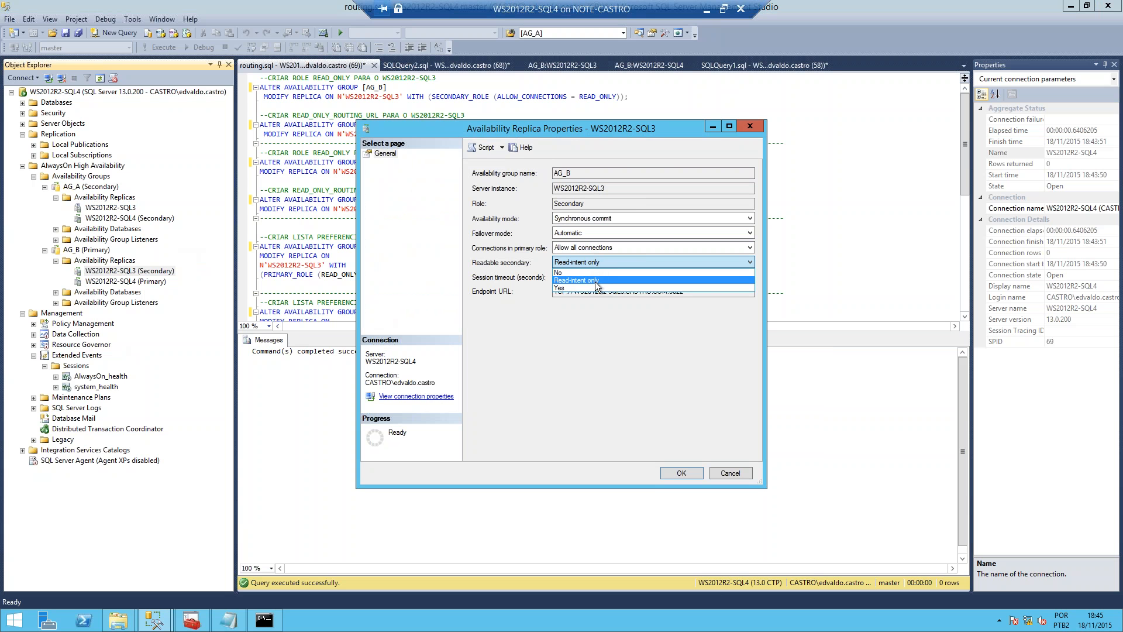
click(596, 280)
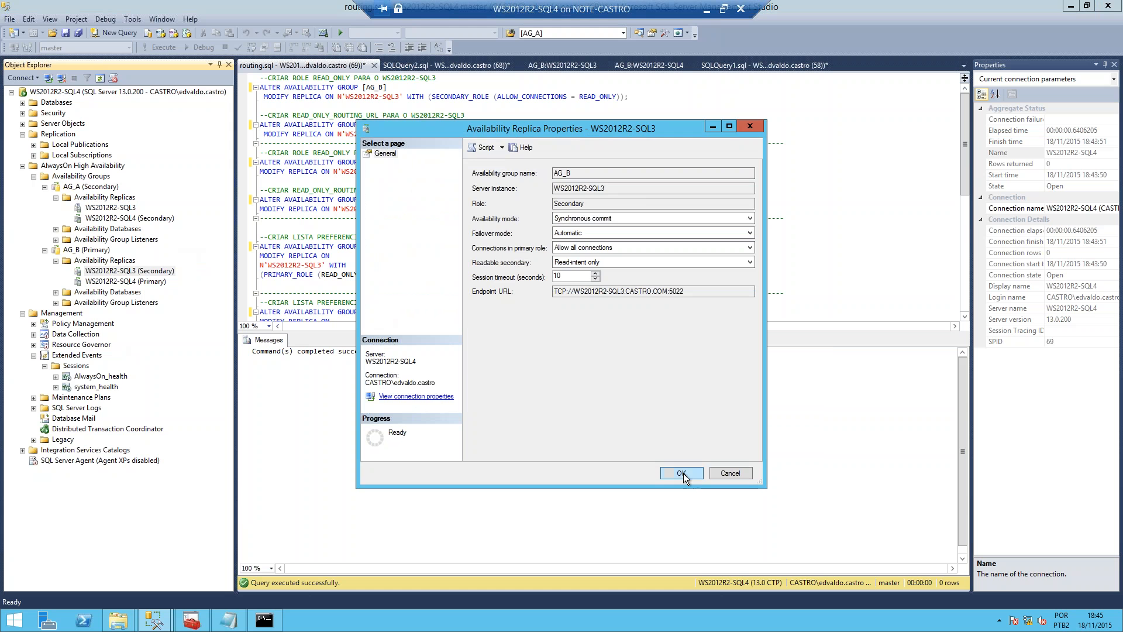
click(682, 473)
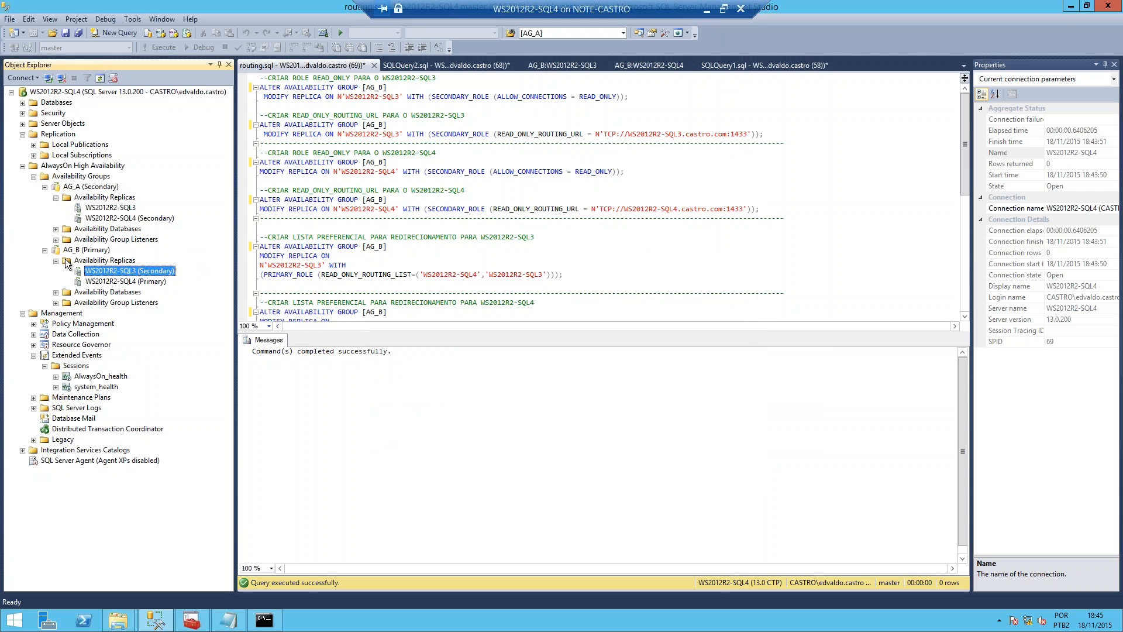
Step: List AG_A's availability group listeners, and exit the SQLCMD session connected to APP_A
click(56, 239)
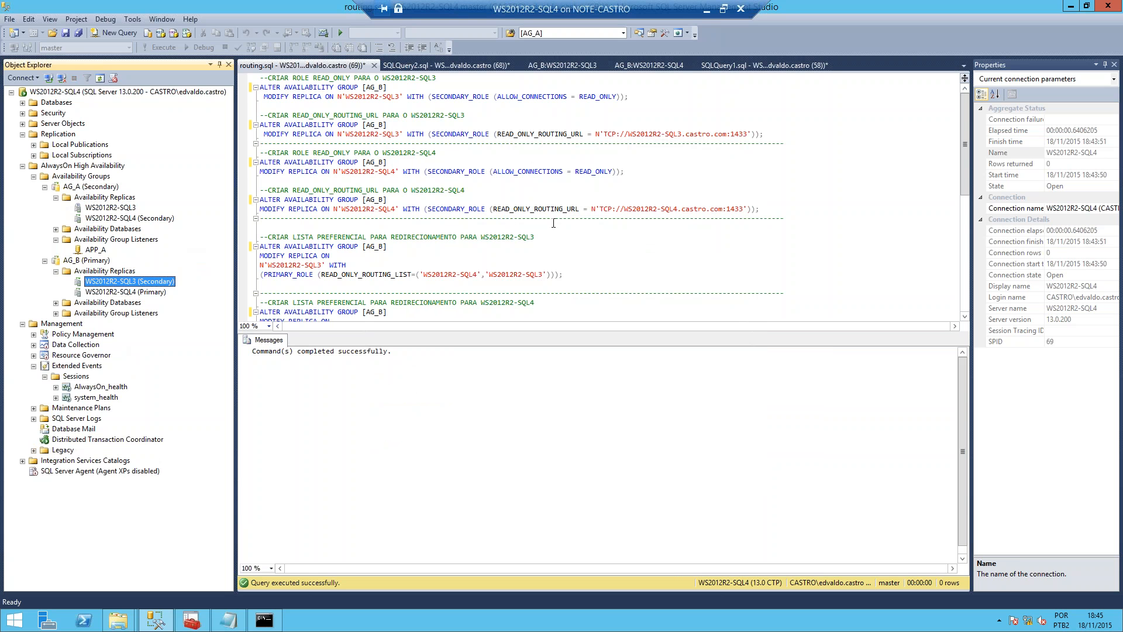
click(264, 620)
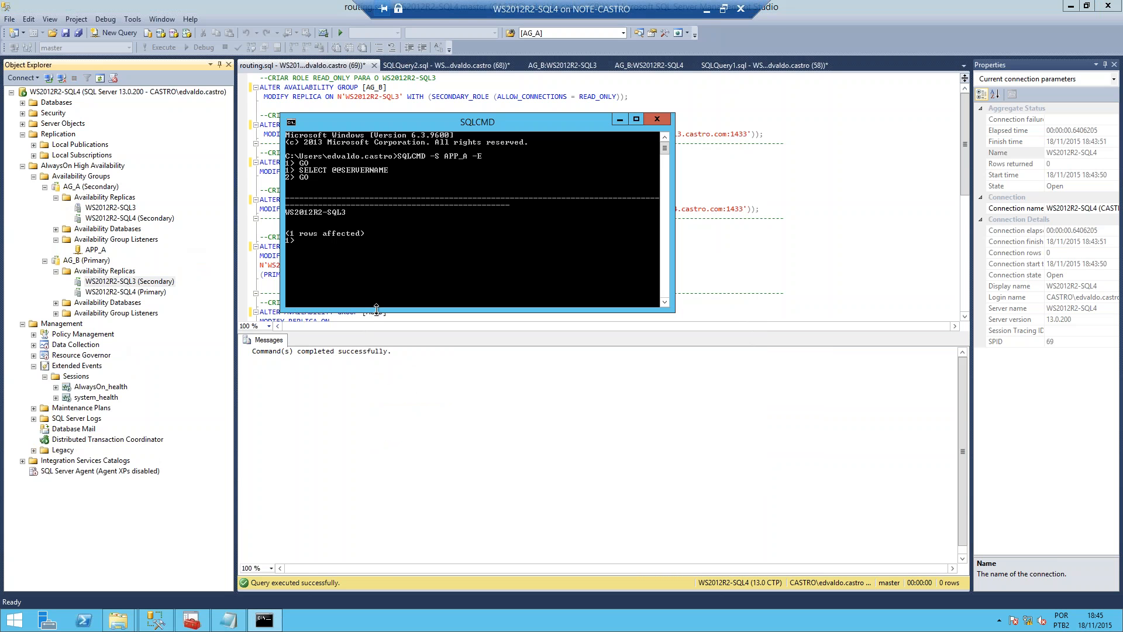
text(EXIT)
key(Return)
Step: Connect to the APP_B listener with SQLCMD -S APP_B -E
text(AP)
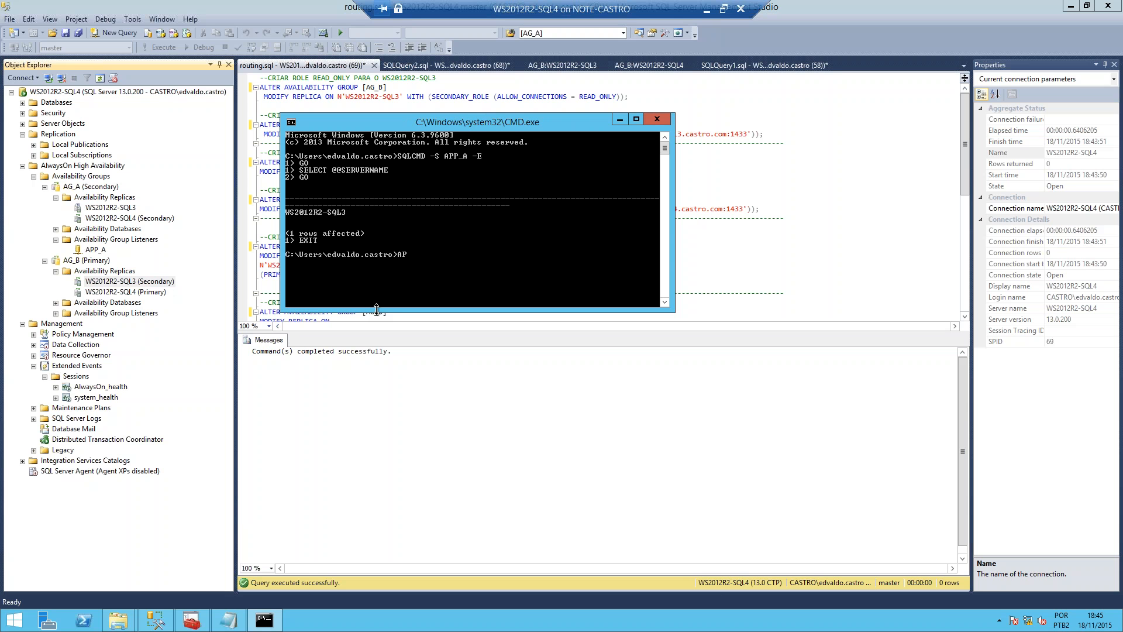
text(P_B)
key(BackSpace)
key(BackSpace)
key(BackSpace)
key(BackSpace)
key(BackSpace)
text(SQLCCMD)
key(BackSpace)
text(MD -S APP_B -E)
key(Return)
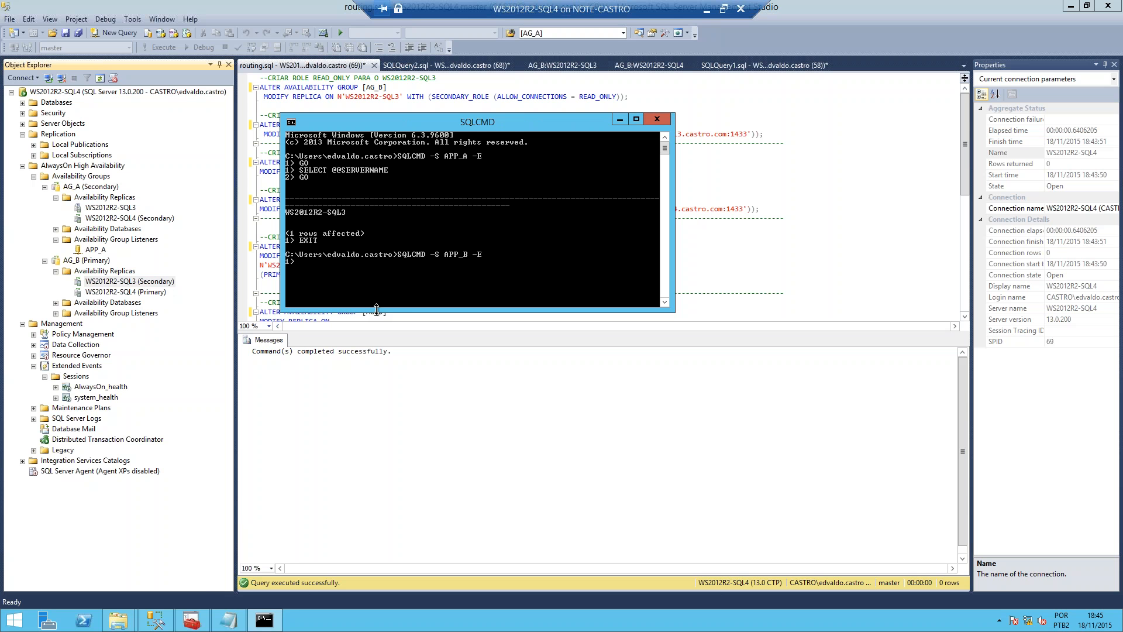
text(GO)
key(Return)
text(SELECT @@SERVERNAME)
key(Return)
text(GO)
key(Return)
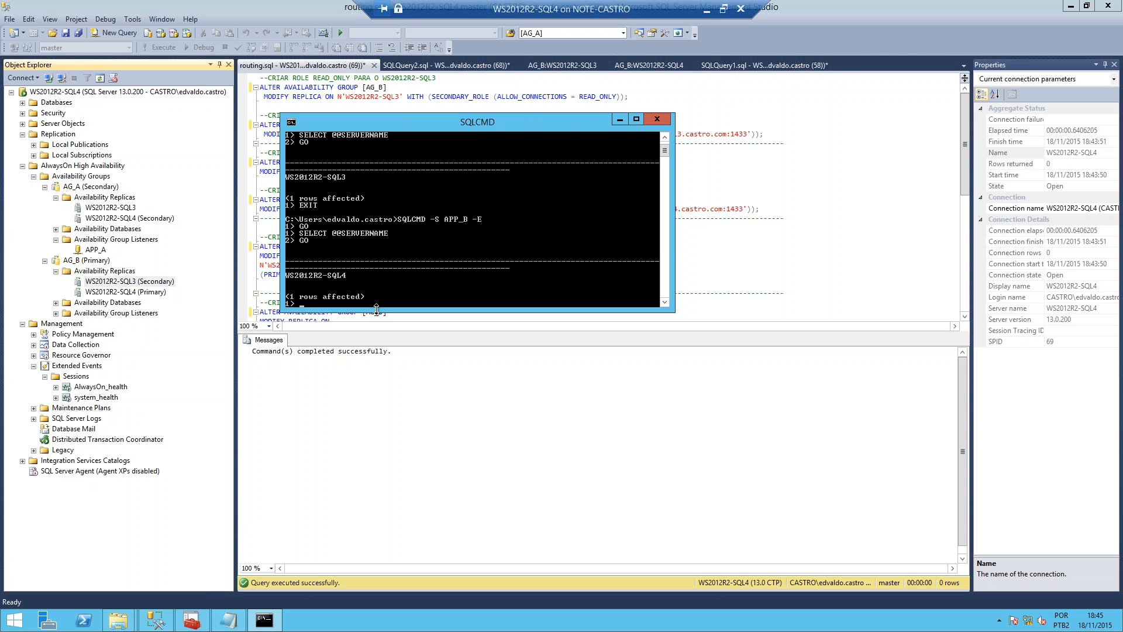
Step: Exit the SQLCMD session and reconnect with read-only intent using SQLCMD -S APP_B -K Readonly -E
text(EXIT)
key(Return)
key(Up)
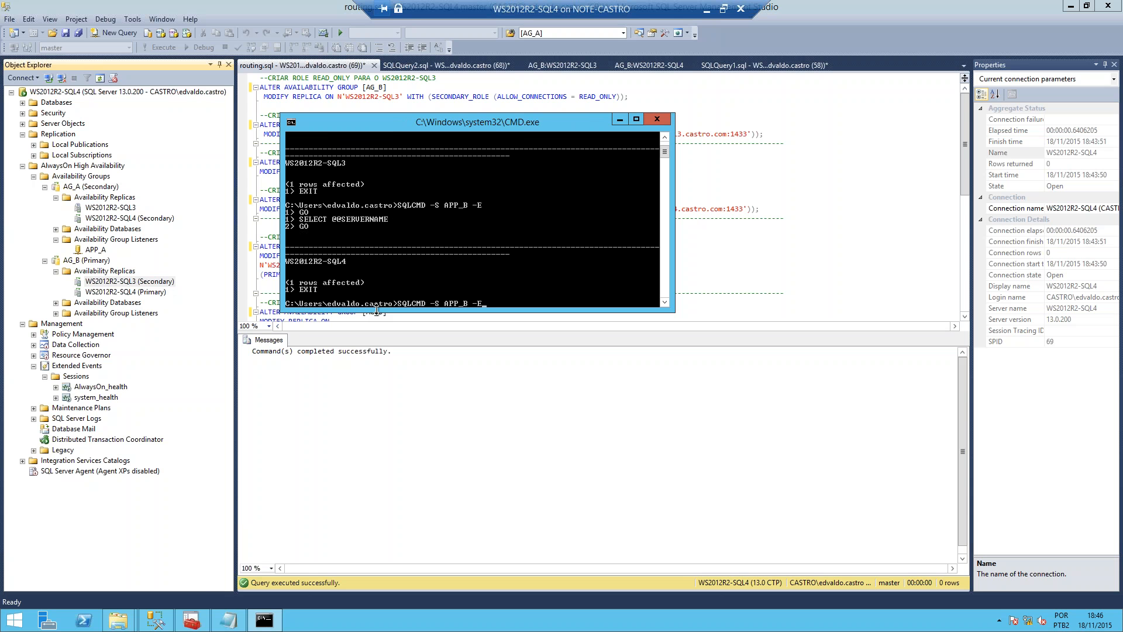
key(BackSpace)
text(eadonly)
key(BackSpace)
key(BackSpace)
key(BackSpace)
key(BackSpace)
key(BackSpace)
text(Readonl)
key(Return)
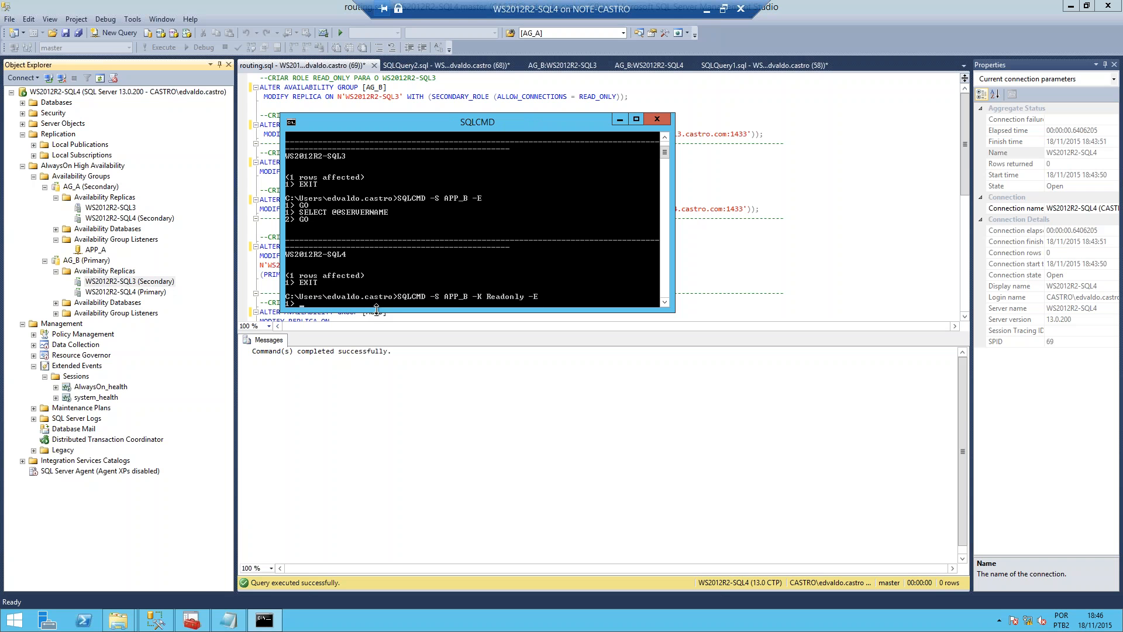
text(GO)
key(Return)
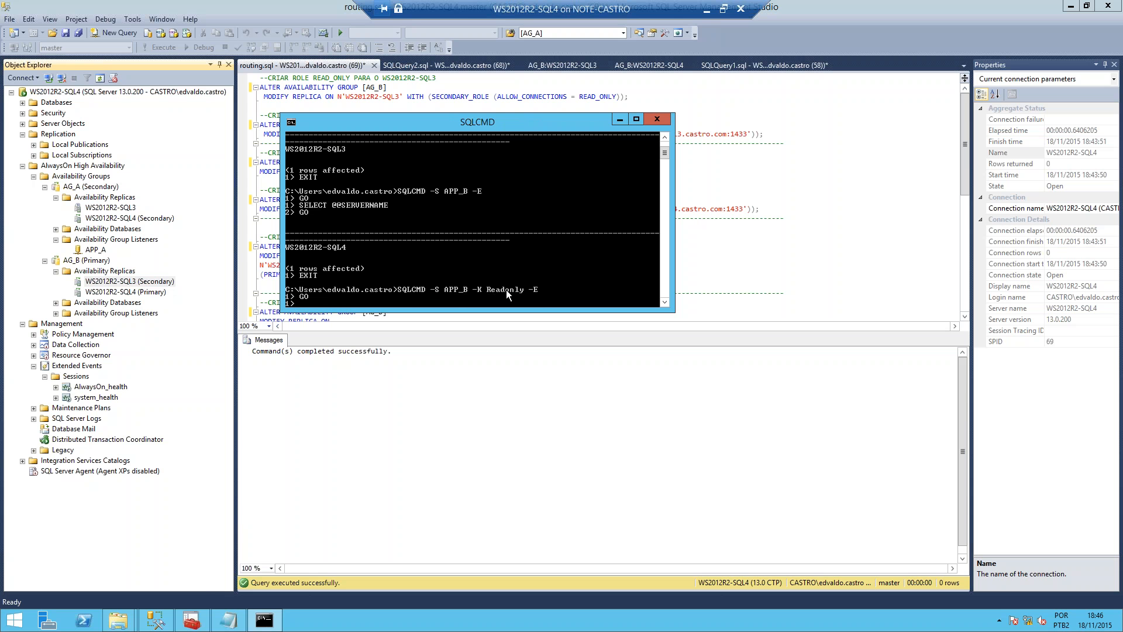
text(SELECT @@SERVERNAME)
key(Return)
text(GO)
key(Return)
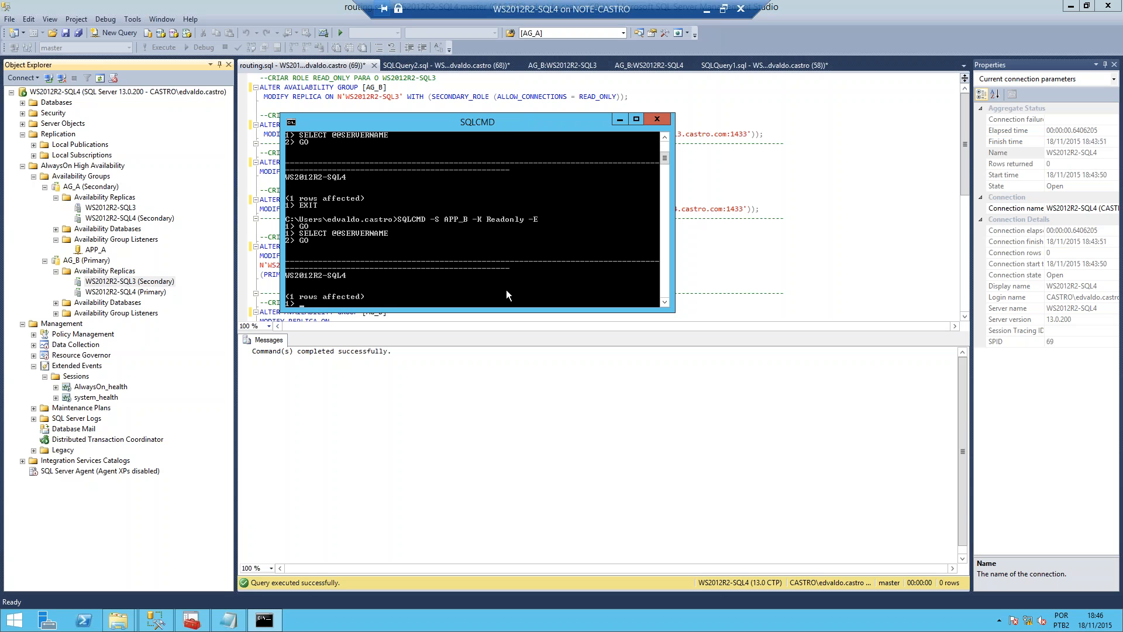
scroll(507, 289, up, 1)
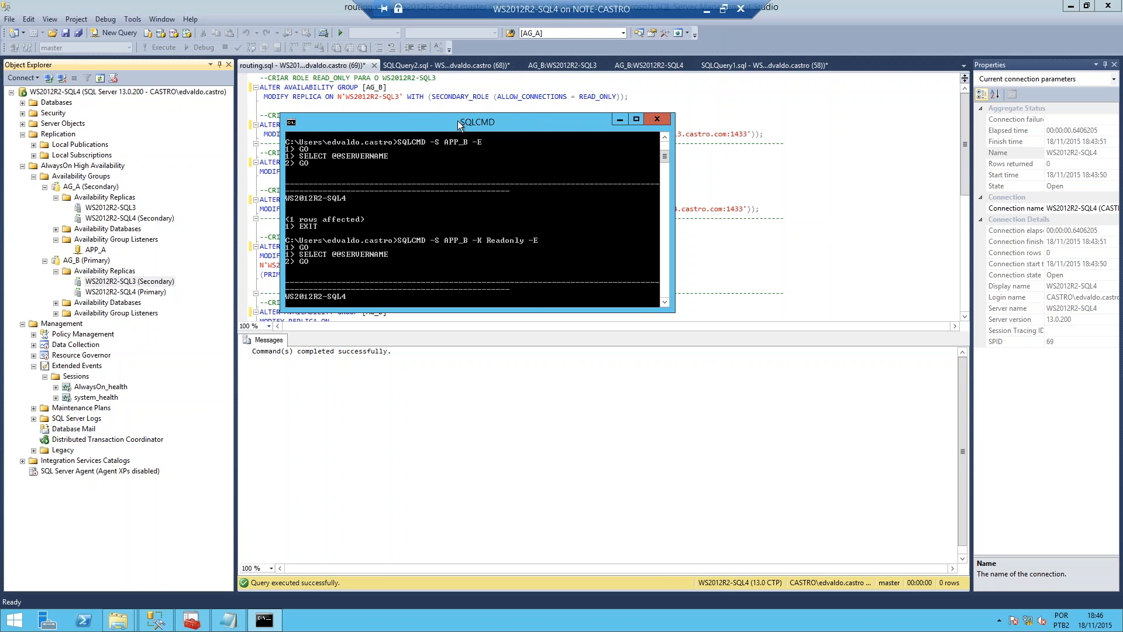
Step: Enlarge the command prompt text by choosing the raster font size listed just after 16 x 12
drag(458, 121, 413, 92)
click(246, 93)
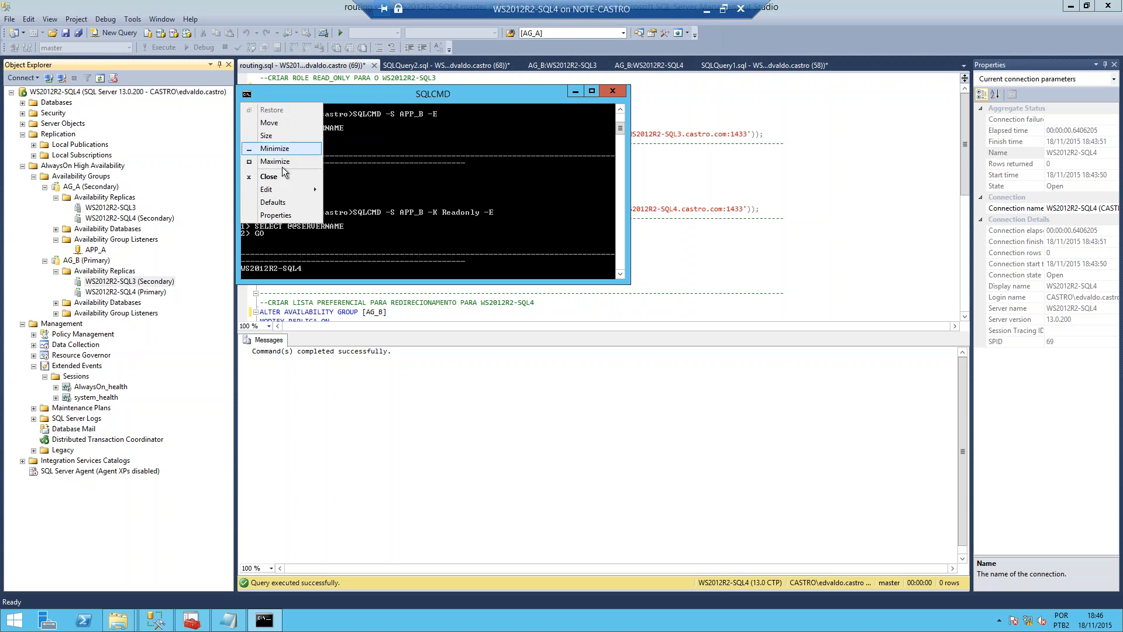
mouse_move(287, 189)
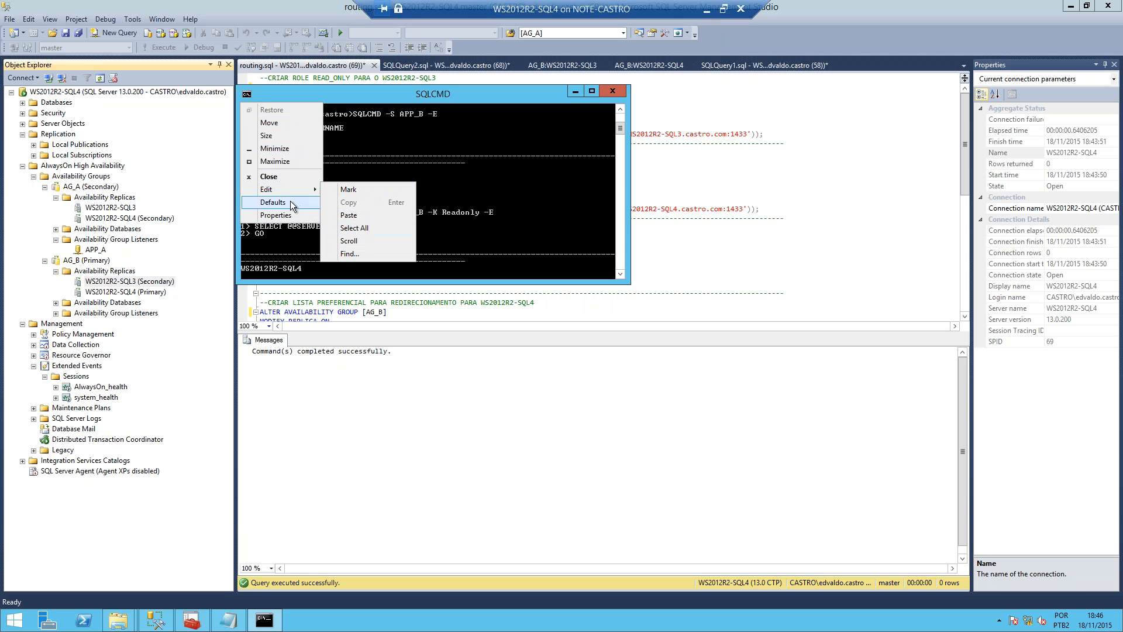
click(279, 215)
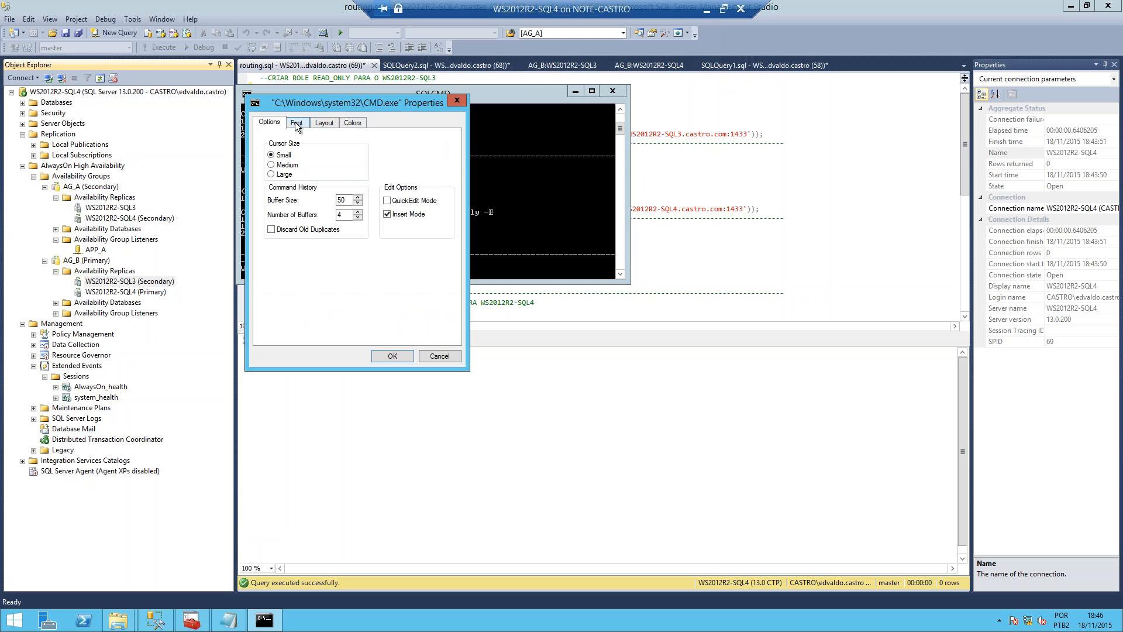
click(296, 121)
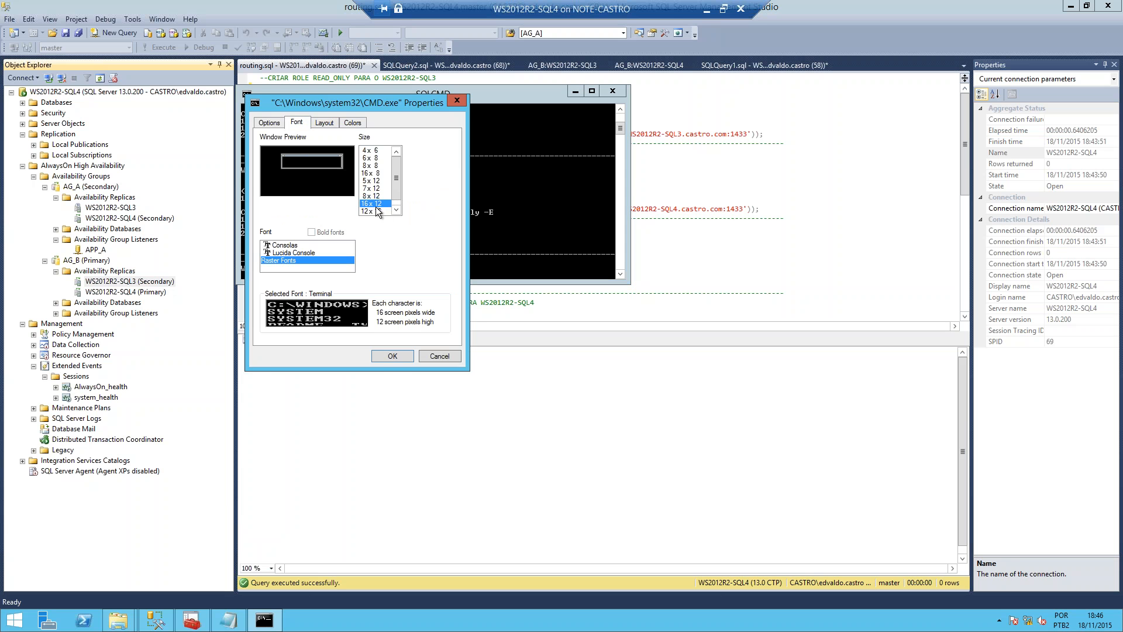
click(377, 210)
click(391, 355)
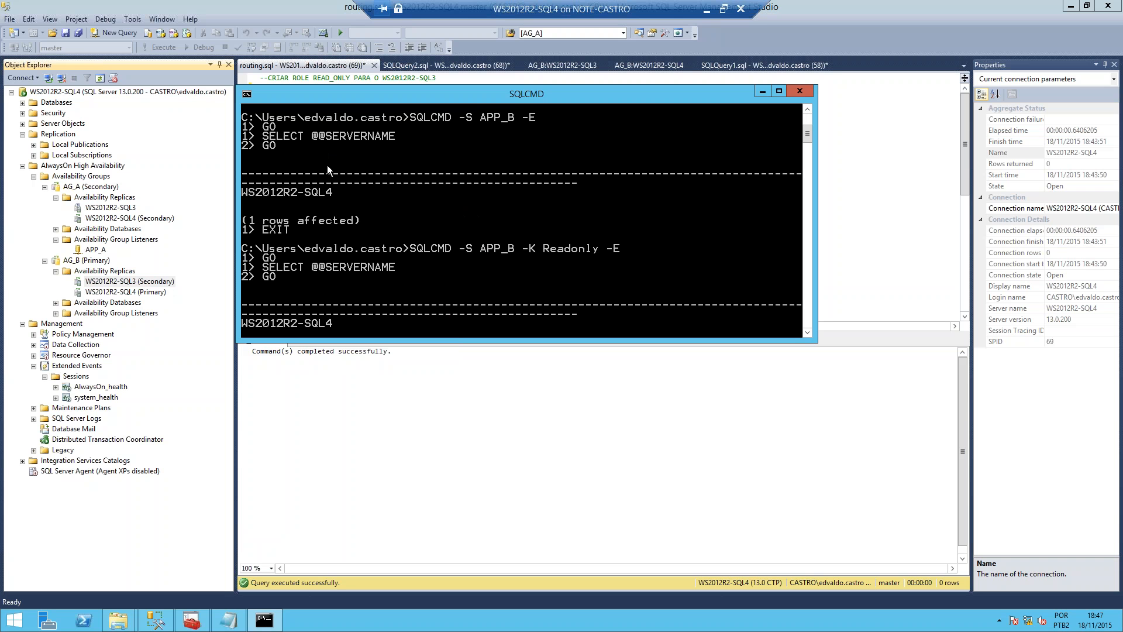
Step: Fail over availability group AG_B to the secondary replica WS2012R2-SQL3, connecting to it with Windows Authentication, and close the wizard
right_click(90, 262)
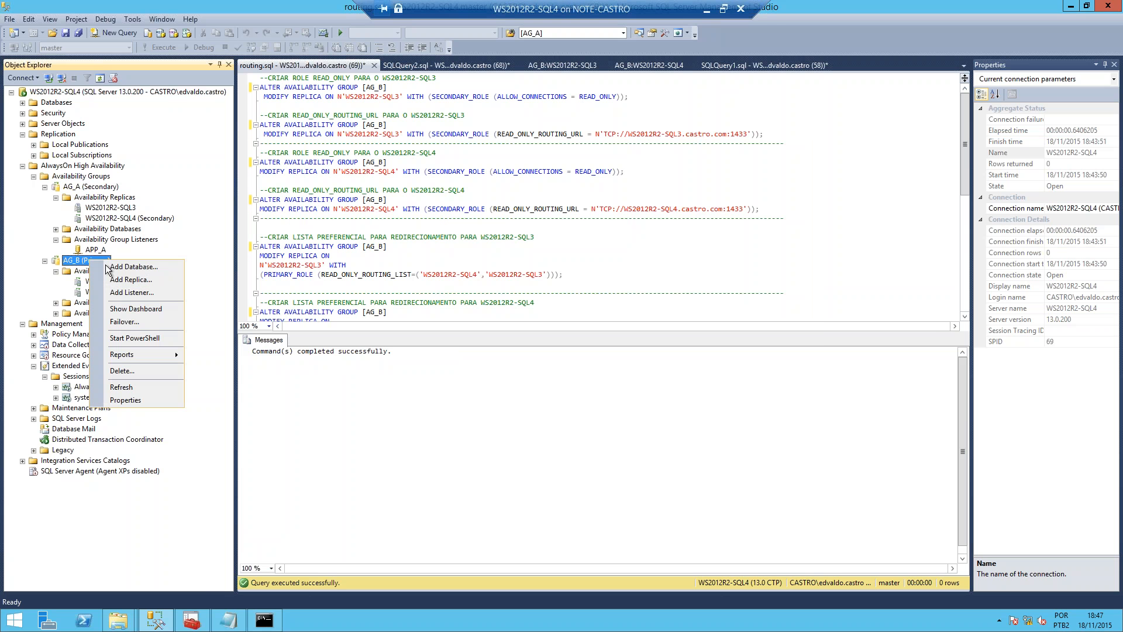
click(145, 321)
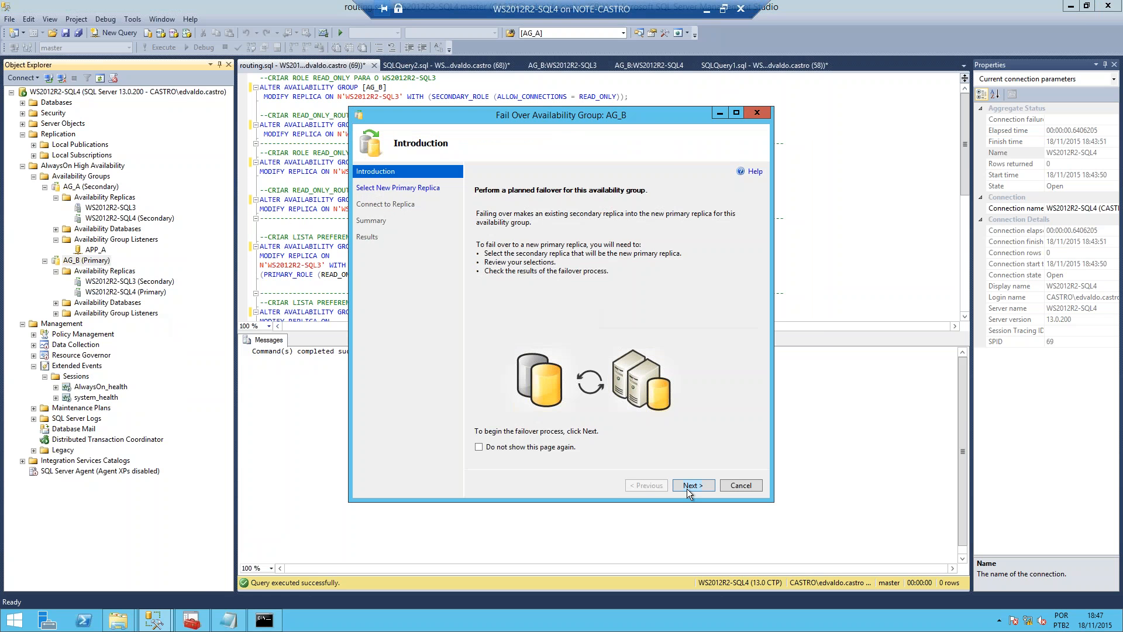
click(688, 485)
click(690, 486)
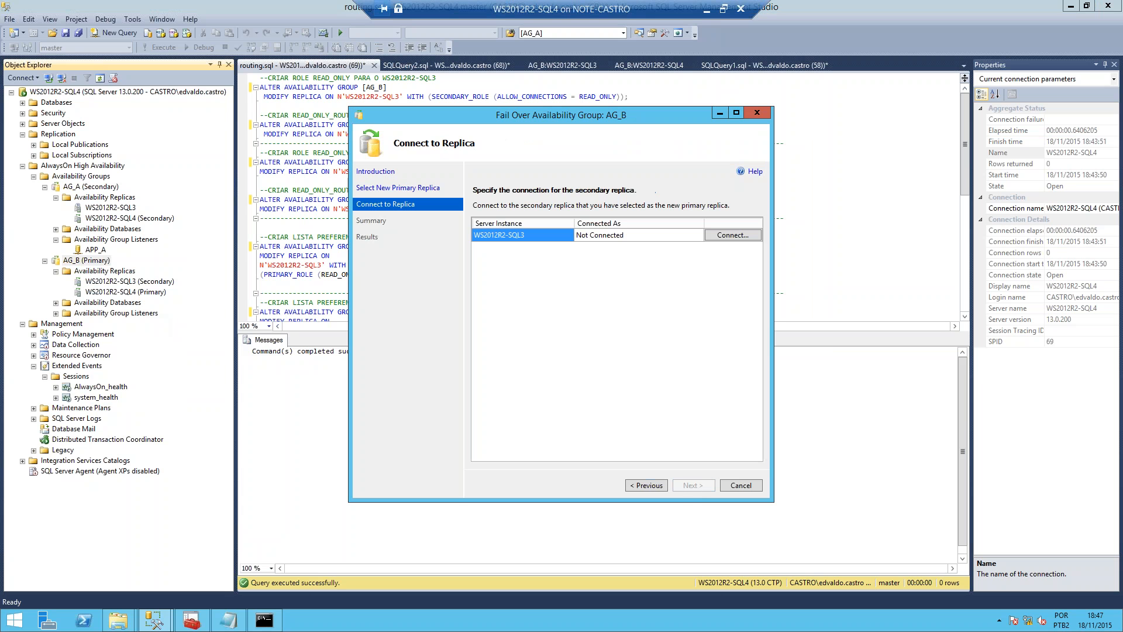
click(724, 239)
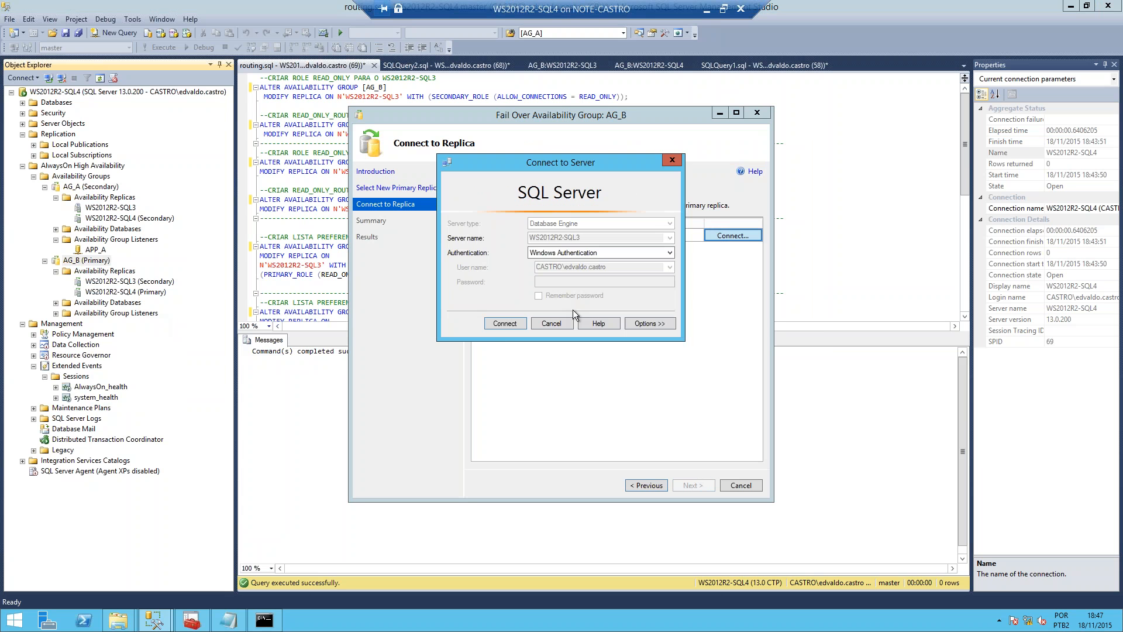
click(504, 324)
click(692, 485)
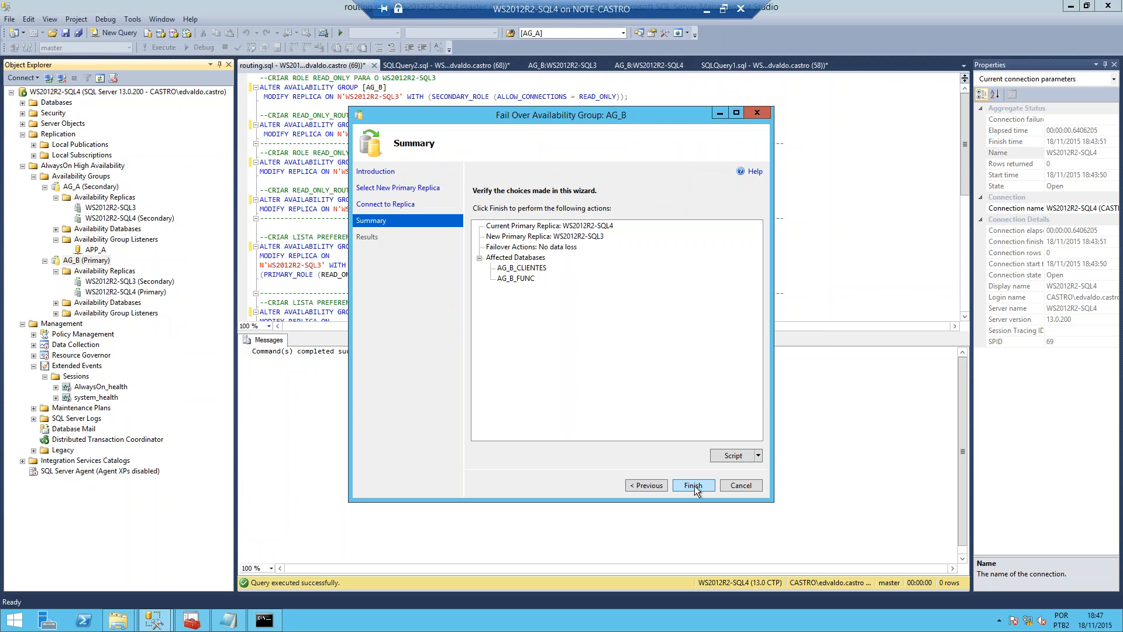
click(693, 485)
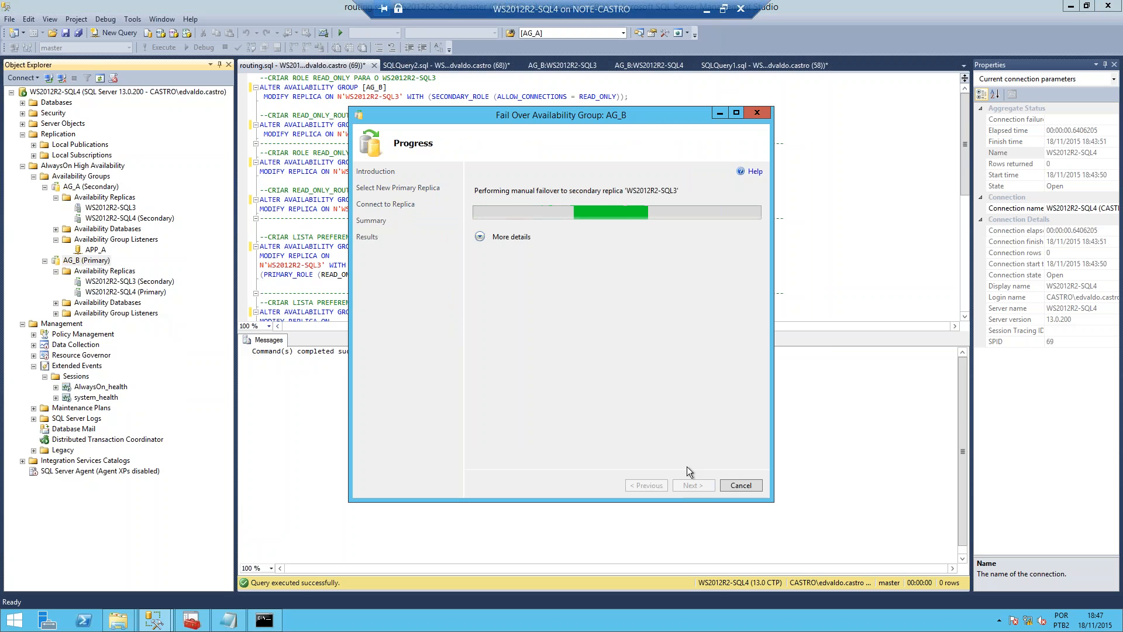
click(479, 236)
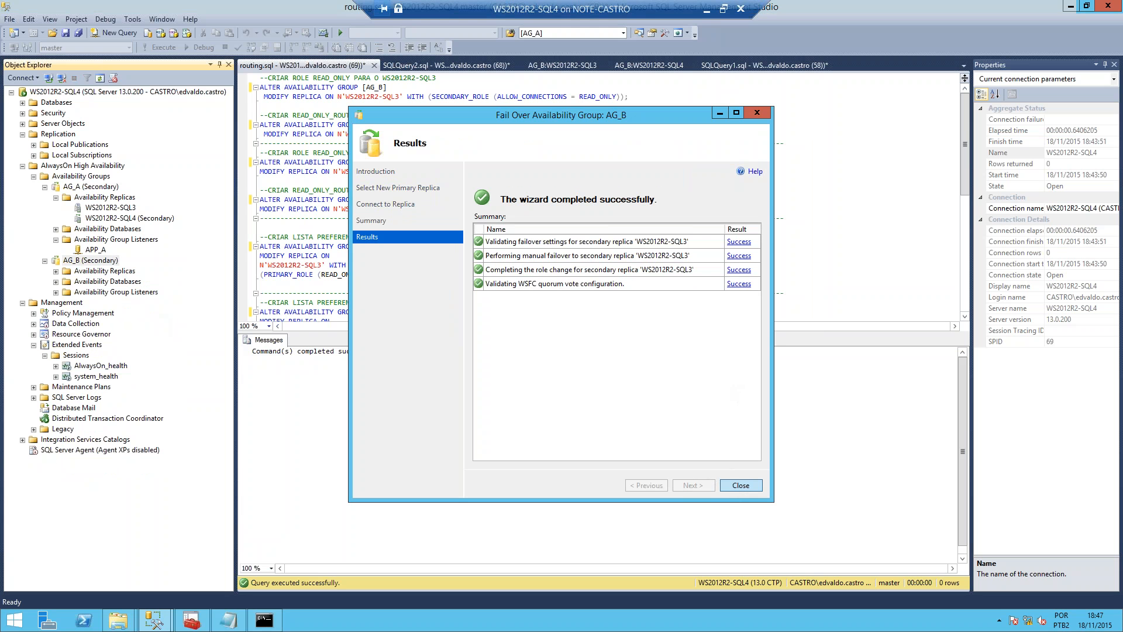
click(739, 485)
Step: Exit the open SQLCMD session in the command prompt and reconnect with SQLCMD -S APP_B -K Readonly -E
click(264, 619)
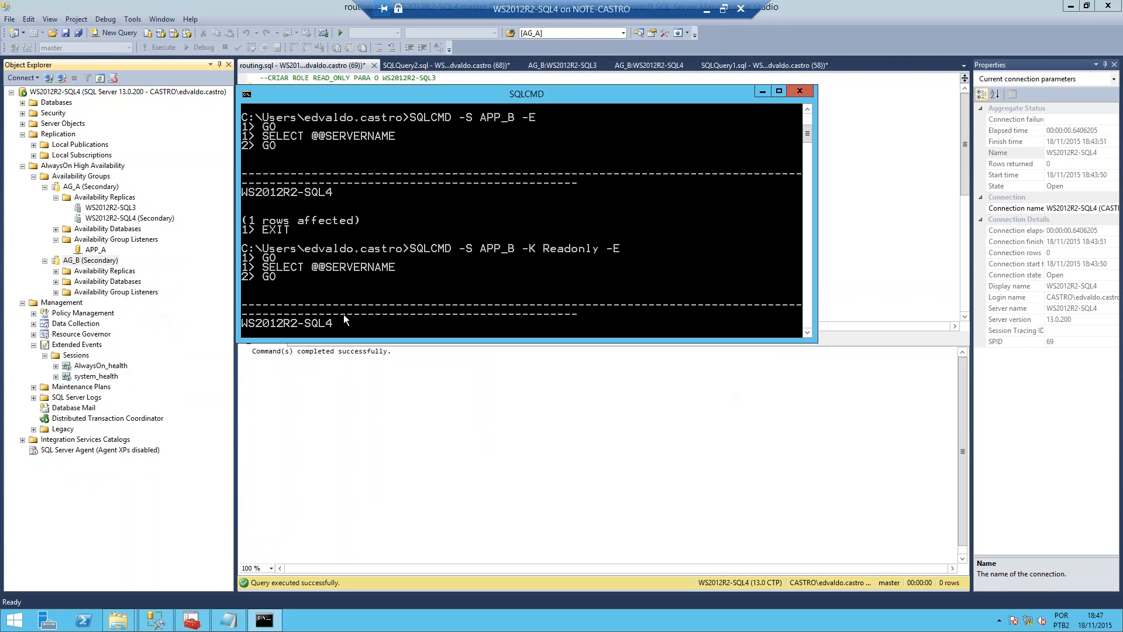
key(Return)
key(Return)
key(Return)
key(Return)
text(EXKT)
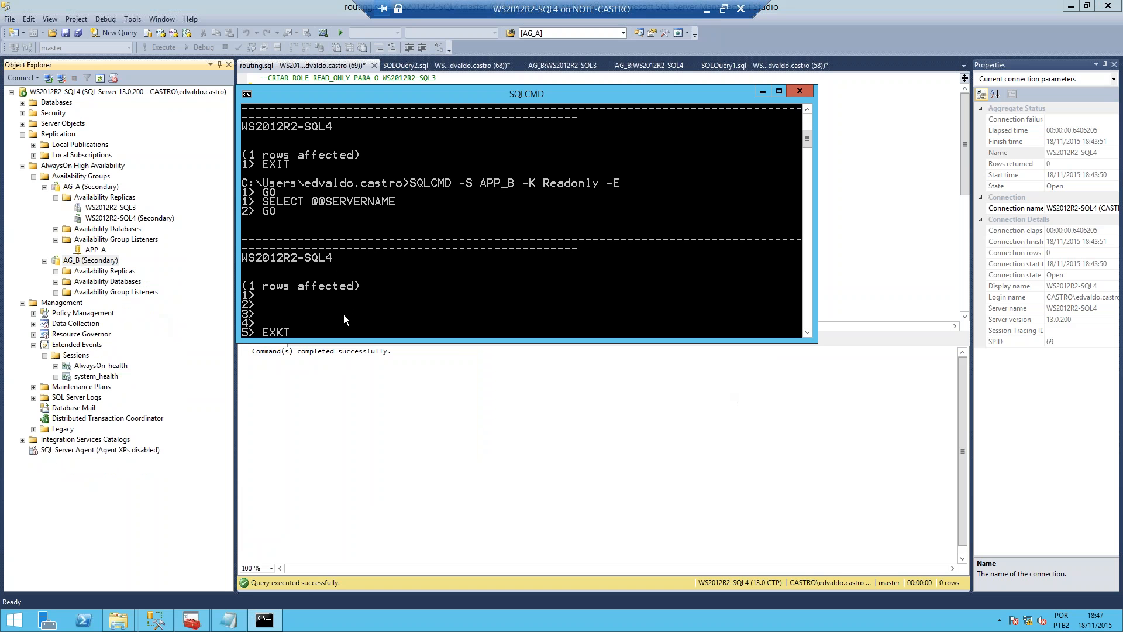
key(Return)
text(EXIT)
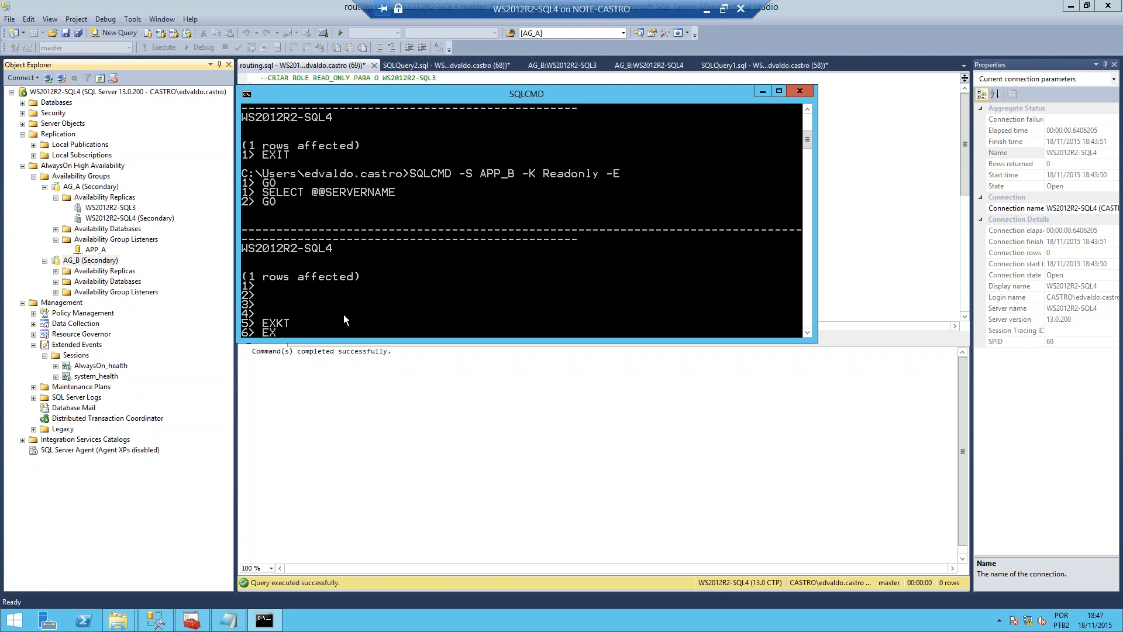
key(Return)
key(Up)
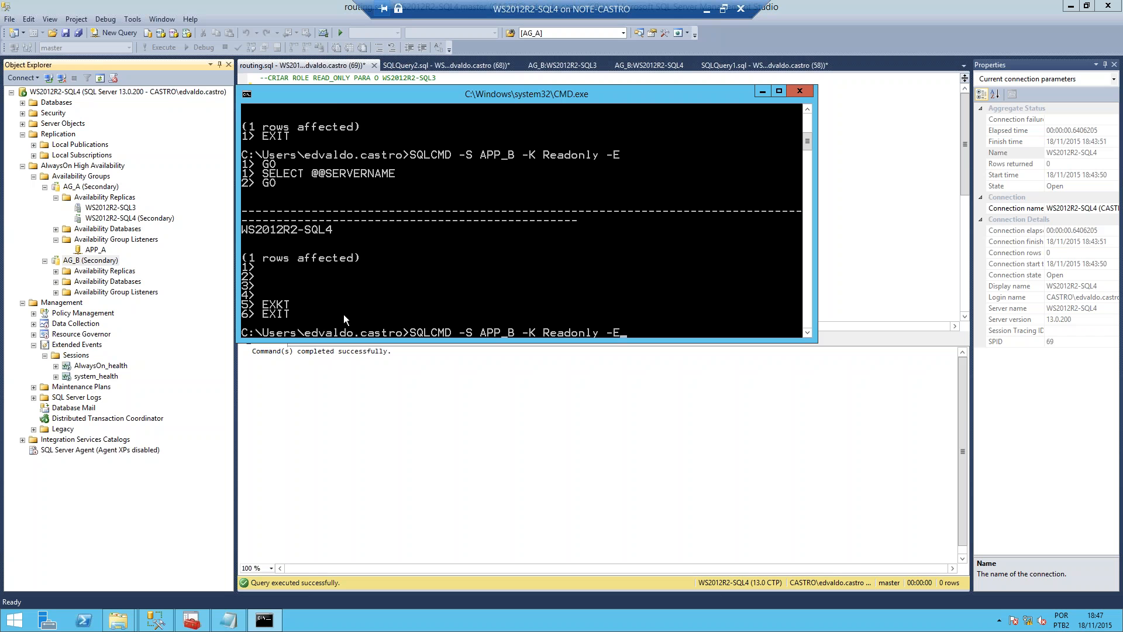
key(Return)
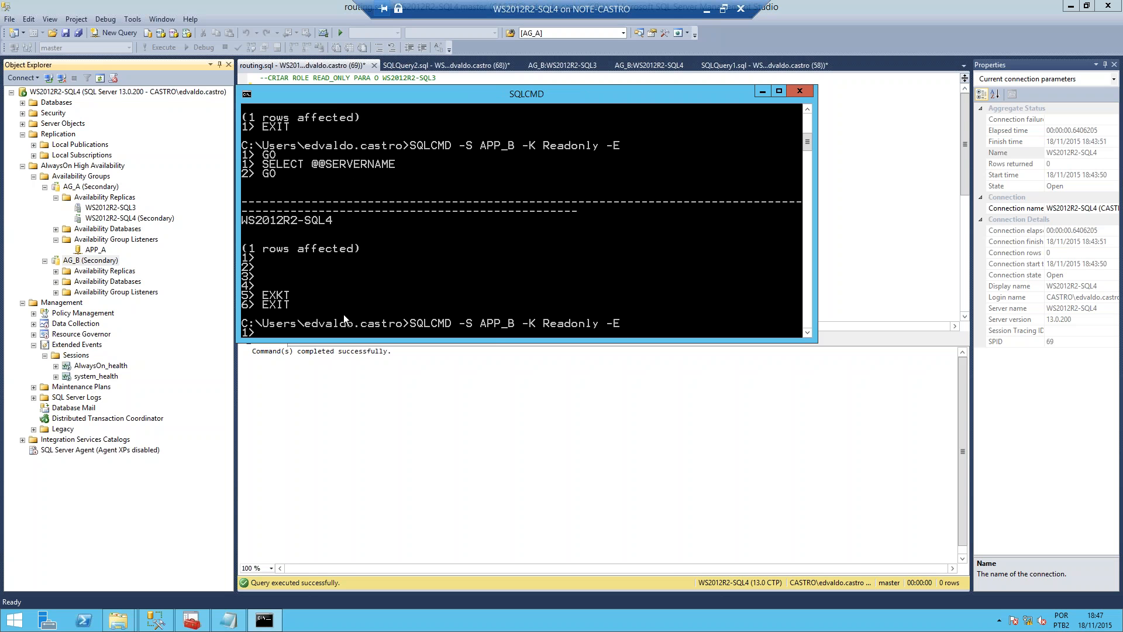
text(FO)
key(BackSpace)
key(BackSpace)
text(GO)
key(Return)
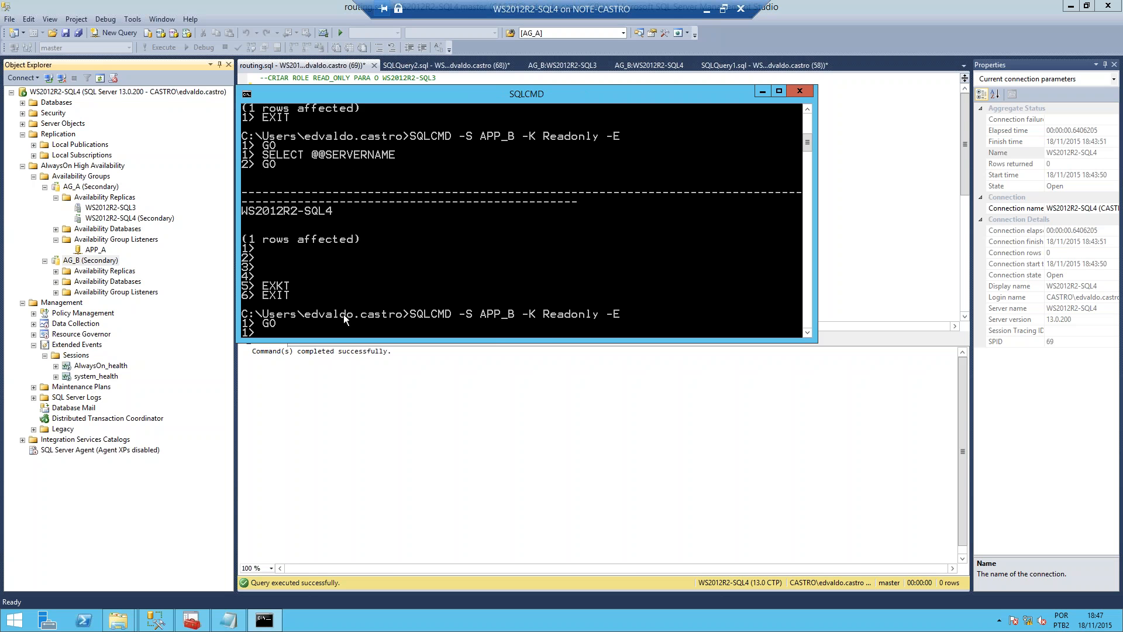
text(SELECT @@SERVERNAME)
key(Return)
text(GO)
key(Return)
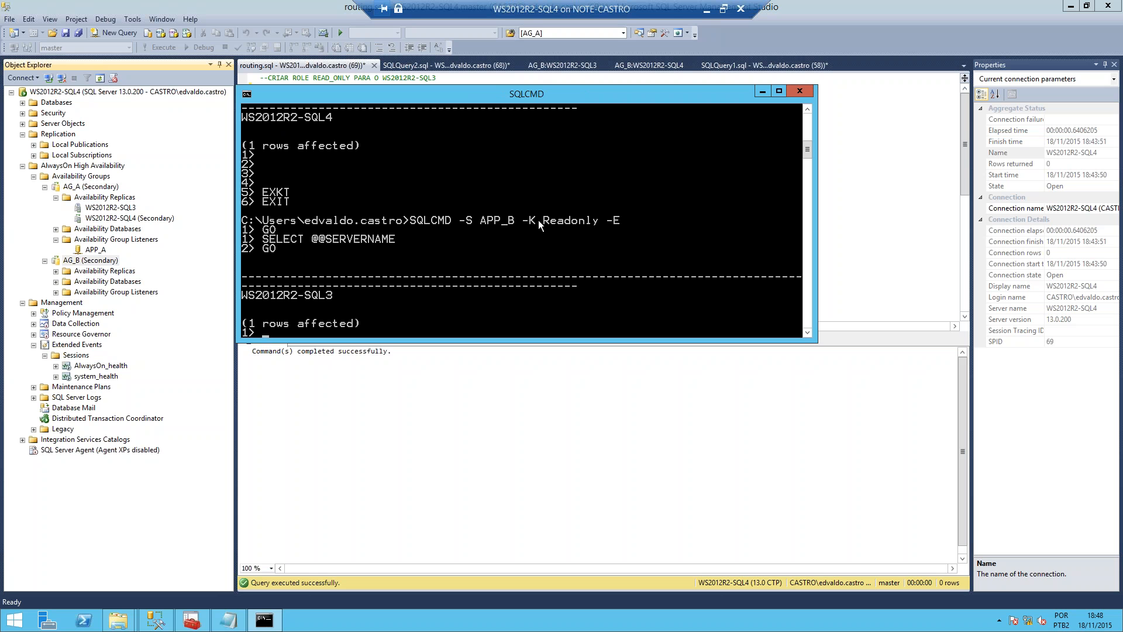
scroll(538, 222, up, 1)
scroll(538, 221, down, 4)
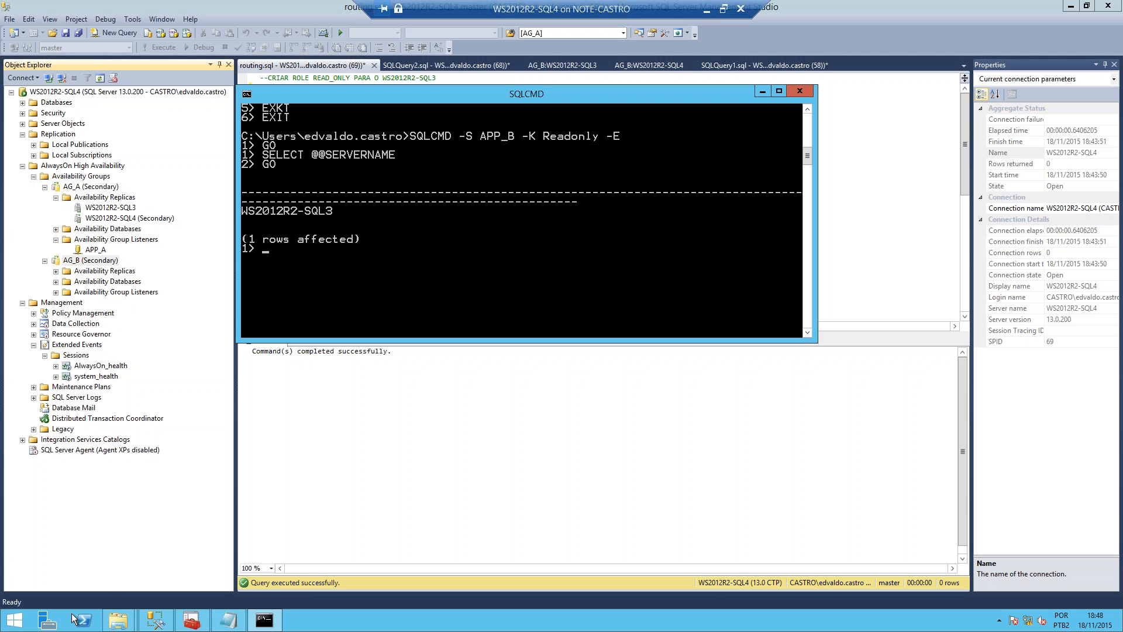
Step: Exit the read-only SQLCMD session to return to the command prompt
click(15, 620)
text(EXIT)
key(Return)
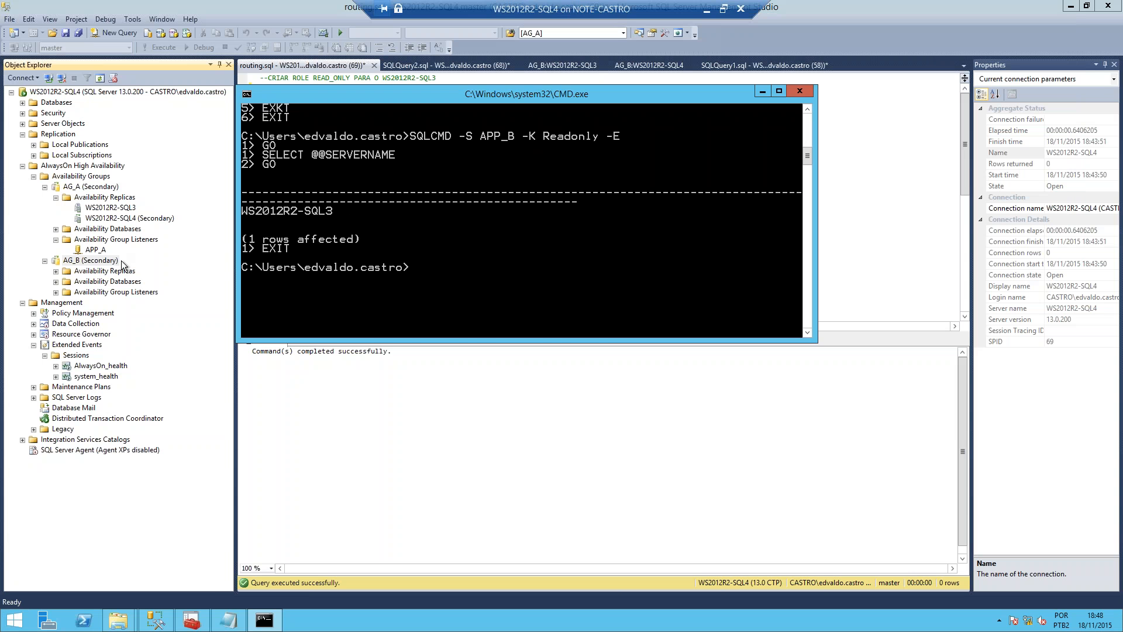
Step: Collapse the AG_A and AG_B nodes under Availability Groups and check the role of each group on this server
click(90, 257)
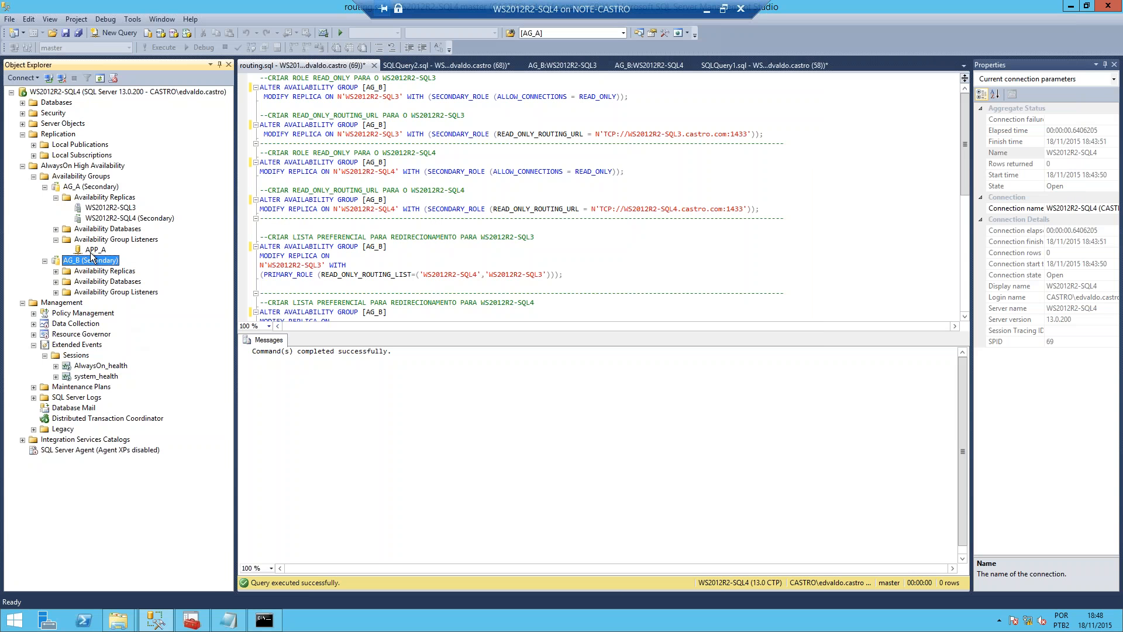
click(55, 198)
click(44, 239)
click(45, 186)
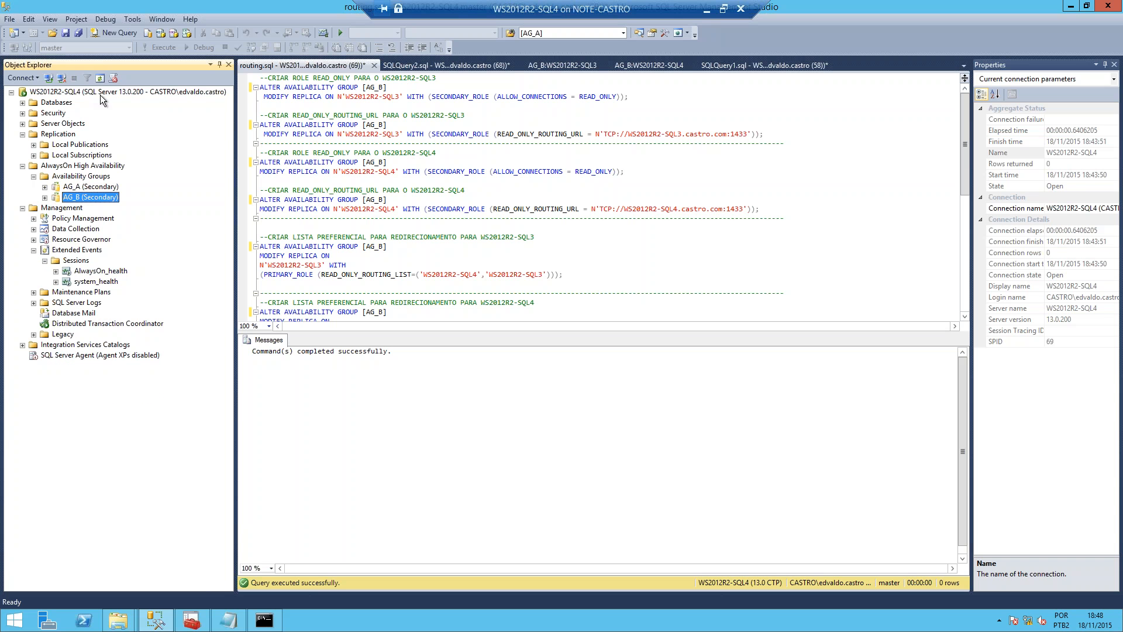
click(67, 180)
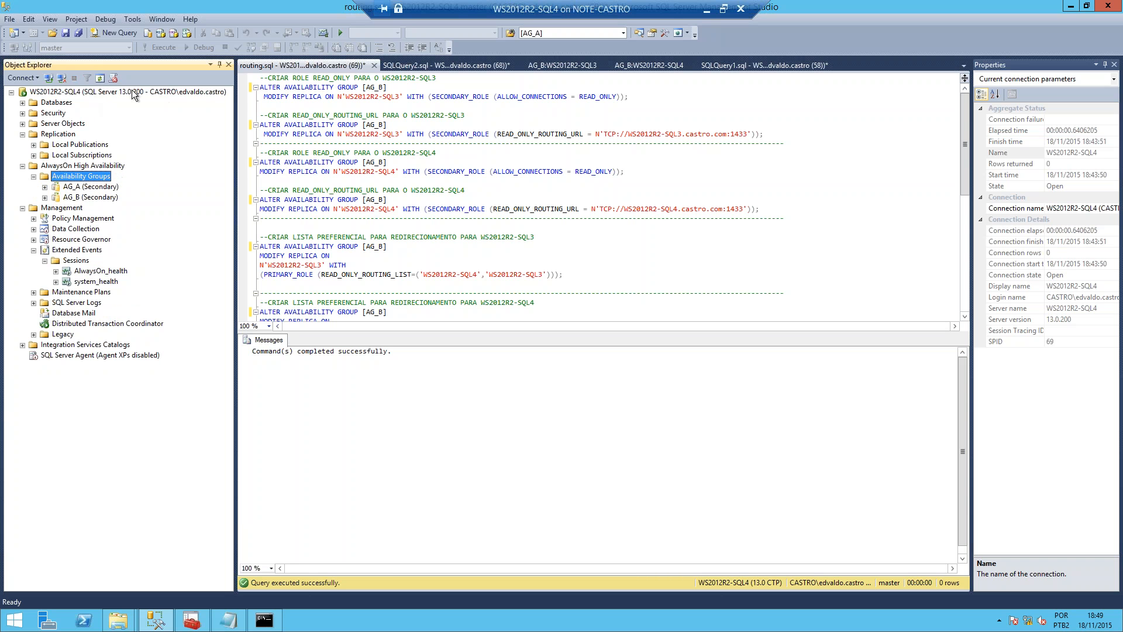
click(89, 187)
click(88, 198)
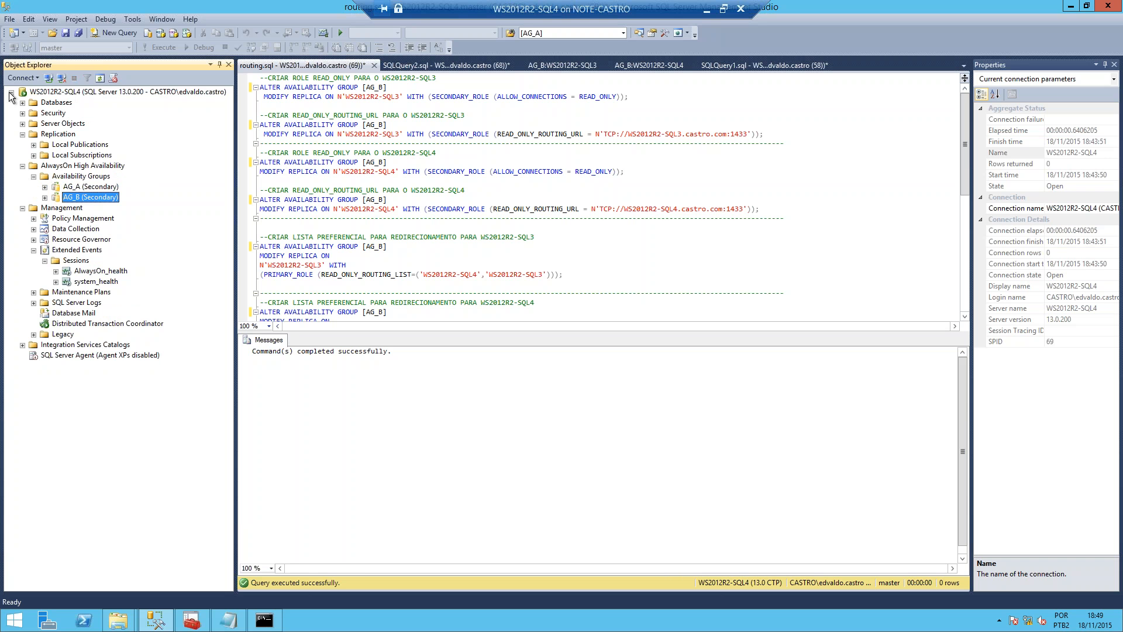
Step: Switch to Hyper-V Manager and turn off the WS2012R2-SQL3 virtual machine to simulate a server failure
click(708, 13)
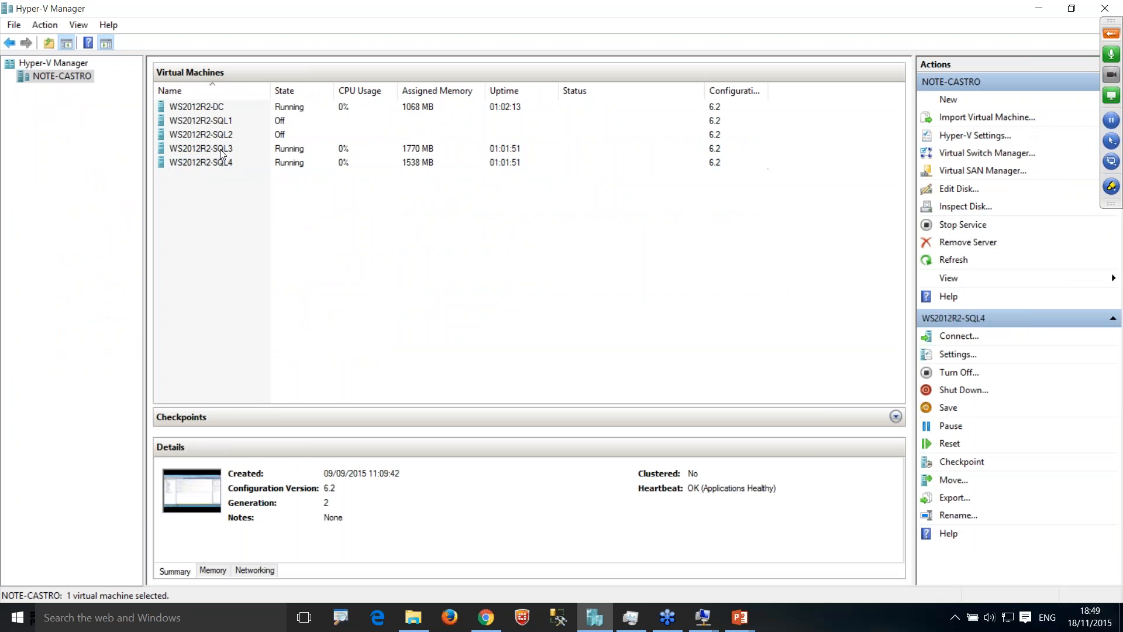
click(221, 153)
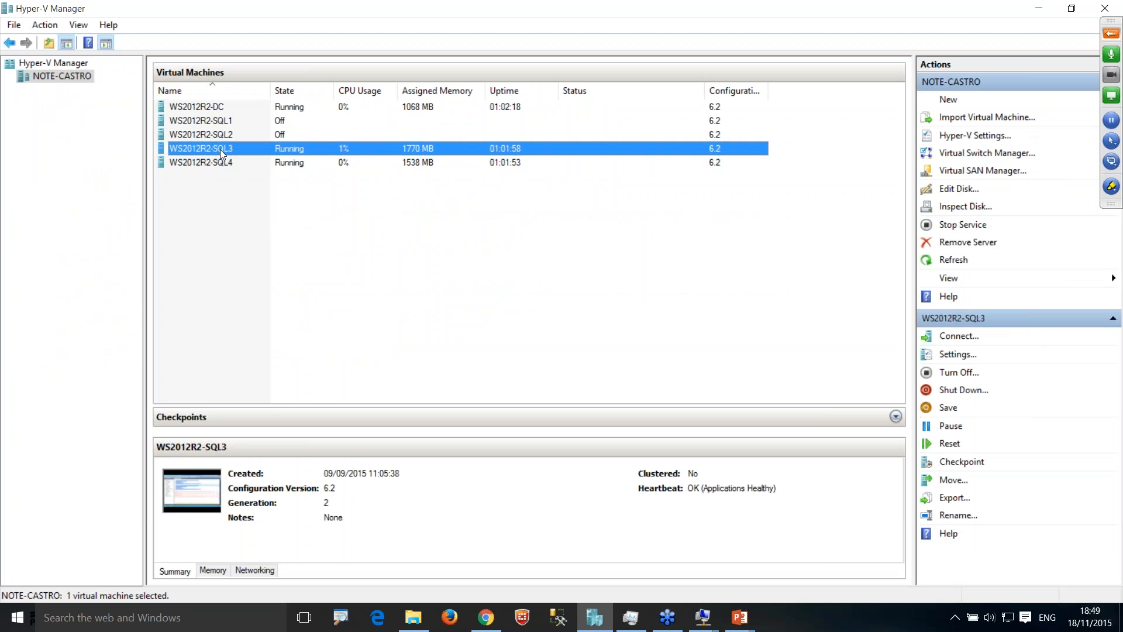
right_click(221, 154)
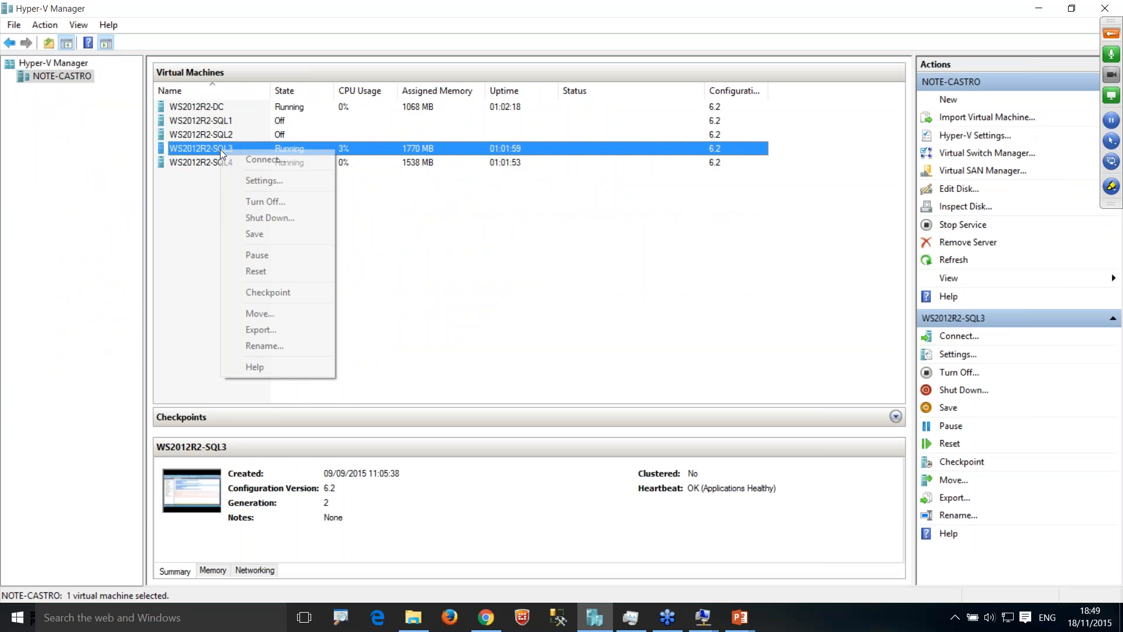
click(281, 201)
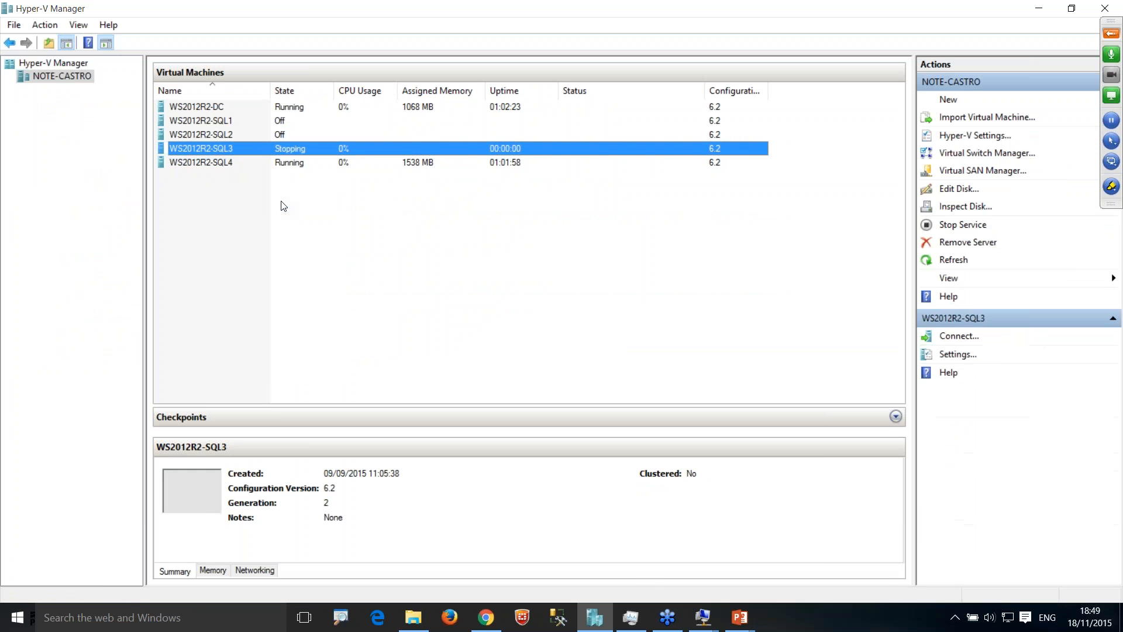
Step: Switch back to the WS2012R2-SQL4 virtual machine and refresh its Availability Groups node
mouse_move(703, 625)
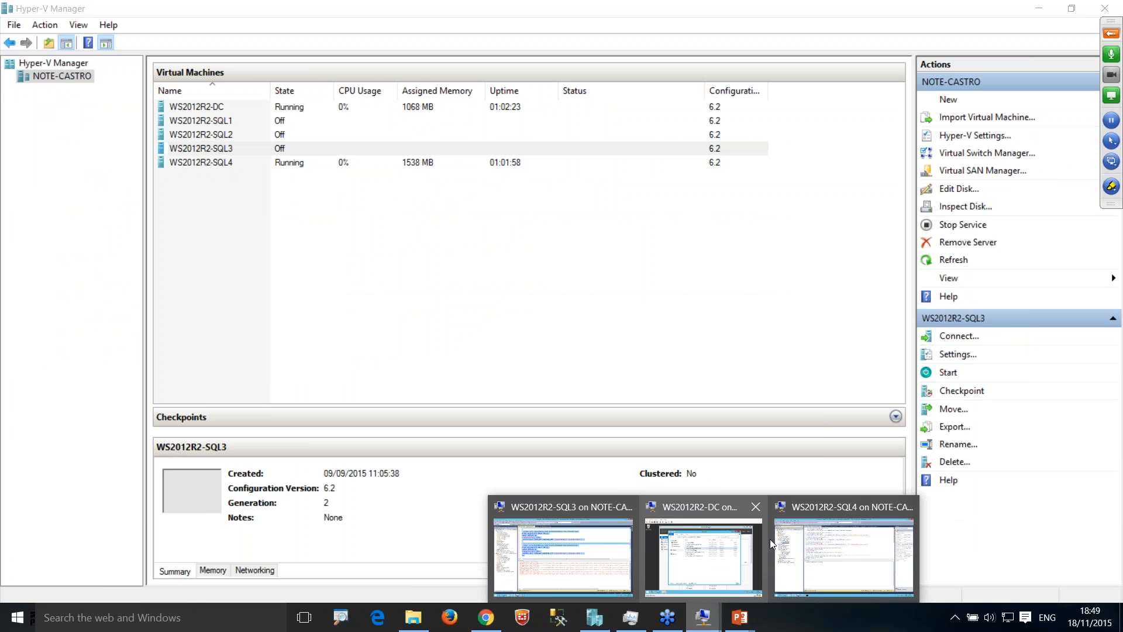
mouse_move(814, 541)
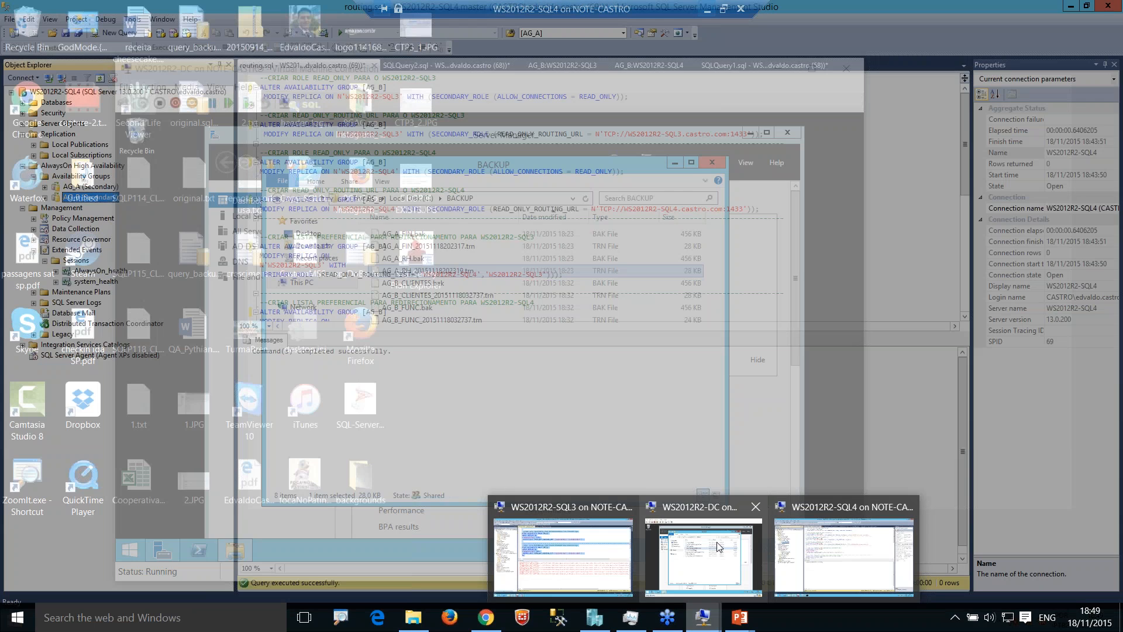
click(843, 555)
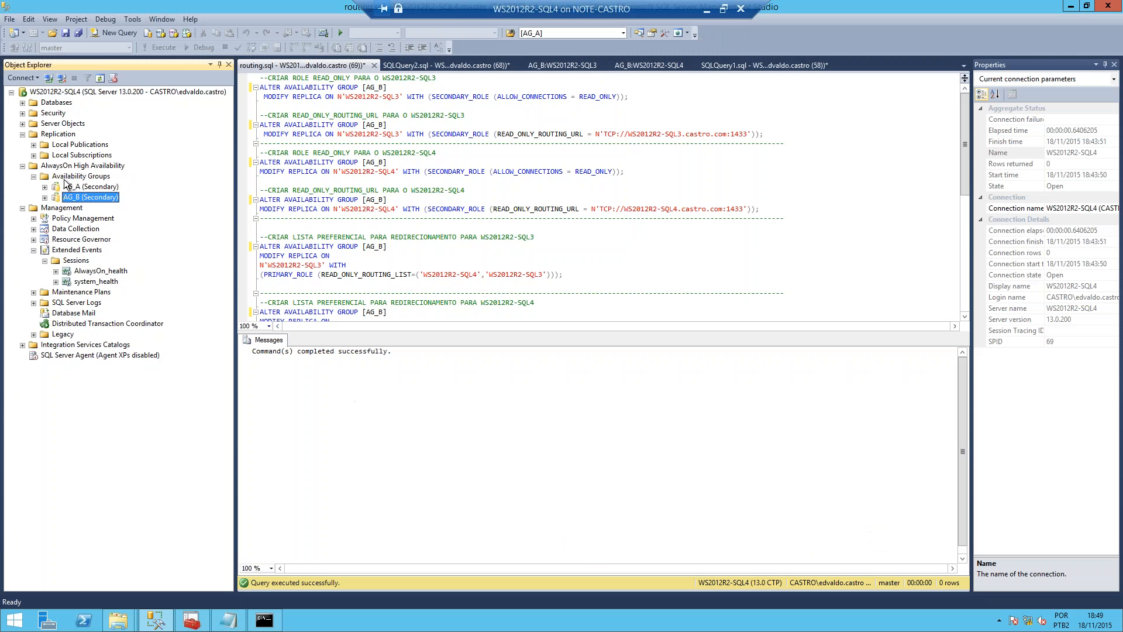
click(66, 178)
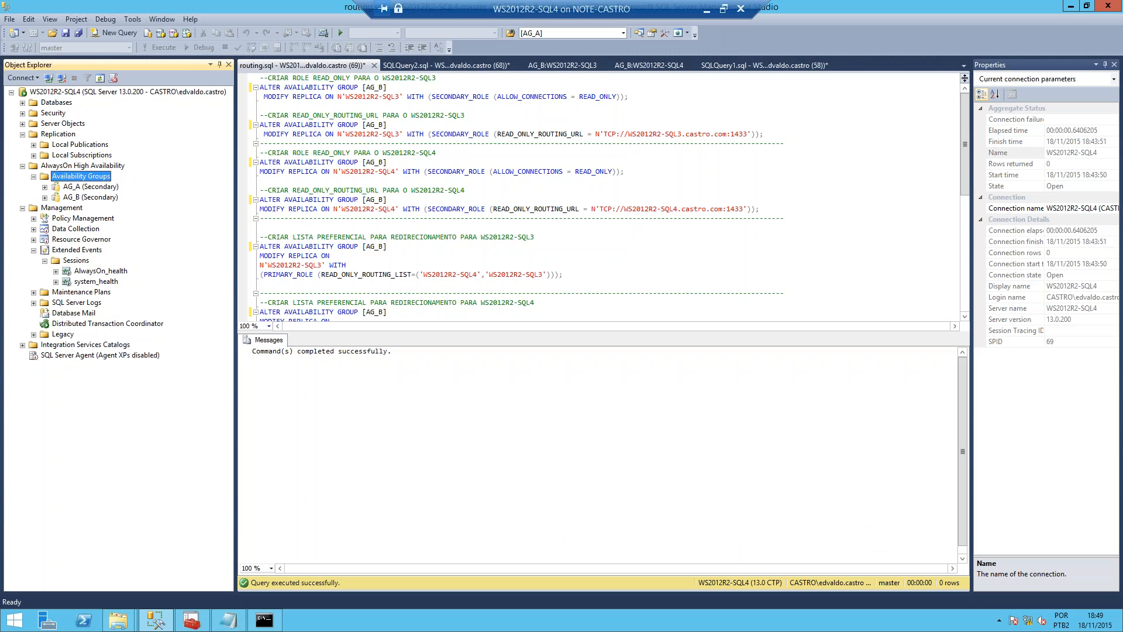
key(F5)
key(F5)
Step: Expand AG_A and examine its availability replicas, databases and group listeners
key(Down)
key(Right)
key(Down)
key(Right)
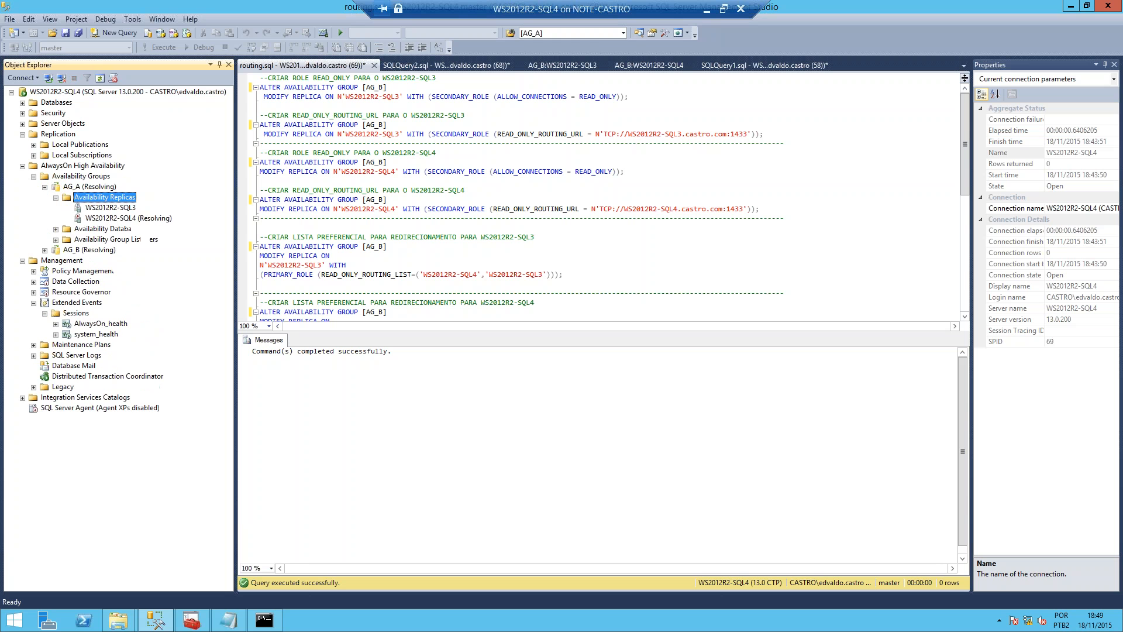
key(Down)
key(Down)
key(Down)
key(Right)
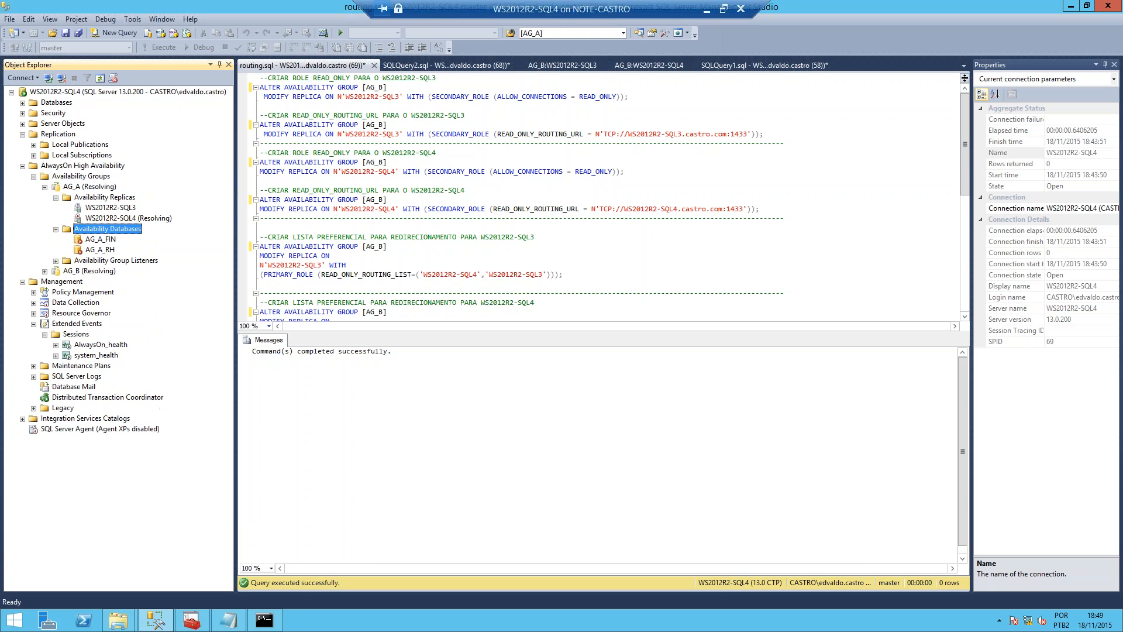
key(Down)
key(Down)
key(Down)
key(Right)
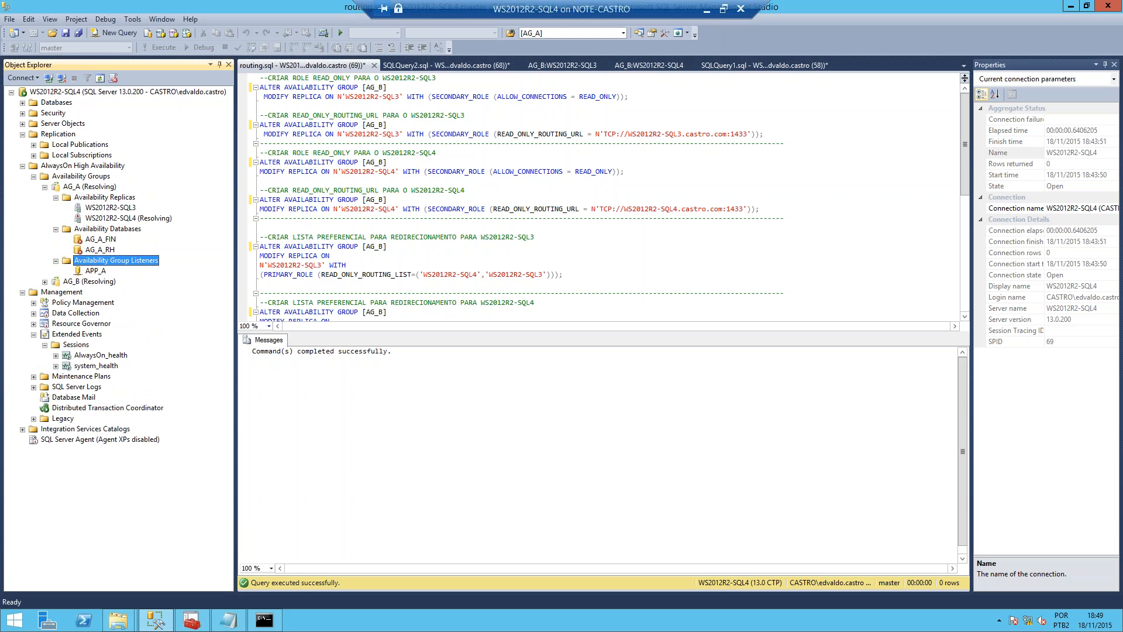
Step: Refresh AG_A, expand AG_B, and check both groups' roles on WS2012R2-SQL4
click(99, 186)
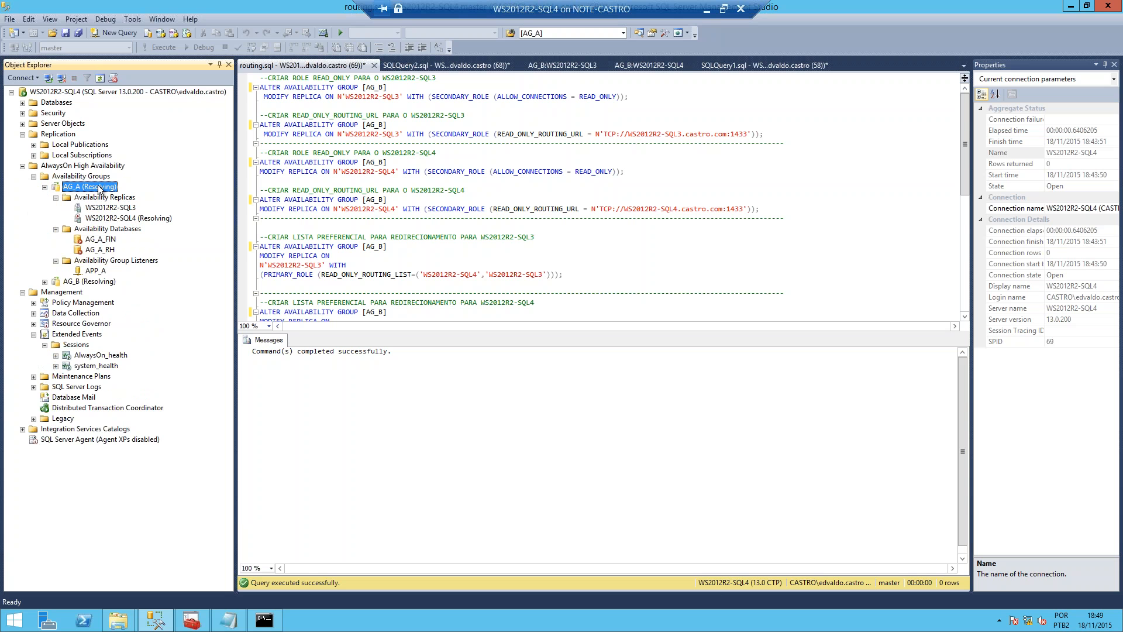
key(F5)
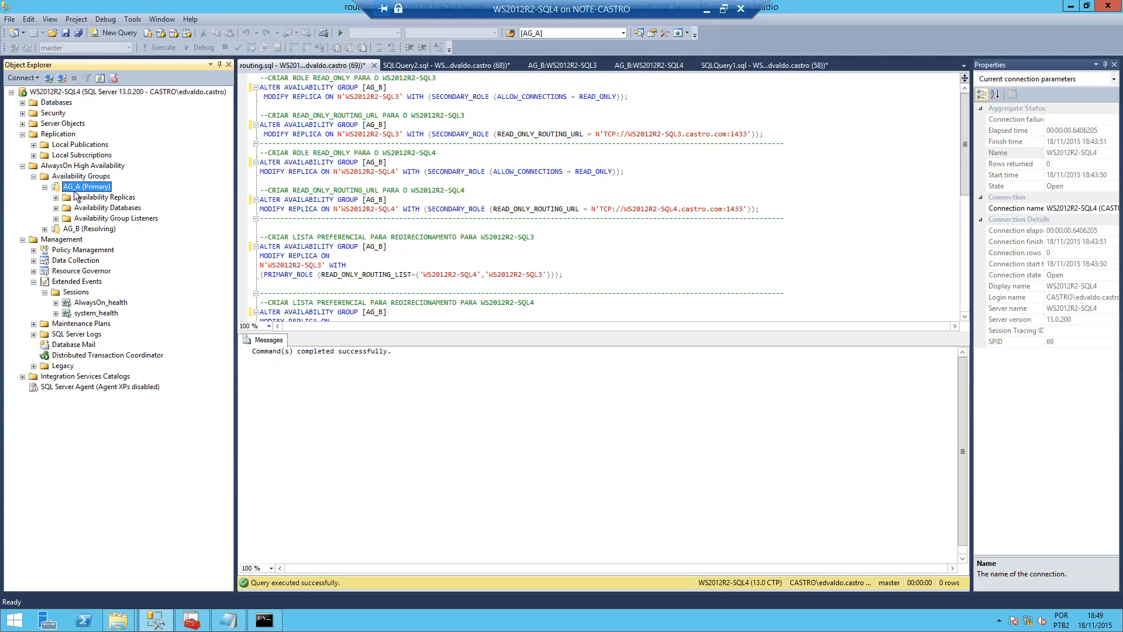
click(45, 229)
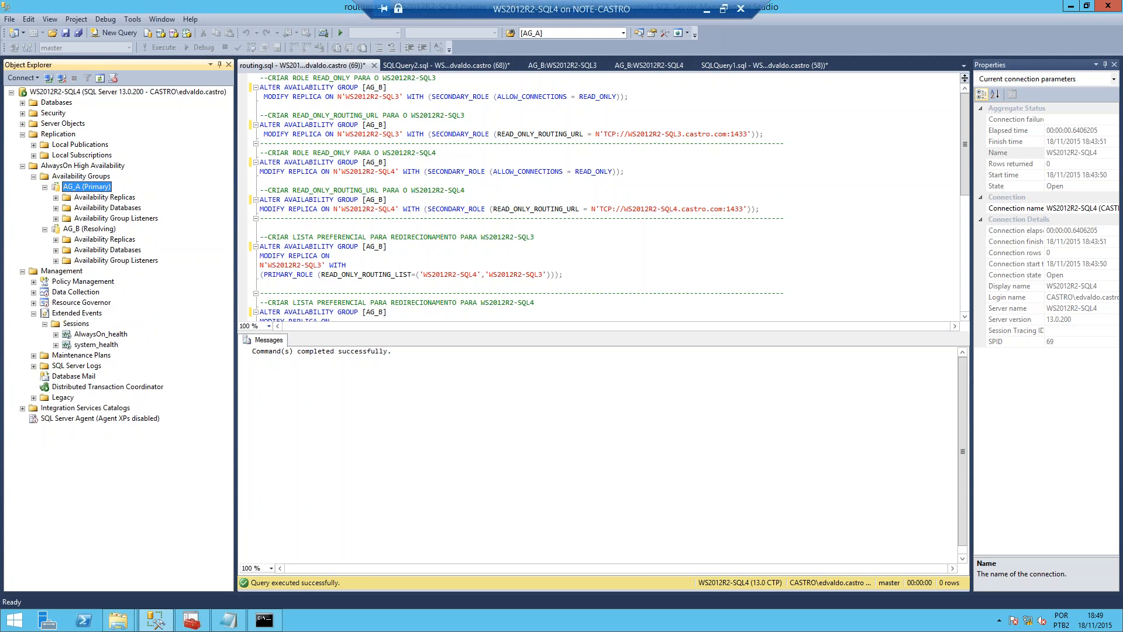
click(59, 229)
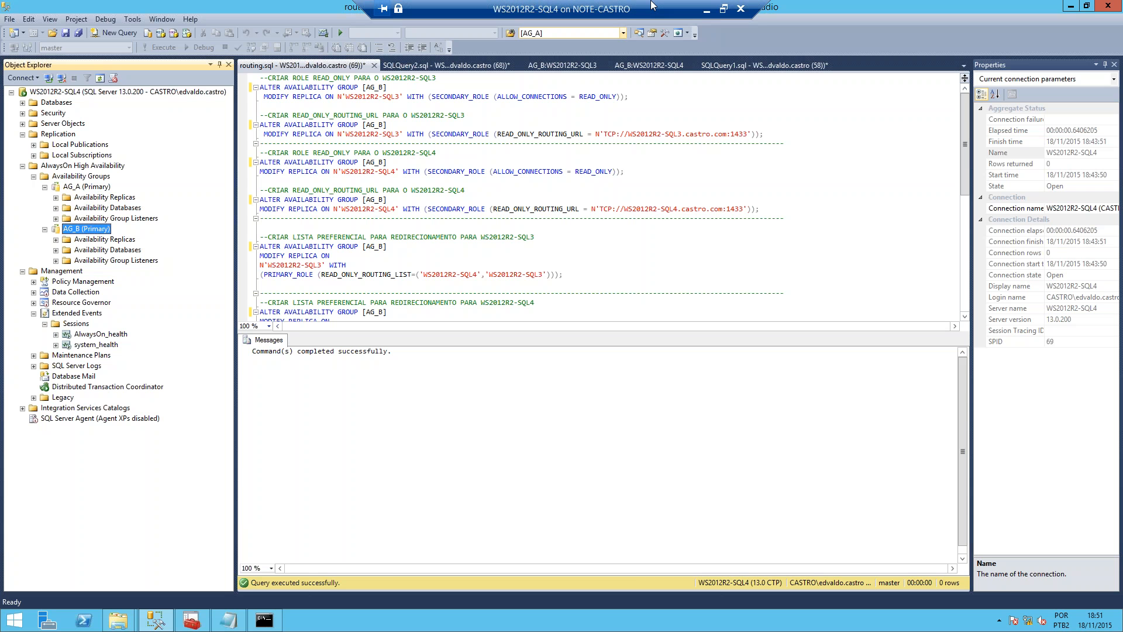
Step: Switch from the WS2012R2-SQL4 virtual machine to the 24HOP_Portuguese presentation in PowerPoint and view its slide show
click(708, 12)
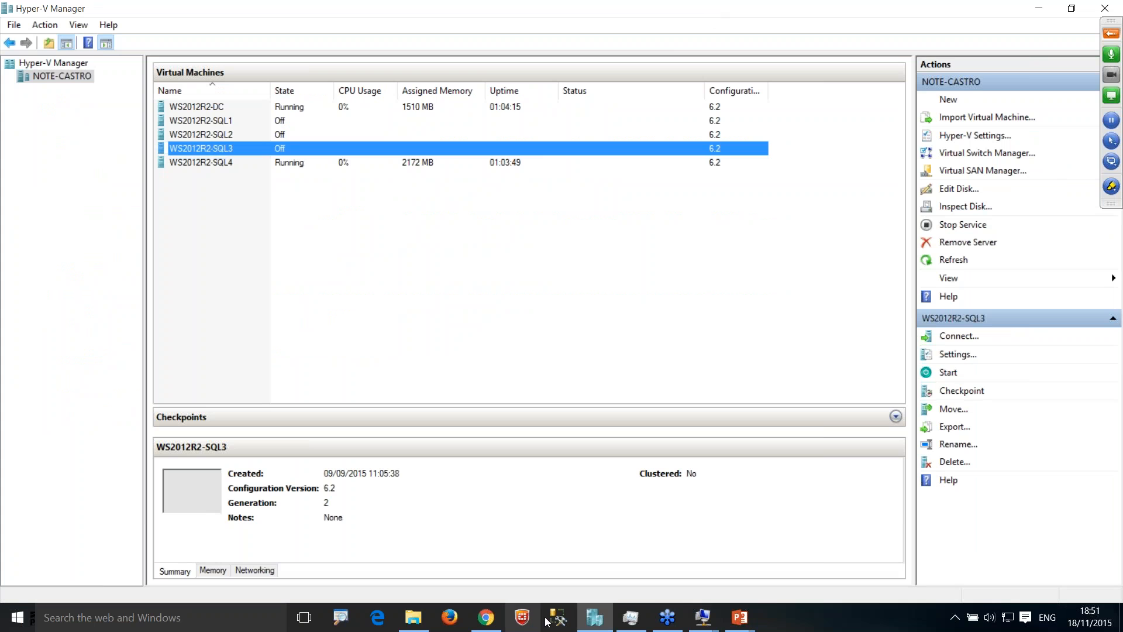
mouse_move(753, 620)
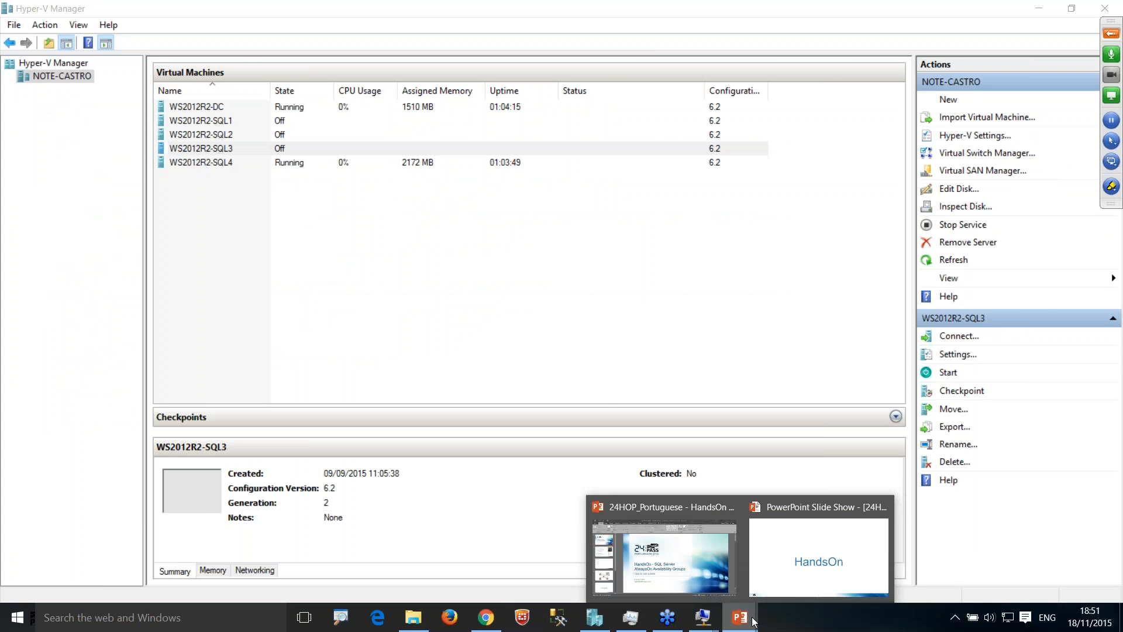
click(686, 571)
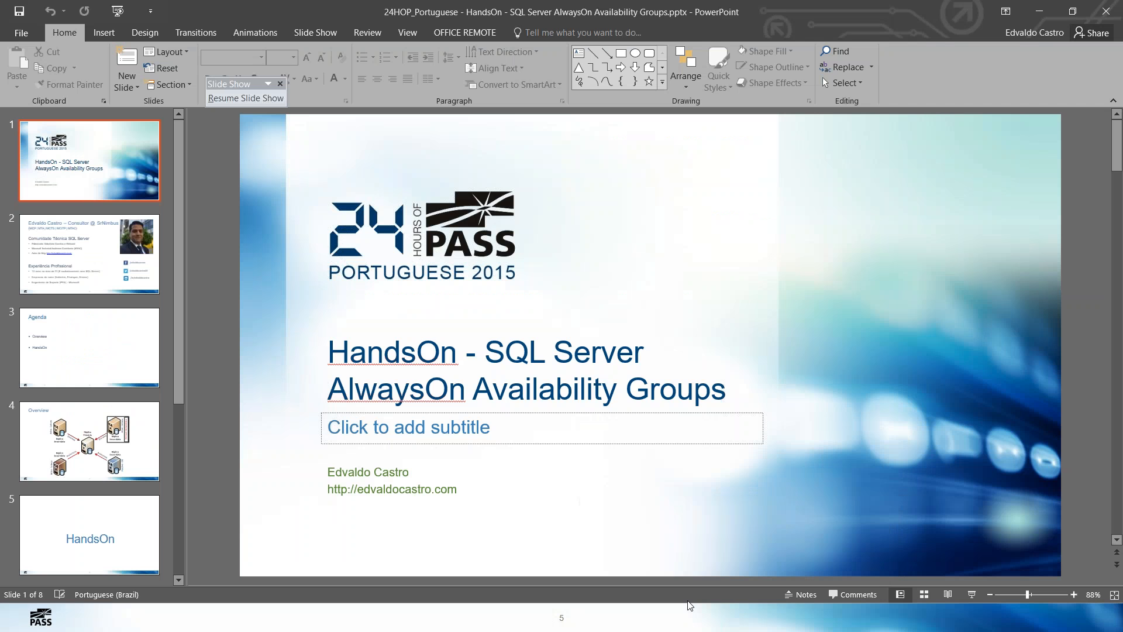
key(alt+Tab)
key(alt+Tab)
key(alt+Tab)
key(alt+Tab)
key(alt+Tab)
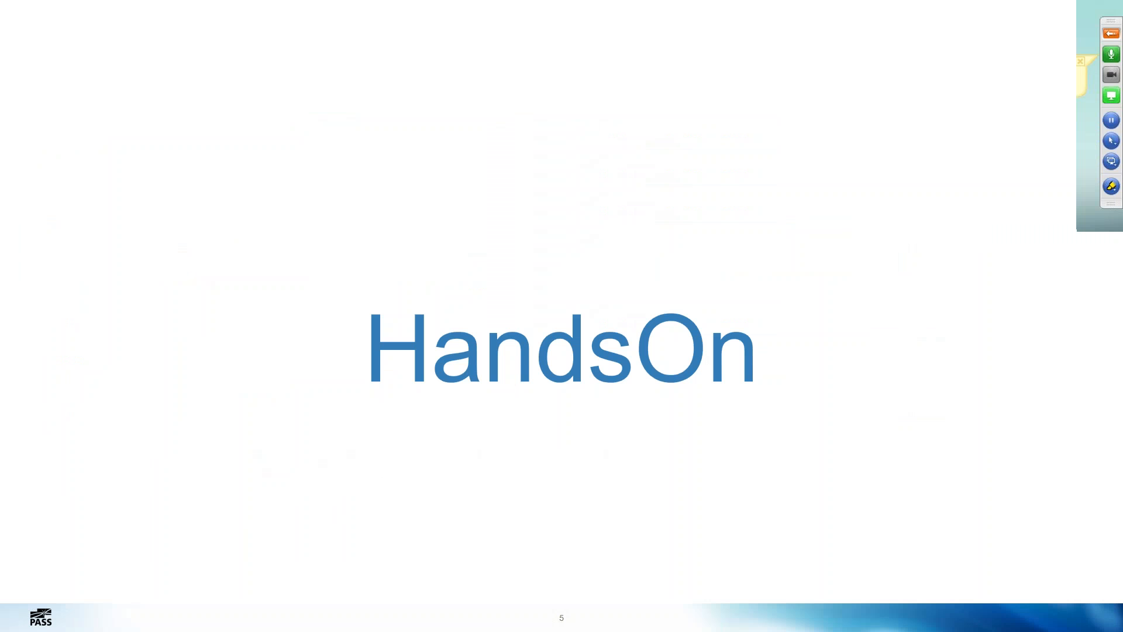
key(alt+Tab)
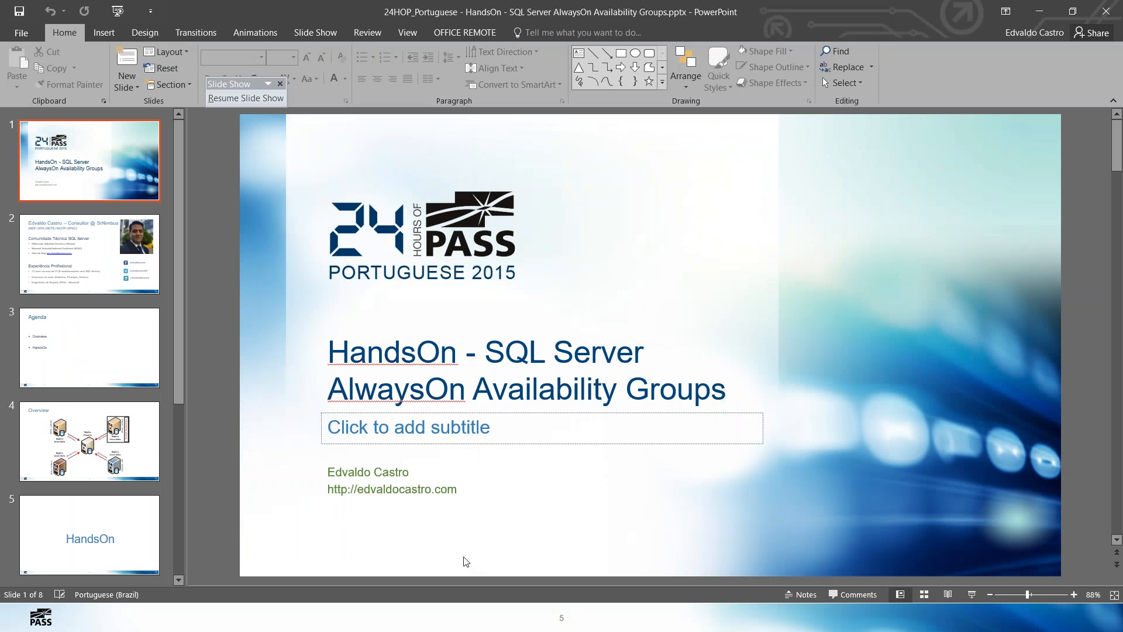
Step: Switch back to the WS2012R2-SQL4 virtual machine and clear the whole routing.sql script
key(alt+Tab)
key(alt+Tab)
key(alt+Tab)
key(alt+Tab)
key(alt+Tab)
key(alt+Tab)
key(alt+Tab)
key(alt+Tab)
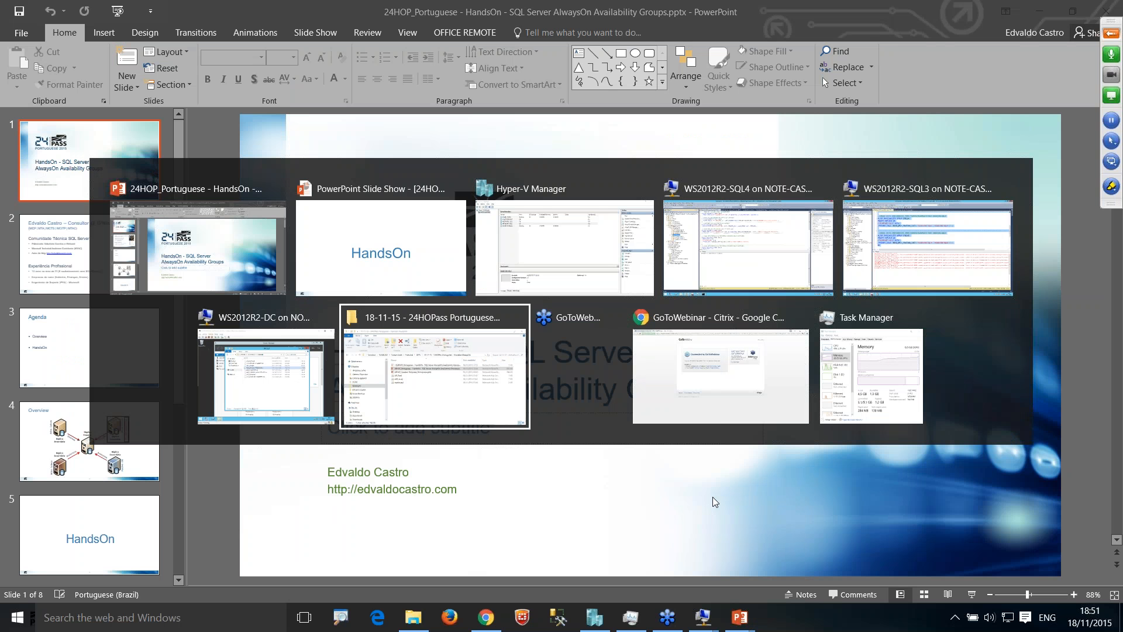
key(alt+Tab)
key(alt+Tab)
key(alt+Tab)
key(alt+Tab)
key(alt+Tab)
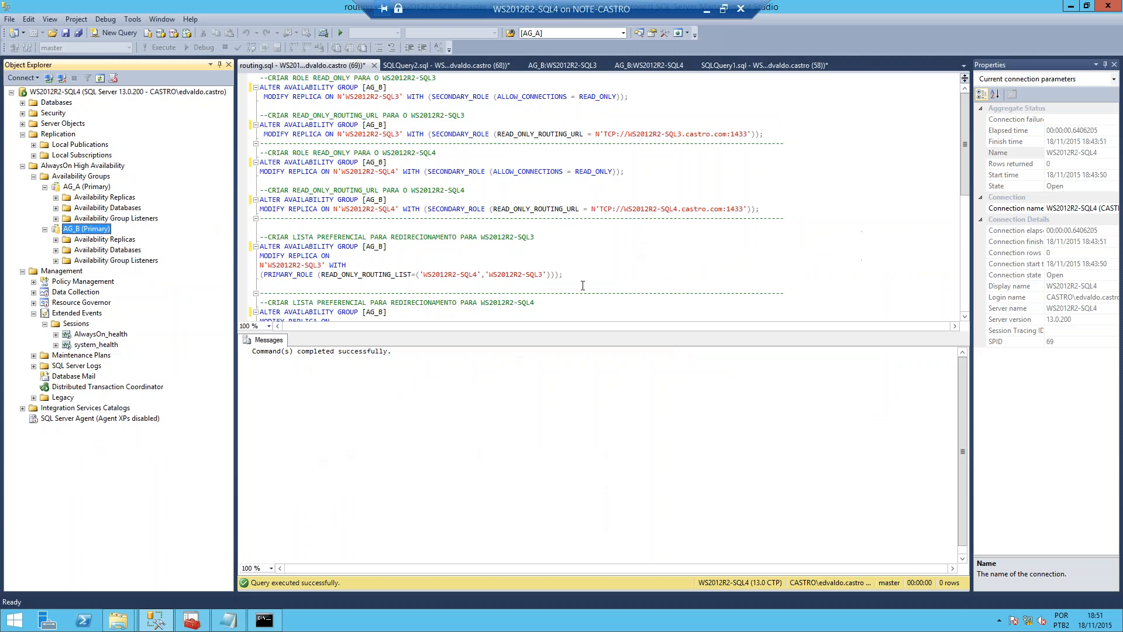
click(567, 266)
scroll(402, 169, down, 8)
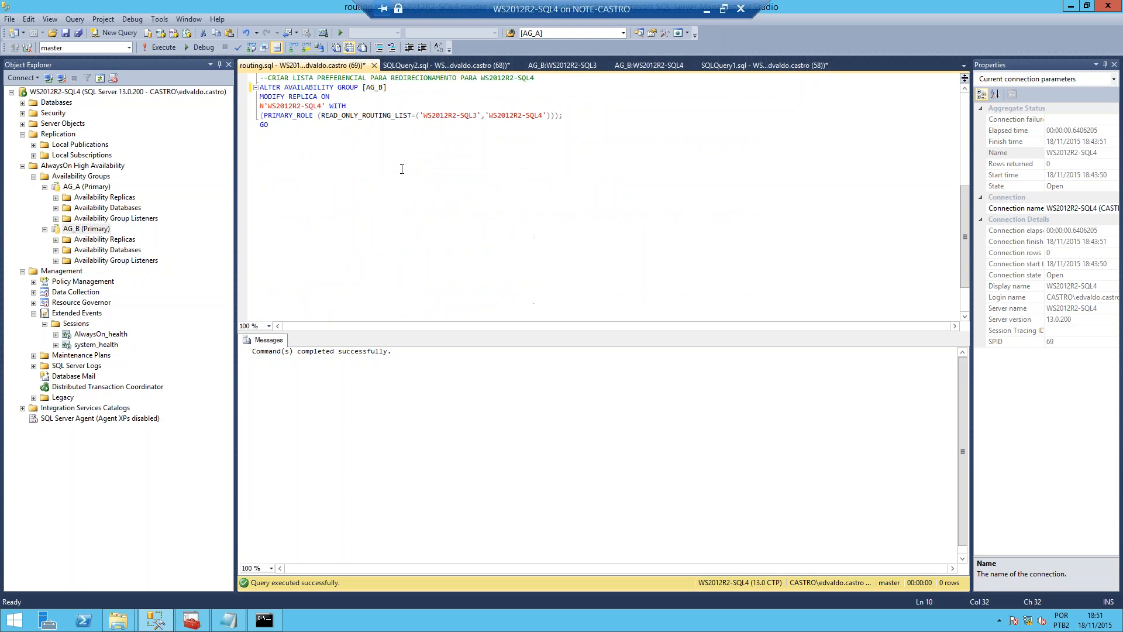
key(ctrl+a)
key(Delete)
Step: Begin a query in the emptied editor that selects all columns from SYS.objects
text(SELE)
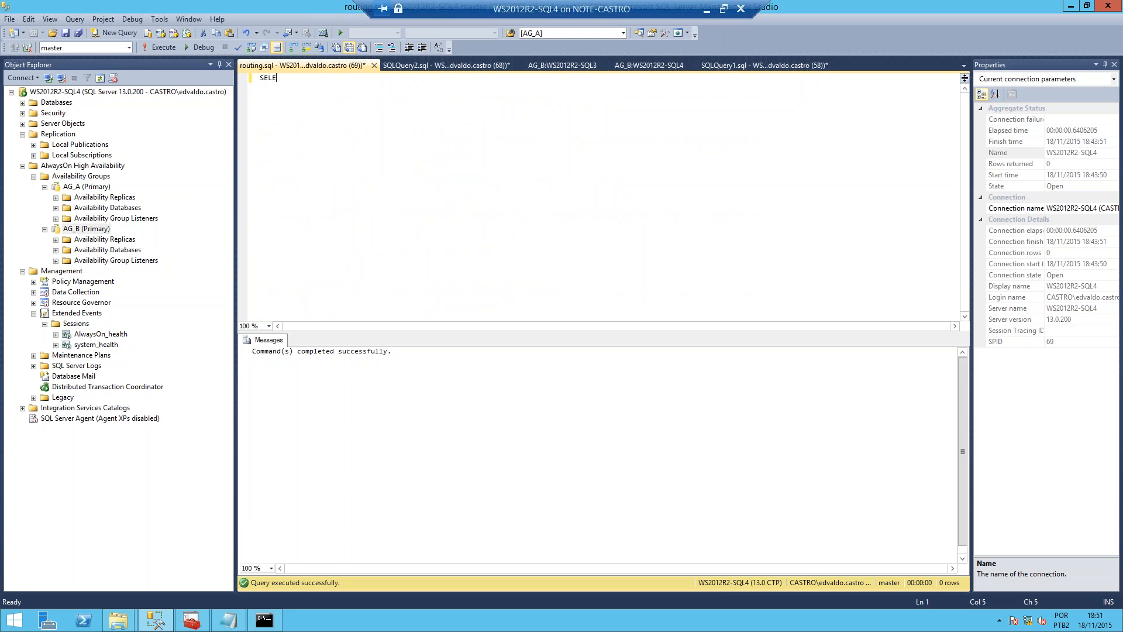
text(CT * FROM SYS.)
key(BackSpace)
key(BackSpace)
text(S.)
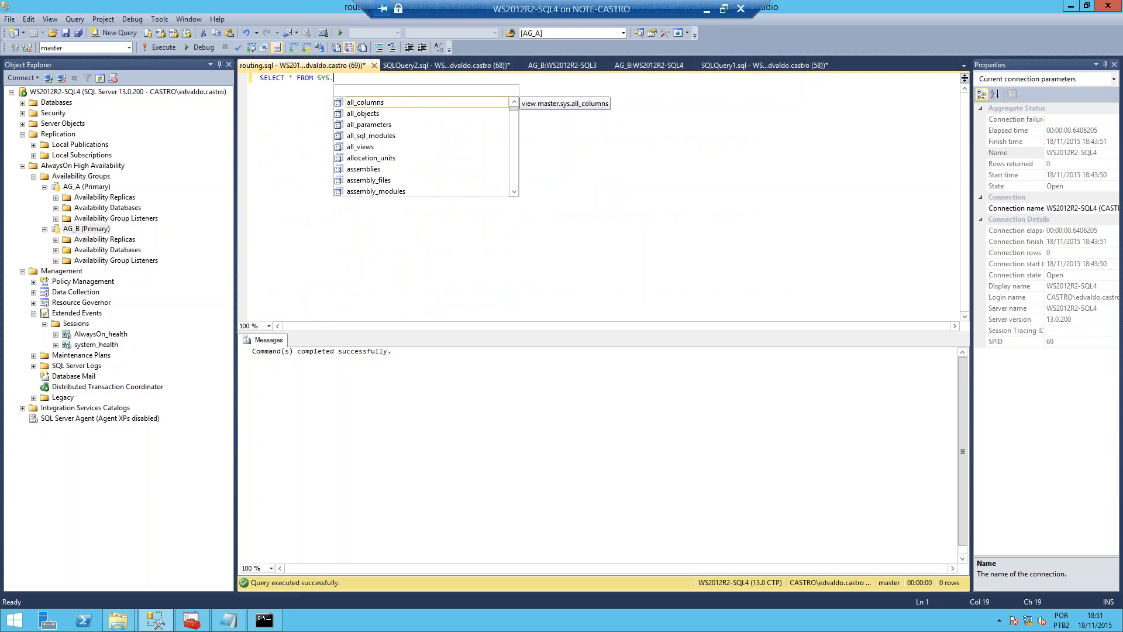
text(ALL)
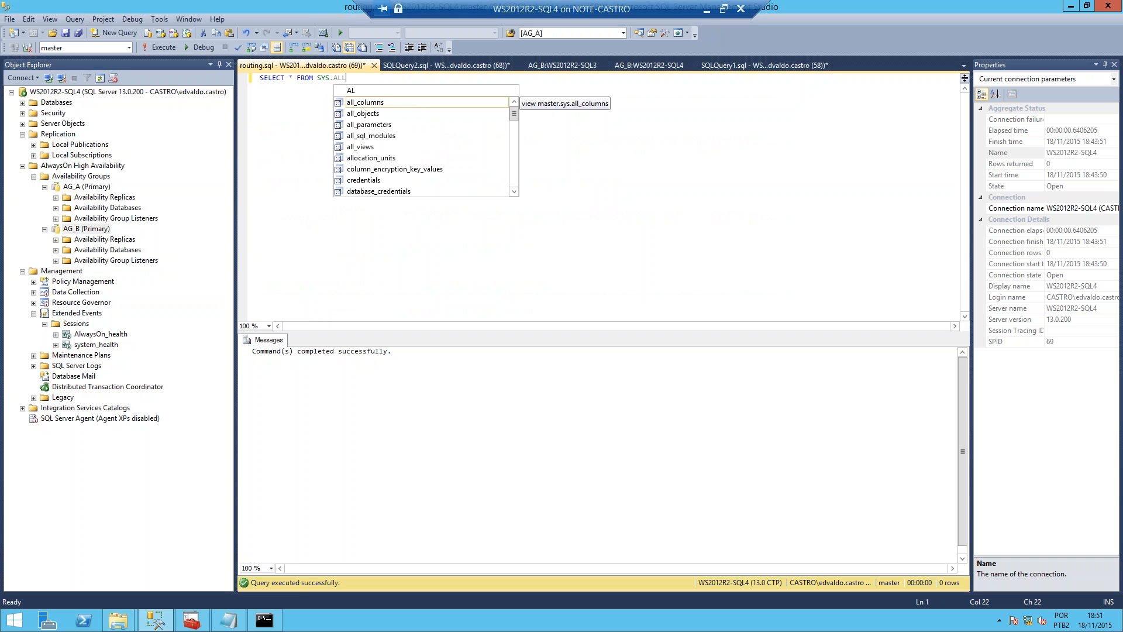
key(BackSpace)
key(BackSpace)
key(BackSpace)
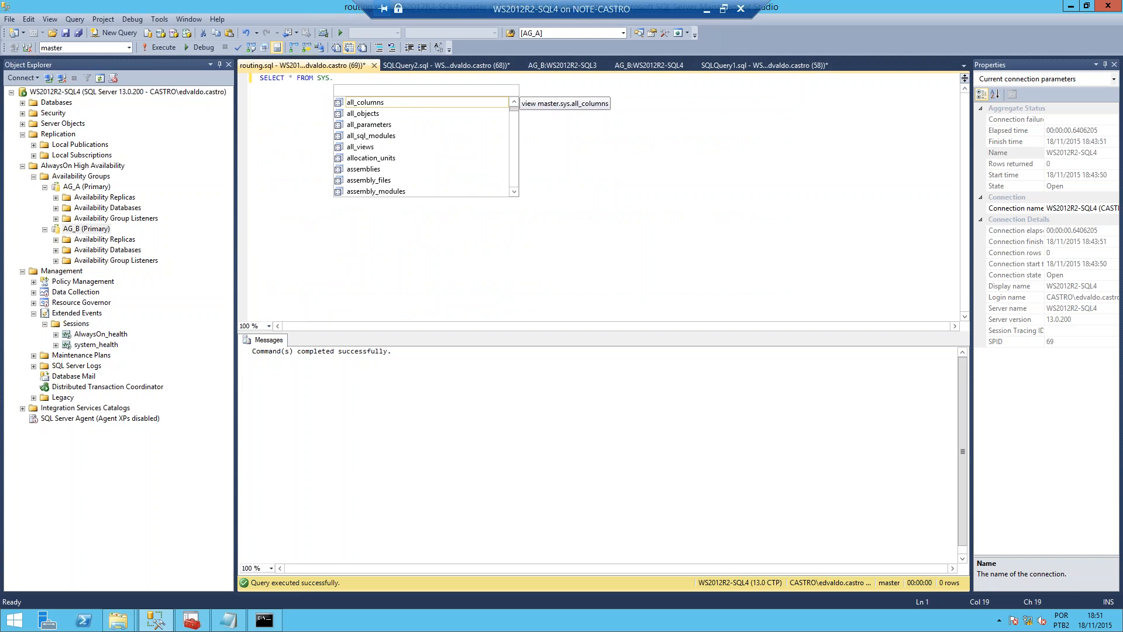
text(OBJE)
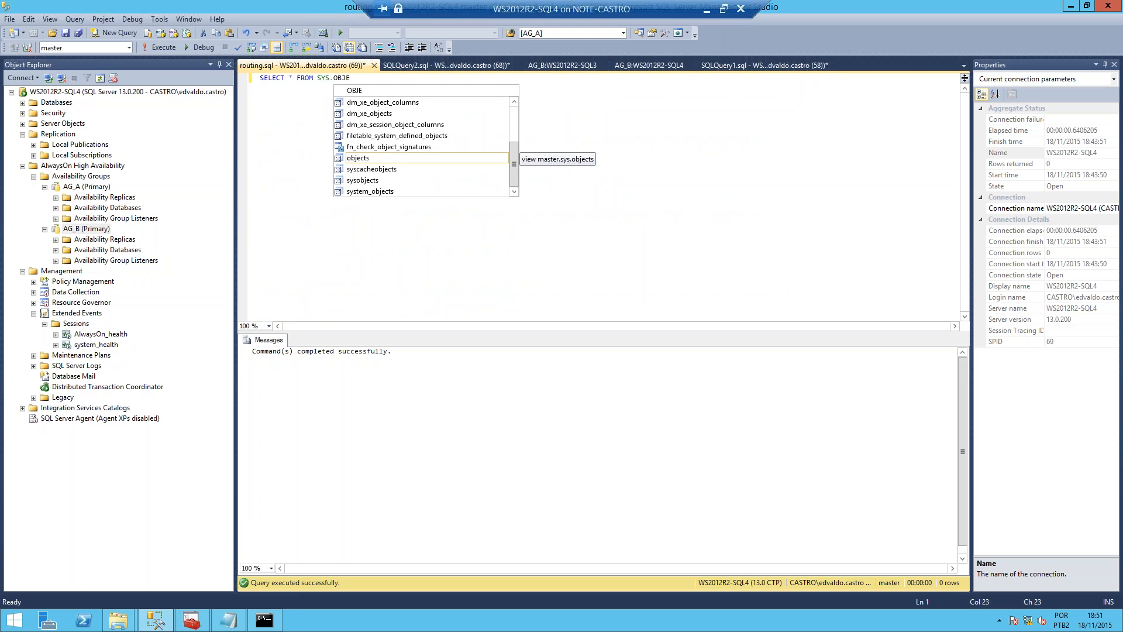
text( WHERE)
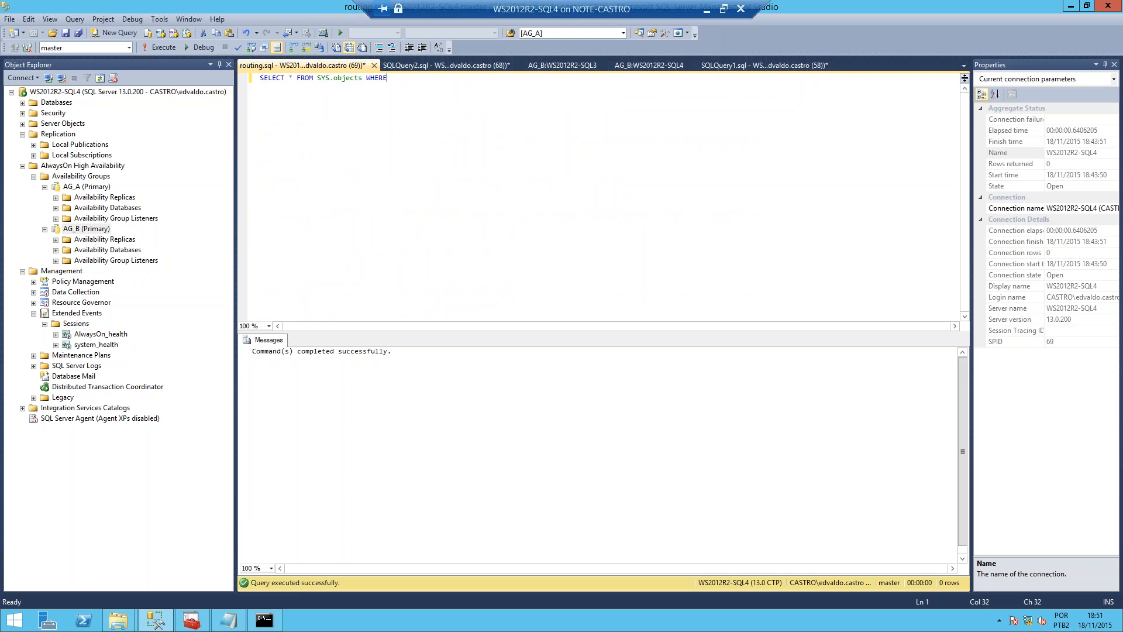
text( NAME LIKE ''%%HADR)
Step: Add the filter WHERE NAME LIKE '%%HADR', execute the query and dismiss the error dialogs
key(alt+x)
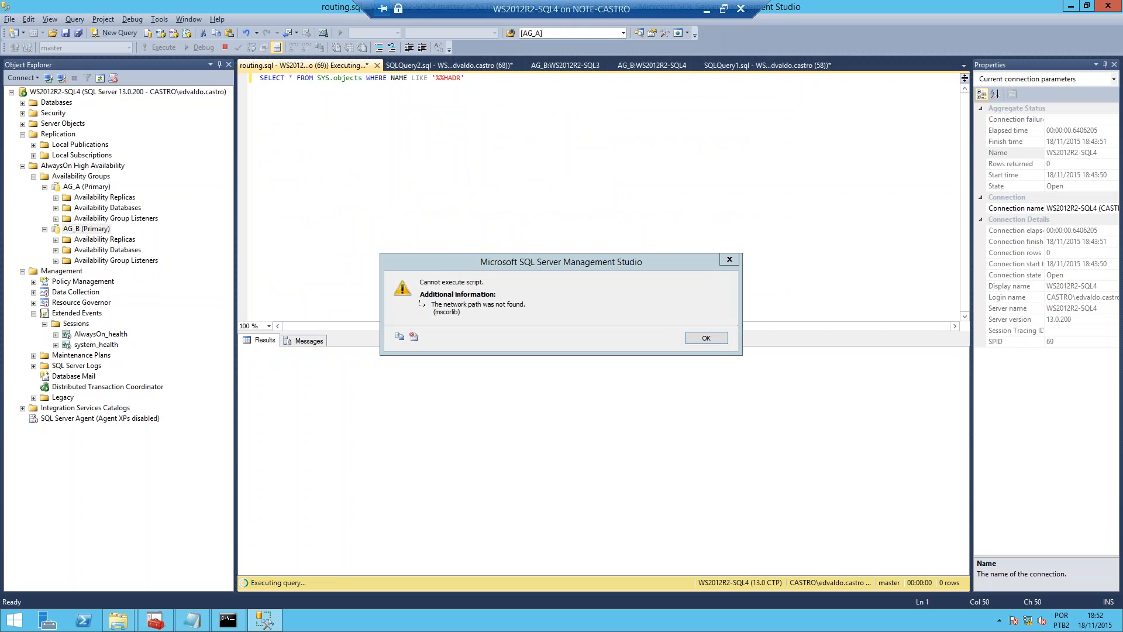
click(715, 338)
click(624, 354)
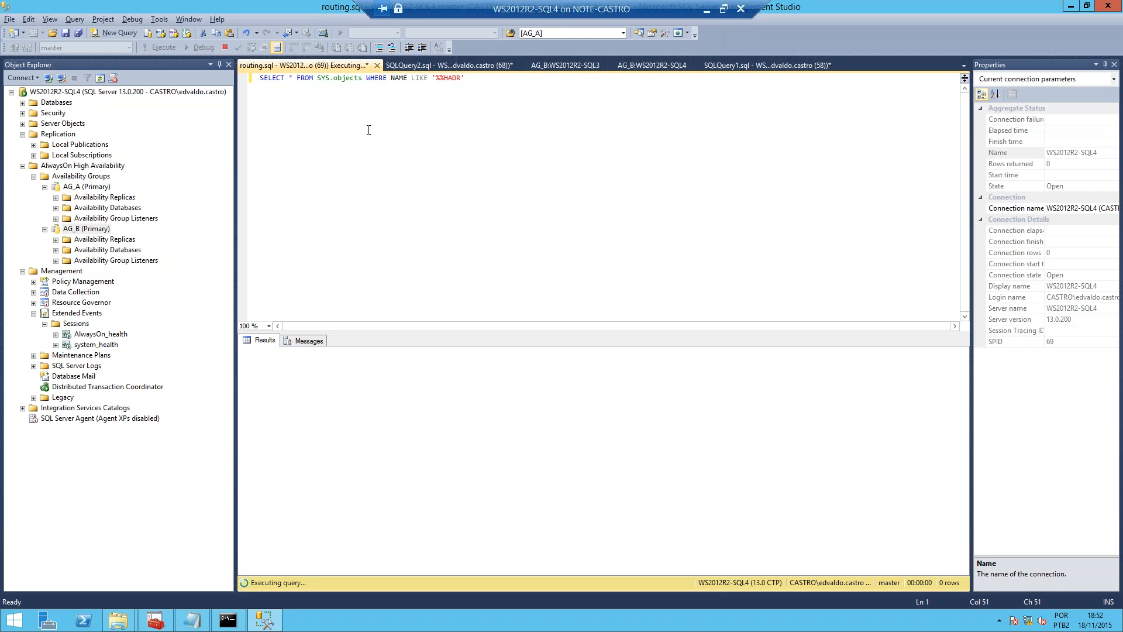
Step: Correct the LIKE pattern in the query to '%HADR%'
key(Left)
key(Left)
key(Left)
key(BackSpace)
key(Right)
key(Right)
key(Right)
key(Right)
text(%)
Step: Cancel the running query and dismiss the error dialog
click(373, 155)
click(225, 47)
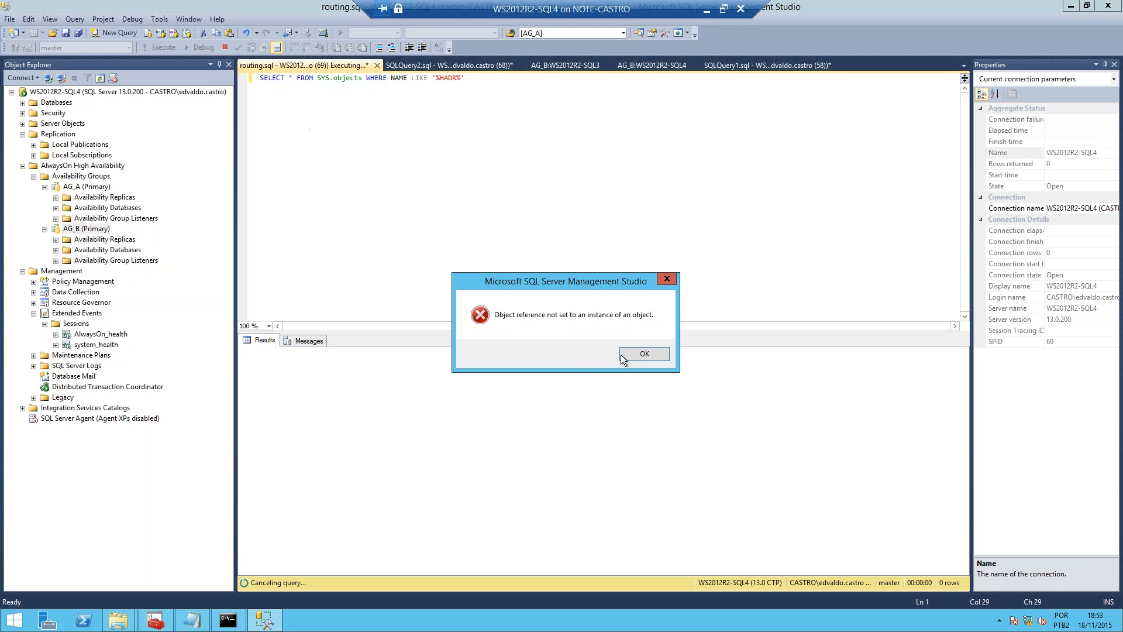
click(639, 353)
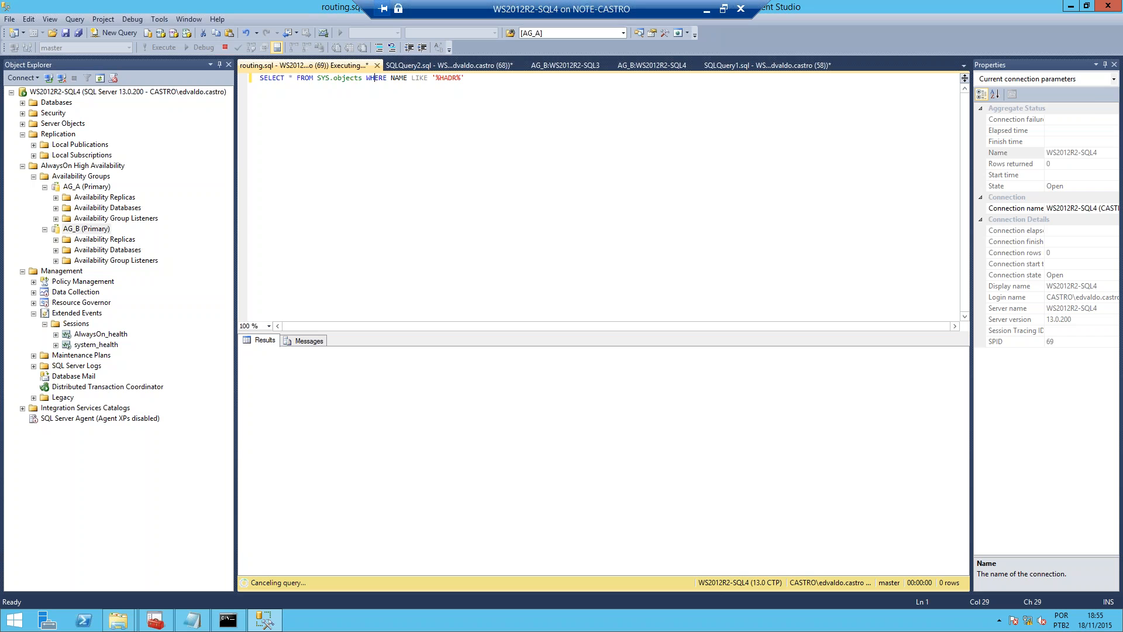
Step: Switch to the PowerPoint slide show and advance from the HandsOn slide to the closing "Muito obrigado" slide
mouse_move(1112, 42)
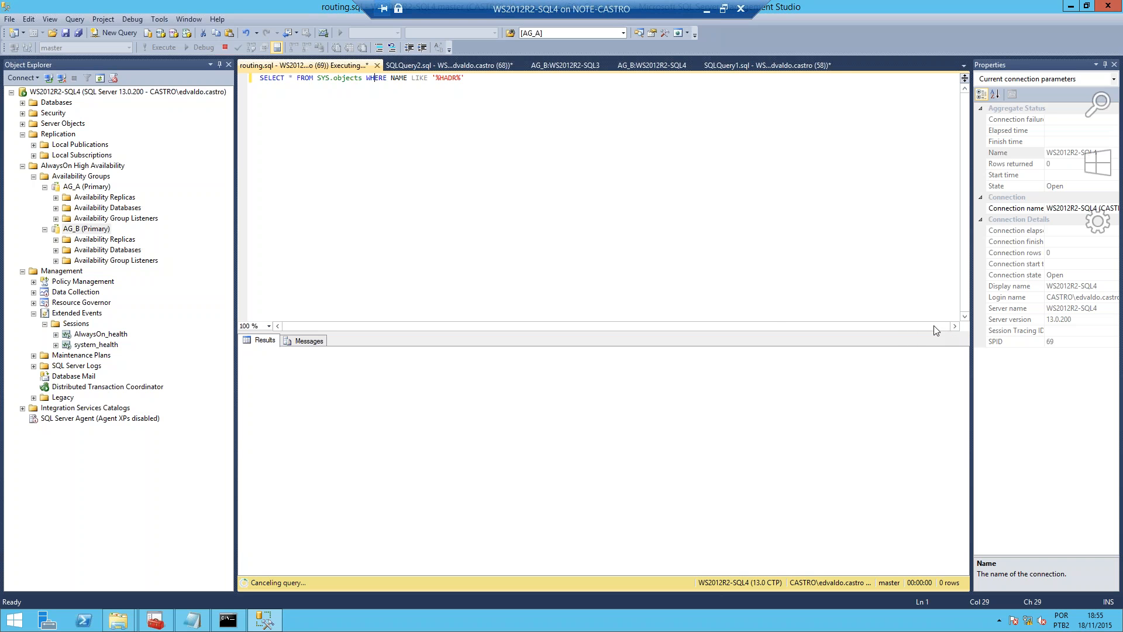
click(709, 9)
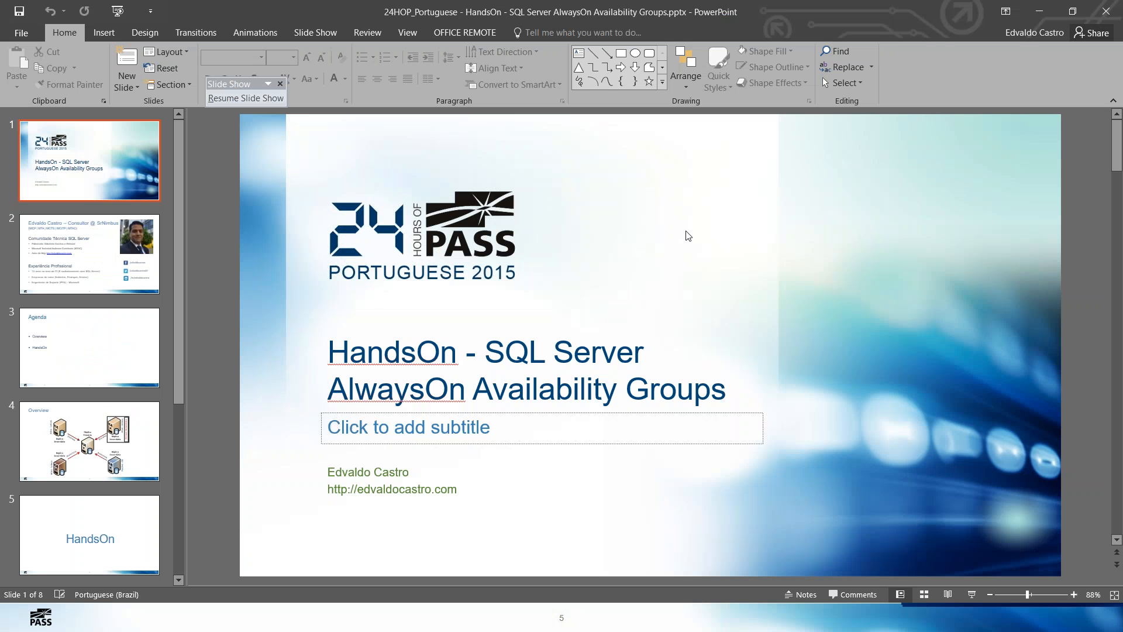
click(1039, 11)
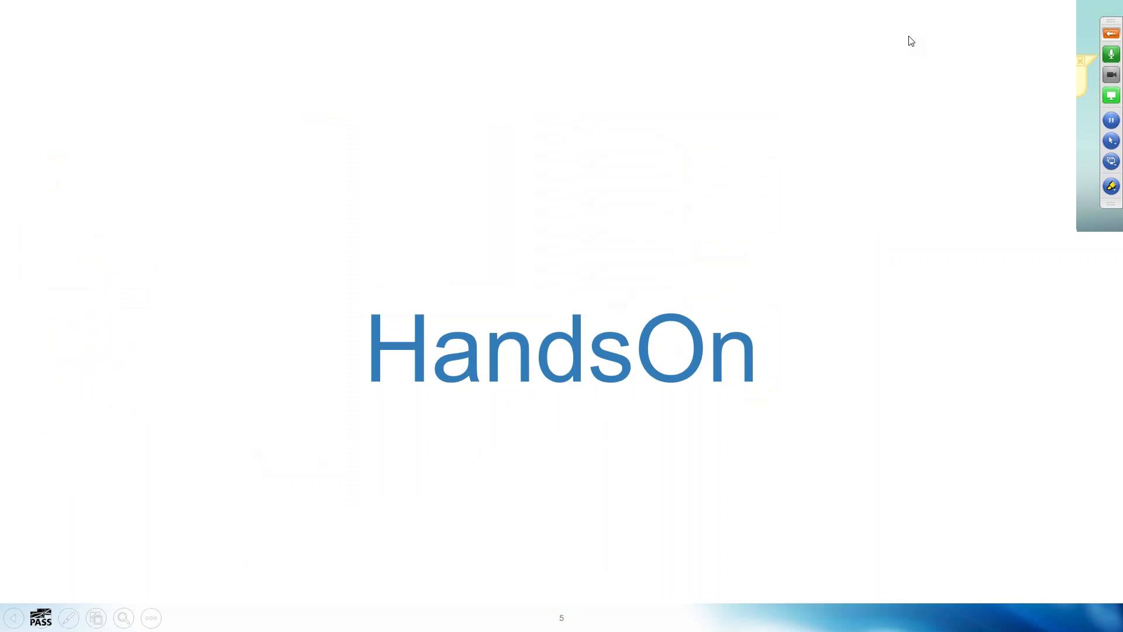
key(Right)
key(Right)
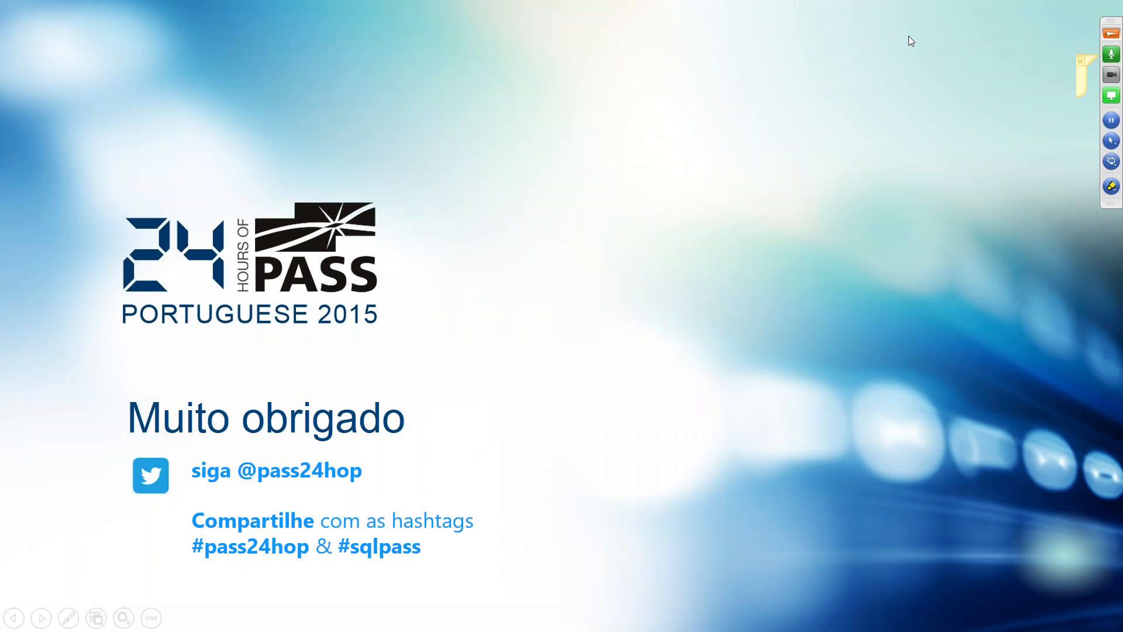